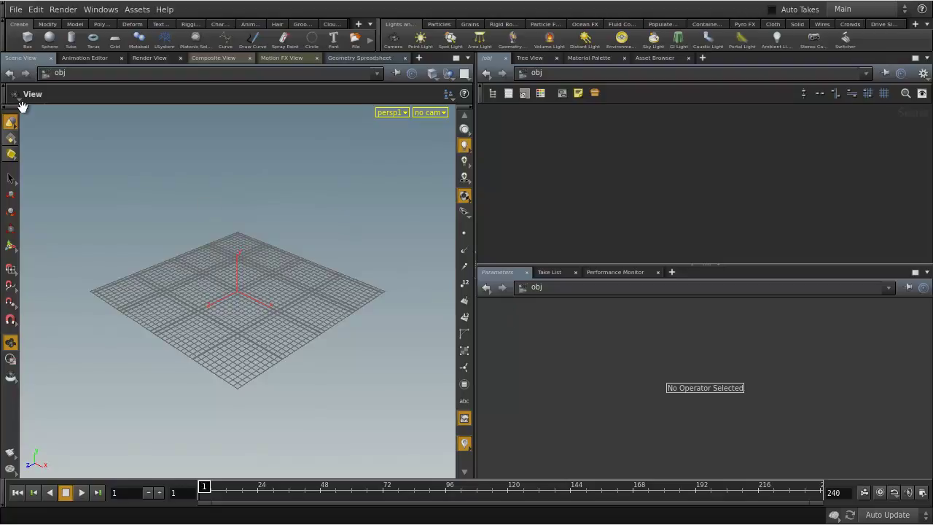
# Create a polygon torus at the scene origin and enter its geometry network.
pyautogui.keyDown('ctrl'); pyautogui.click(88, 42); pyautogui.keyUp('ctrl')
pyautogui.keyDown('alt'); pyautogui.moveTo(139, 241); pyautogui.dragTo(299, 281, button='right'); pyautogui.keyUp('alt')
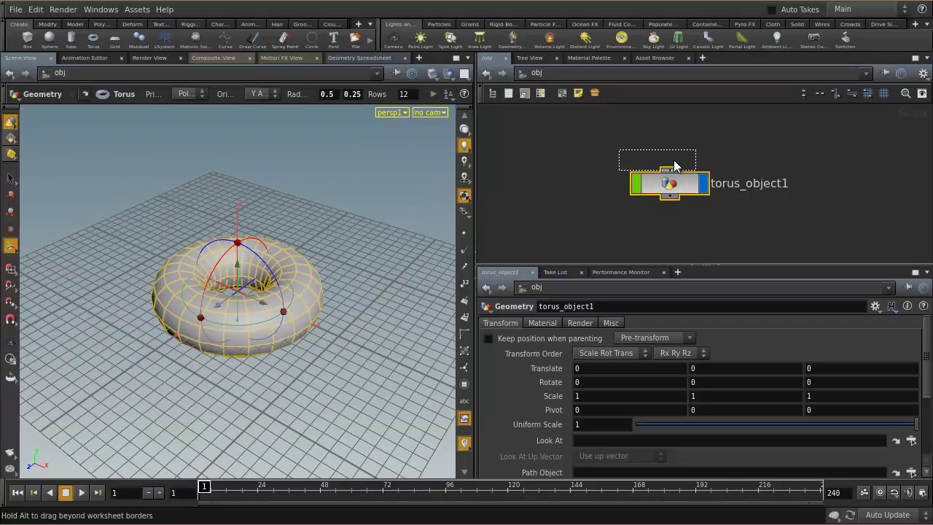
pyautogui.moveTo(685, 190); pyautogui.dragTo(673, 165)
pyautogui.scroll(-3, 658, 189)
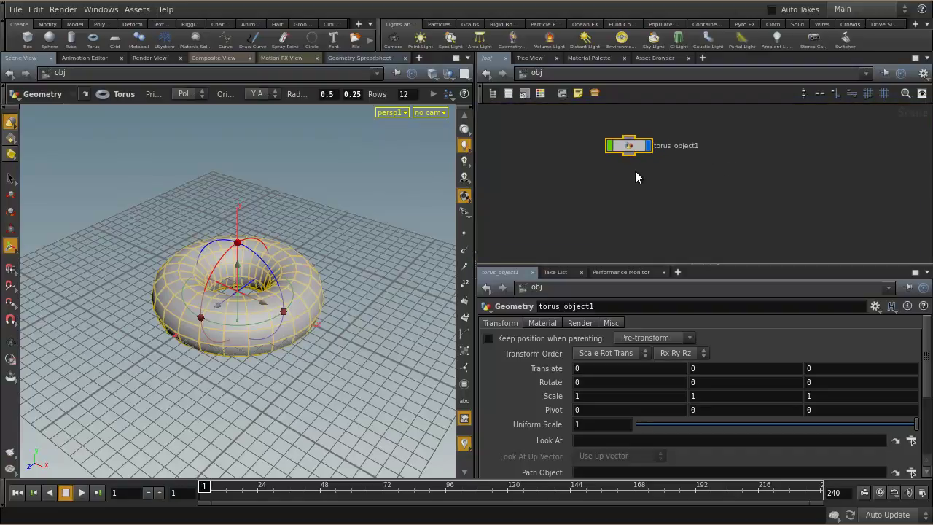
pyautogui.scroll(1, 635, 171)
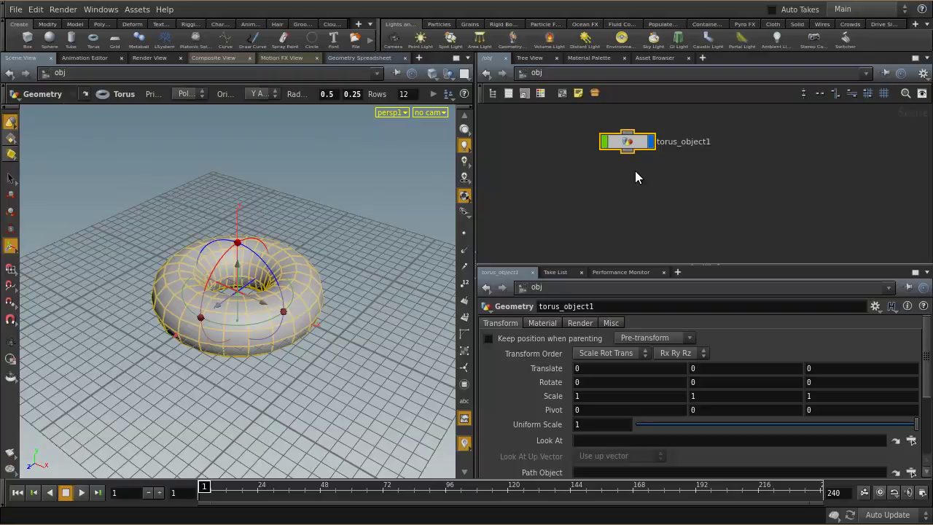
pyautogui.doubleClick(630, 144)
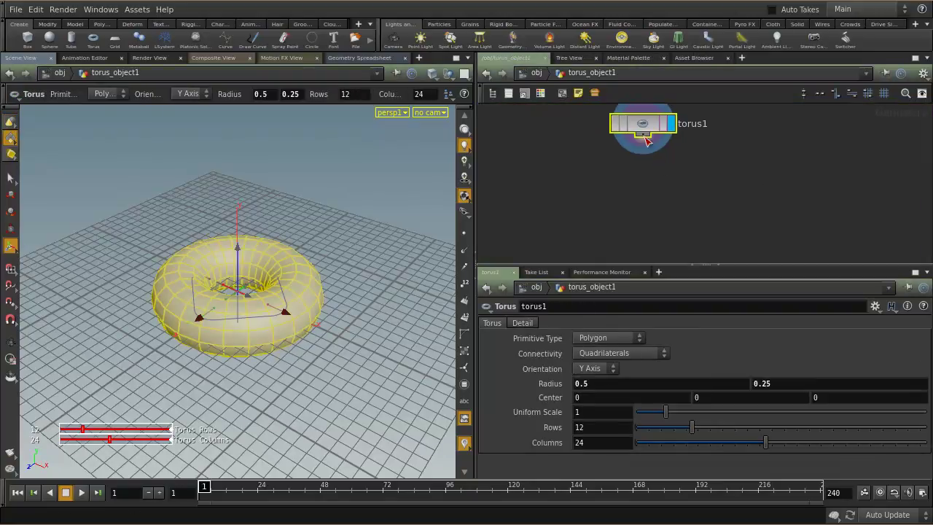
# Add a Color node connected below torus1 and make it the displayed node.
pyautogui.press('Tab')
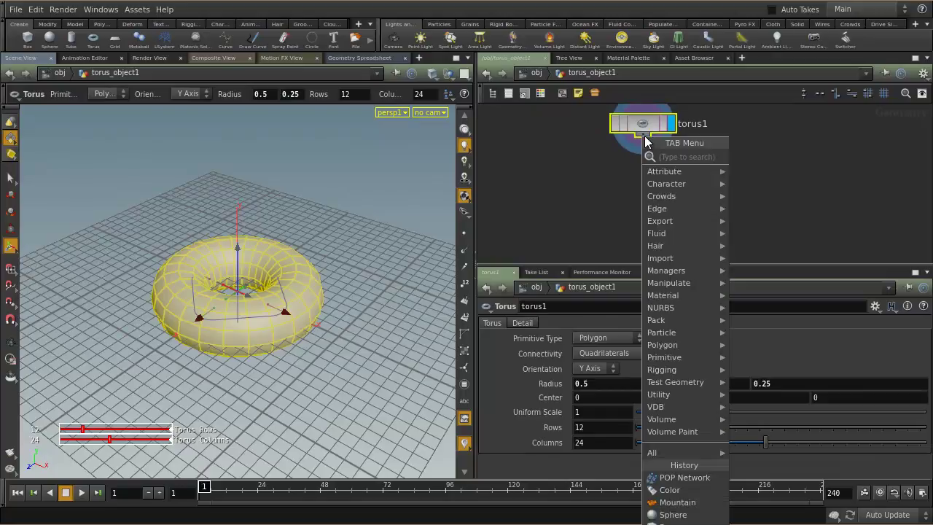
pyautogui.write('col')
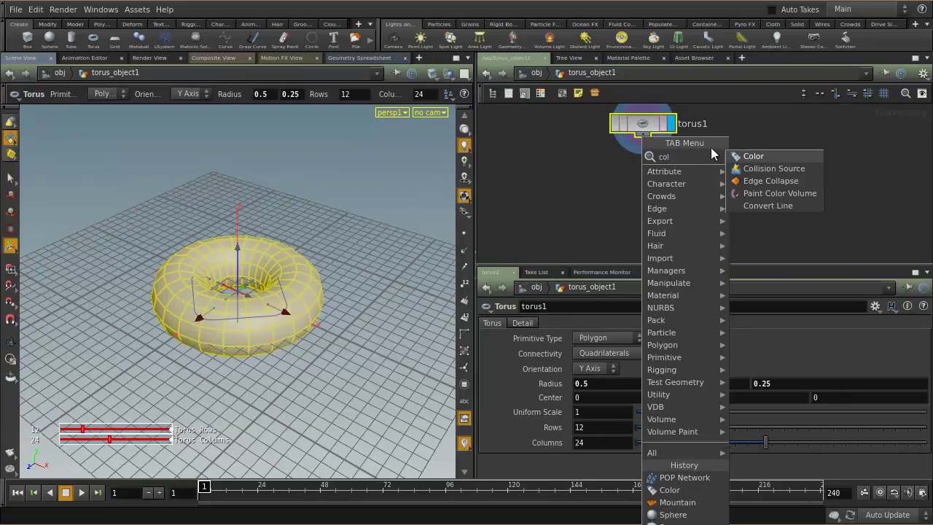
pyautogui.click(755, 157)
pyautogui.click(643, 167)
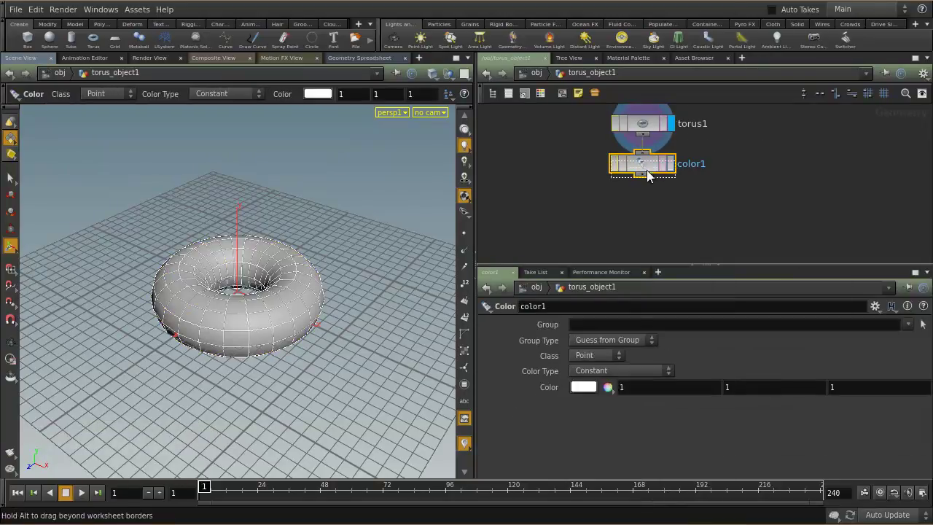
pyautogui.click(671, 179)
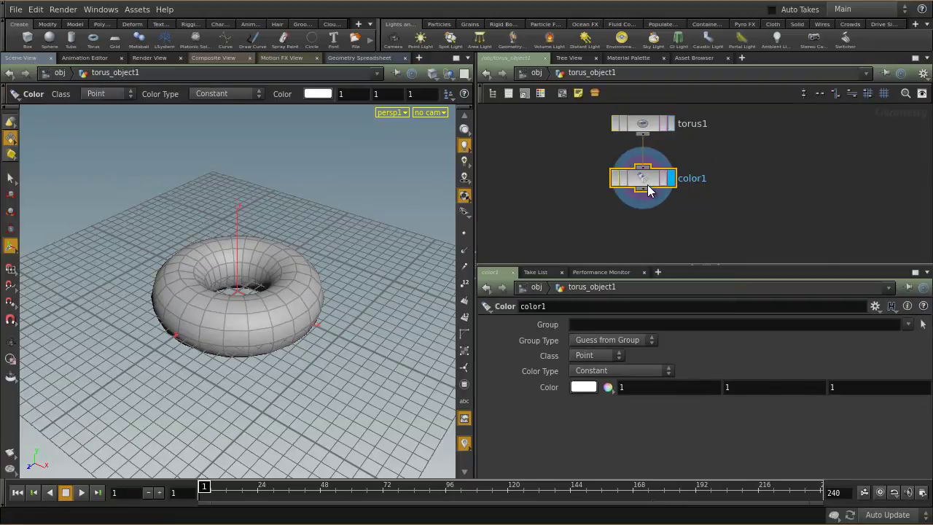
# Set the Color node's Class to Primitive and its Color Type to Random.
pyautogui.click(592, 356)
pyautogui.click(592, 381)
pyautogui.click(610, 370)
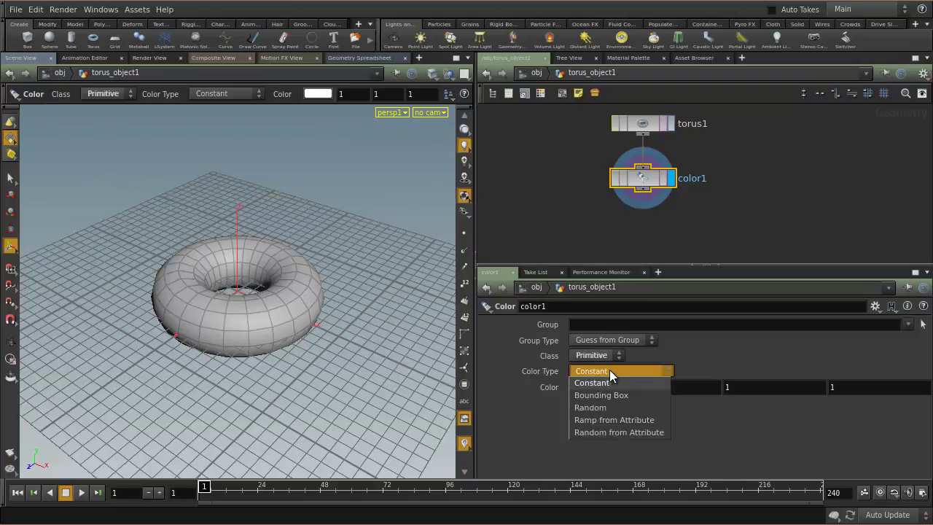
pyautogui.click(607, 406)
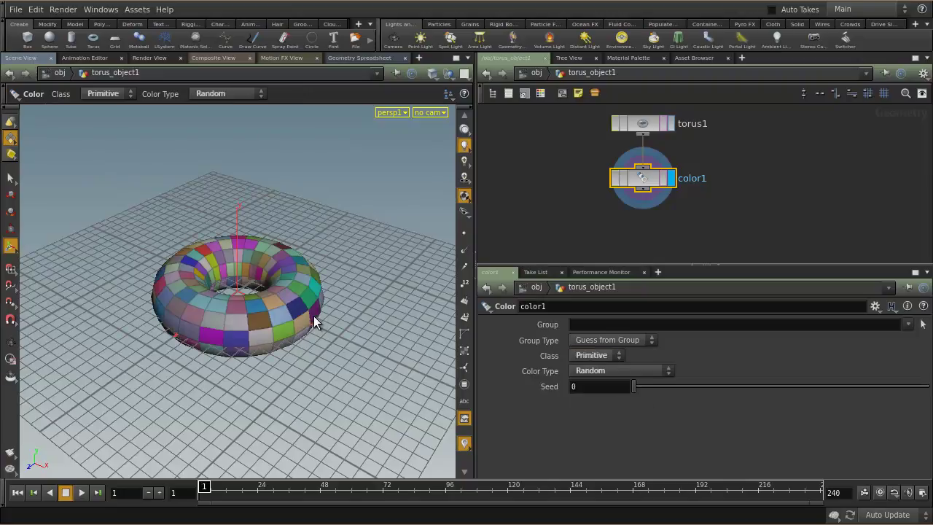
pyautogui.press('Escape')
pyautogui.scroll(3, 302, 321)
pyautogui.scroll(5, 345, 330)
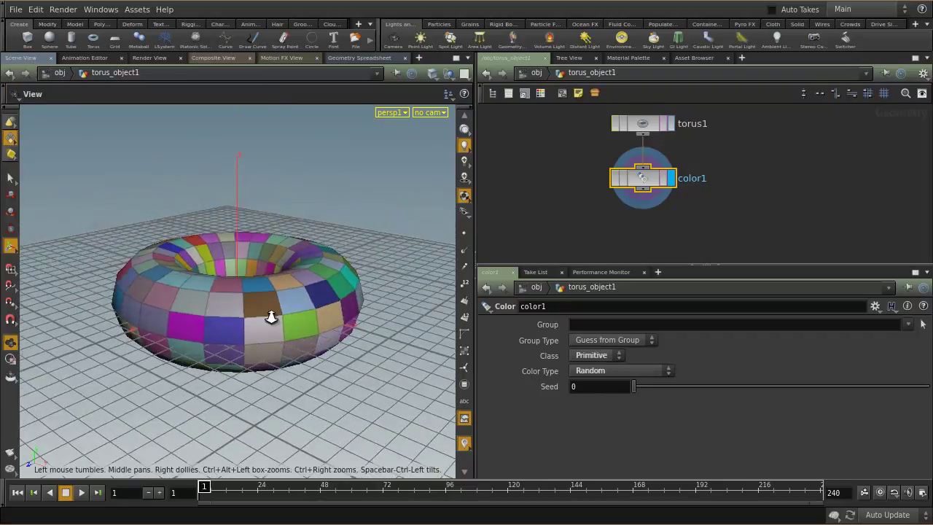
pyautogui.press('Return')
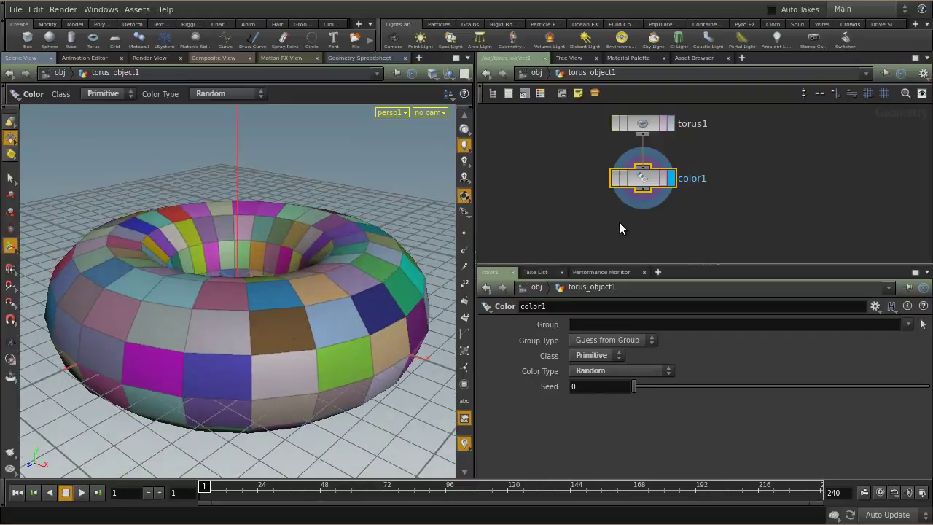
# Examine the node information of color1 and torus1 to compare their geometry attributes.
pyautogui.middleClick(643, 181)
pyautogui.click(640, 125)
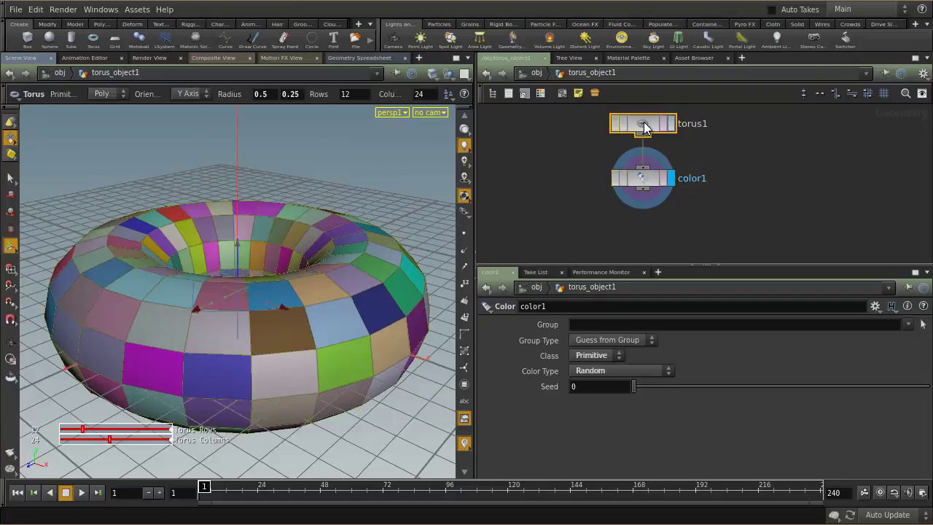
pyautogui.middleClick(640, 125)
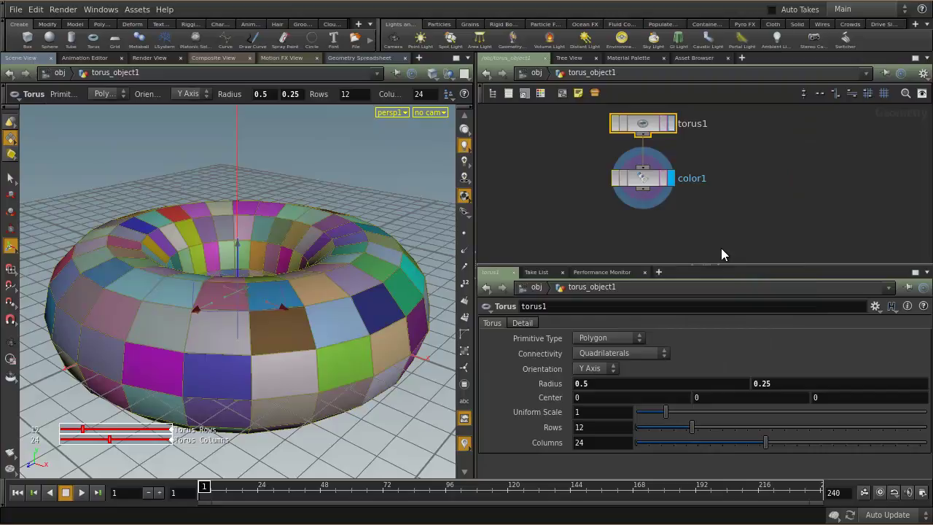
pyautogui.scroll(-3, 745, 244)
pyautogui.moveTo(746, 245); pyautogui.dragTo(668, 215, button='middle')
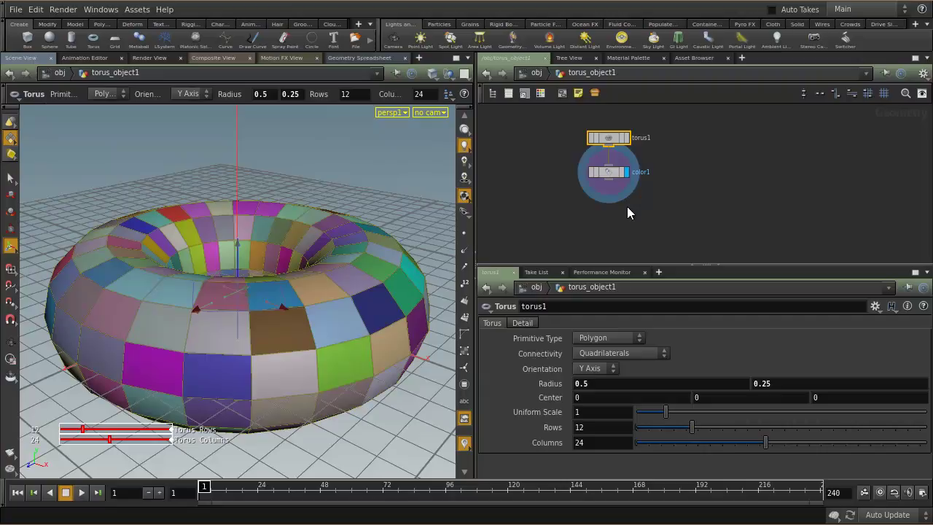
pyautogui.scroll(4, 624, 186)
pyautogui.moveTo(624, 192)
pyautogui.mouseDown(button='middle')
pyautogui.moveTo(636, 221)
pyautogui.moveTo(634, 192)
pyautogui.mouseUp(button='middle')
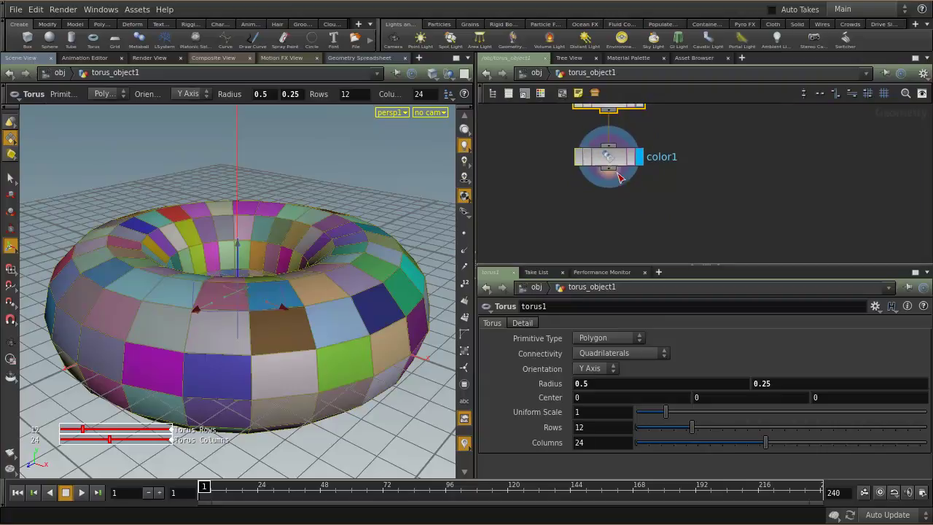
pyautogui.click(611, 160)
pyautogui.middleClick(610, 159)
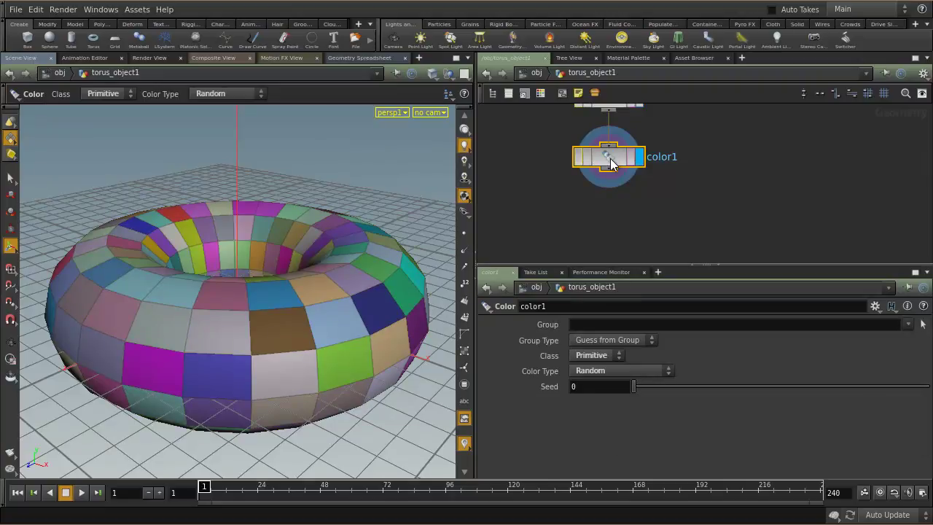
pyautogui.middleClick(610, 160)
pyautogui.moveTo(631, 208); pyautogui.dragTo(636, 183, button='middle')
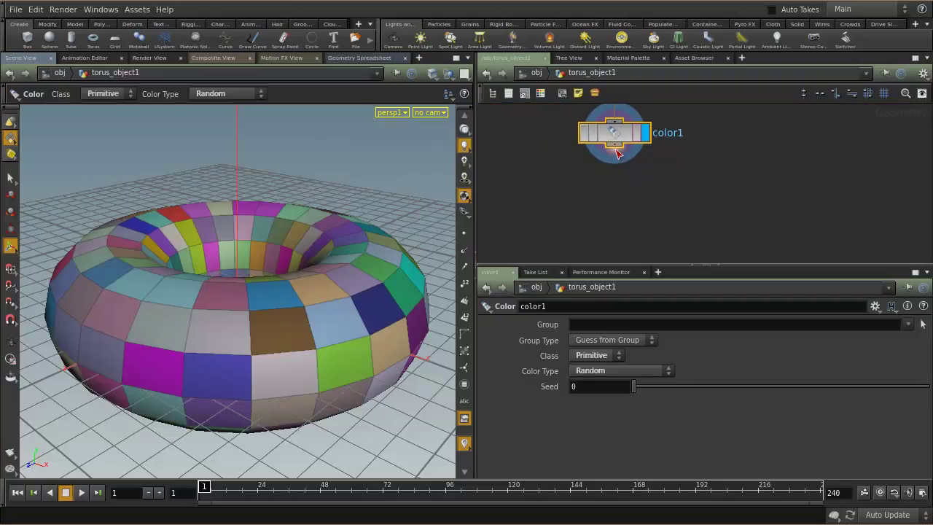
# Add an Attribute Create node connected below the color1 node.
pyautogui.press('Tab')
pyautogui.write('a')
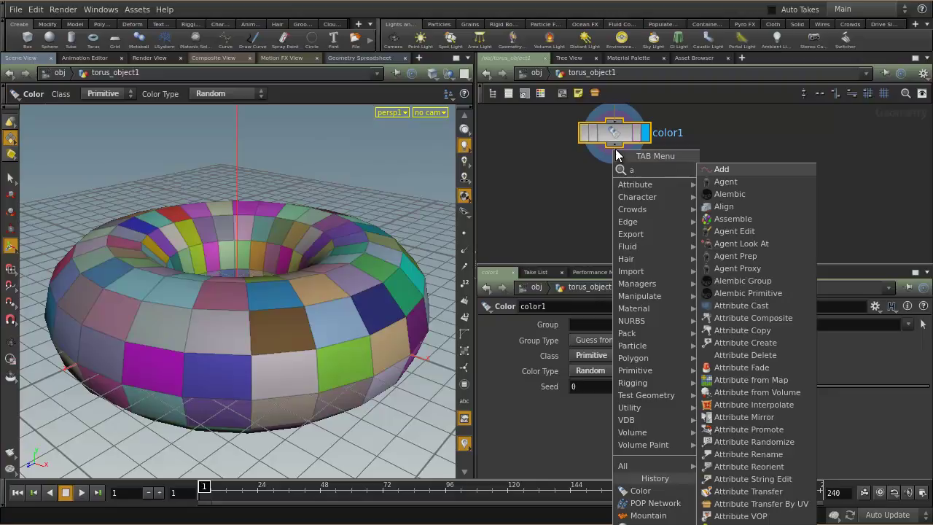
pyautogui.write('tt')
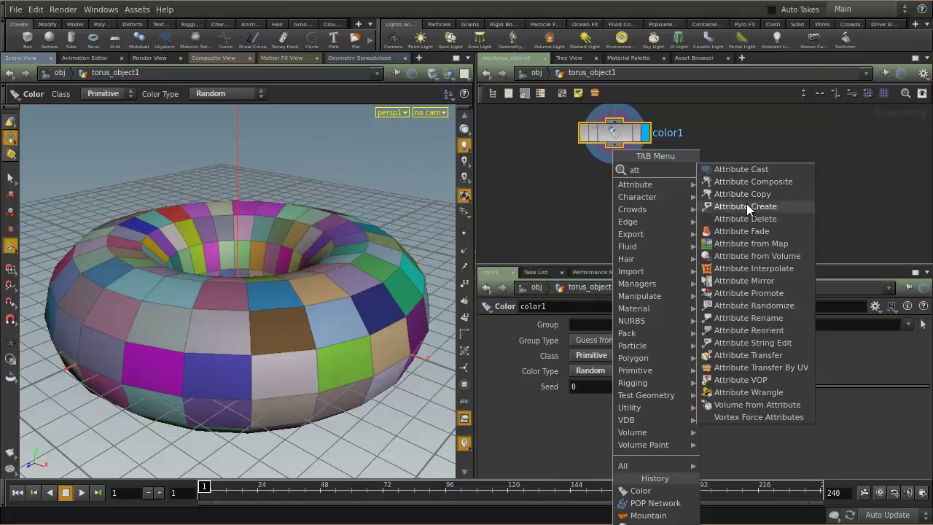
pyautogui.click(746, 207)
pyautogui.click(625, 189)
# Delete the color1 node and display the Attribute Create node connected to torus1.
pyautogui.click(623, 134)
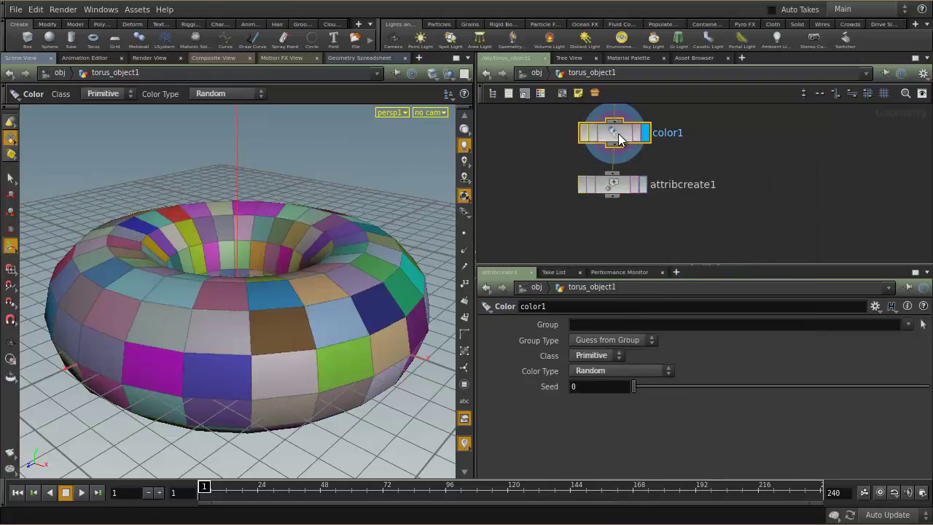
pyautogui.press('Delete')
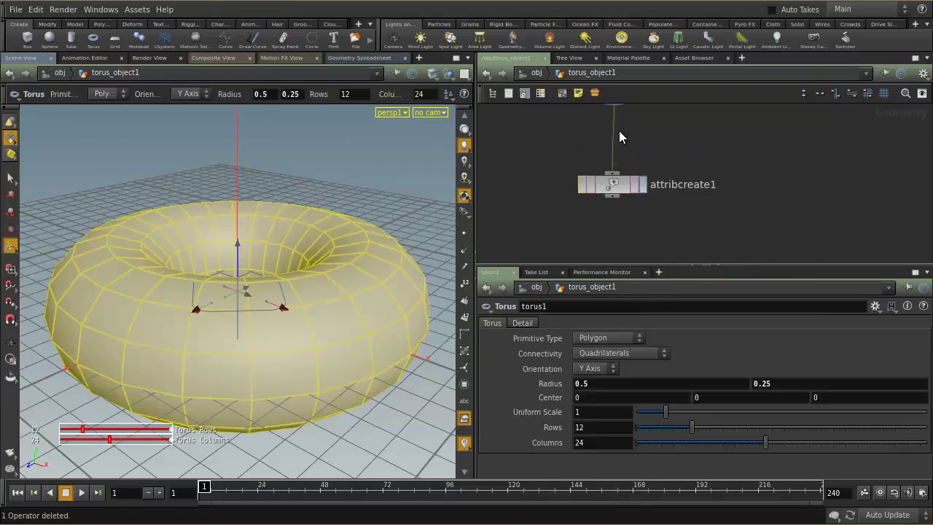
pyautogui.press('h')
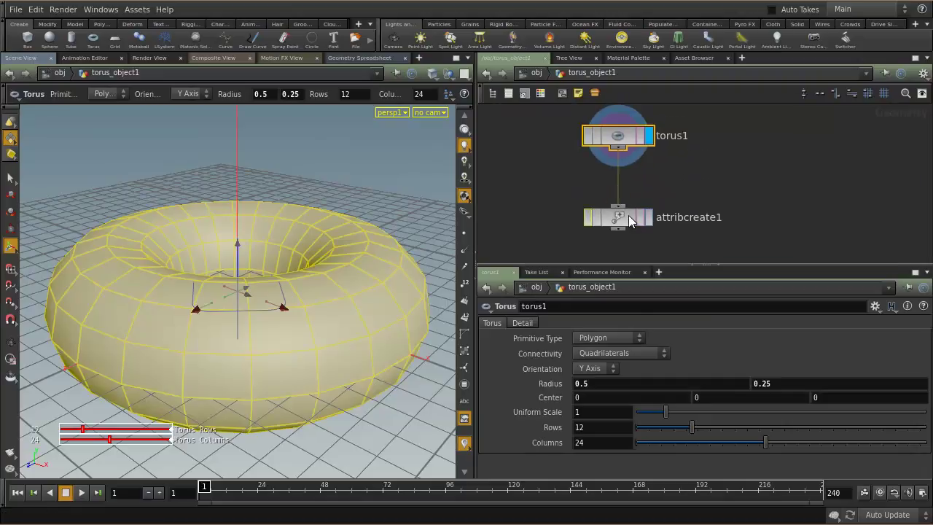
pyautogui.click(646, 205)
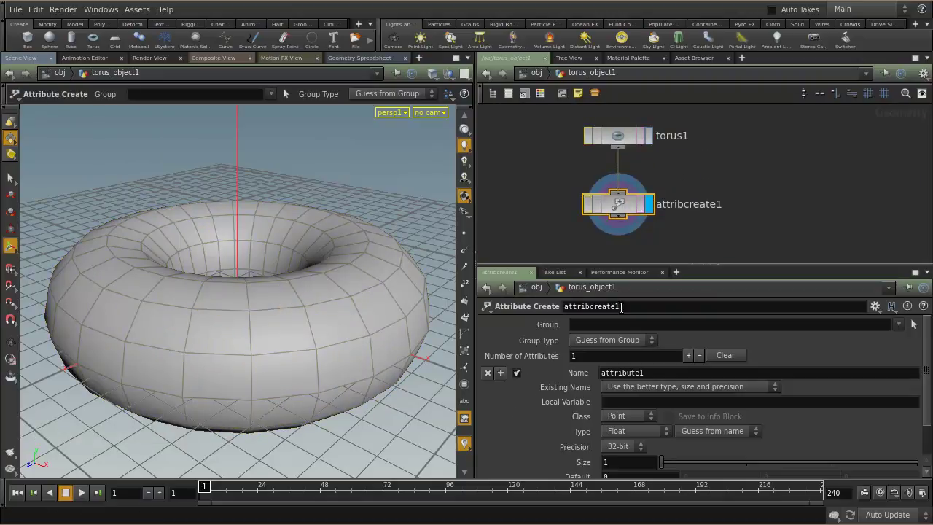
# Name the new attribute couleur in the Attribute Create node.
pyautogui.moveTo(653, 369); pyautogui.dragTo(558, 371)
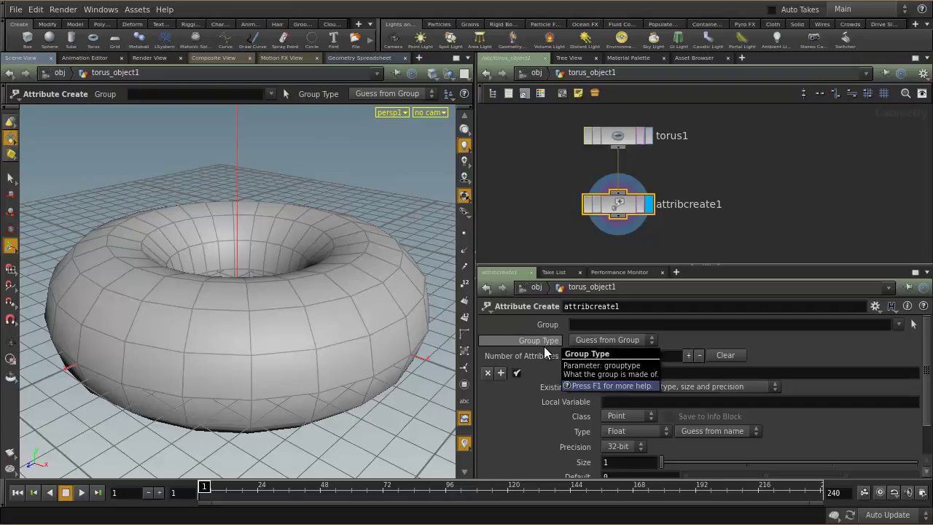
pyautogui.write('coleur')
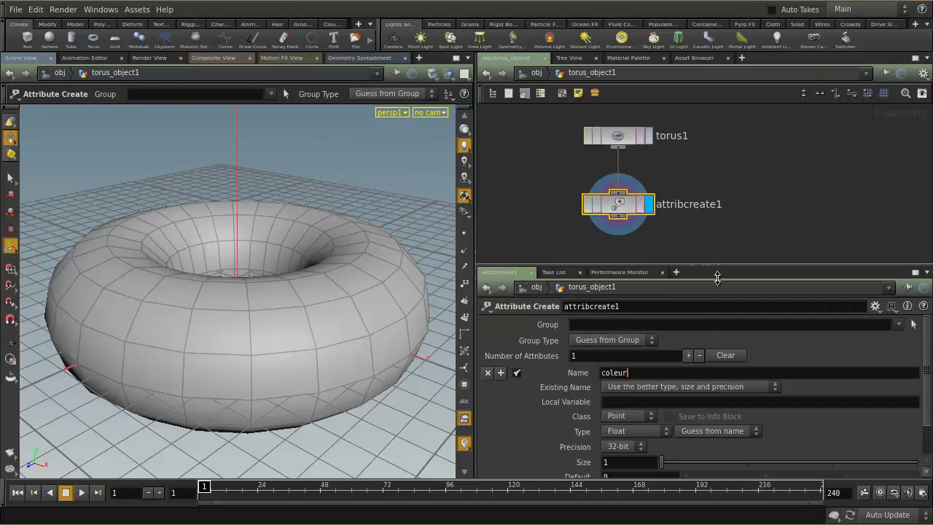
pyautogui.press('Left')
pyautogui.press('Left')
pyautogui.press('Left')
pyautogui.press('Left')
pyautogui.write('u')
pyautogui.press('Return')
pyautogui.scroll(3, 681, 308)
pyautogui.scroll(6, 677, 305)
pyautogui.scroll(1, 677, 303)
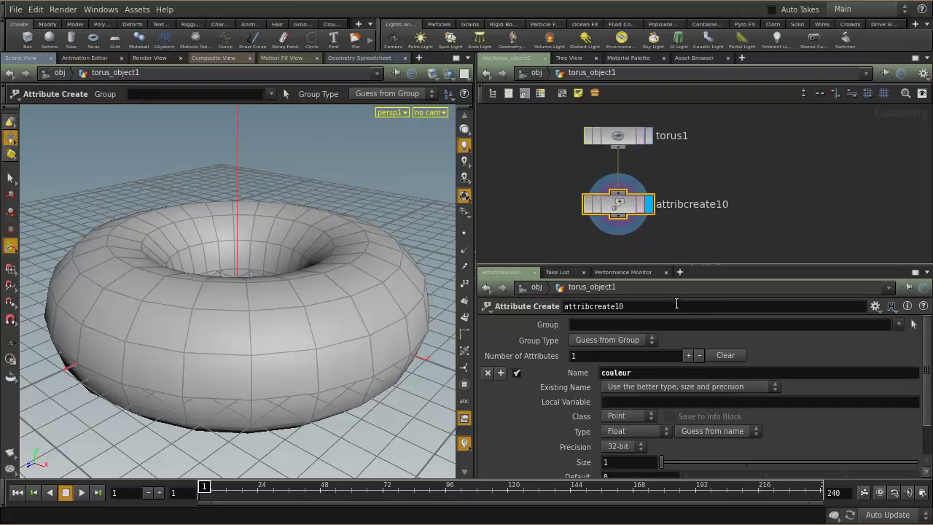
# Rename the created attribute to Cd.
pyautogui.scroll(-2, 930, 368)
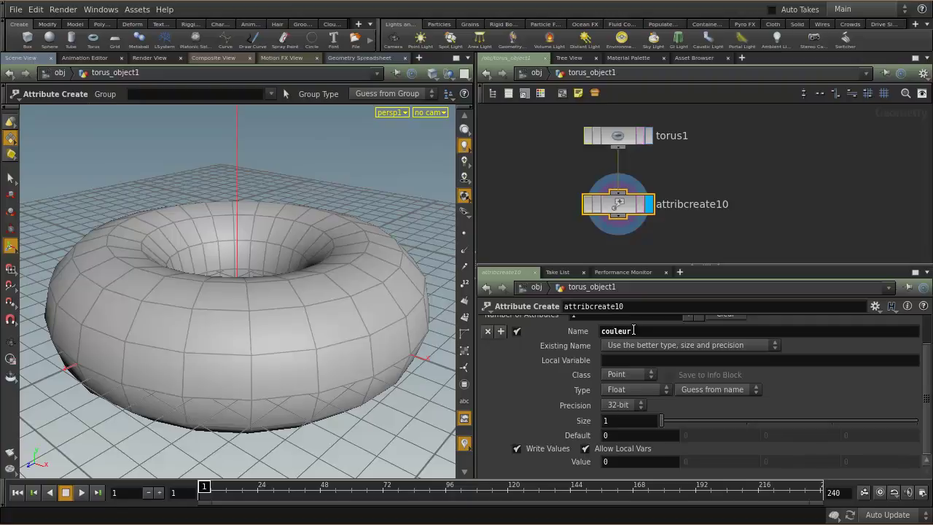
pyautogui.moveTo(684, 234); pyautogui.dragTo(685, 180, button='middle')
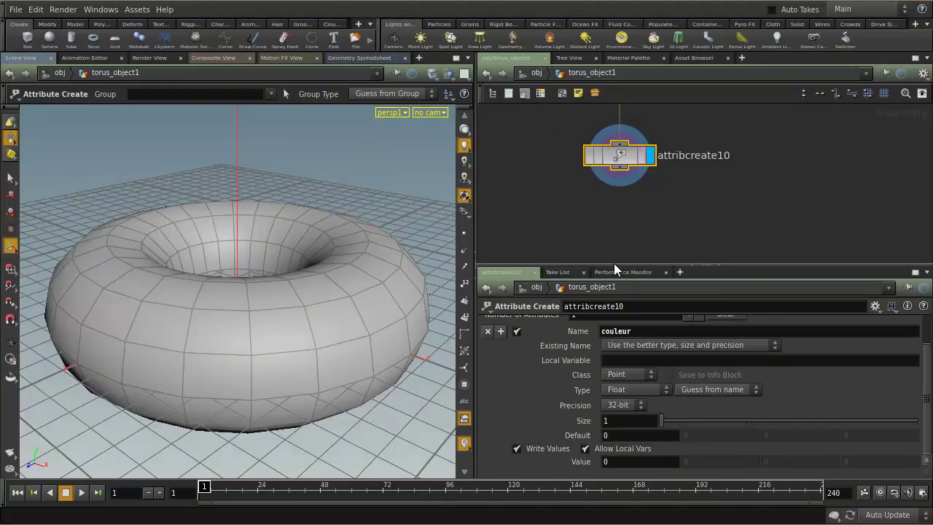
pyautogui.doubleClick(631, 336)
pyautogui.write('Cd')
pyautogui.press('Return')
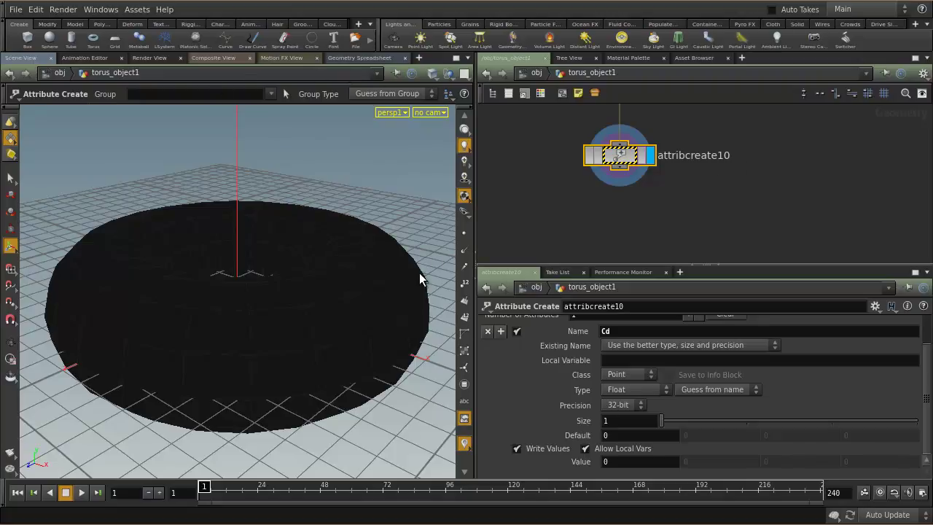
# Set the value of the Cd attribute to 1.
pyautogui.moveTo(610, 462); pyautogui.dragTo(605, 462)
pyautogui.click(627, 233)
pyautogui.moveTo(617, 461); pyautogui.dragTo(590, 453)
pyautogui.write('1')
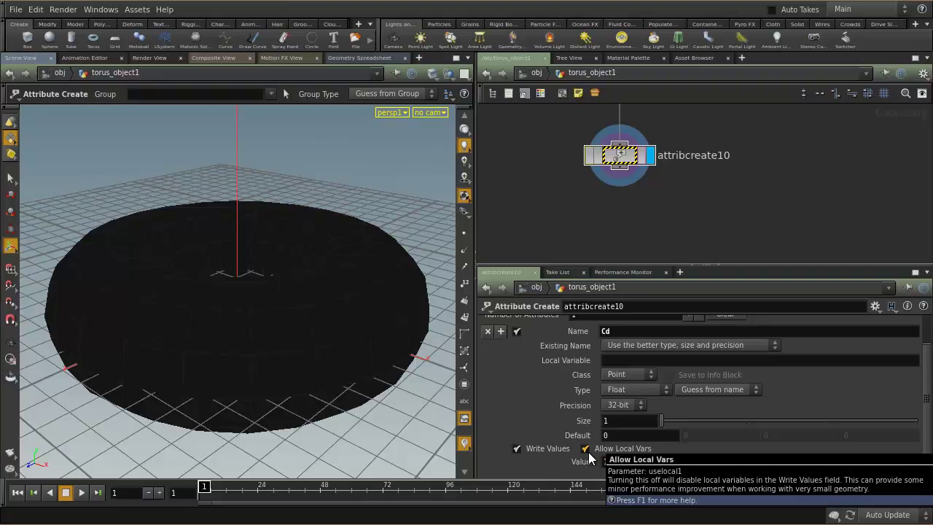
pyautogui.press('Return')
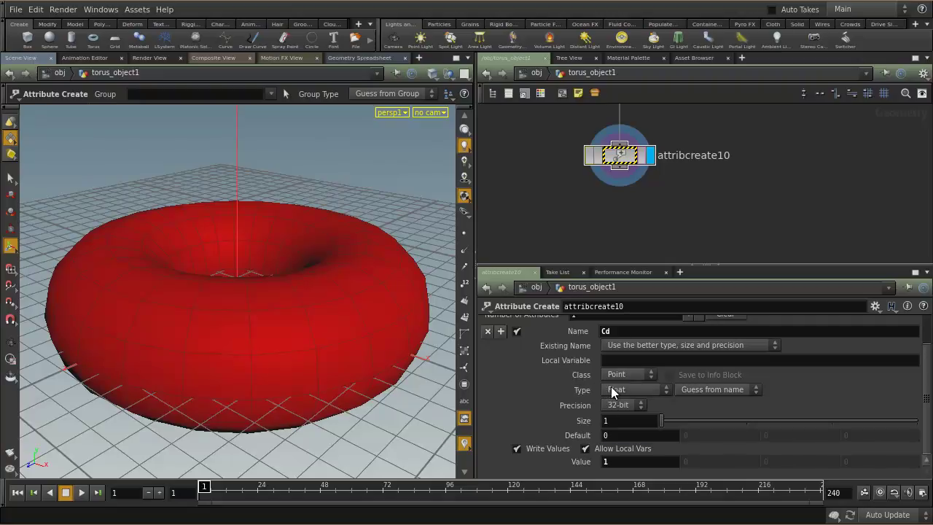
# Change the type of the Cd attribute to Vector and set its value to 1, .2, .5.
pyautogui.click(619, 388)
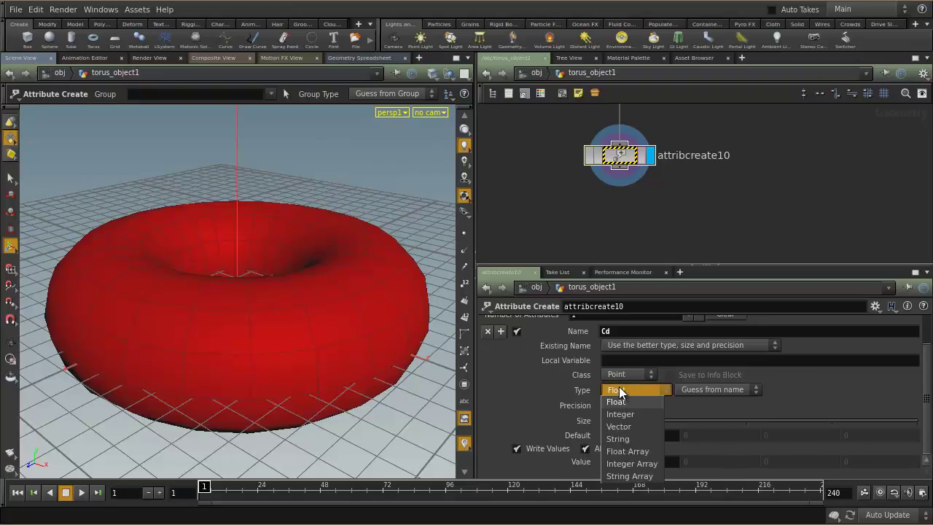
pyautogui.click(619, 427)
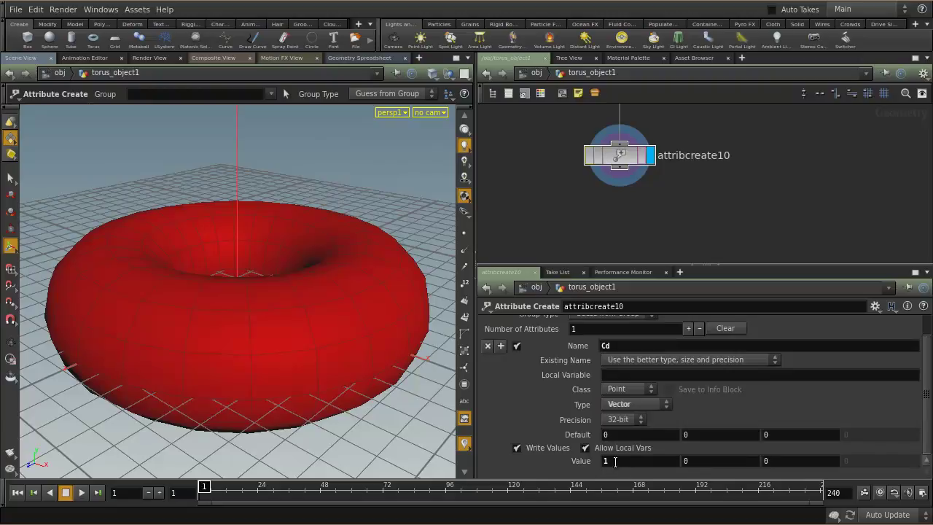
pyautogui.click(686, 461)
pyautogui.write('.2')
pyautogui.press('Return')
pyautogui.click(775, 460)
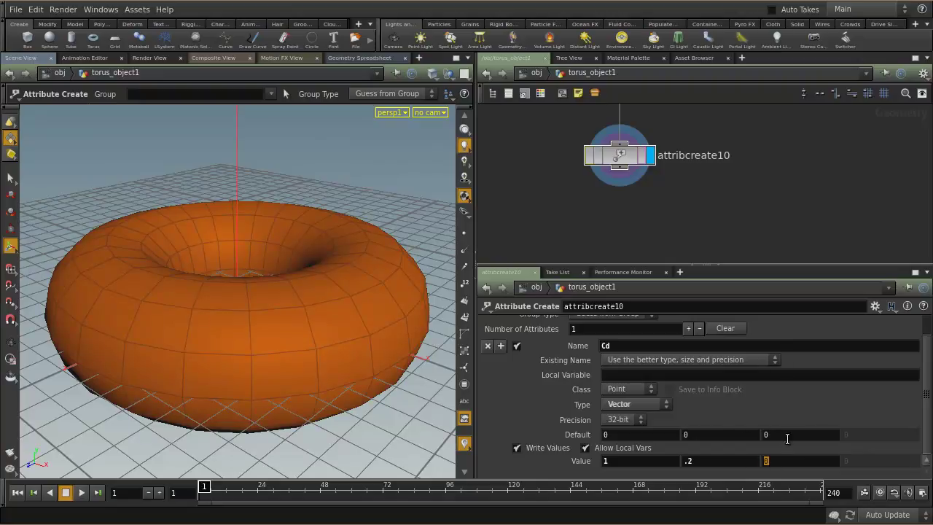
pyautogui.write('.5')
pyautogui.press('Return')
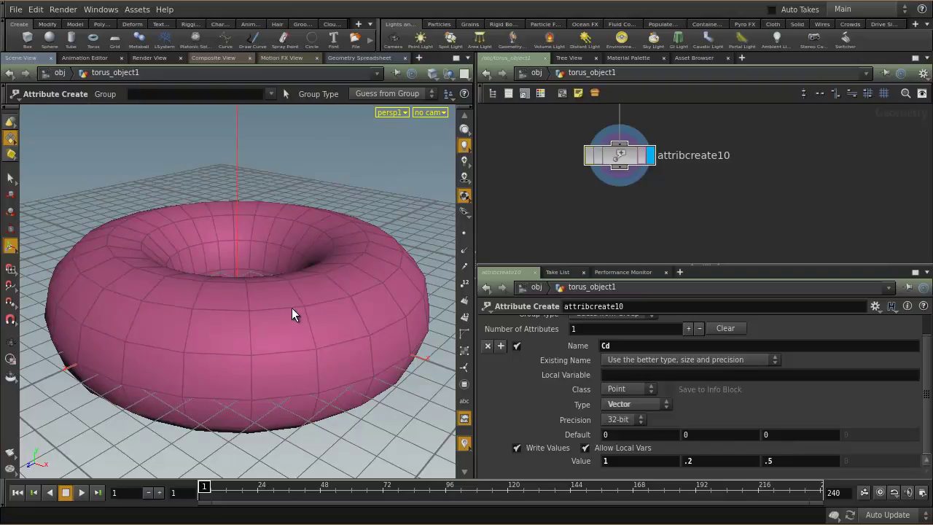
# Render the coloured torus in the render view, stop the render and return to the scene view.
pyautogui.moveTo(692, 196); pyautogui.dragTo(690, 219, button='middle')
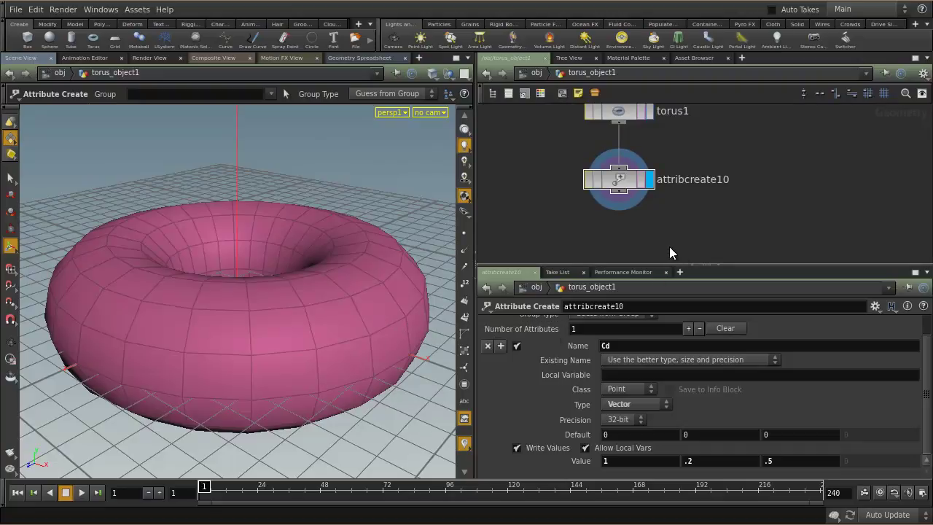
pyautogui.click(154, 58)
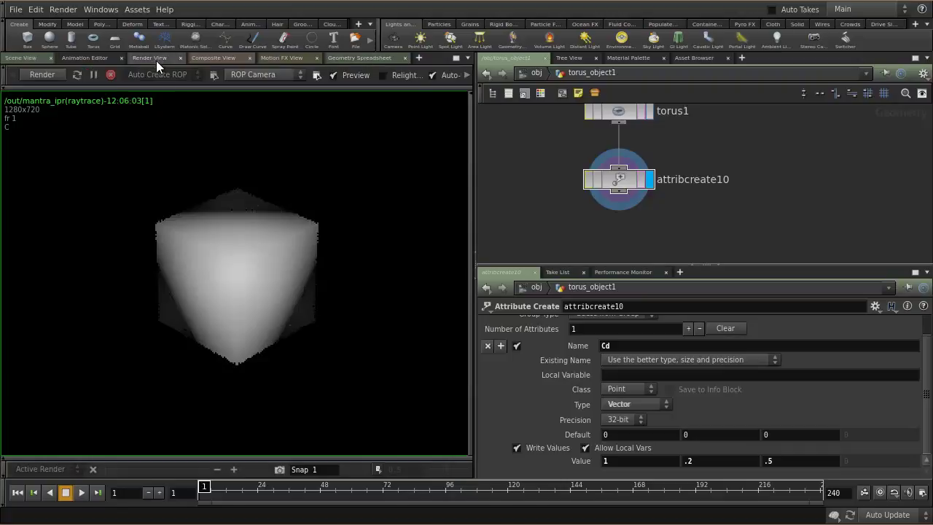
pyautogui.click(44, 73)
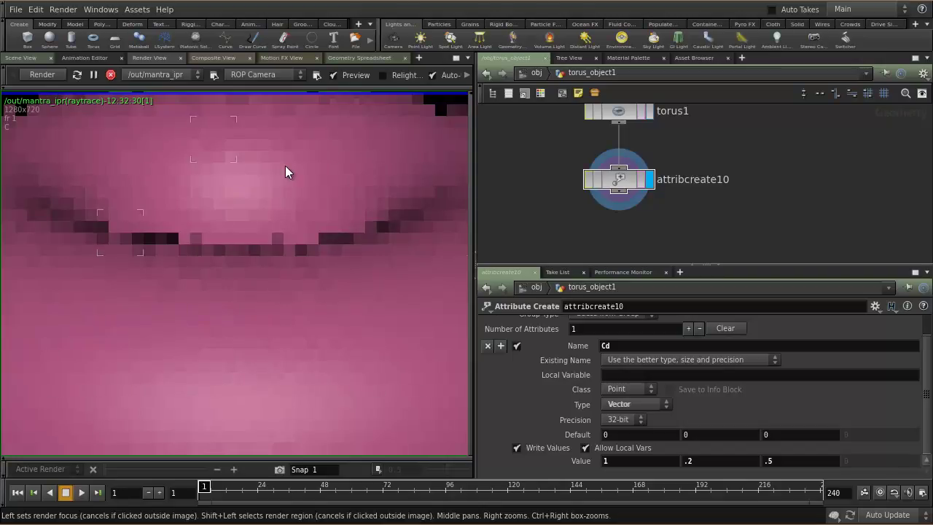
pyautogui.click(110, 74)
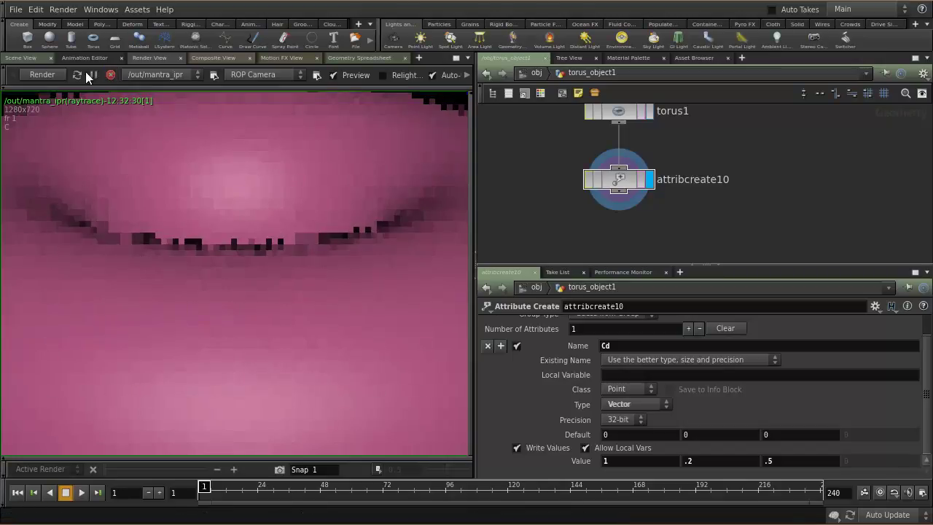
pyautogui.click(37, 57)
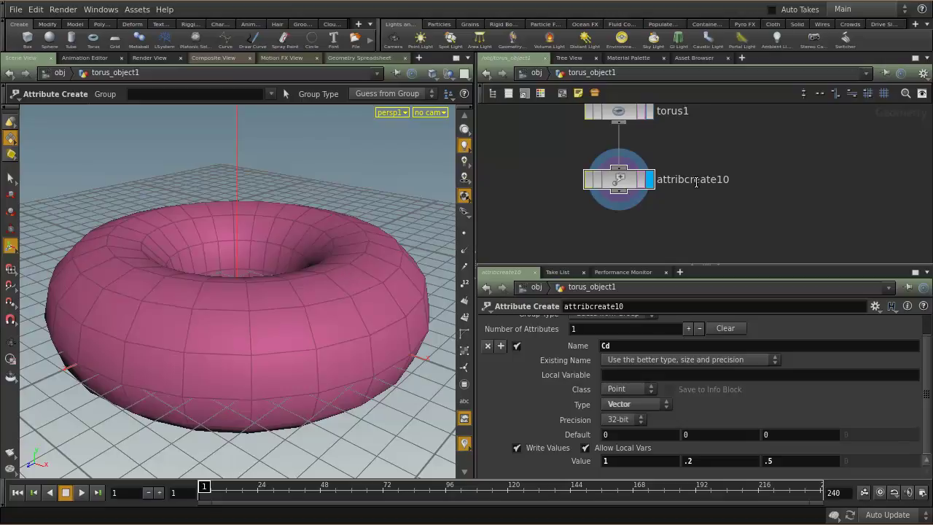
# Add a second attribute in the attribcreate10 node and name it pscale.
pyautogui.scroll(-3, 682, 214)
pyautogui.moveTo(682, 214); pyautogui.dragTo(679, 185, button='middle')
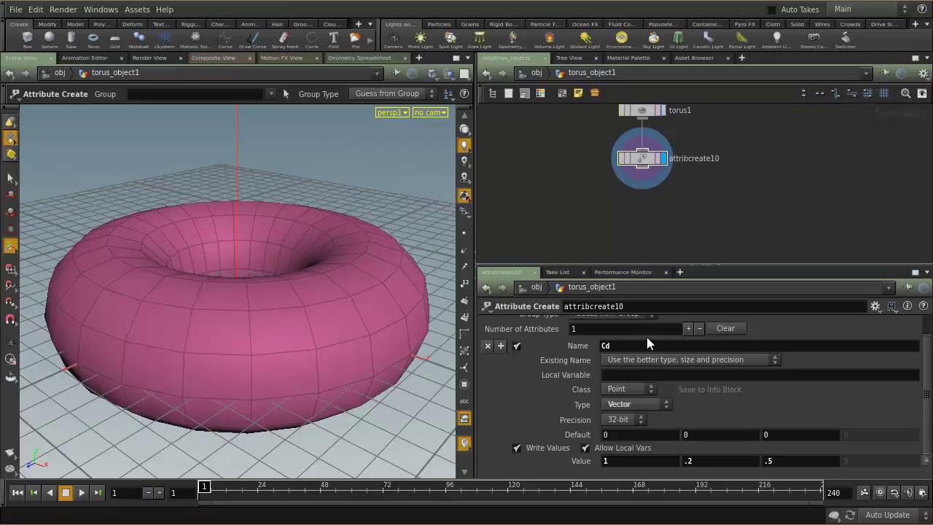
pyautogui.scroll(1, 630, 358)
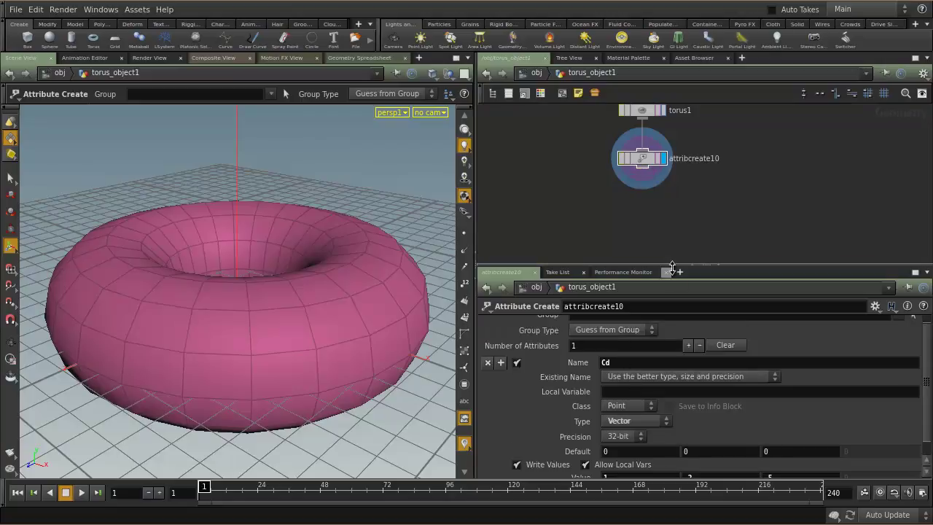
pyautogui.moveTo(739, 265); pyautogui.dragTo(731, 226)
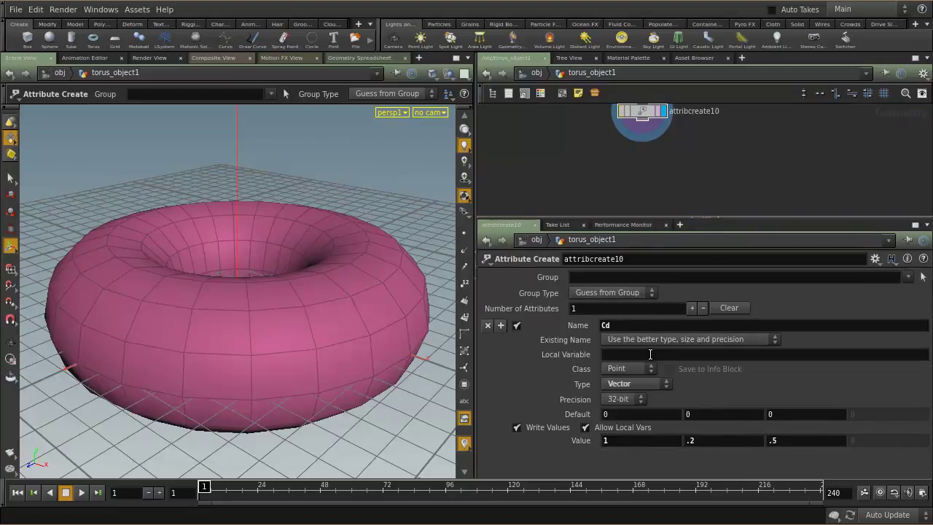
pyautogui.click(502, 326)
pyautogui.scroll(2, 594, 384)
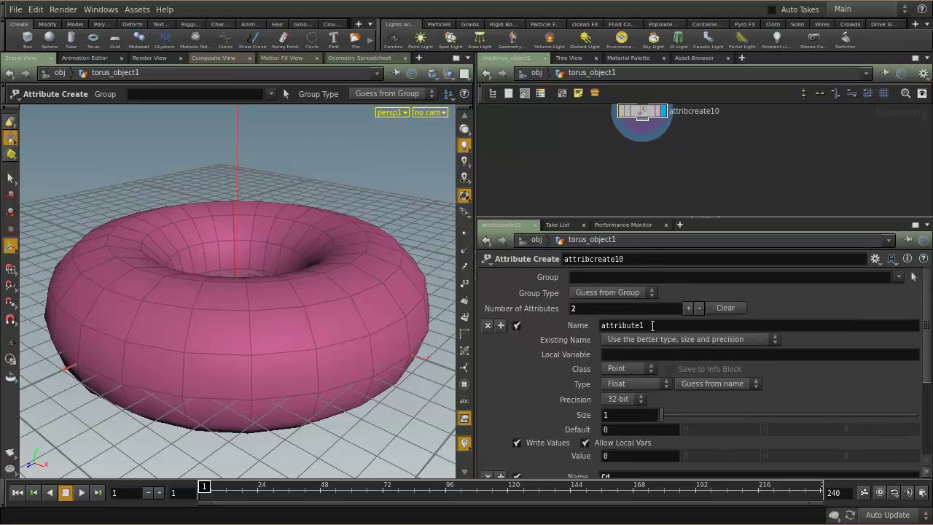
pyautogui.moveTo(532, 314)
# Append an Add node below attribcreate10 and enable Delete Geometry But Keep the Points.
pyautogui.moveTo(663, 154); pyautogui.dragTo(661, 187, button='middle')
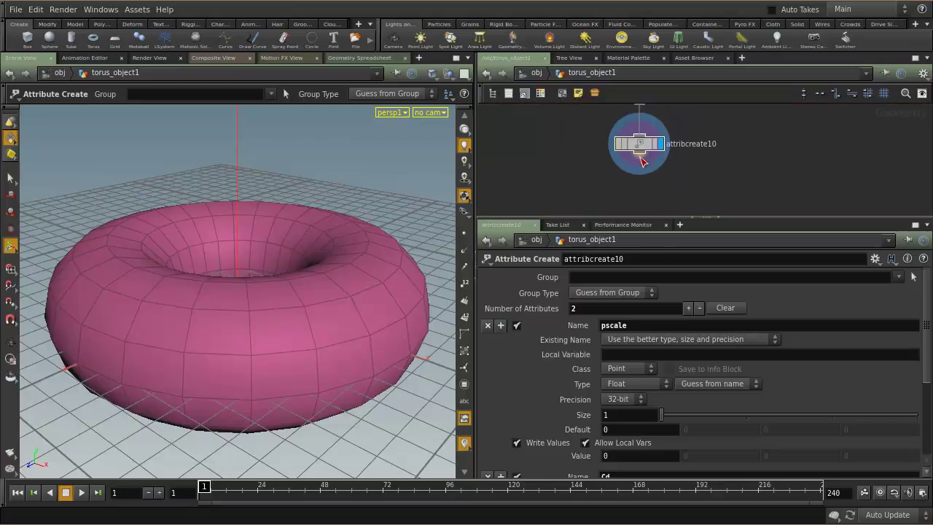
pyautogui.press('Tab')
pyautogui.write('ad')
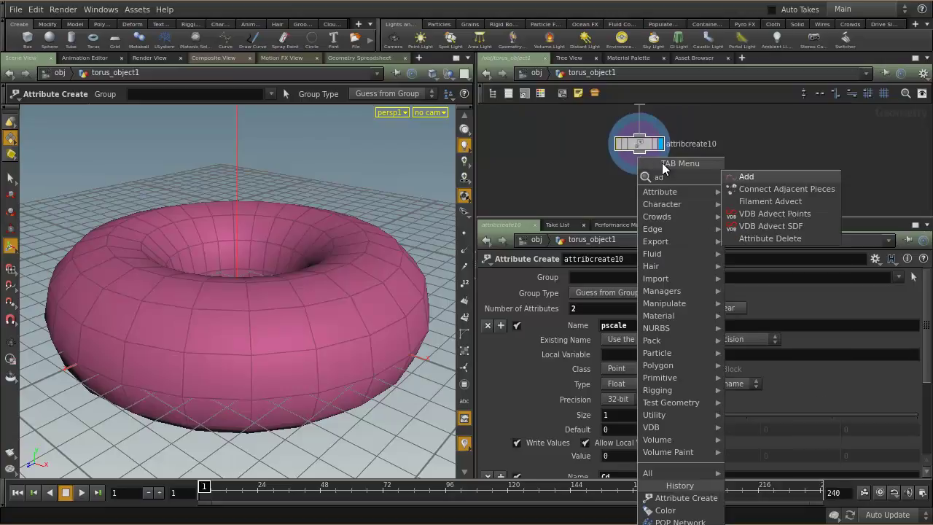
pyautogui.click(747, 177)
pyautogui.click(638, 189)
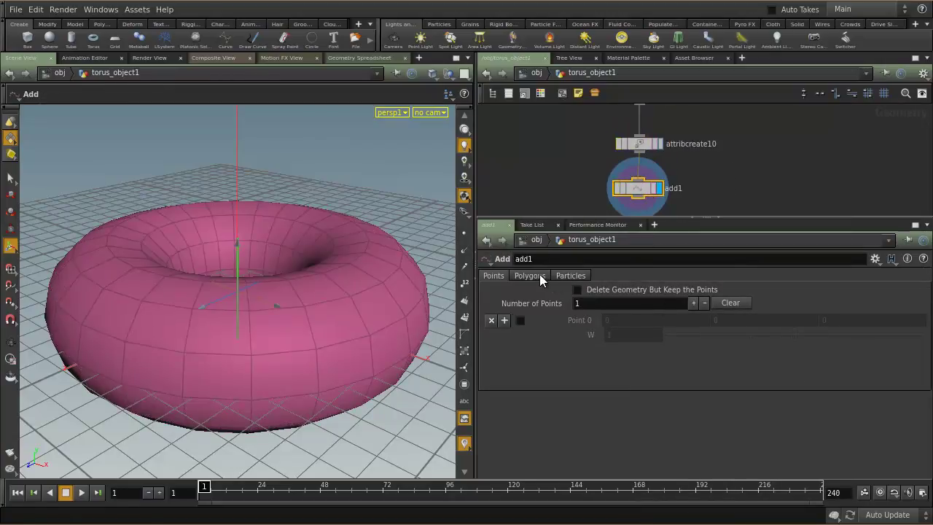
pyautogui.click(616, 289)
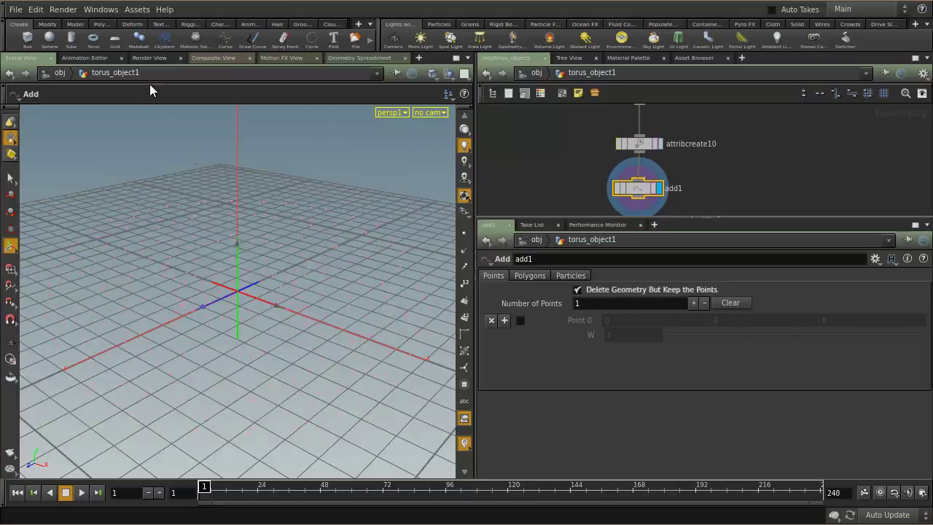
# Inspect the remaining torus points in the scene view and render them in the render view.
pyautogui.click(148, 59)
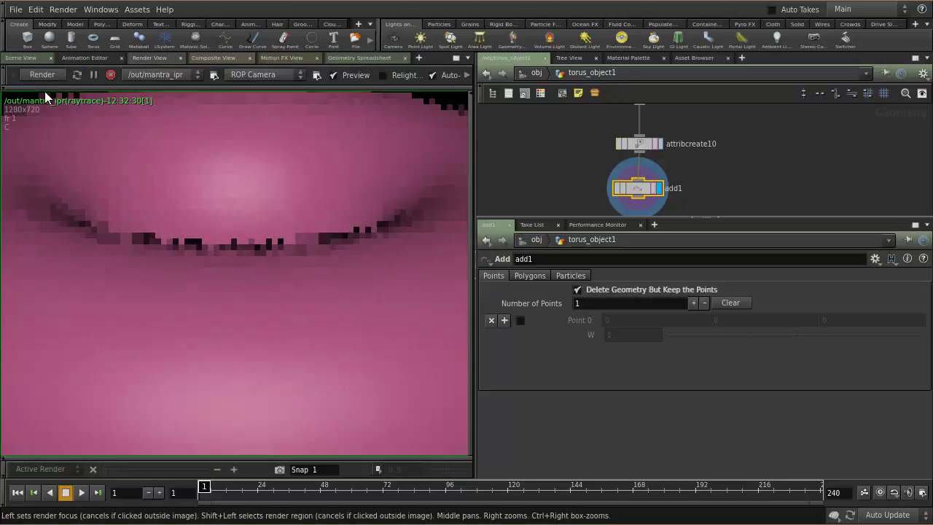
pyautogui.click(36, 58)
pyautogui.moveTo(323, 273)
pyautogui.mouseDown()
pyautogui.moveTo(177, 243)
pyautogui.moveTo(324, 291)
pyautogui.mouseUp()
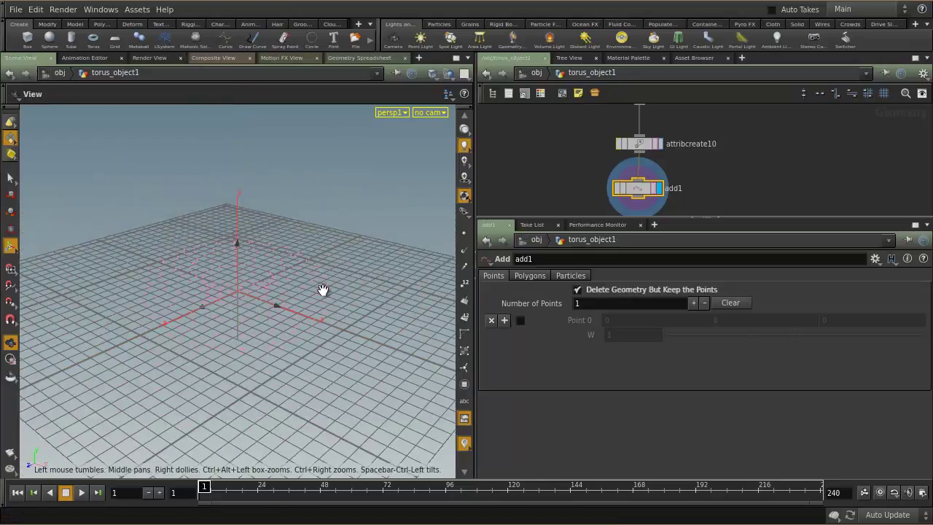
pyautogui.click(146, 58)
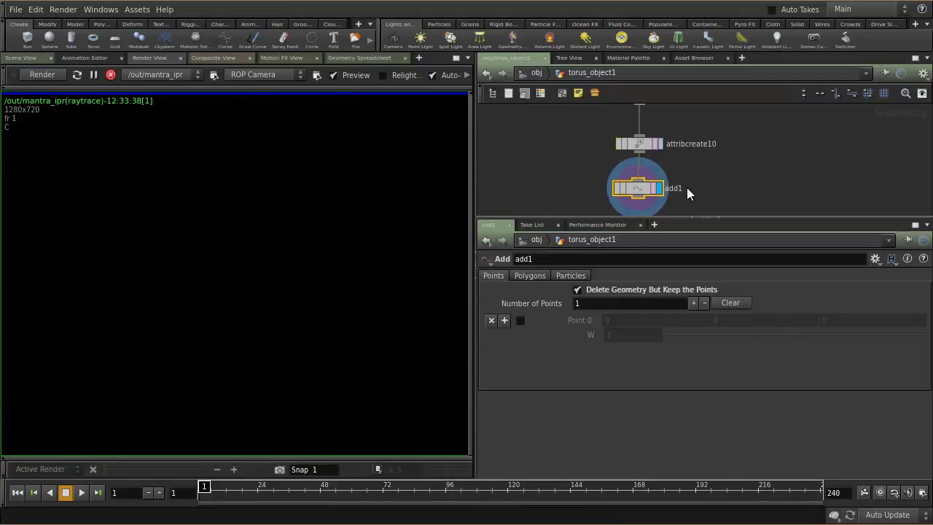
# Try the attribute name pscale0 in attribcreate10 while rendering, and restore the name pscale.
pyautogui.click(639, 143)
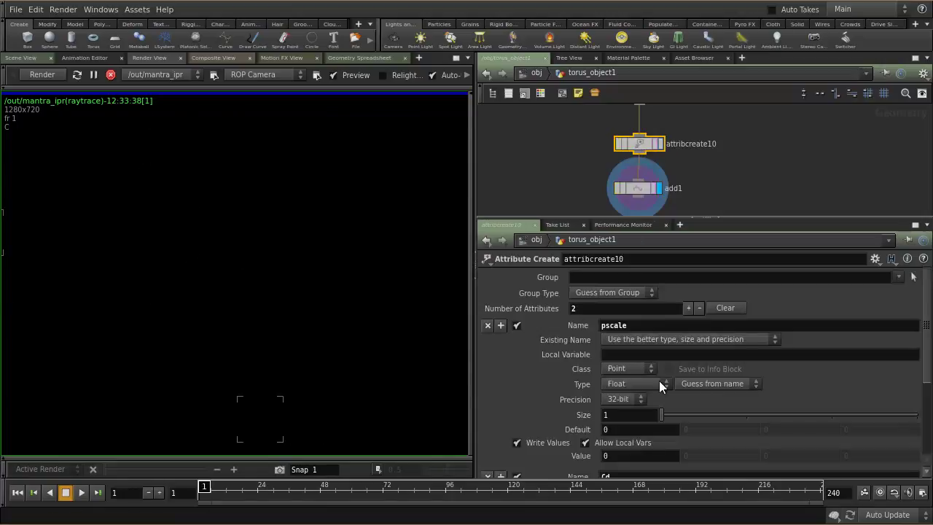
pyautogui.click(631, 326)
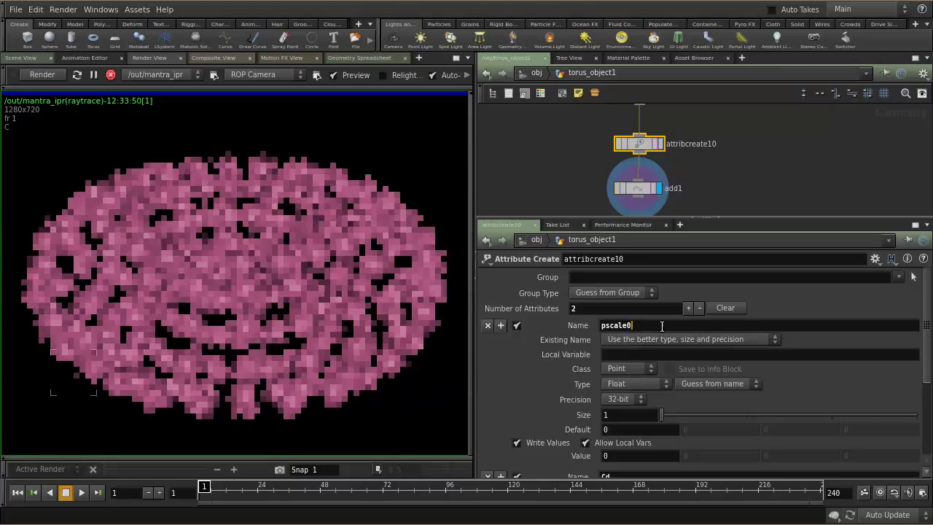
pyautogui.press('BackSpace')
pyautogui.press('Return')
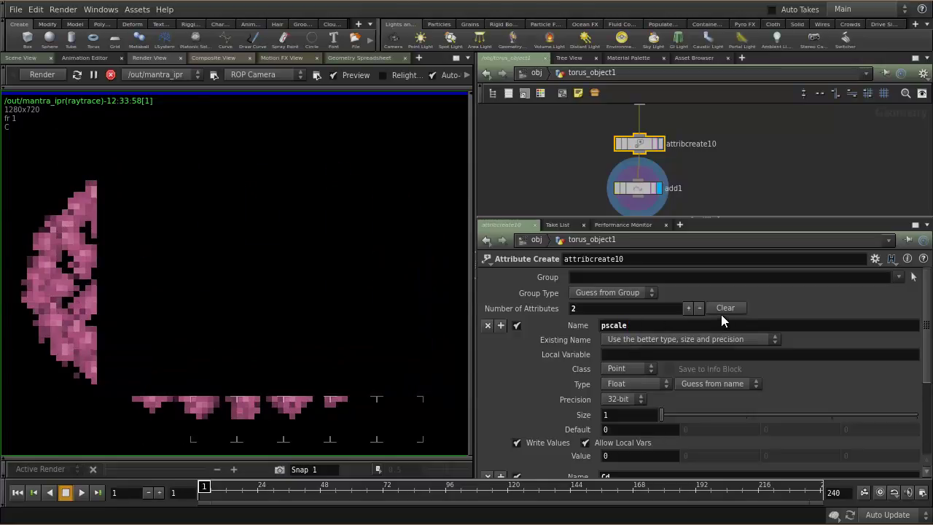
# Define a render region over the torus points, spanning about (410, 211) to (912, 540) pixels.
pyautogui.keyDown('shift'); pyautogui.moveTo(105, 176); pyautogui.dragTo(382, 356); pyautogui.keyUp('shift')
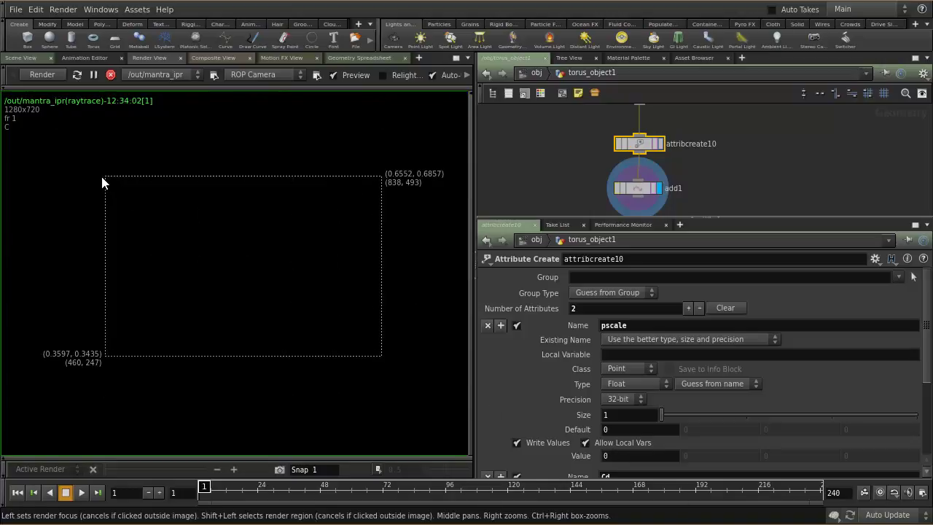
pyautogui.keyDown('shift'); pyautogui.moveTo(84, 164); pyautogui.dragTo(409, 357); pyautogui.keyUp('shift')
pyautogui.moveTo(433, 266); pyautogui.dragTo(398, 268, button='right')
pyautogui.moveTo(398, 269); pyautogui.dragTo(326, 271, button='middle')
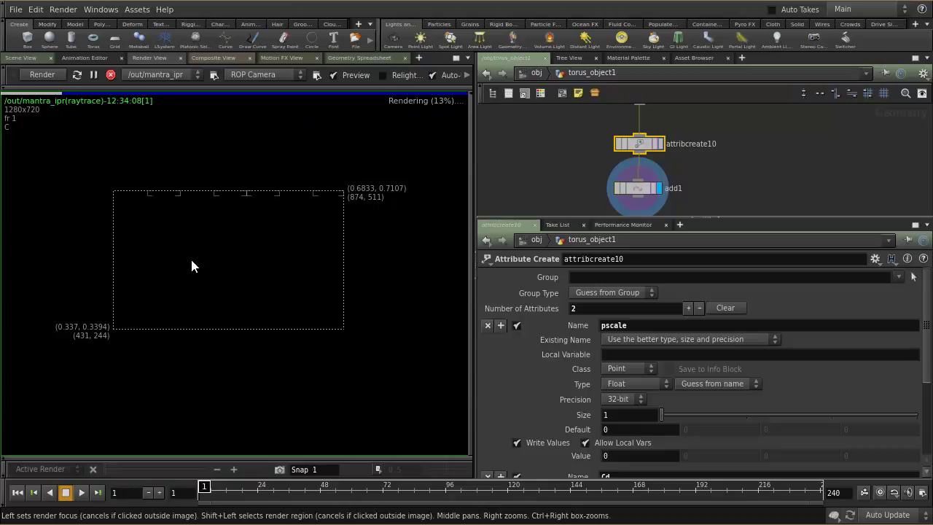
pyautogui.moveTo(103, 175)
pyautogui.keyDown('shift'); pyautogui.mouseDown()
pyautogui.moveTo(136, 220)
pyautogui.moveTo(363, 347)
pyautogui.mouseUp(); pyautogui.keyUp('shift')
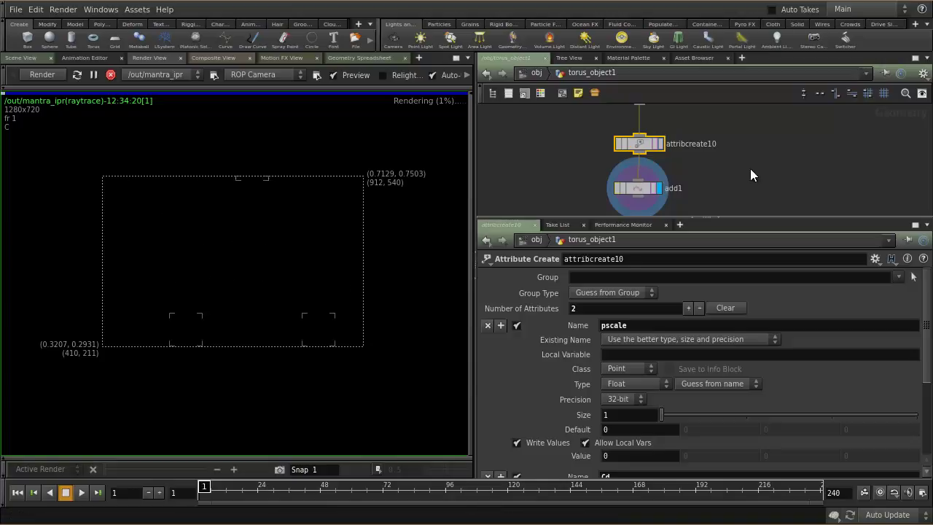
# Compare the region render with the first attribute renamed to pscale0, and change the name back to pscale.
pyautogui.click(641, 324)
pyautogui.write('0')
pyautogui.press('Return')
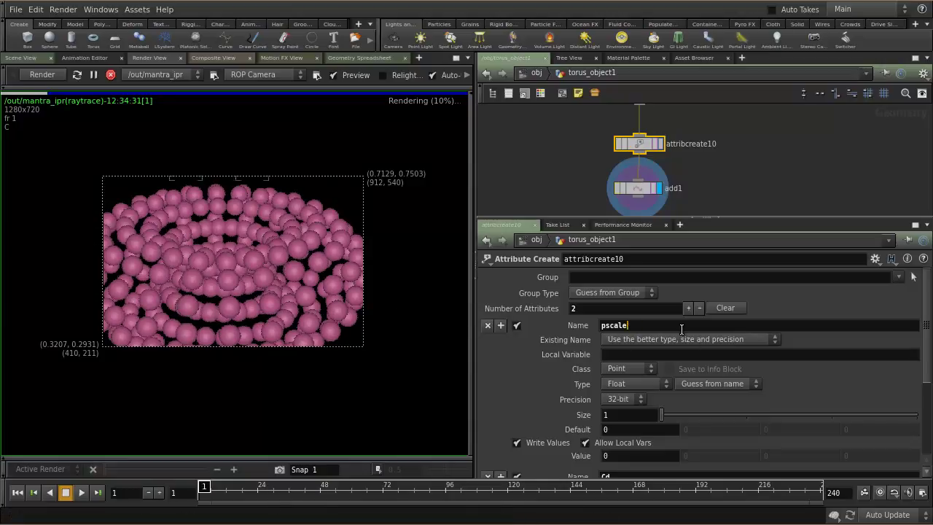
pyautogui.press('Return')
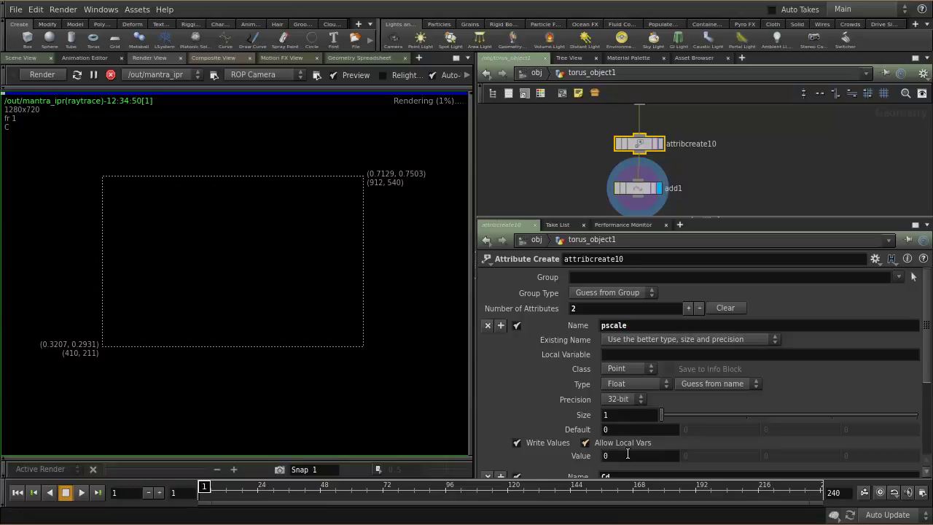
# Set the default of the pscale attribute to 2.
pyautogui.moveTo(926, 367)
pyautogui.mouseDown()
pyautogui.moveTo(927, 386)
pyautogui.moveTo(928, 377)
pyautogui.mouseUp()
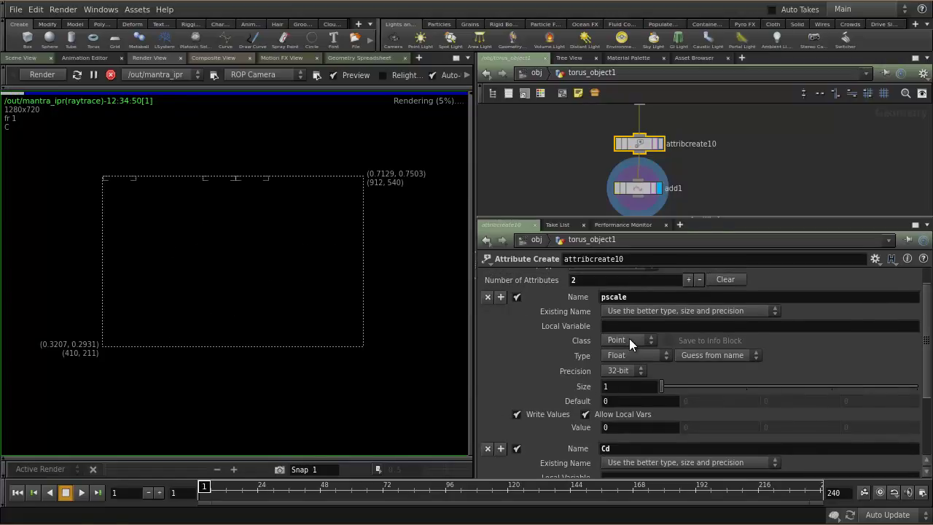
pyautogui.click(614, 387)
pyautogui.click(607, 400)
pyautogui.write('2')
pyautogui.press('Return')
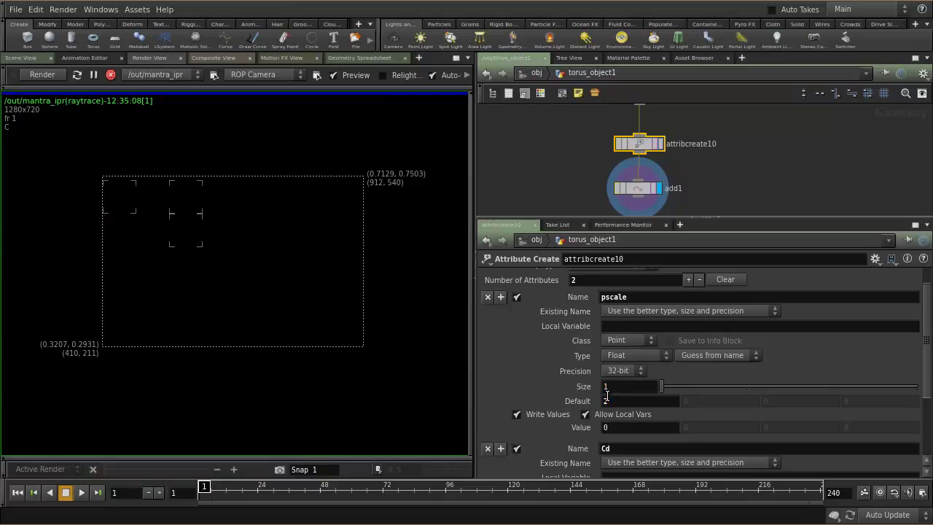
# Reset the default of the pscale attribute to 0 and set its value to 2.
pyautogui.click(613, 400)
pyautogui.write('0')
pyautogui.press('Return')
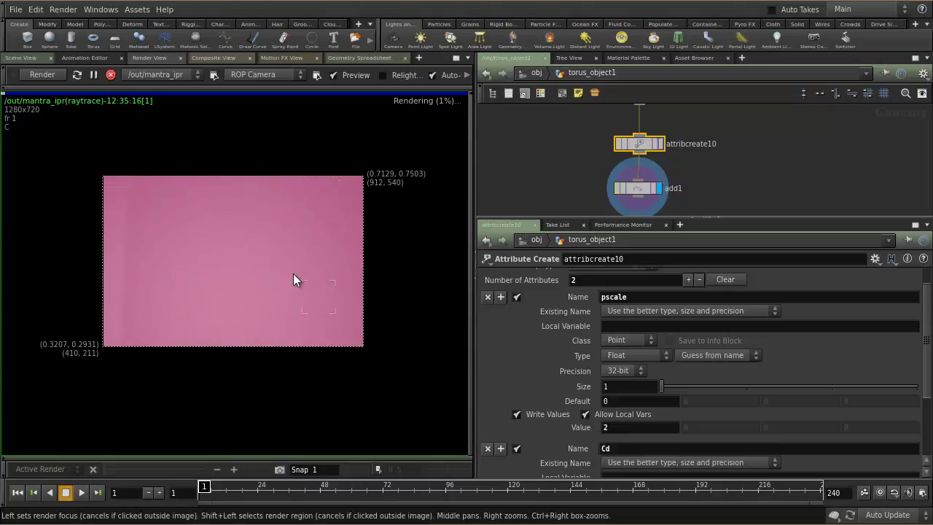
# Zoom out in the scene to frame the whole torus and set the render camera to Scene View 1.
pyautogui.click(22, 57)
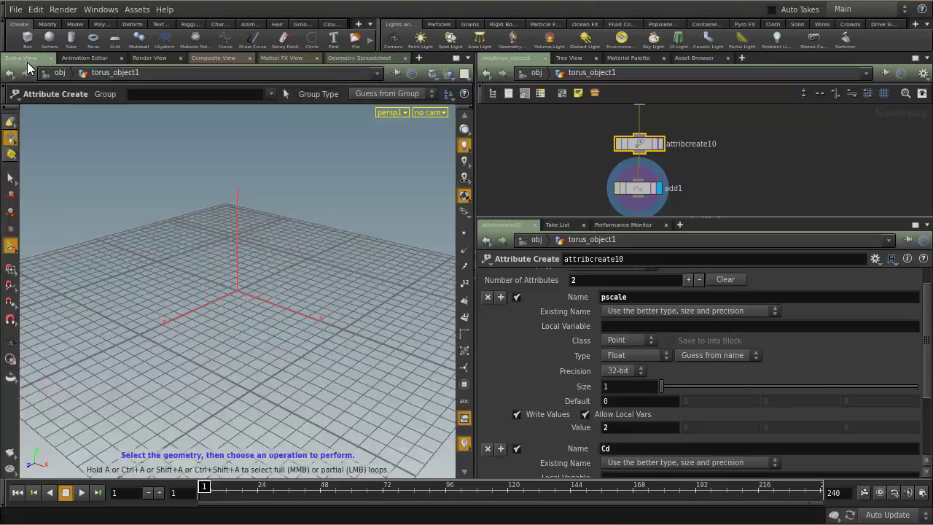
pyautogui.keyDown('alt'); pyautogui.moveTo(370, 307); pyautogui.dragTo(72, 217, button='right'); pyautogui.keyUp('alt')
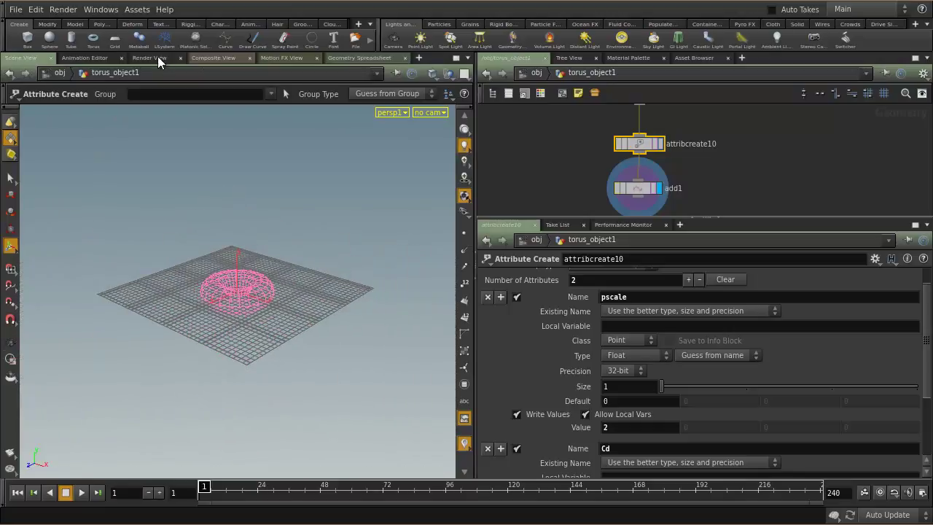
pyautogui.click(160, 57)
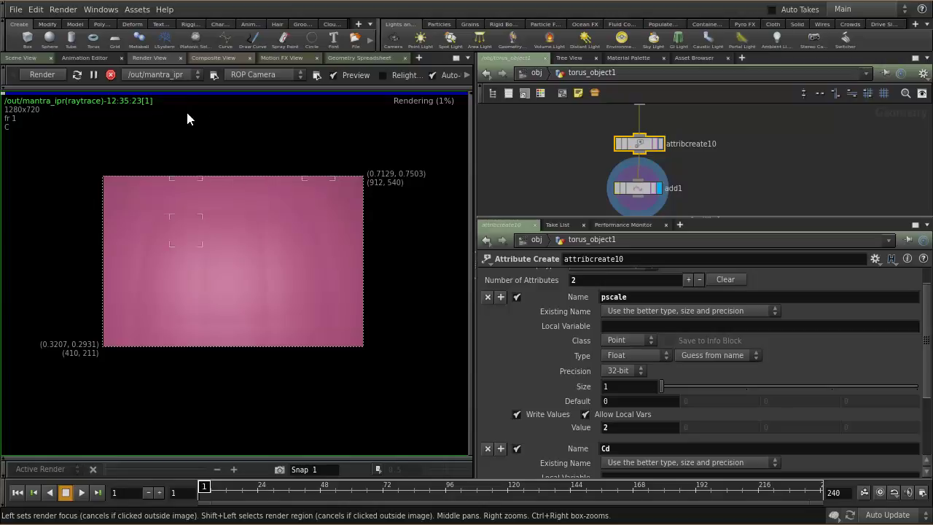
pyautogui.click(248, 74)
pyautogui.click(252, 107)
# Stop the running render and set the value of the pscale attribute to .1.
pyautogui.click(110, 74)
pyautogui.click(616, 428)
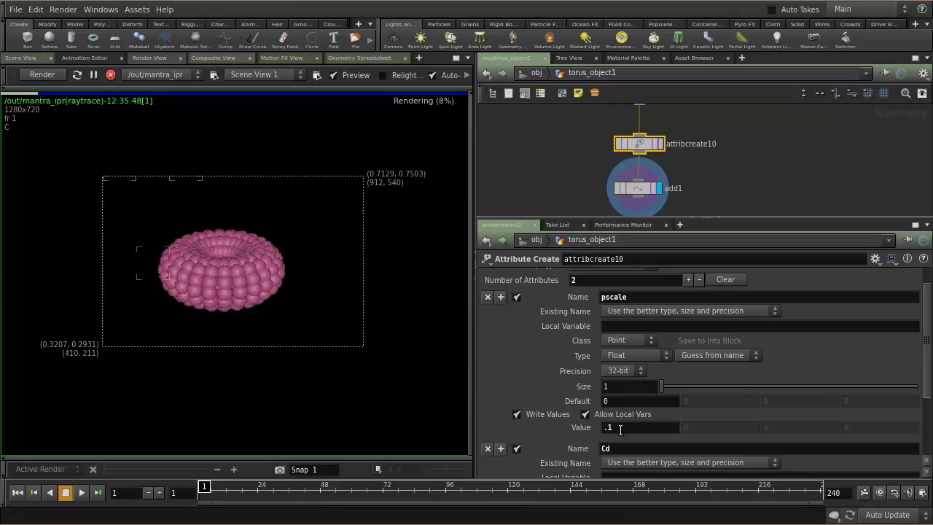
# Set the value of the pscale attribute to the point number variable $PT.
pyautogui.moveTo(618, 429); pyautogui.dragTo(600, 433)
pyautogui.write('$')
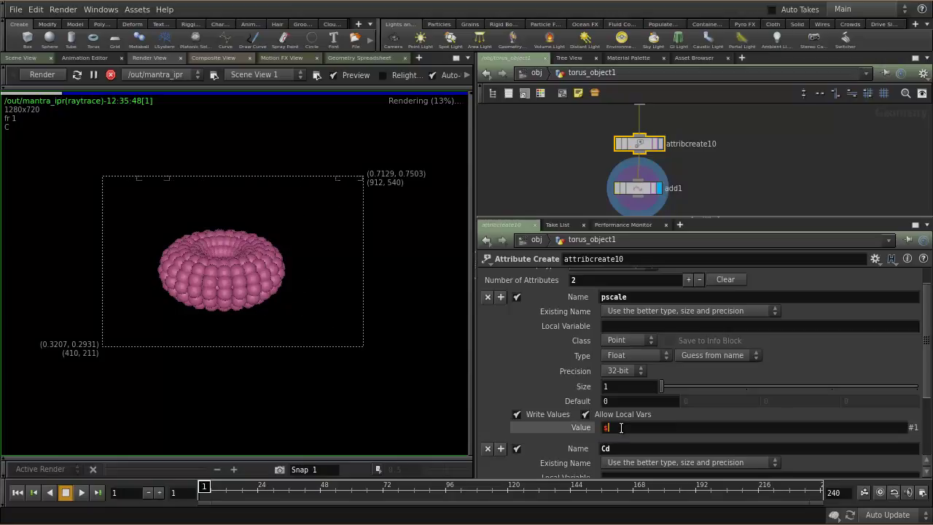
pyautogui.write('PT')
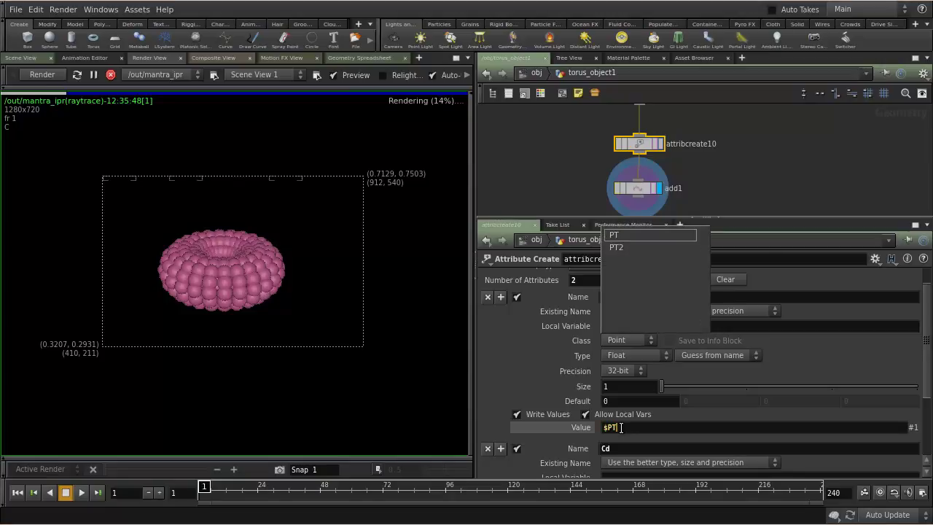
pyautogui.press('Return')
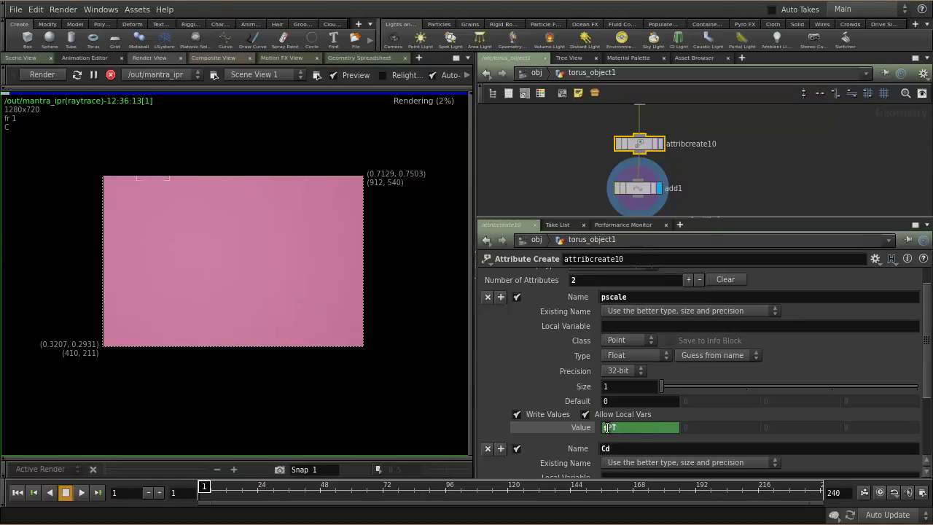
# Wrap the pscale value in the random function so the expression reads rand($PT).
pyautogui.write('rand')
pyautogui.press('Return')
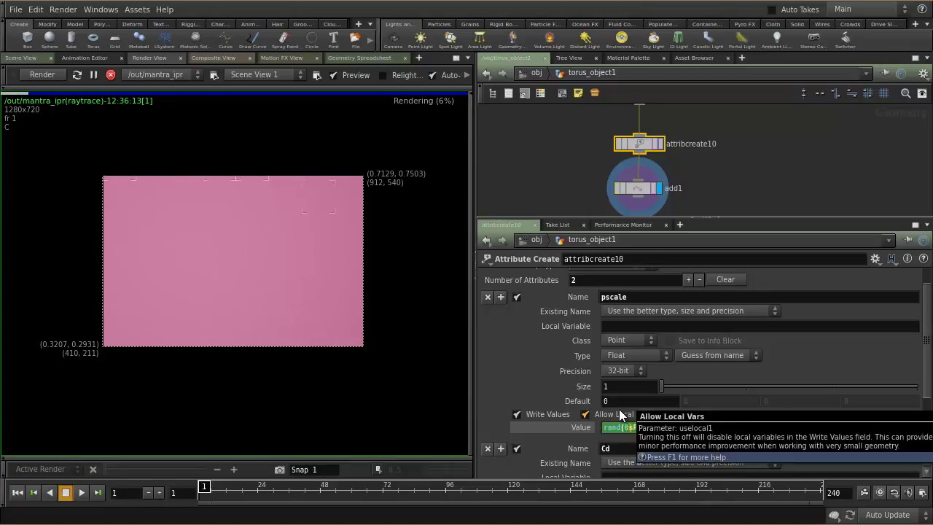
pyautogui.click(631, 428)
pyautogui.press('BackSpace')
pyautogui.click(672, 429)
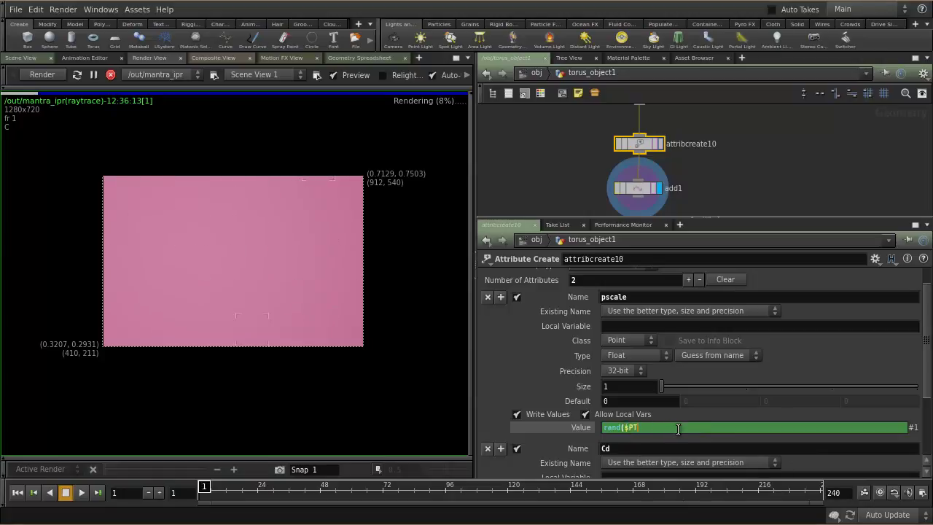
pyautogui.press('Return')
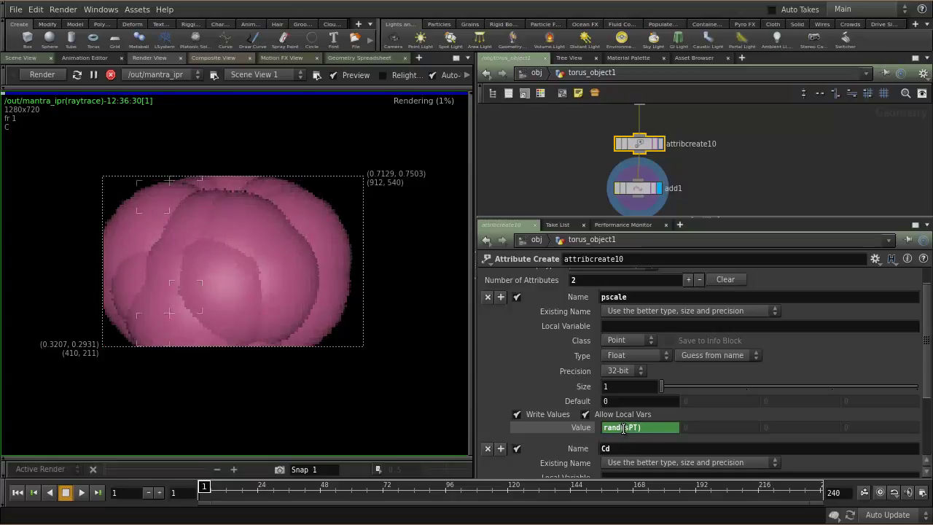
pyautogui.click(626, 428)
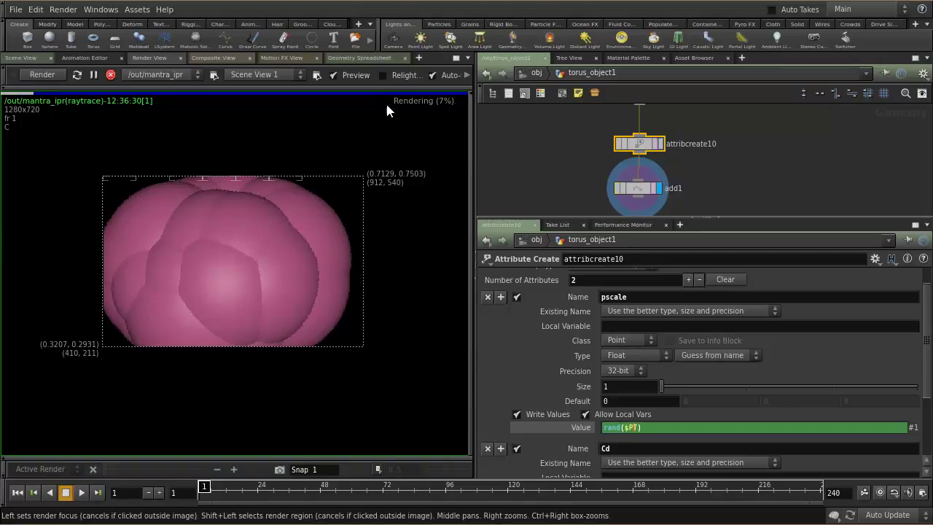
# Check the random pscale value of each point in the geometry spreadsheet, and return to the render view.
pyautogui.click(356, 59)
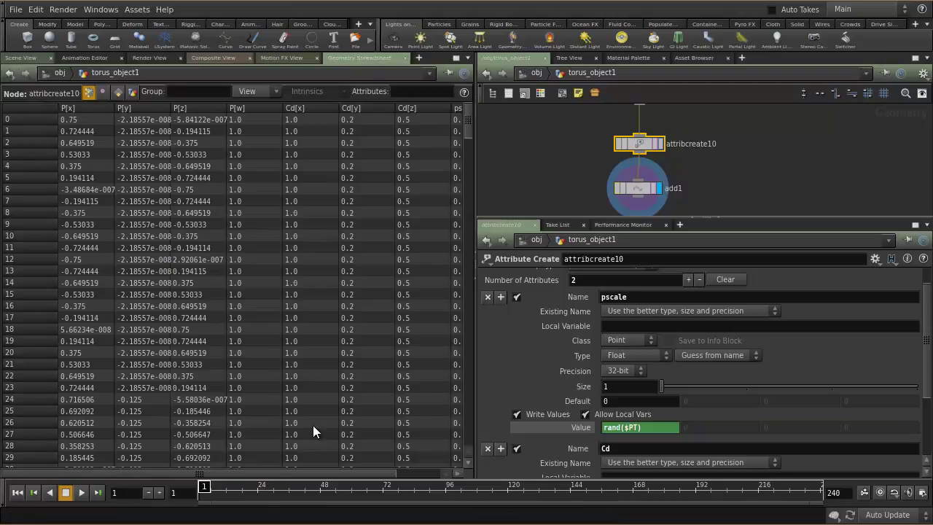
pyautogui.moveTo(317, 470); pyautogui.dragTo(388, 476)
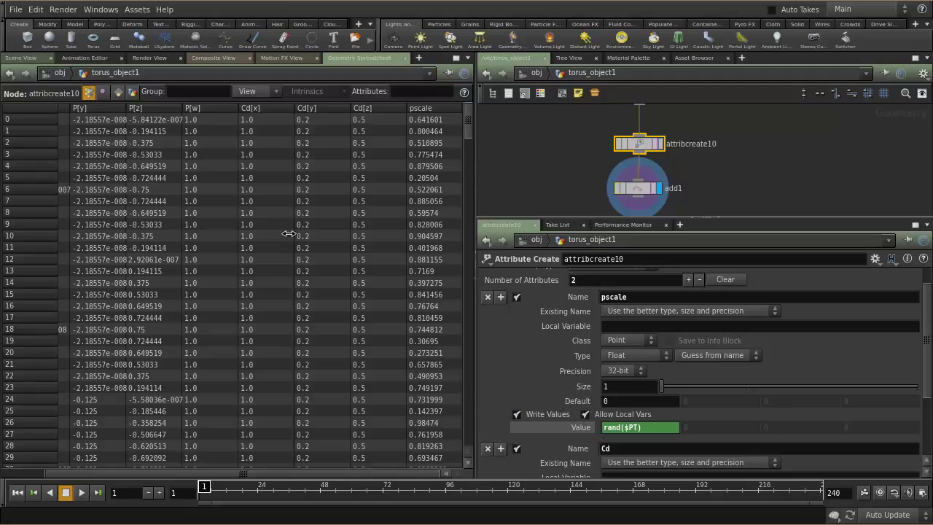
pyautogui.click(150, 58)
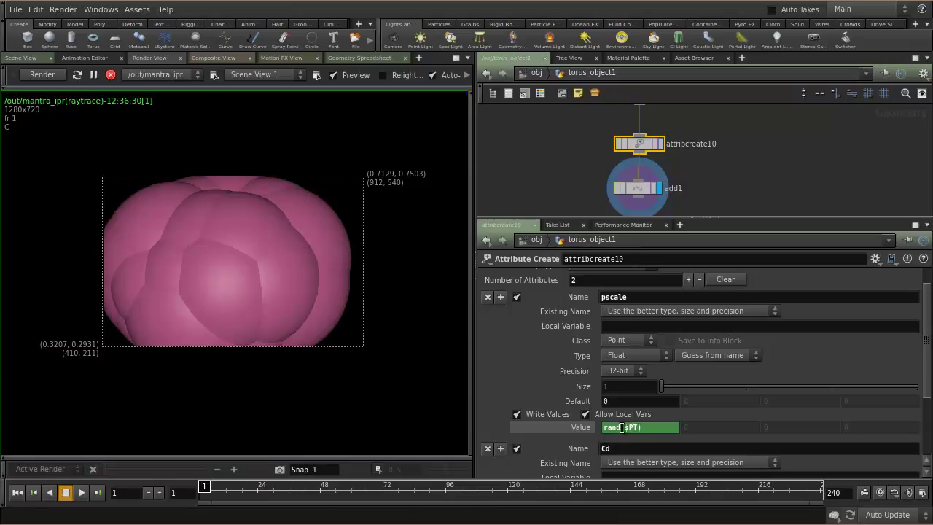
pyautogui.moveTo(623, 428); pyautogui.dragTo(604, 425)
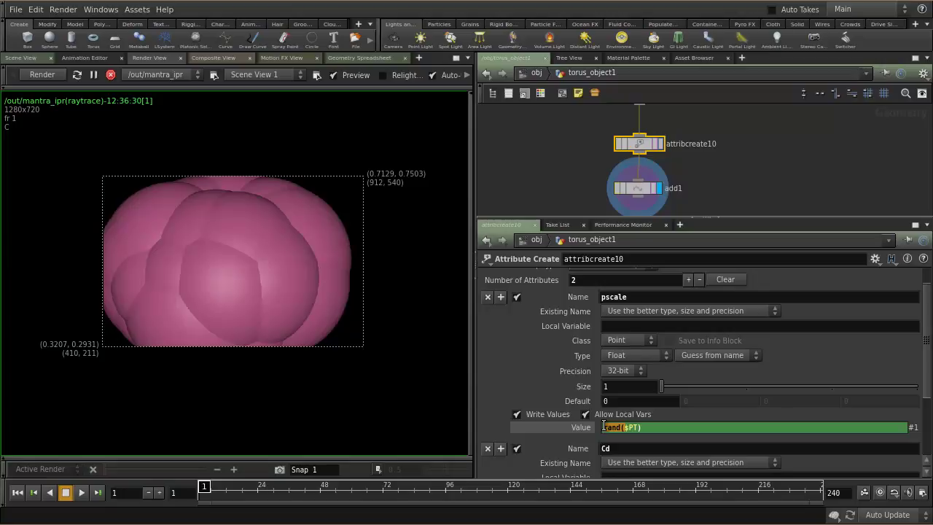
pyautogui.click(651, 417)
pyautogui.click(655, 427)
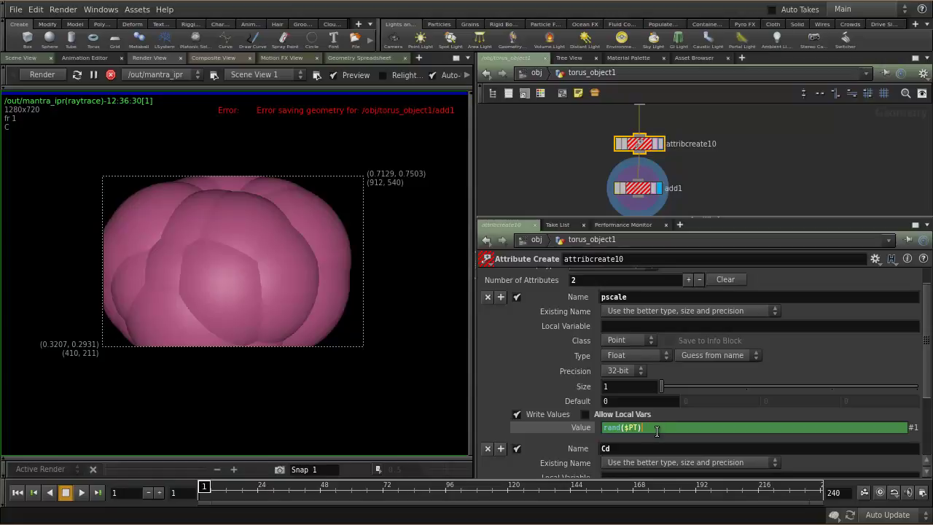
pyautogui.click(620, 417)
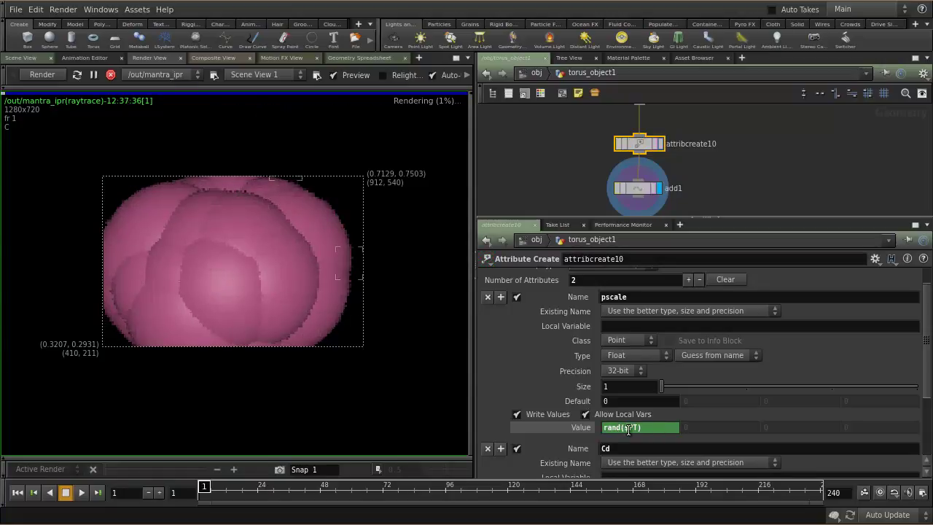
# Remap the random pscale range by changing the value expression to fit01(rand($PT),.01,.2).
pyautogui.click(603, 428)
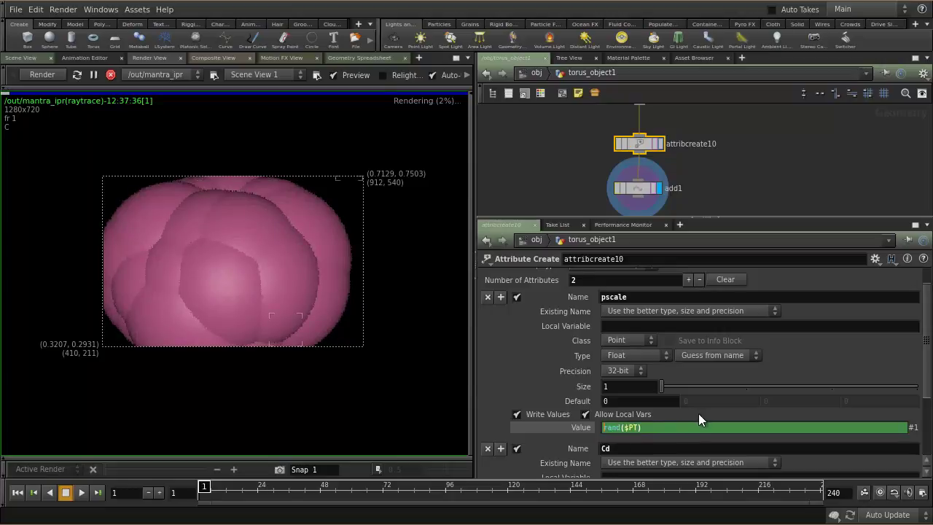
pyautogui.write('fit01(')
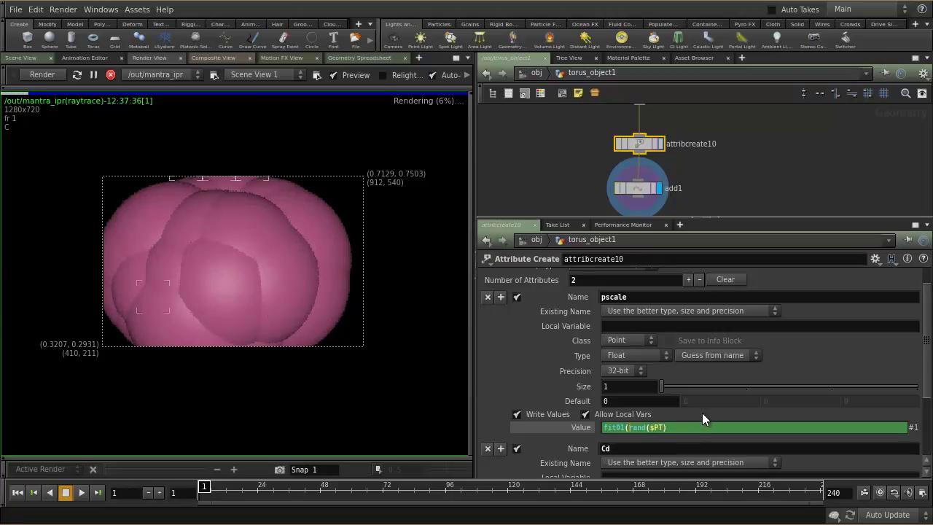
pyautogui.write(',.05,.2)')
pyautogui.press('Return')
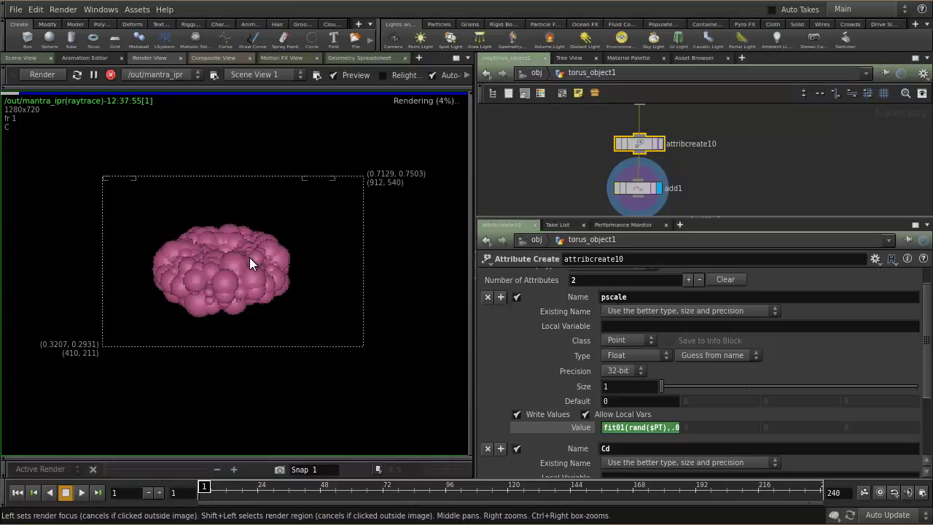
# Review the arguments of the fit01 expression and examine the remapped pscale values throughout the geometry spreadsheet.
pyautogui.click(663, 428)
pyautogui.click(620, 427)
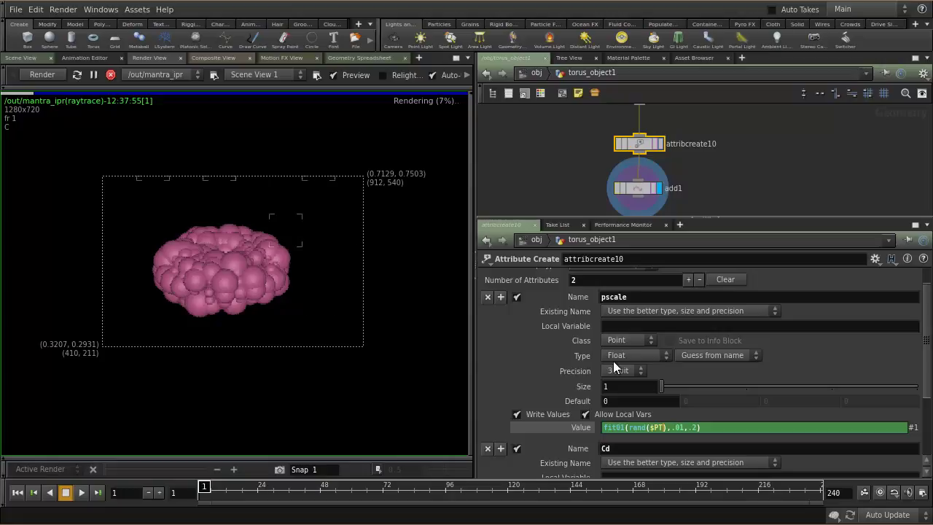
pyautogui.moveTo(634, 428); pyautogui.dragTo(662, 428)
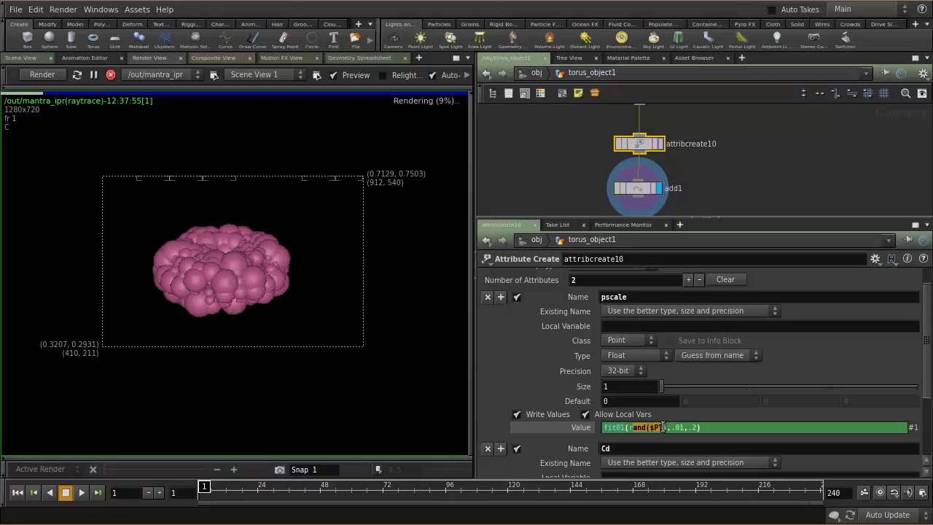
pyautogui.click(651, 427)
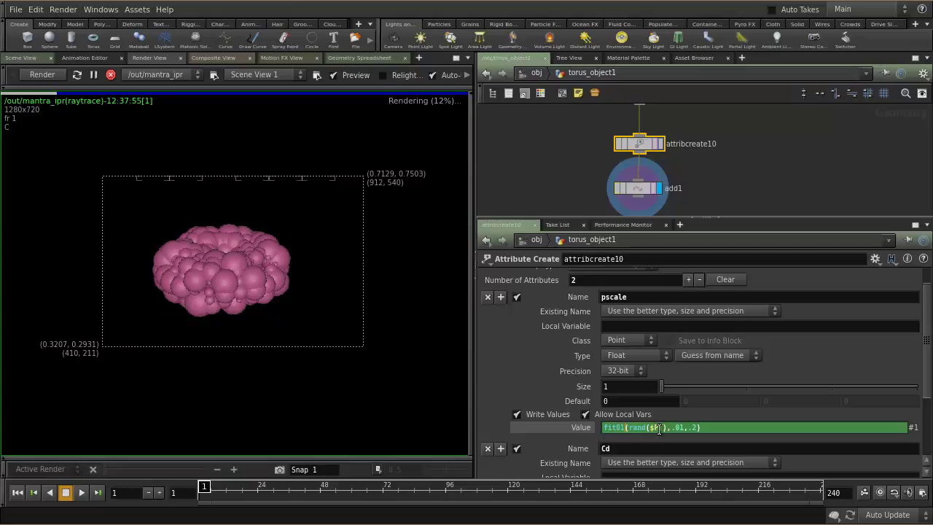
pyautogui.moveTo(684, 428)
pyautogui.mouseDown()
pyautogui.moveTo(694, 428)
pyautogui.moveTo(675, 428)
pyautogui.moveTo(693, 428)
pyautogui.mouseUp()
pyautogui.write('01')
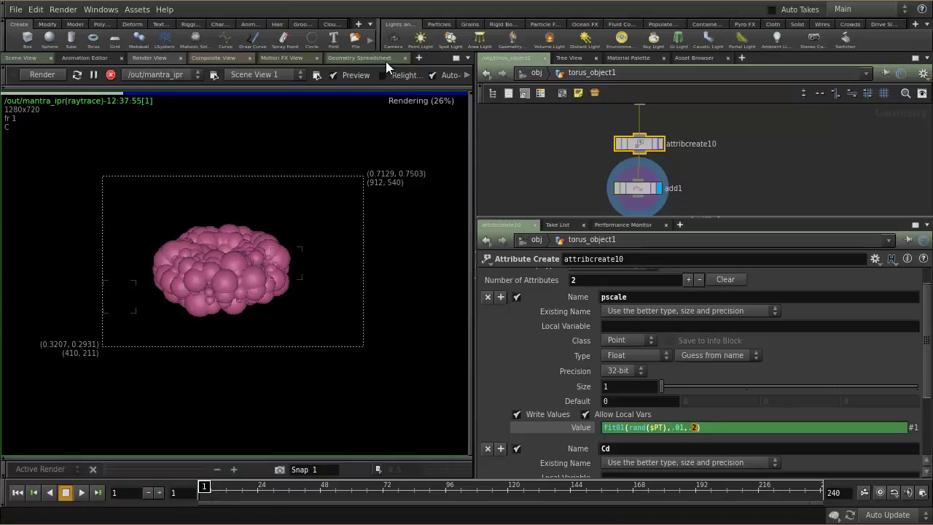
pyautogui.click(382, 58)
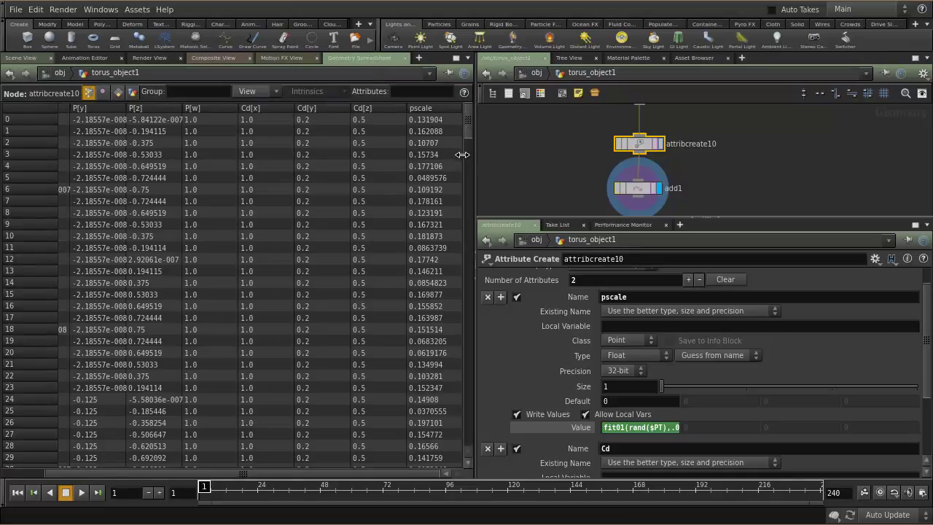
pyautogui.moveTo(468, 127); pyautogui.dragTo(466, 264)
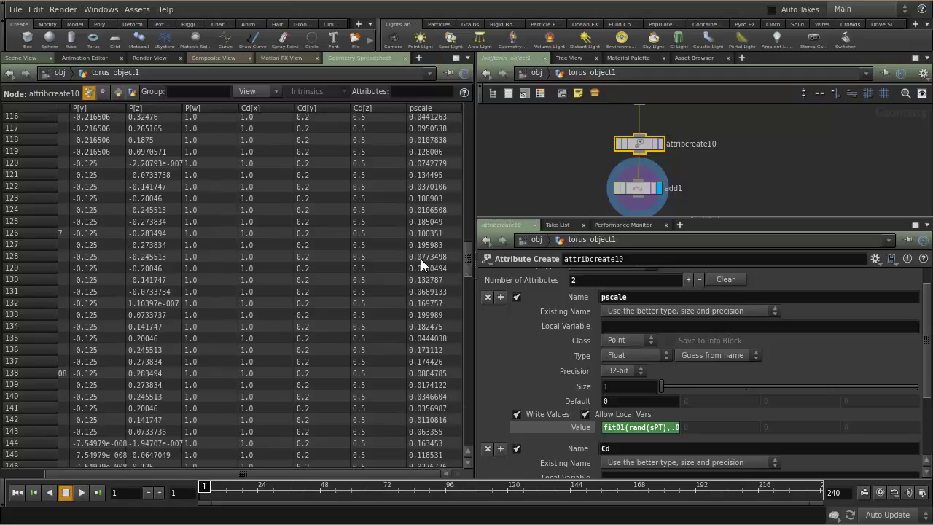
pyautogui.moveTo(469, 253); pyautogui.dragTo(461, 306)
# Return to the 3D scene and inspect the node information of attribcreate10 and add1 and the attribute settings.
pyautogui.click(22, 57)
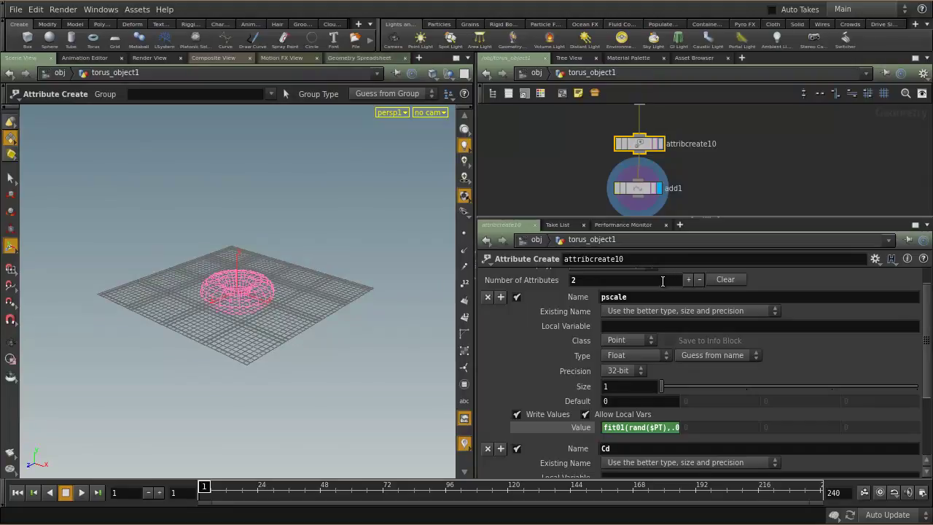
pyautogui.middleClick(642, 147)
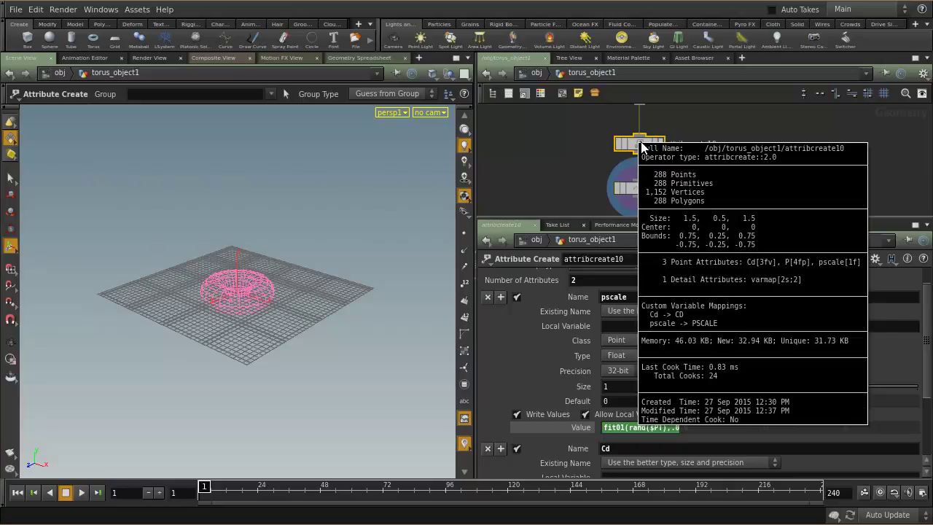
pyautogui.middleClick(643, 194)
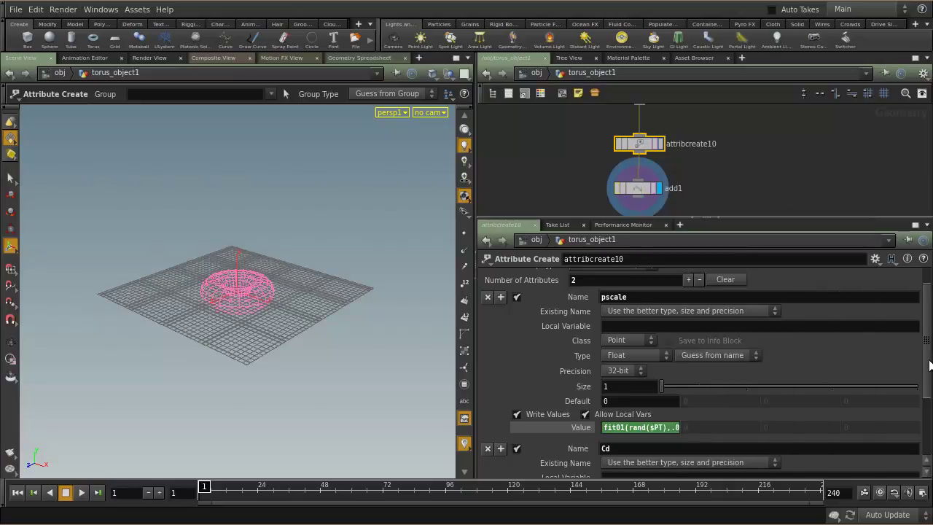
pyautogui.scroll(-3, 931, 407)
pyautogui.scroll(-1, 931, 407)
pyautogui.scroll(5, 921, 350)
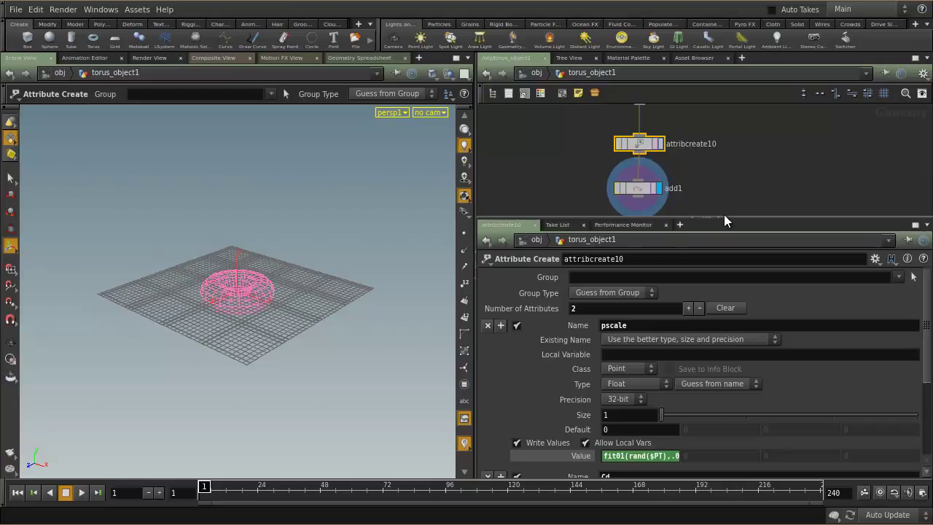
# Enlarge the network area and insert an Attribute Promote node between attribcreate10 and add1.
pyautogui.moveTo(727, 217); pyautogui.dragTo(731, 331)
pyautogui.scroll(2, 733, 293)
pyautogui.moveTo(731, 285); pyautogui.dragTo(731, 216, button='middle')
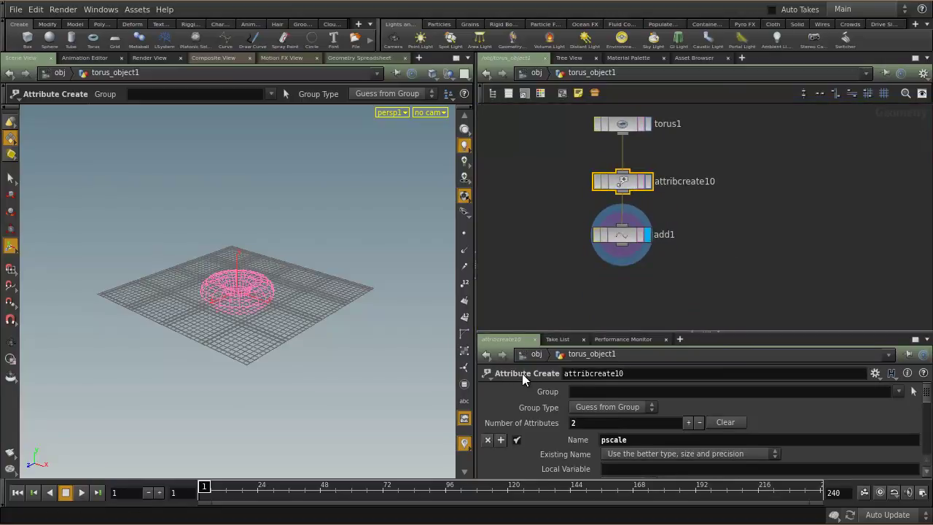
pyautogui.moveTo(624, 237); pyautogui.dragTo(629, 296)
pyautogui.press('Tab')
pyautogui.write('a')
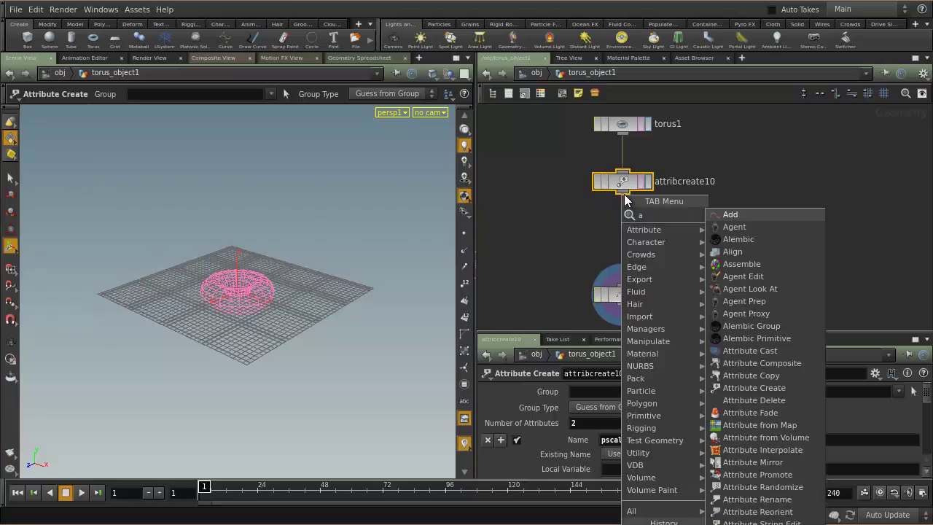
pyautogui.write('ttr')
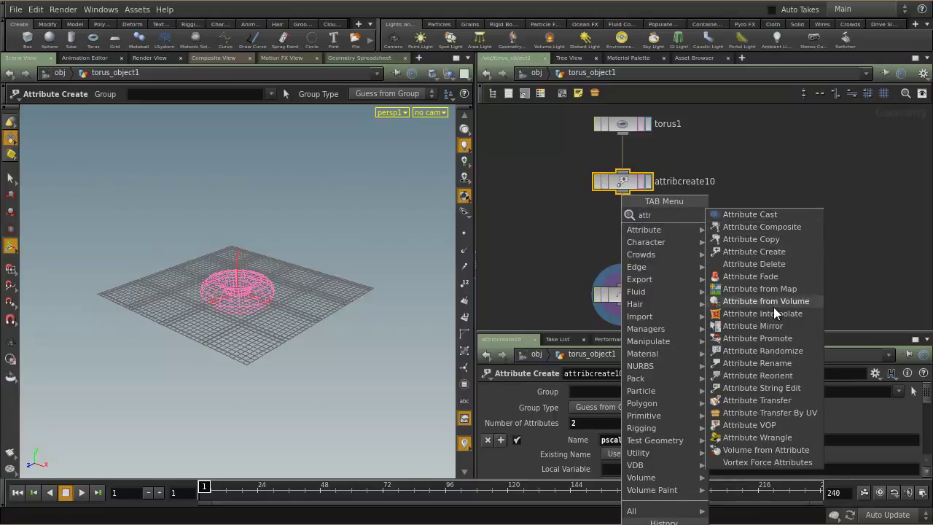
pyautogui.click(776, 338)
pyautogui.click(624, 239)
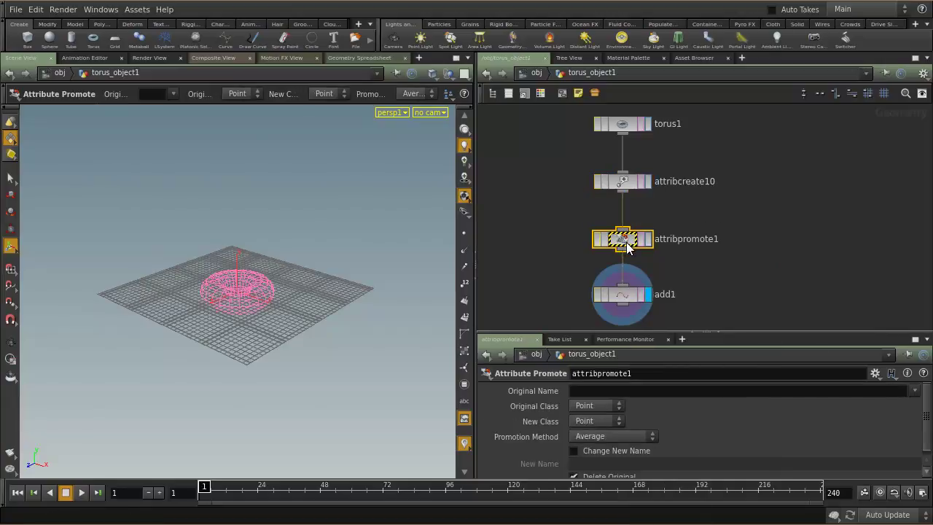
# Inspect the attributes listed in the node information of attribcreate10, and reselect the Attribute Promote node.
pyautogui.click(623, 186)
pyautogui.middleClick(630, 191)
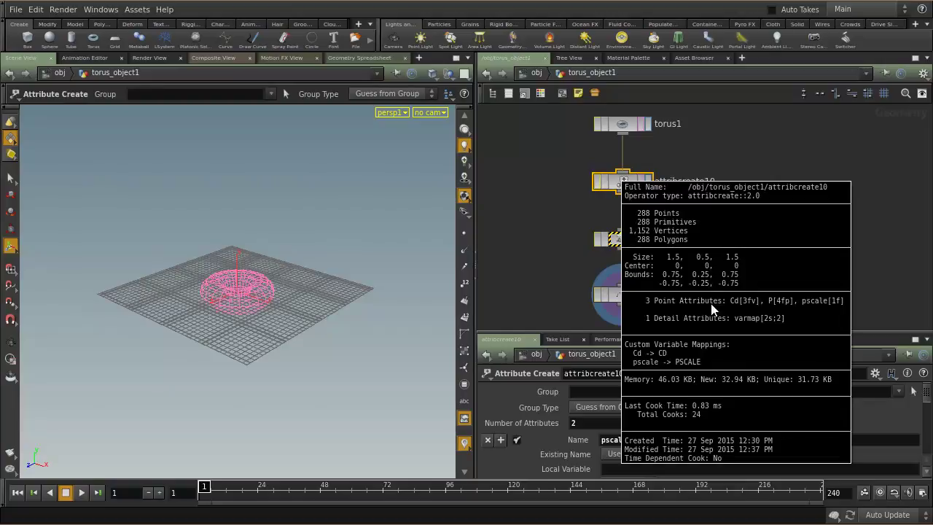
pyautogui.click(641, 243)
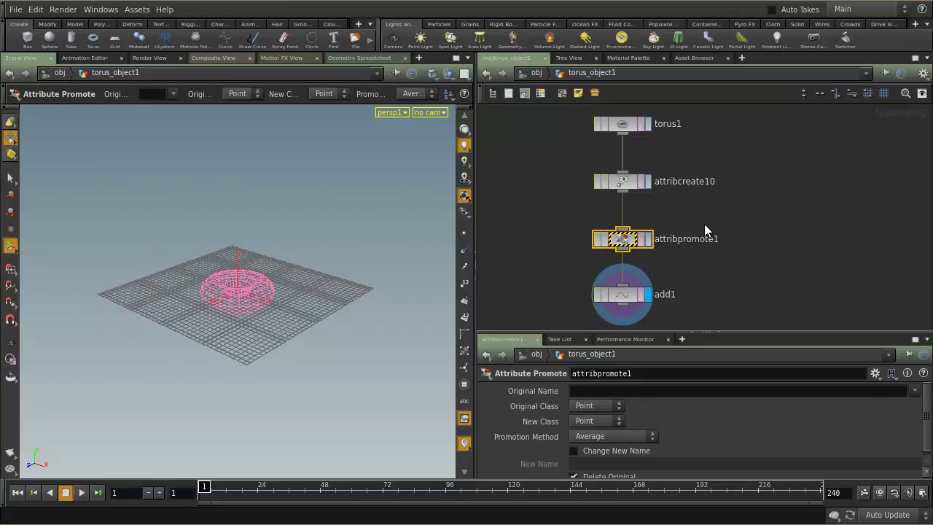
pyautogui.middleClick(632, 245)
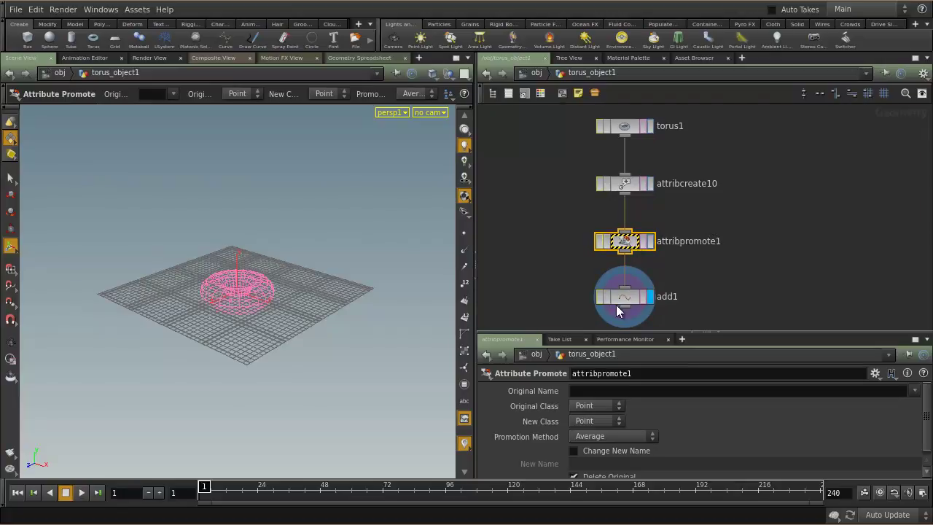
# Set the Attribute Promote node to promote pscale from the Point class to the Primitive class.
pyautogui.click(590, 406)
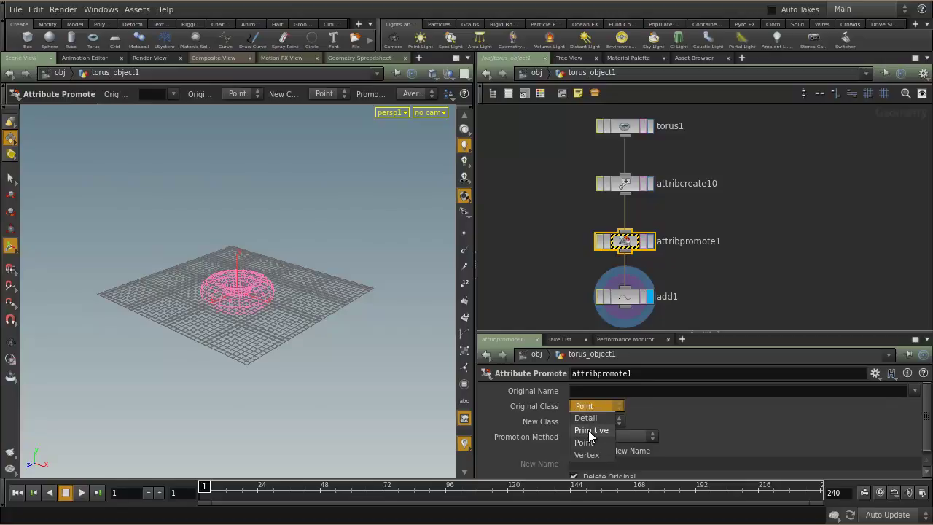
pyautogui.click(692, 412)
pyautogui.click(602, 422)
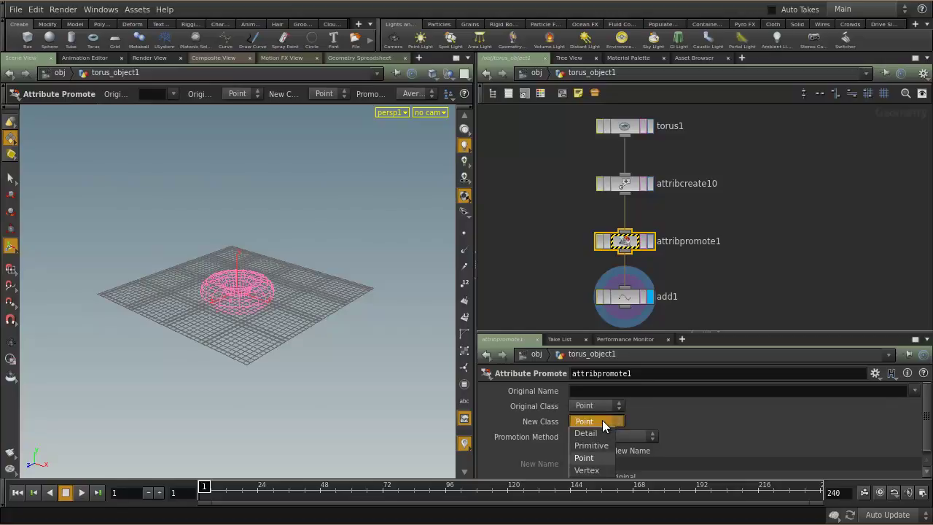
pyautogui.click(592, 447)
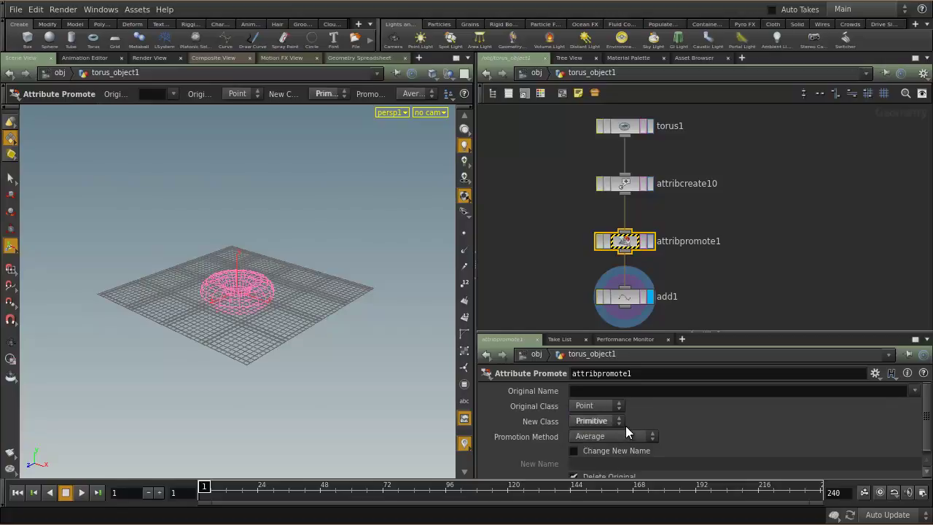
pyautogui.click(915, 391)
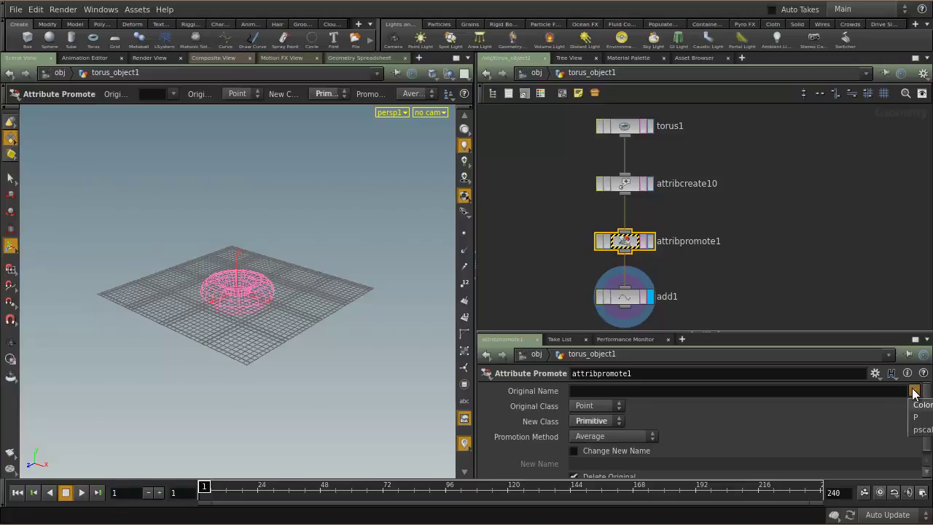
pyautogui.click(921, 430)
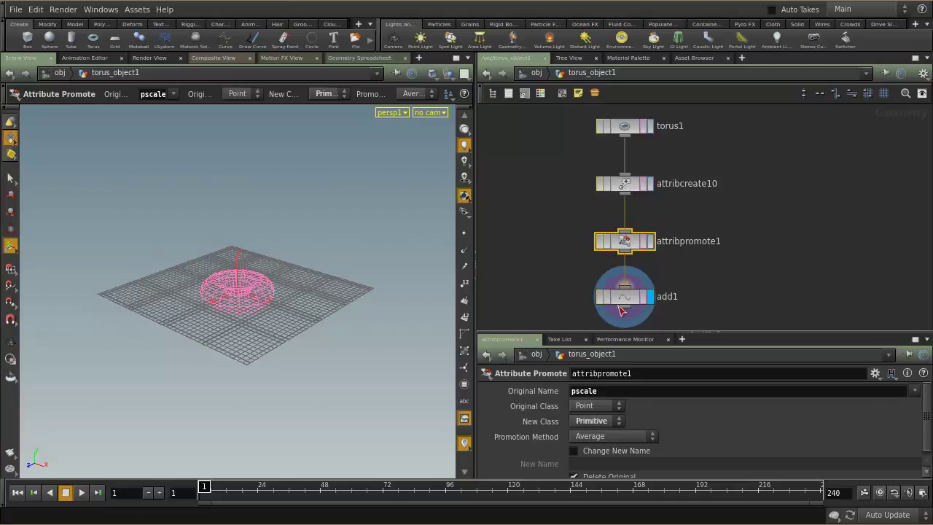
# Review the original name, class and promotion method settings of attribpromote1.
pyautogui.doubleClick(605, 392)
pyautogui.click(613, 391)
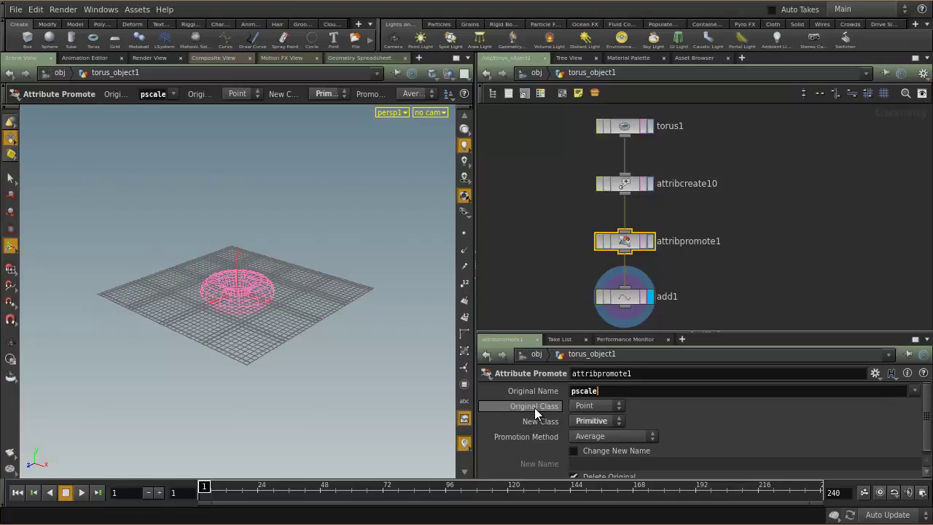
pyautogui.moveTo(534, 408)
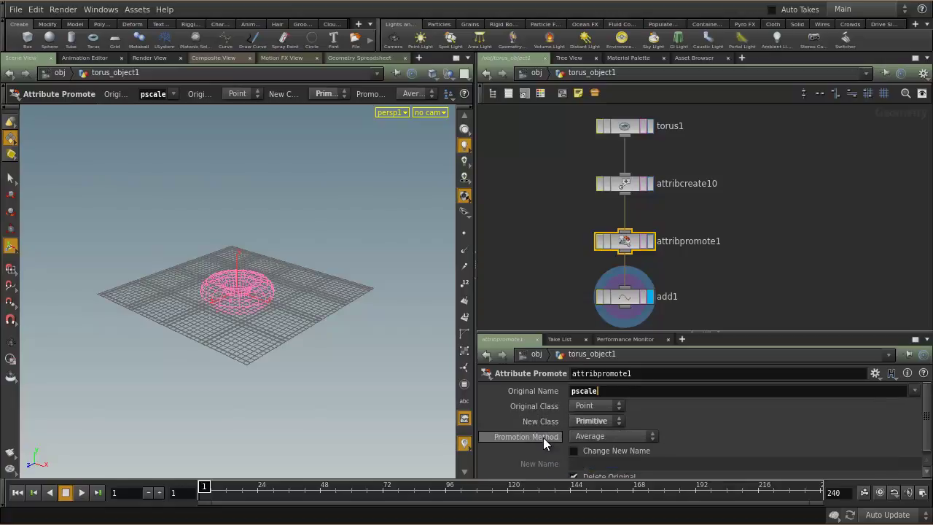
pyautogui.click(592, 437)
pyautogui.click(599, 472)
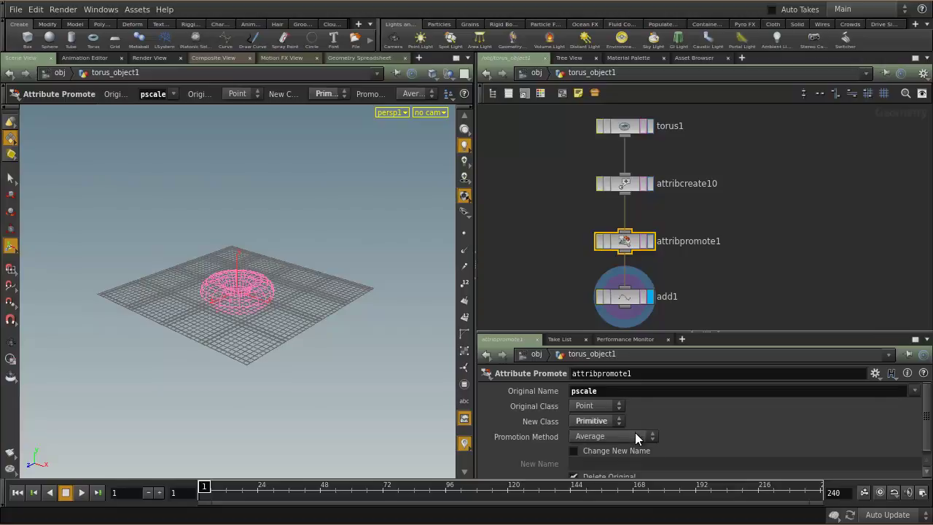
pyautogui.moveTo(518, 436)
# Pull attribpromote1 out of the node chain and set the class of pscale on attribcreate10 to Primitive.
pyautogui.moveTo(671, 279)
pyautogui.mouseDown(button='middle')
pyautogui.moveTo(673, 259)
pyautogui.moveTo(668, 287)
pyautogui.mouseUp(button='middle')
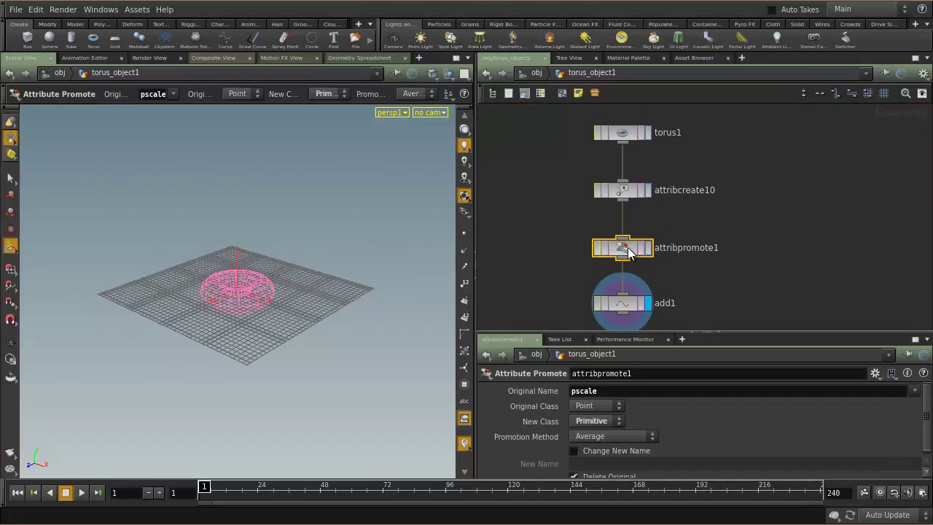
pyautogui.moveTo(629, 252); pyautogui.dragTo(796, 252)
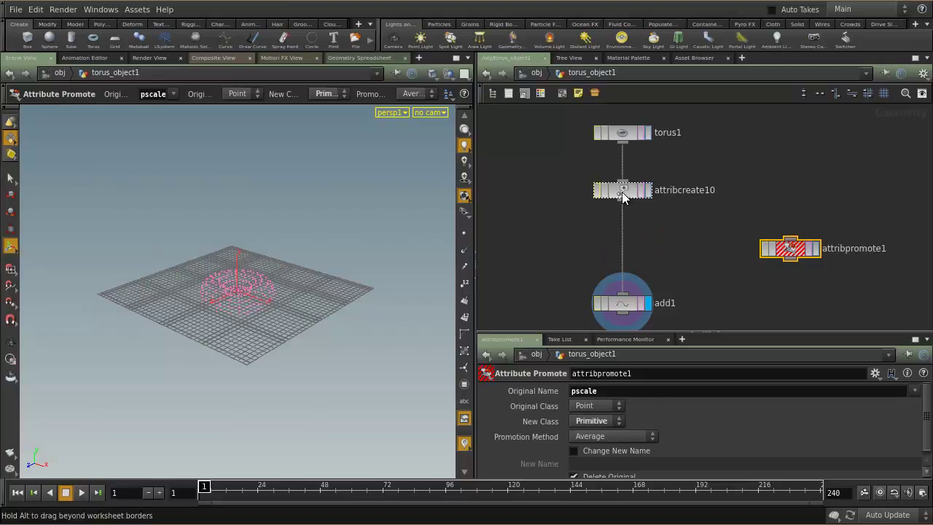
pyautogui.click(622, 196)
pyautogui.moveTo(767, 334); pyautogui.dragTo(726, 191)
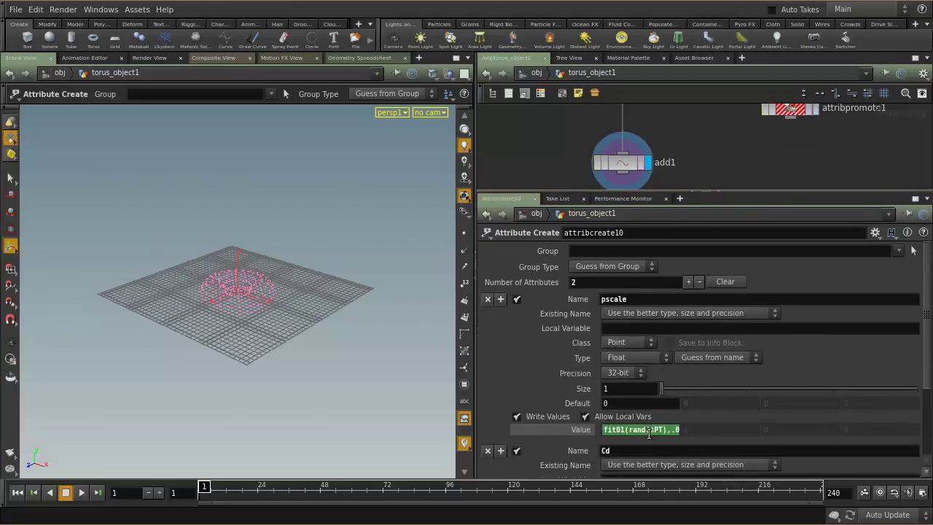
pyautogui.click(626, 343)
pyautogui.click(618, 372)
# Check the torus points in the Mantra render against the pscale expression, and return to the 3D scene.
pyautogui.click(149, 58)
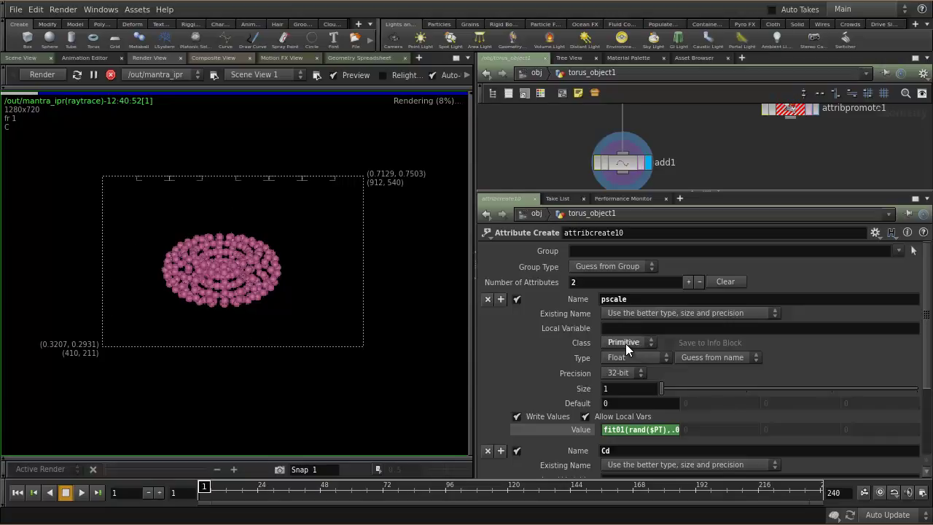
pyautogui.click(635, 431)
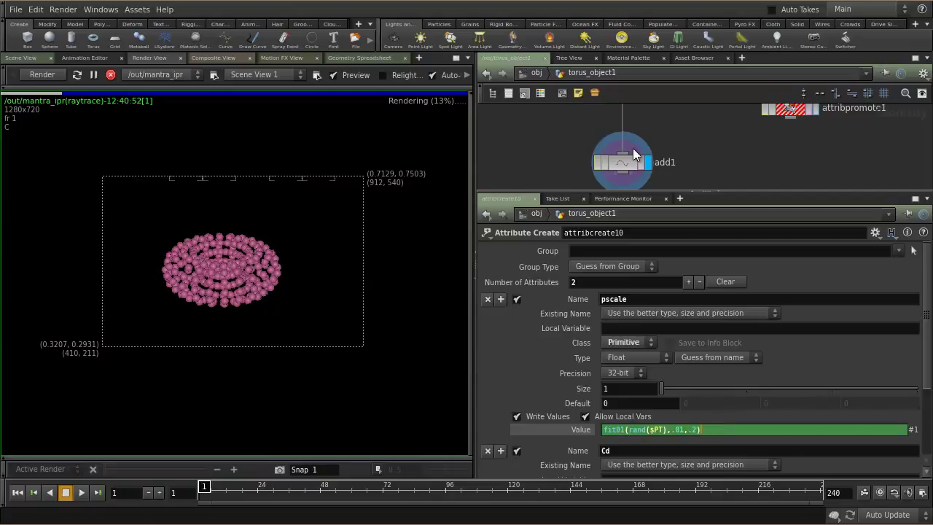
pyautogui.moveTo(750, 191); pyautogui.dragTo(744, 299)
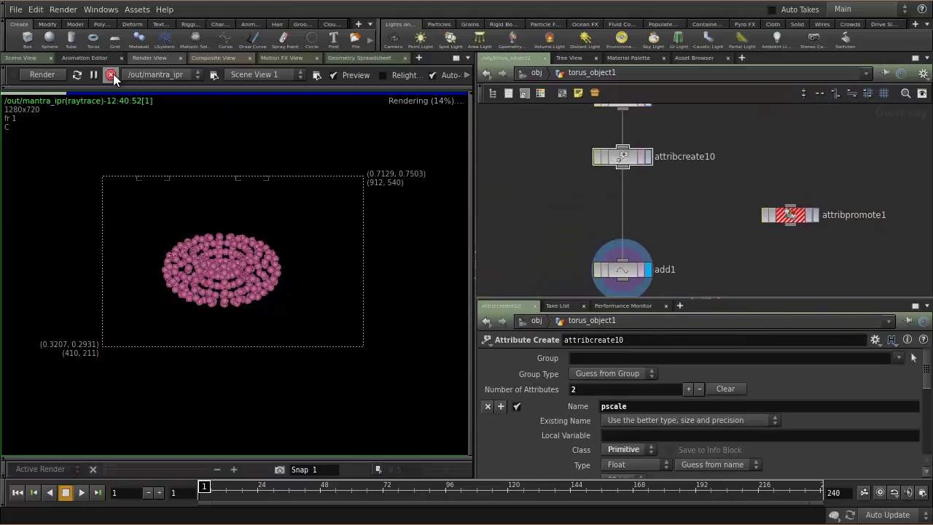
pyautogui.click(36, 58)
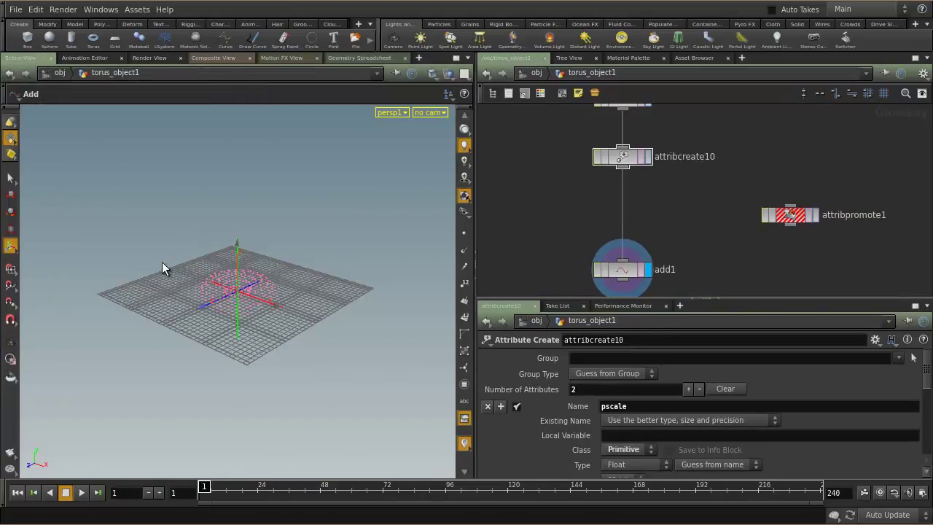
# Add a Sphere node beside add1 in the torus network.
pyautogui.keyDown('alt'); pyautogui.moveTo(160, 264); pyautogui.dragTo(413, 287, button='right'); pyautogui.keyUp('alt')
pyautogui.keyDown('alt'); pyautogui.moveTo(277, 279); pyautogui.dragTo(232, 271, button='middle'); pyautogui.keyUp('alt')
pyautogui.keyDown('alt'); pyautogui.moveTo(696, 207); pyautogui.dragTo(745, 150, button='middle'); pyautogui.keyUp('alt')
pyautogui.scroll(-2, 705, 274)
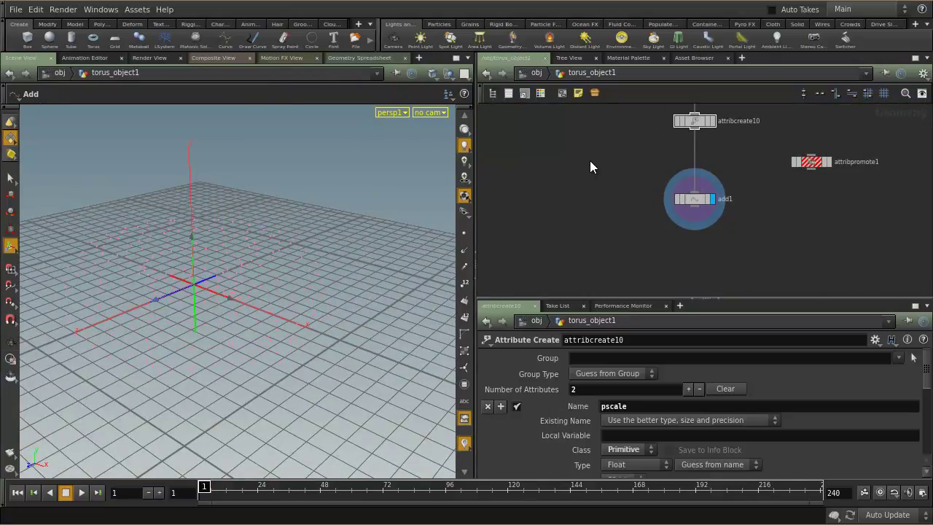
pyautogui.press('Tab')
pyautogui.write('sp')
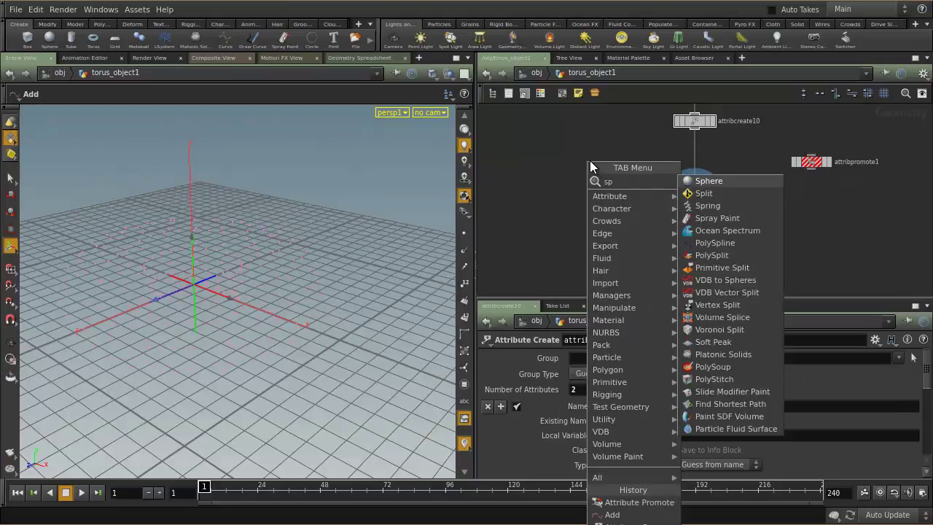
pyautogui.click(705, 183)
pyautogui.click(576, 192)
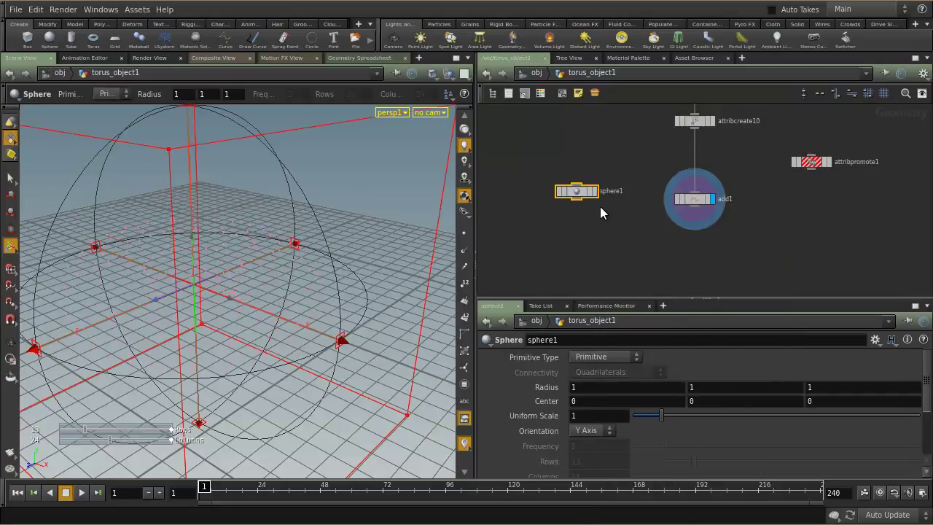
# Add a Copy node with sphere1 as source and add1 as template points, and display its result.
pyautogui.press('Tab')
pyautogui.write('cop')
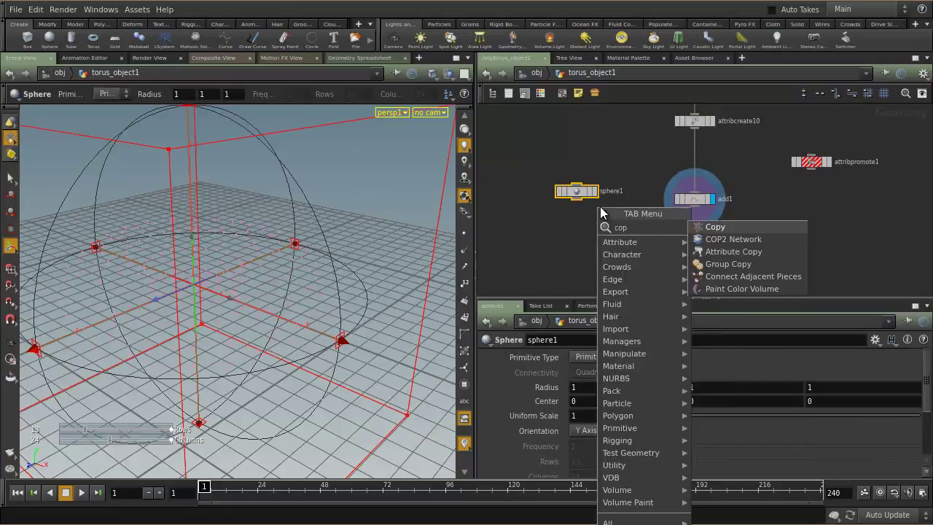
pyautogui.click(721, 227)
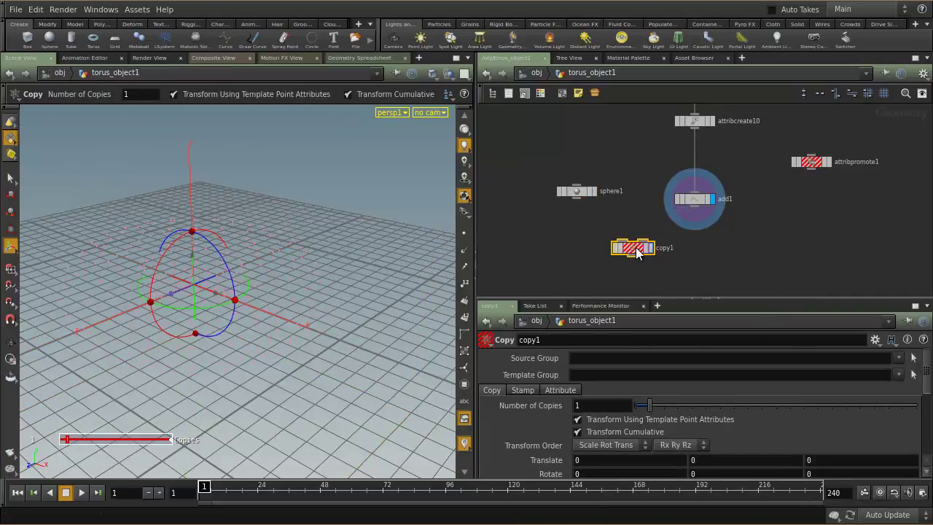
pyautogui.click(661, 263)
pyautogui.click(657, 256)
pyautogui.click(694, 208)
pyautogui.click(634, 254)
pyautogui.click(576, 199)
pyautogui.click(660, 263)
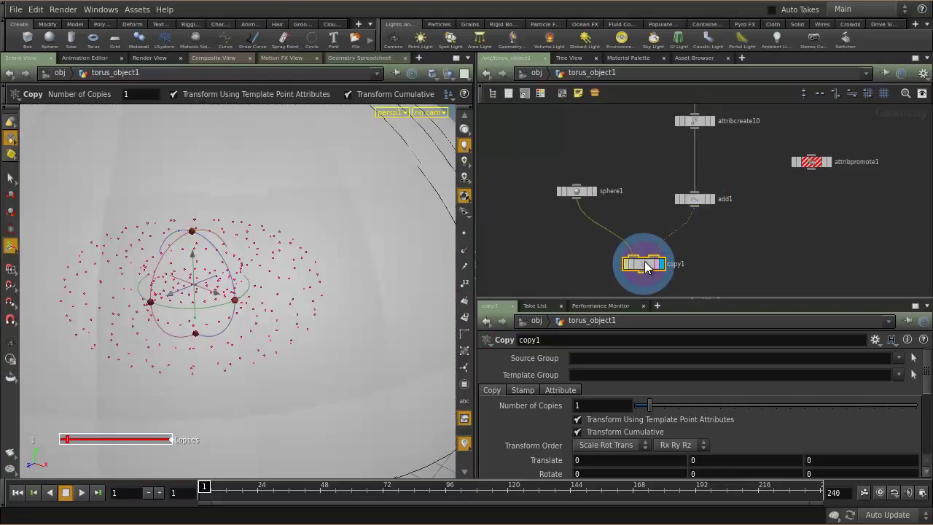
# Set the uniform scale of sphere1 to 0.02 and inspect the copied spheres.
pyautogui.click(577, 192)
pyautogui.moveTo(661, 415); pyautogui.dragTo(636, 411)
pyautogui.moveTo(612, 415); pyautogui.dragTo(624, 434, button='middle')
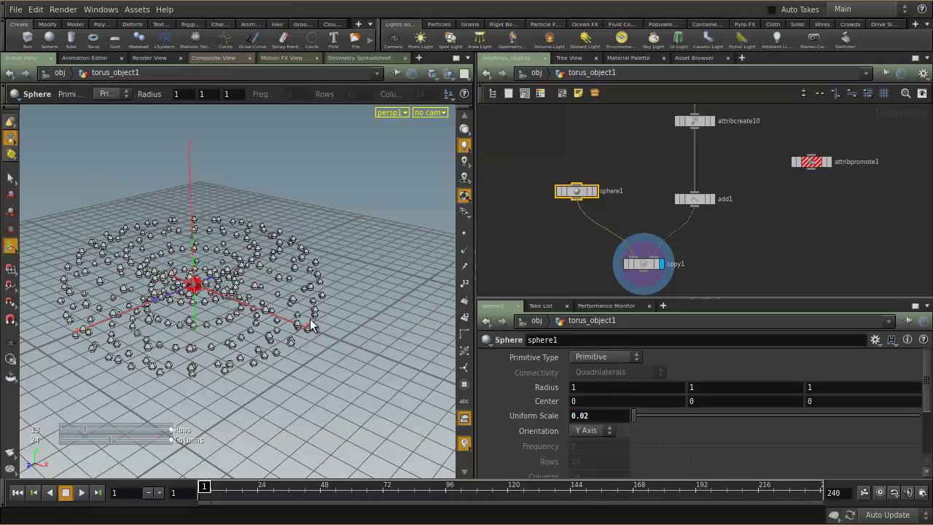
pyautogui.keyDown('alt'); pyautogui.moveTo(225, 260); pyautogui.dragTo(301, 307, button='right'); pyautogui.keyUp('alt')
pyautogui.keyDown('alt'); pyautogui.moveTo(301, 307); pyautogui.dragTo(337, 330); pyautogui.keyUp('alt')
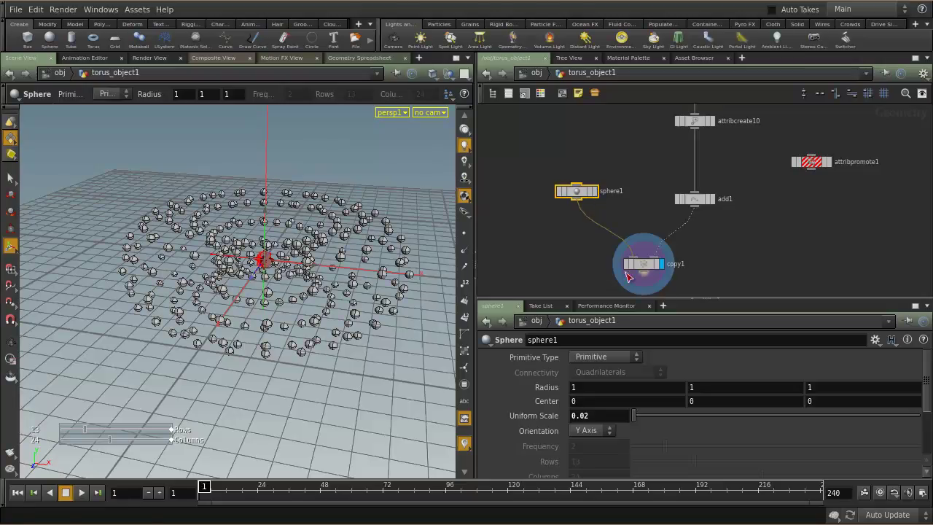
# Display sphere1 on its own and examine the single source sphere in the viewport.
pyautogui.moveTo(700, 275); pyautogui.dragTo(691, 267, button='middle')
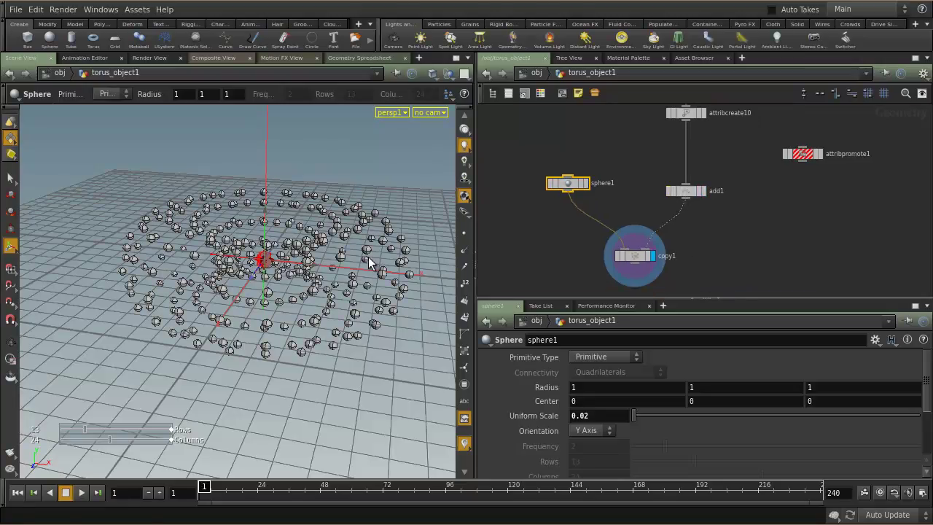
pyautogui.click(585, 183)
pyautogui.press('space')
pyautogui.keyDown('alt'); pyautogui.moveTo(286, 276); pyautogui.dragTo(224, 273); pyautogui.keyUp('alt')
pyautogui.keyDown('alt'); pyautogui.moveTo(223, 273); pyautogui.dragTo(375, 306, button='right'); pyautogui.keyUp('alt')
pyautogui.keyDown('alt'); pyautogui.moveTo(374, 306); pyautogui.dragTo(332, 306, button='middle'); pyautogui.keyUp('alt')
pyautogui.click(12, 179)
pyautogui.keyDown('alt'); pyautogui.moveTo(251, 271); pyautogui.dragTo(273, 252); pyautogui.keyUp('alt')
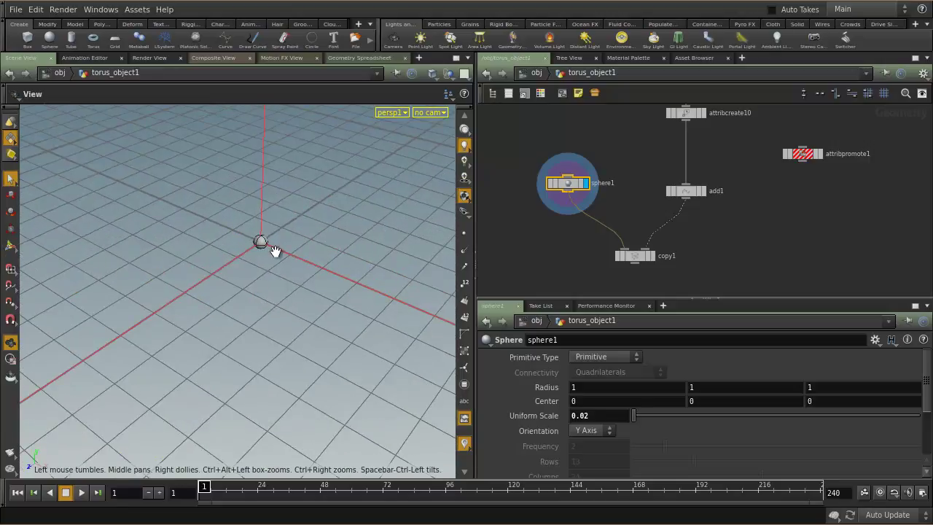
# Display the template points of add1, and switch the display back to the copied spheres of copy1.
pyautogui.click(691, 191)
pyautogui.click(702, 191)
pyautogui.press('space')
pyautogui.moveTo(254, 254); pyautogui.dragTo(288, 323)
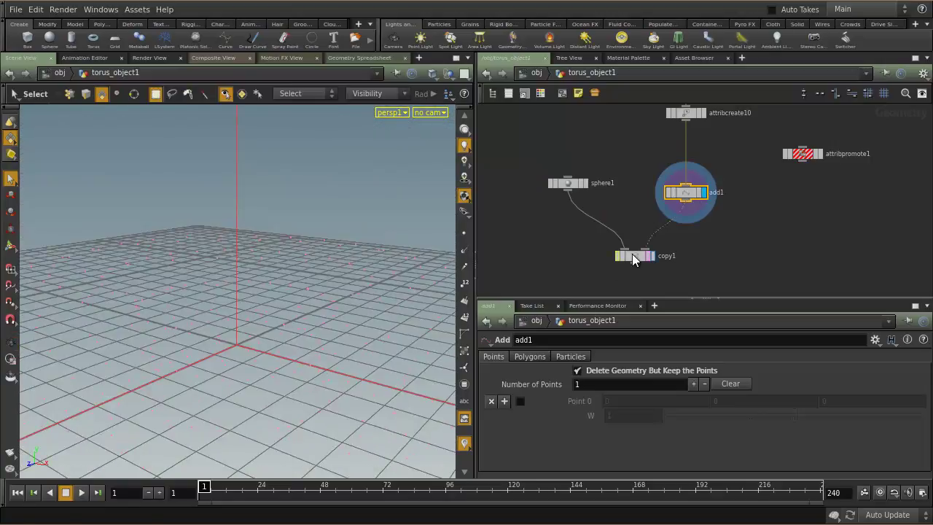
pyautogui.click(631, 256)
pyautogui.click(651, 256)
pyautogui.press('space')
pyautogui.moveTo(237, 409); pyautogui.dragTo(265, 323)
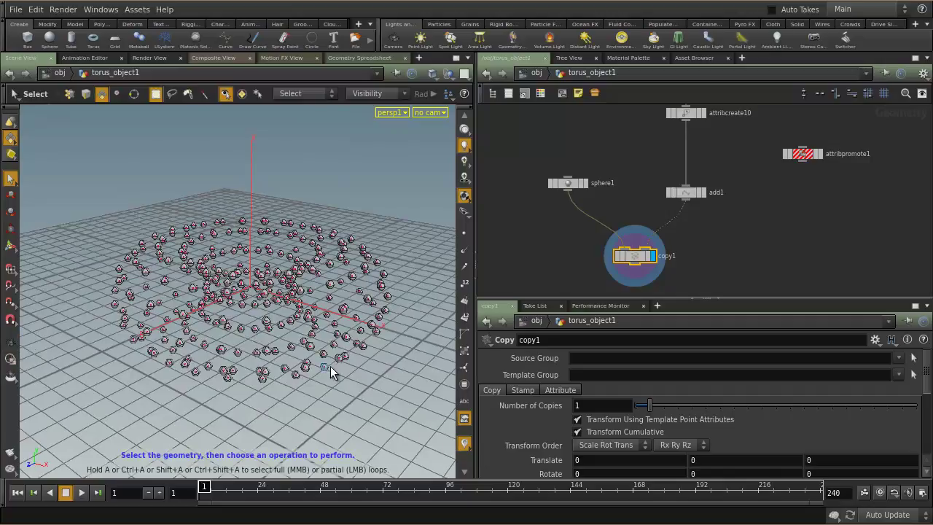
# Reopen the attribcreate10 settings and compare the pscale class with the sizes of the copied spheres up close.
pyautogui.moveTo(751, 221); pyautogui.dragTo(748, 241, button='middle')
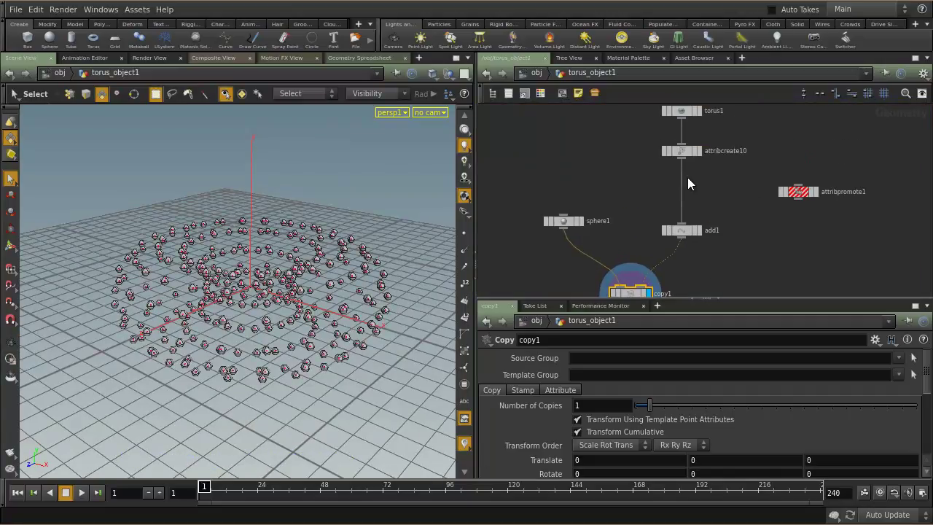
pyautogui.click(682, 149)
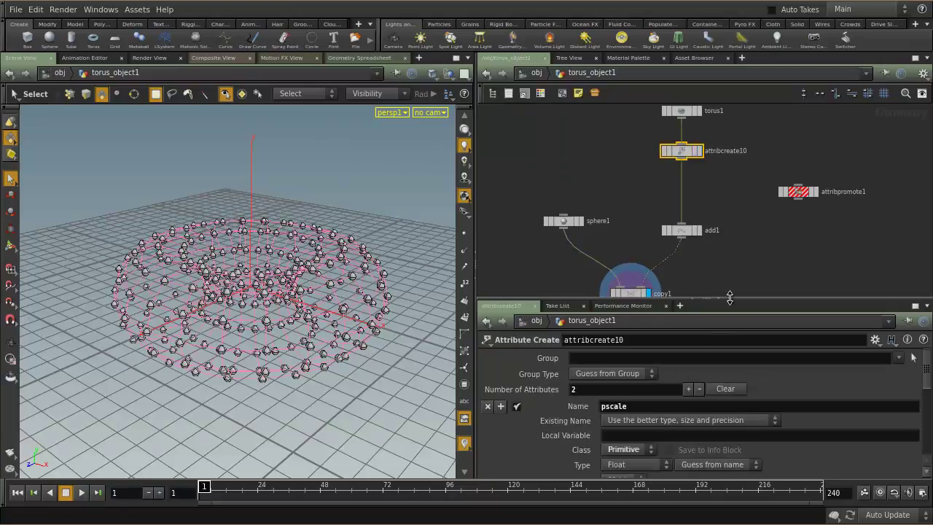
pyautogui.moveTo(737, 299); pyautogui.dragTo(719, 274)
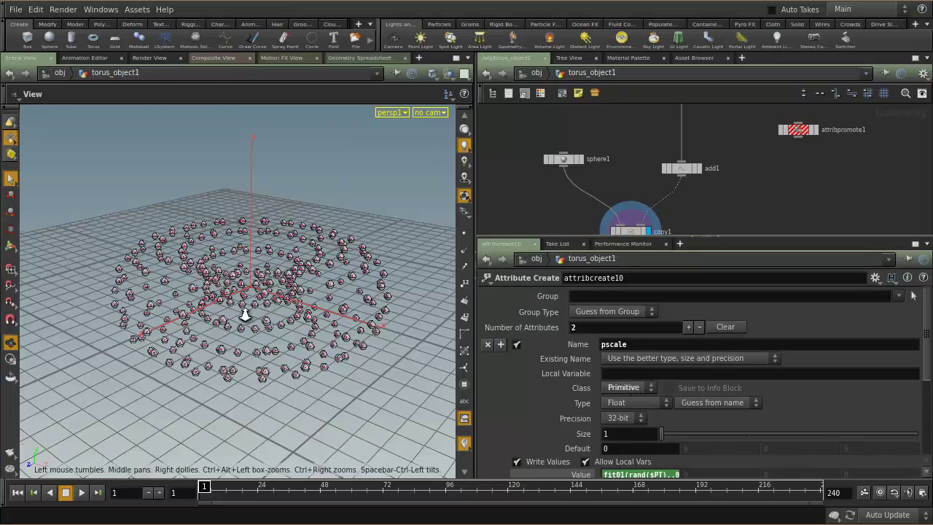
pyautogui.keyDown('alt'); pyautogui.moveTo(244, 314); pyautogui.dragTo(371, 325, button='right'); pyautogui.keyUp('alt')
pyautogui.keyDown('alt'); pyautogui.moveTo(347, 333); pyautogui.dragTo(343, 294, button='middle'); pyautogui.keyUp('alt')
pyautogui.keyDown('alt'); pyautogui.moveTo(327, 319); pyautogui.dragTo(339, 327); pyautogui.keyUp('alt')
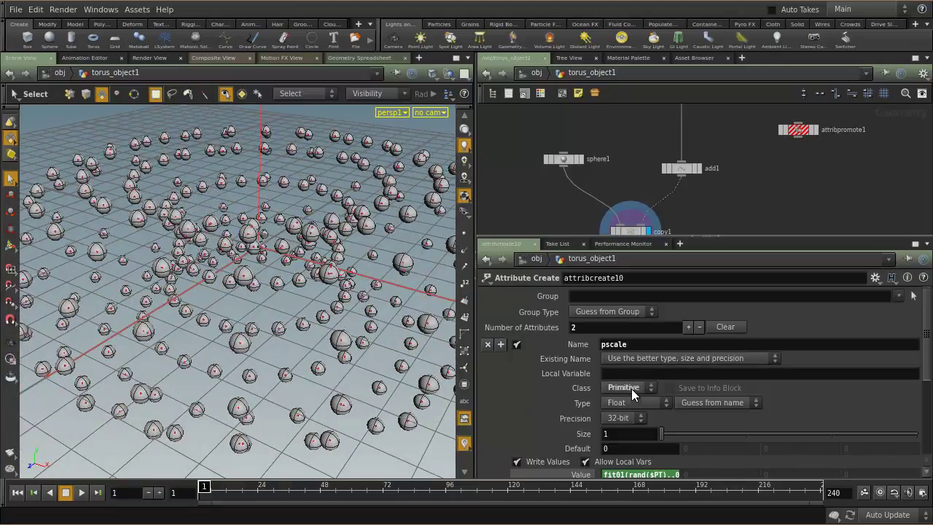
# Change the pscale value expression on attribcreate10 to fit01(rand($PR),.01,.2).
pyautogui.moveTo(825, 174); pyautogui.dragTo(823, 211, button='middle')
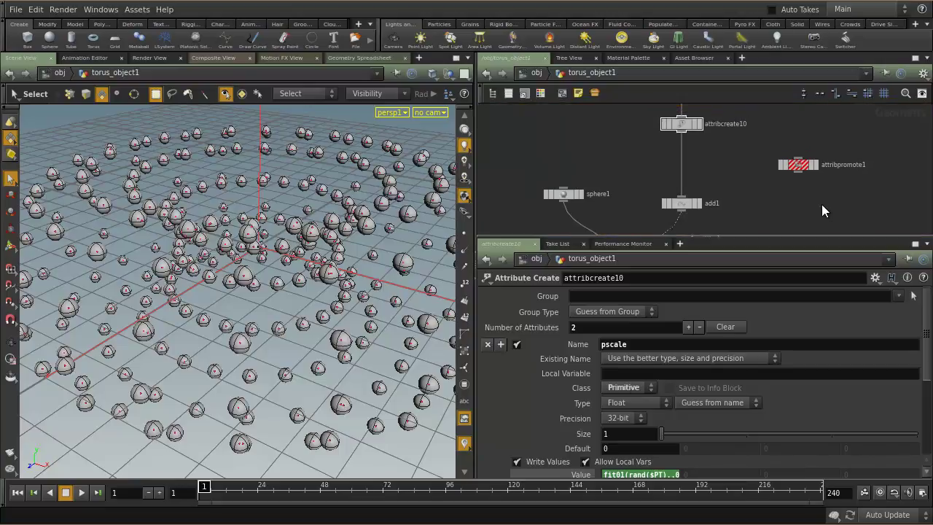
pyautogui.scroll(-2, 662, 467)
pyautogui.click(662, 442)
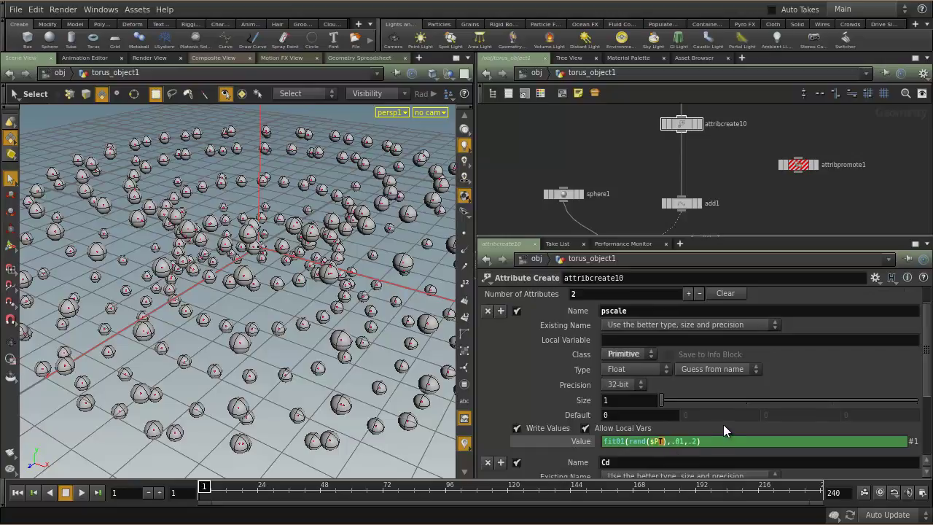
pyautogui.write('R')
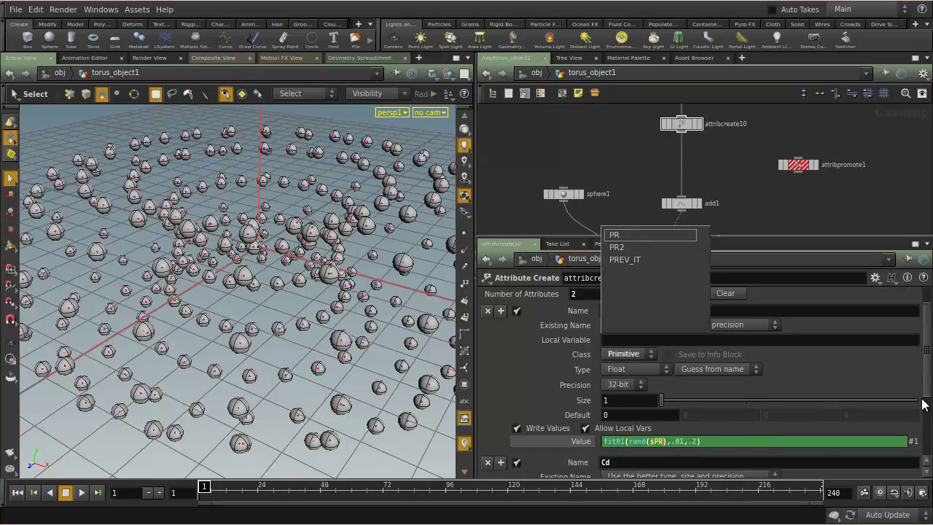
pyautogui.press('Return')
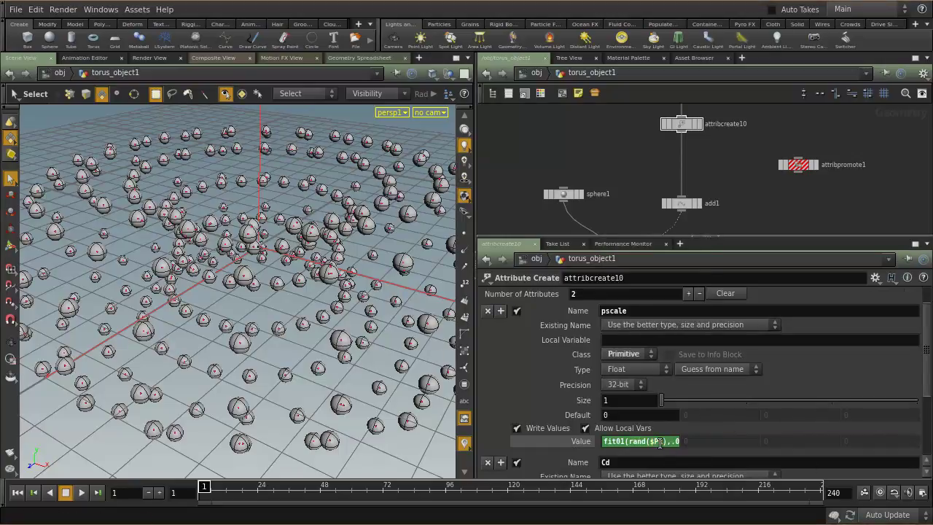
# Display the torus of attribcreate10 in the viewport with primitive numbers turned on.
pyautogui.click(663, 443)
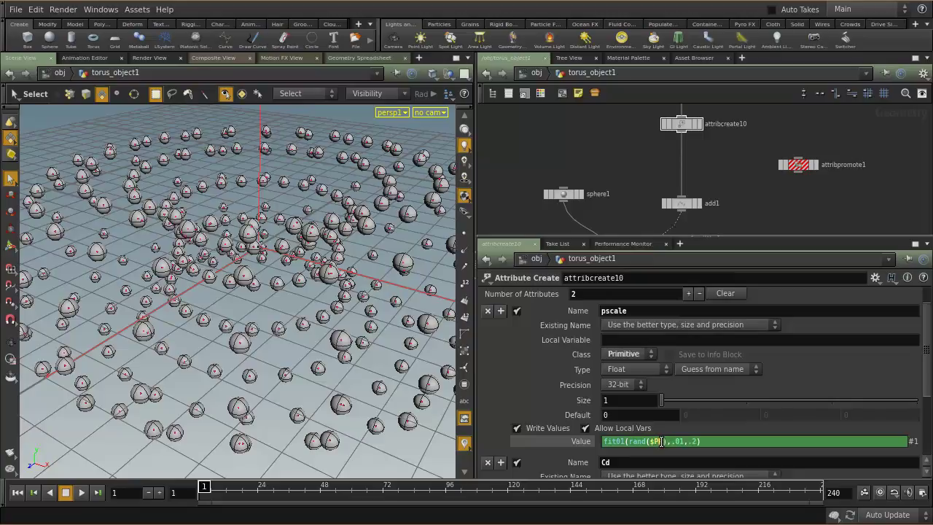
pyautogui.moveTo(705, 142); pyautogui.dragTo(703, 183, button='middle')
pyautogui.click(698, 167)
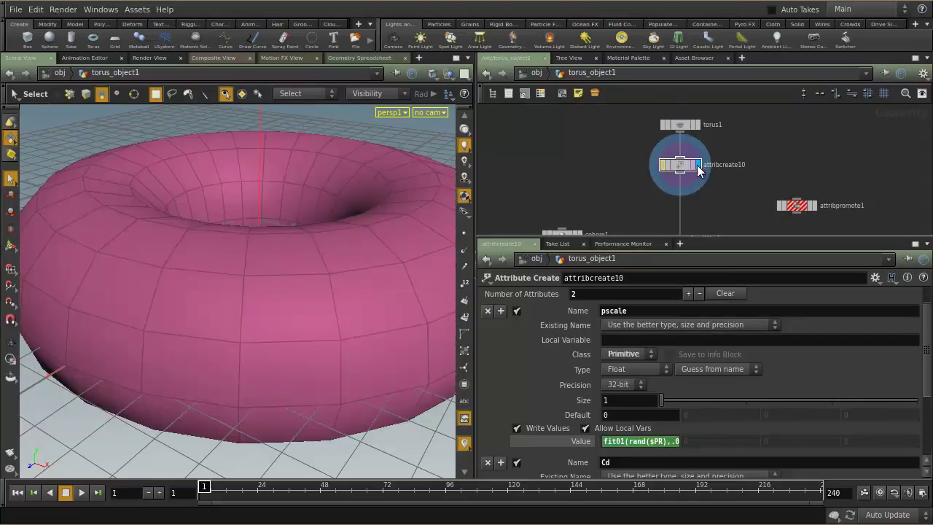
pyautogui.press('Escape')
pyautogui.press('s')
pyautogui.click(465, 315)
pyautogui.press('Escape')
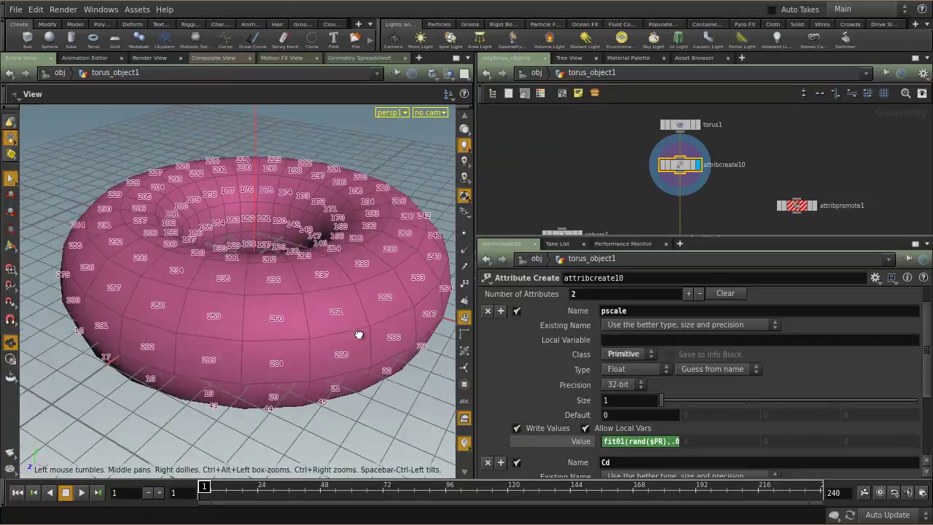
# Examine the primitive numbers on the torus faces up close and compare them with the $PR variable in the pscale expression.
pyautogui.scroll(5, 291, 325)
pyautogui.press('s')
pyautogui.click(328, 314)
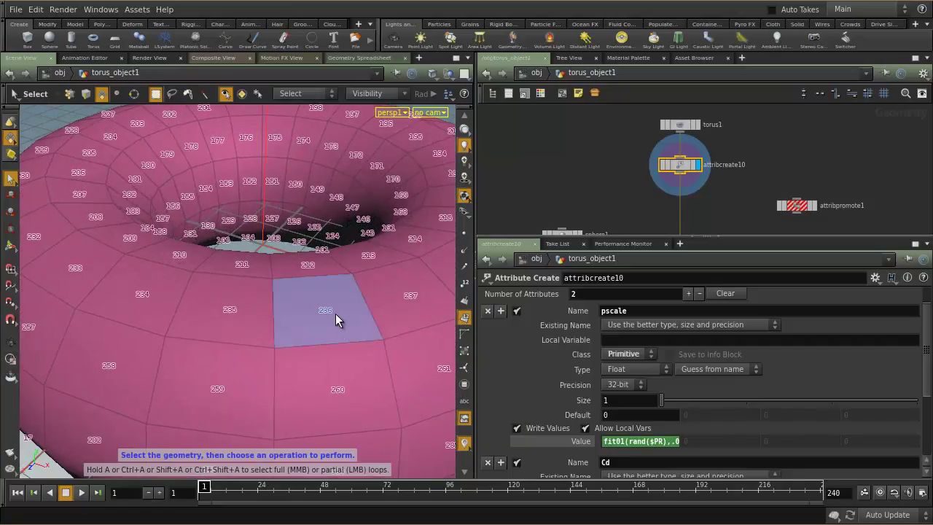
pyautogui.click(442, 345)
pyautogui.click(357, 357)
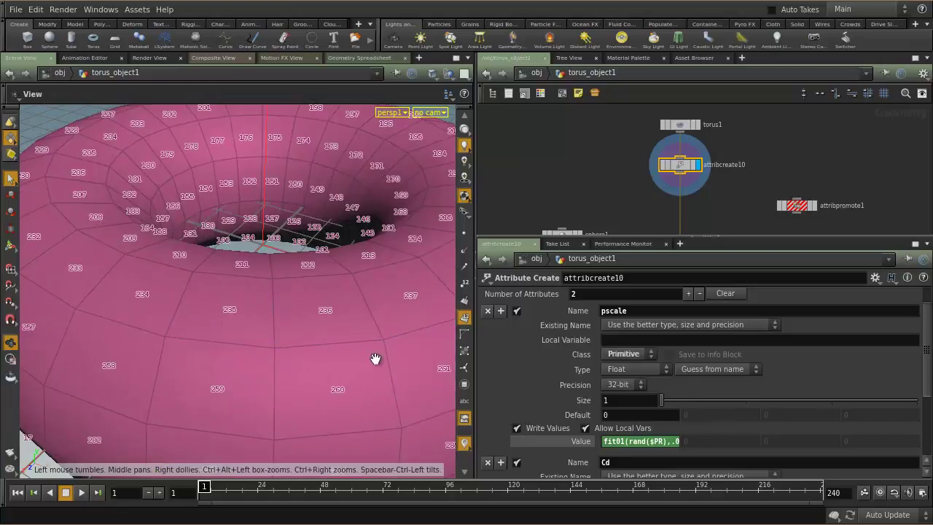
pyautogui.hotkey('space', 'h')
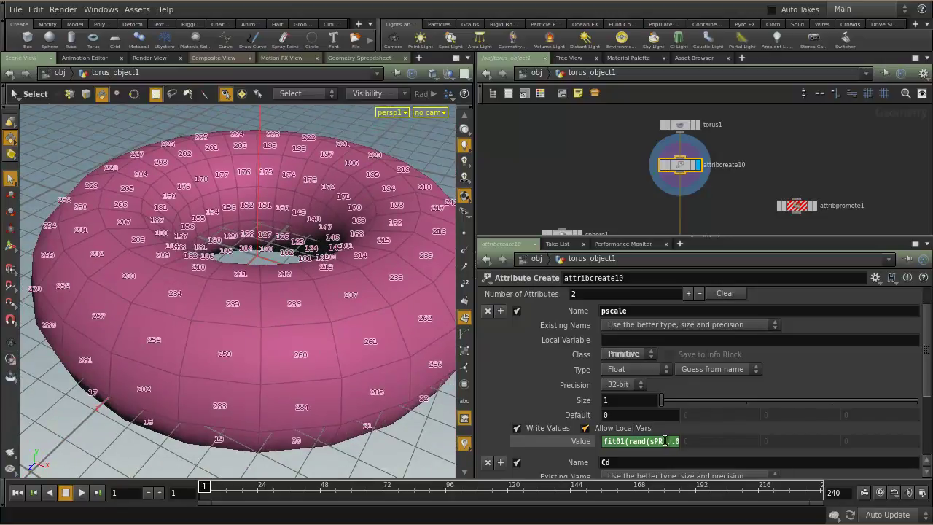
pyautogui.keyDown('alt'); pyautogui.moveTo(310, 347); pyautogui.dragTo(344, 369); pyautogui.keyUp('alt')
pyautogui.scroll(5, 297, 355)
pyautogui.press('s')
pyautogui.click(305, 340)
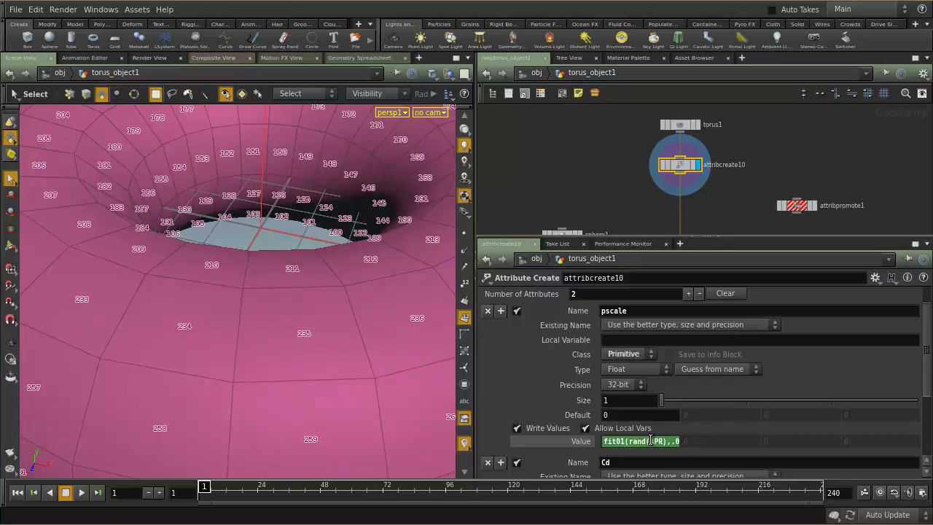
pyautogui.click(676, 442)
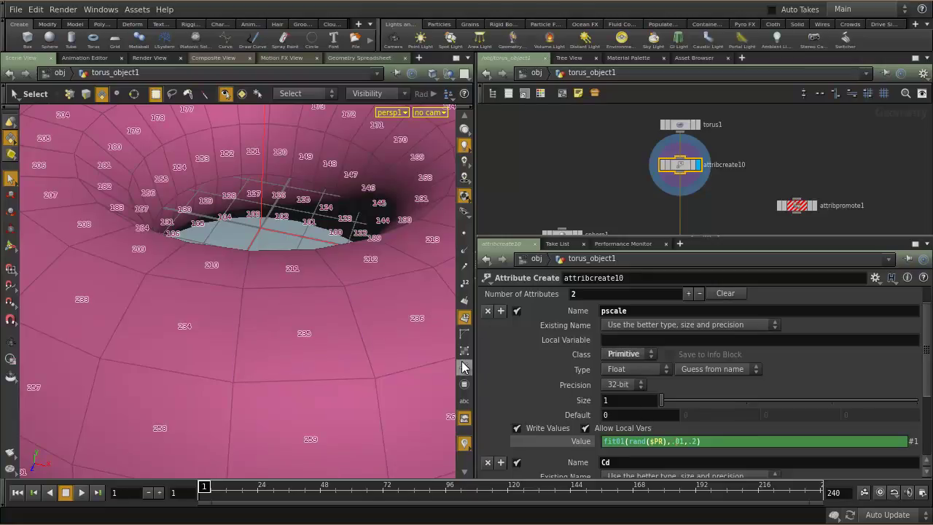
# Hide the primitive numbers and switch the display to the copied spheres of copy1.
pyautogui.click(465, 319)
pyautogui.press('h')
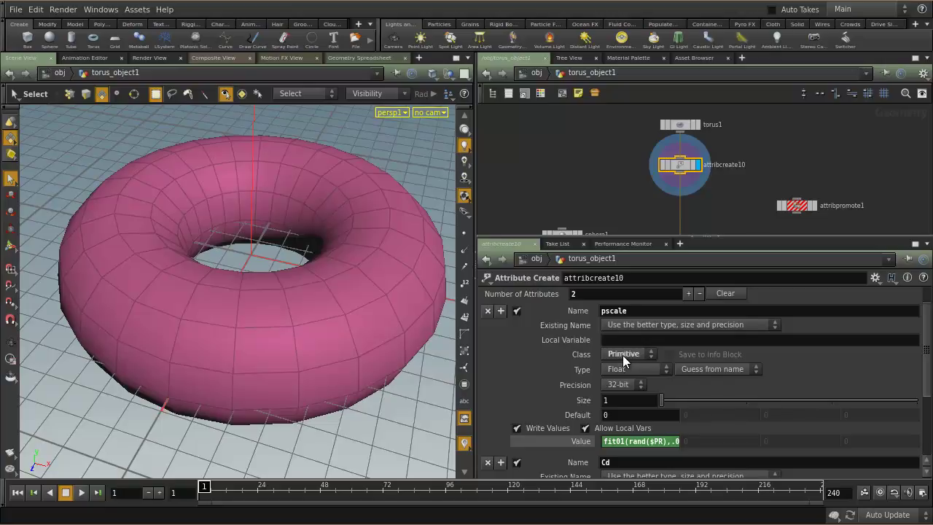
pyautogui.moveTo(718, 196); pyautogui.dragTo(710, 110, button='middle')
pyautogui.moveTo(705, 187); pyautogui.dragTo(713, 160, button='middle')
pyautogui.click(646, 193)
pyautogui.click(628, 194)
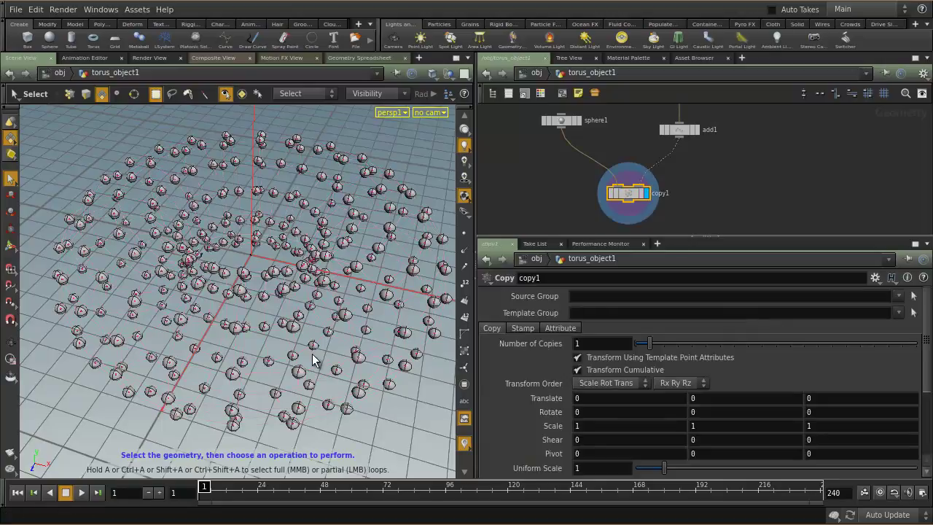
pyautogui.moveTo(319, 324)
pyautogui.mouseDown()
pyautogui.moveTo(309, 312)
pyautogui.moveTo(284, 328)
pyautogui.moveTo(283, 337)
pyautogui.moveTo(313, 340)
pyautogui.mouseUp()
pyautogui.press('s')
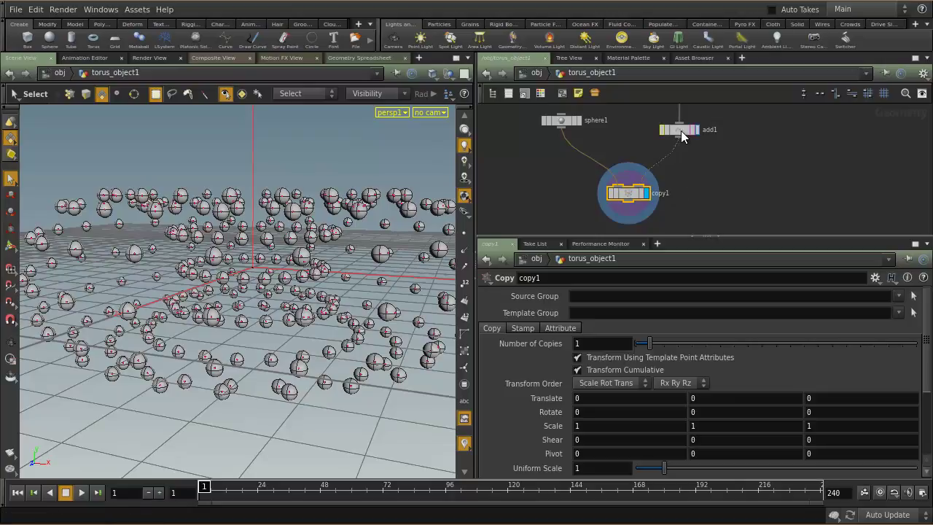
# Insert the attribpromote1 node into the connection between attribcreate10 and add1.
pyautogui.click(558, 121)
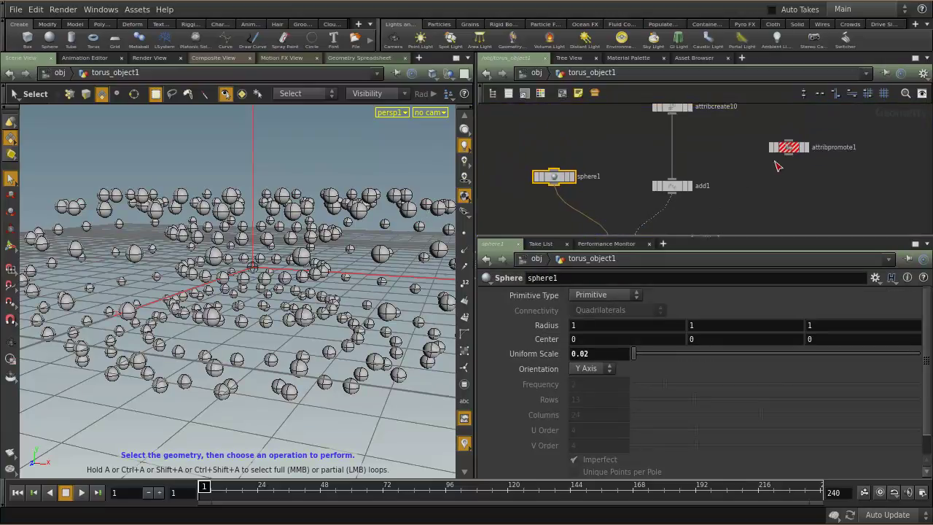
pyautogui.click(790, 148)
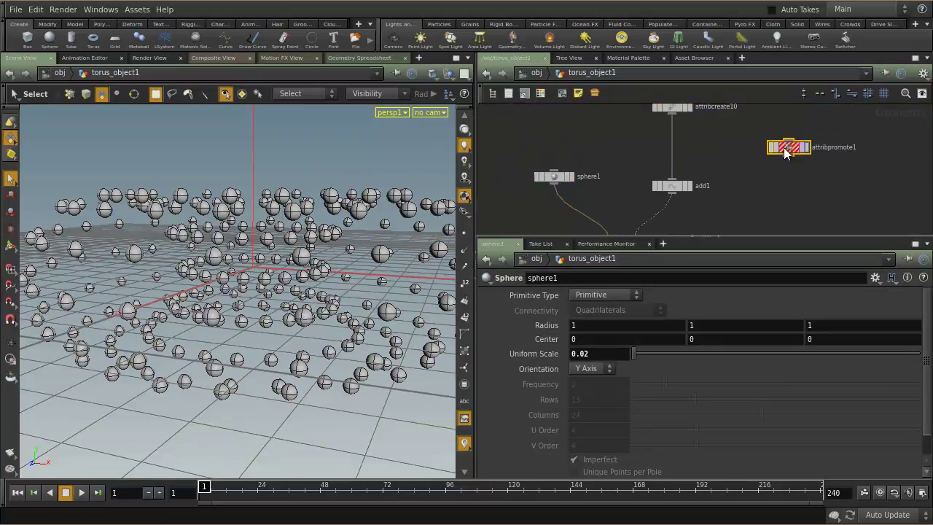
pyautogui.moveTo(791, 147); pyautogui.dragTo(741, 150)
pyautogui.moveTo(676, 151); pyautogui.dragTo(677, 152)
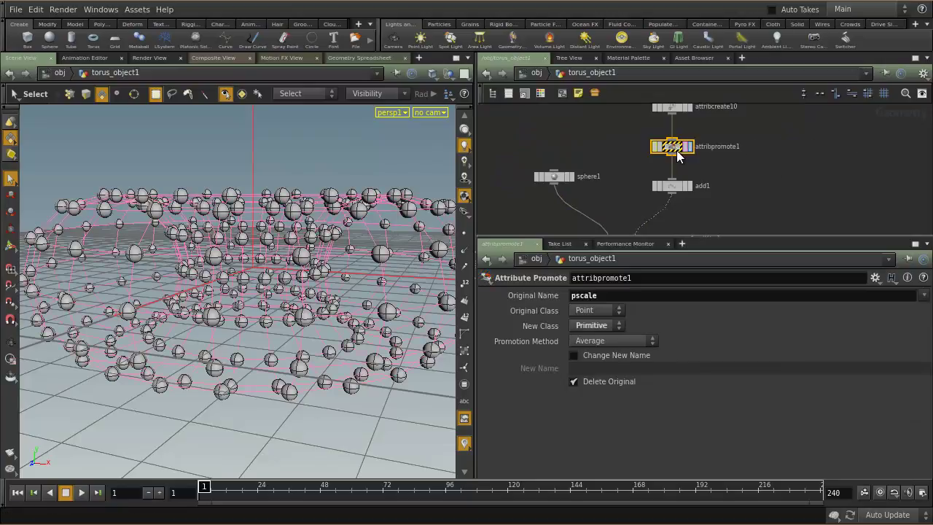
# Set attribpromote1 to promote pscale from original class Primitive to new class Point.
pyautogui.click(582, 311)
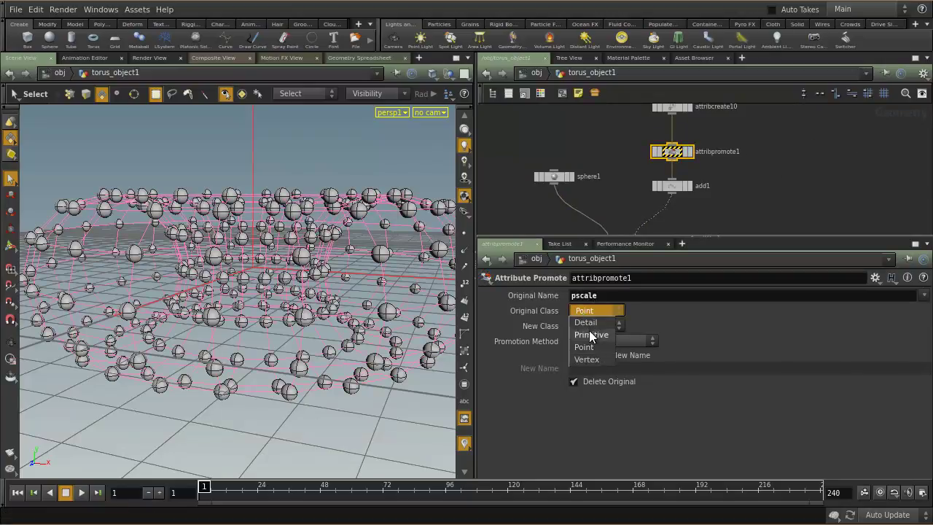
pyautogui.click(589, 331)
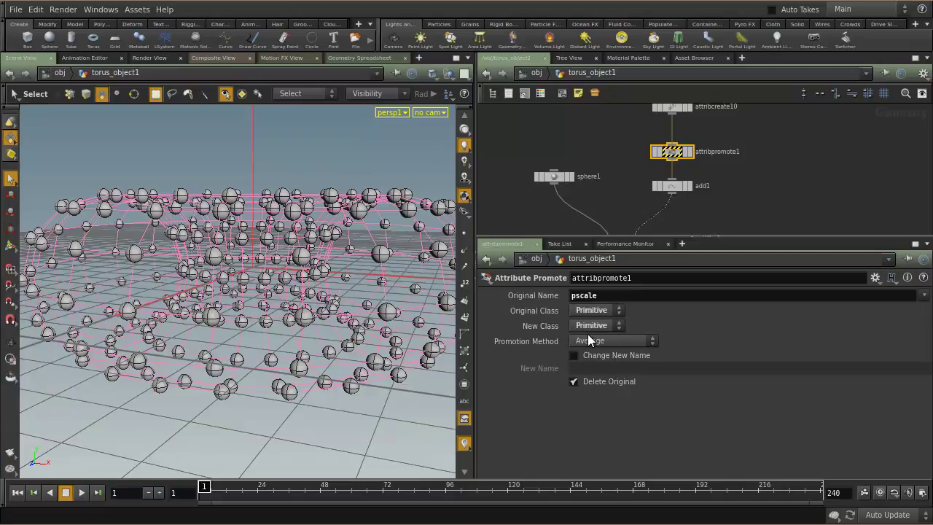
pyautogui.click(595, 326)
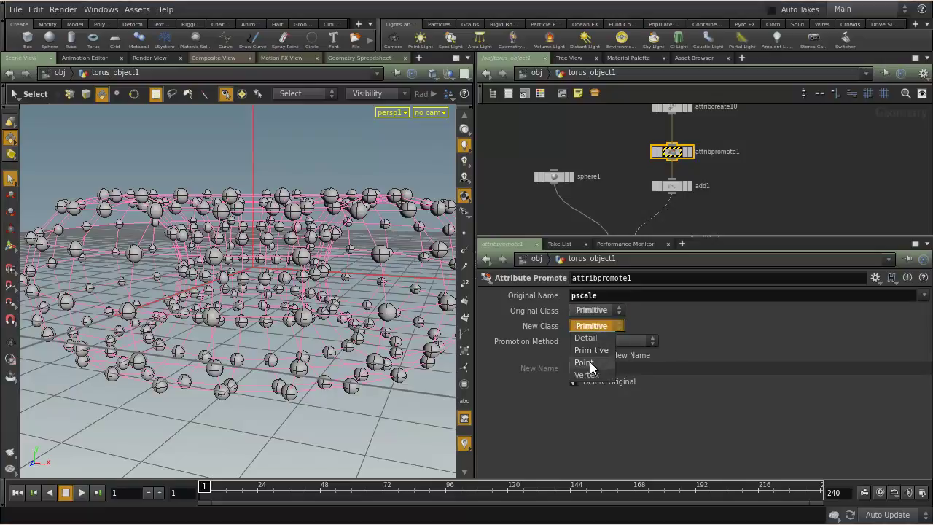
pyautogui.click(588, 362)
pyautogui.press('Escape')
pyautogui.moveTo(355, 326)
pyautogui.mouseDown()
pyautogui.moveTo(367, 335)
pyautogui.moveTo(350, 350)
pyautogui.moveTo(345, 311)
pyautogui.mouseUp()
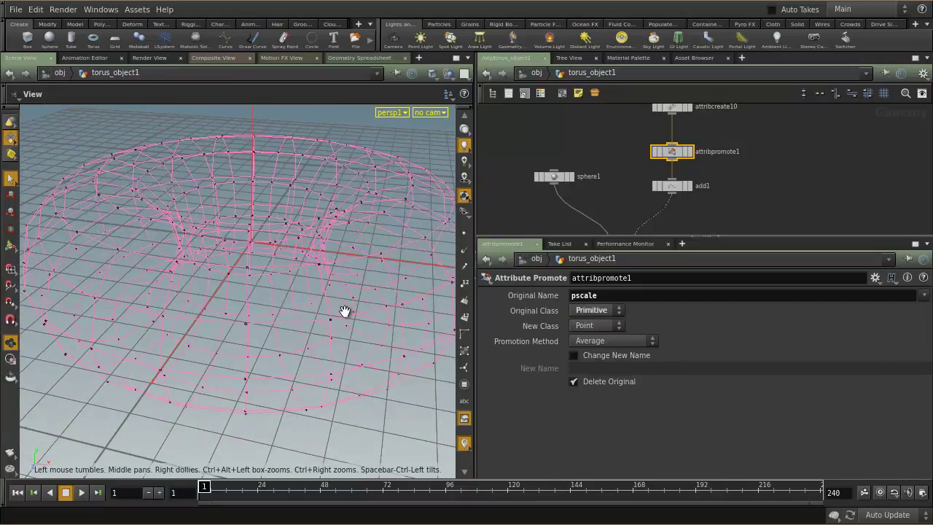
pyautogui.press('s')
# Inspect the node information of attribcreate10 and attribpromote1 to compare the class of pscale before and after promotion.
pyautogui.moveTo(720, 144); pyautogui.dragTo(718, 162, button='middle')
pyautogui.middleClick(669, 129)
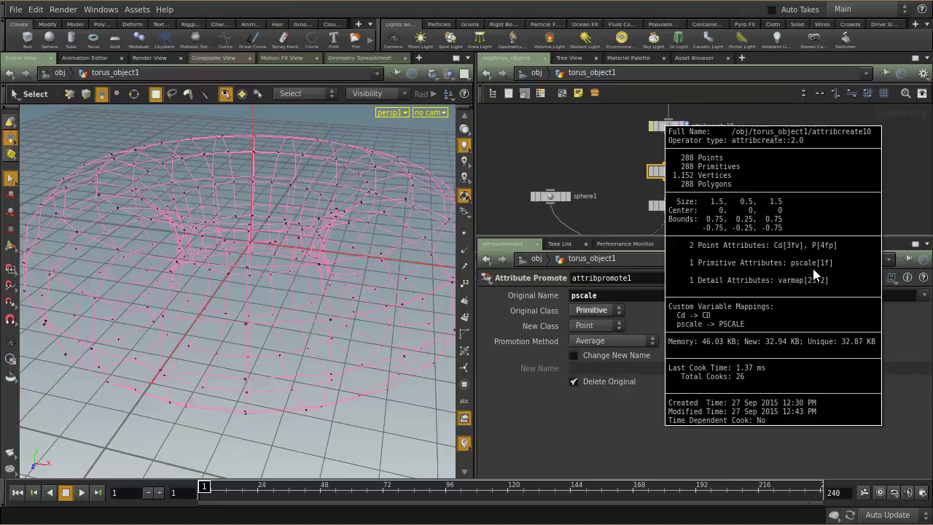
pyautogui.moveTo(788, 270); pyautogui.dragTo(809, 269, button='middle')
pyautogui.moveTo(744, 210); pyautogui.dragTo(694, 164, button='middle')
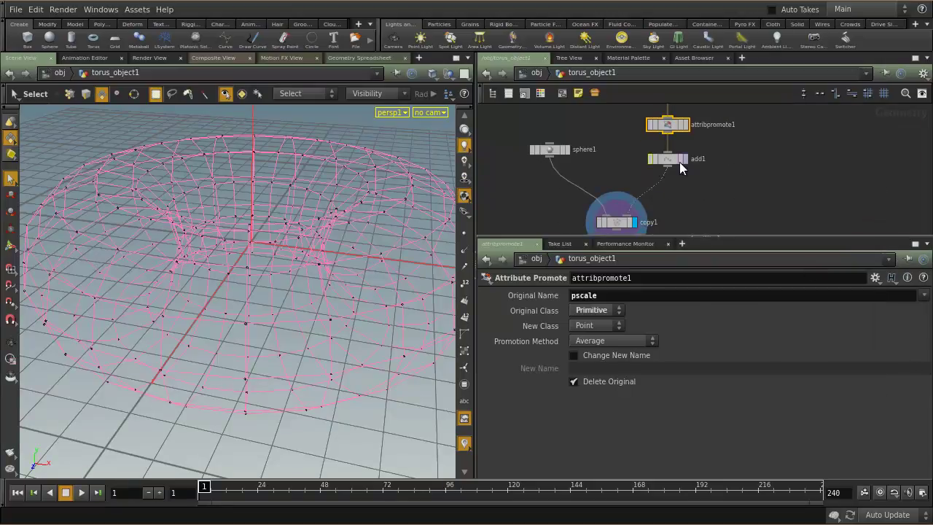
pyautogui.moveTo(697, 203); pyautogui.dragTo(704, 226, button='middle')
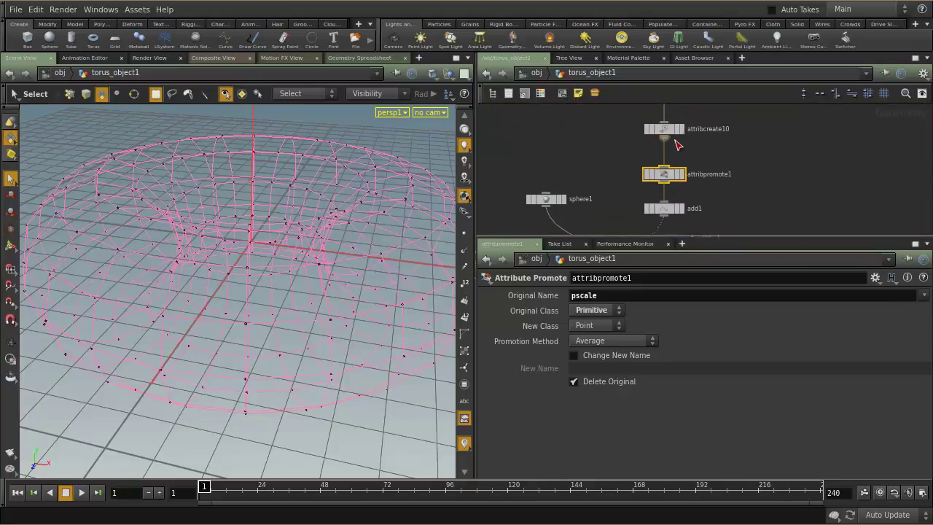
pyautogui.middleClick(668, 135)
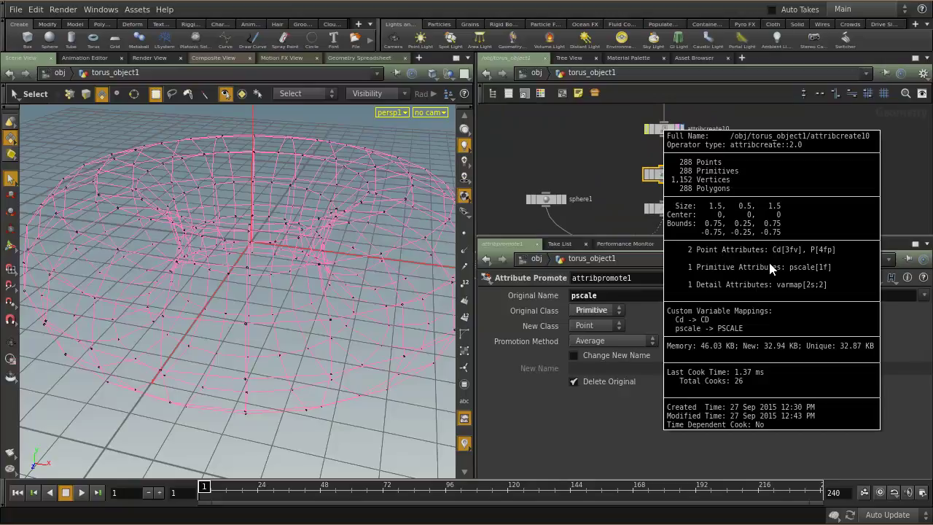
pyautogui.middleClick(667, 177)
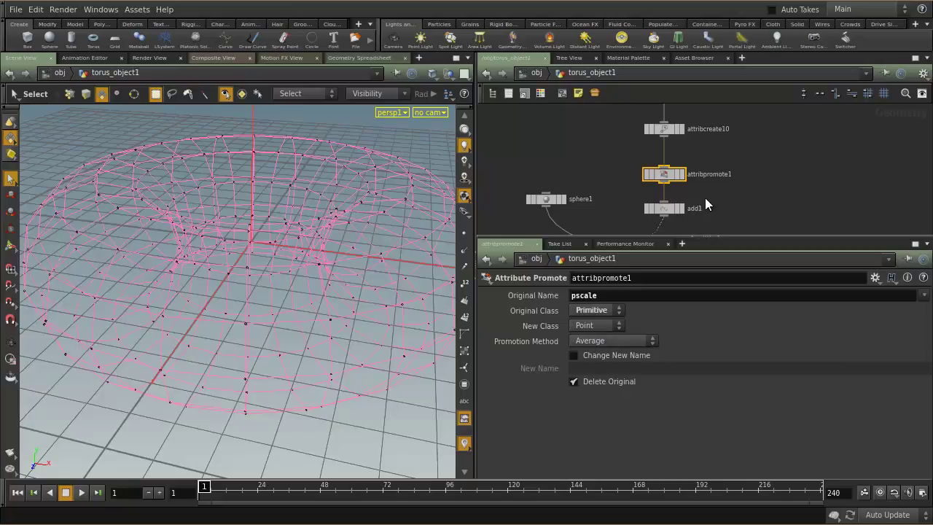
# Display the torus of attribcreate10 up close with point markers and primitive numbers turned on.
pyautogui.keyDown('alt'); pyautogui.moveTo(375, 276); pyautogui.dragTo(293, 296); pyautogui.keyUp('alt')
pyautogui.keyDown('alt'); pyautogui.moveTo(293, 296); pyautogui.dragTo(366, 319, button='right'); pyautogui.keyUp('alt')
pyautogui.keyDown('alt'); pyautogui.moveTo(365, 318); pyautogui.dragTo(305, 316); pyautogui.keyUp('alt')
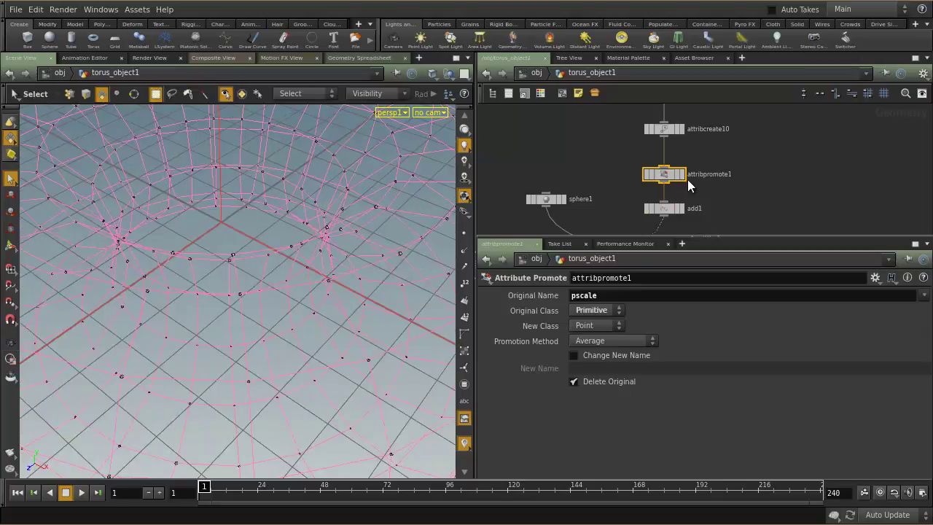
pyautogui.click(681, 130)
pyautogui.click(664, 130)
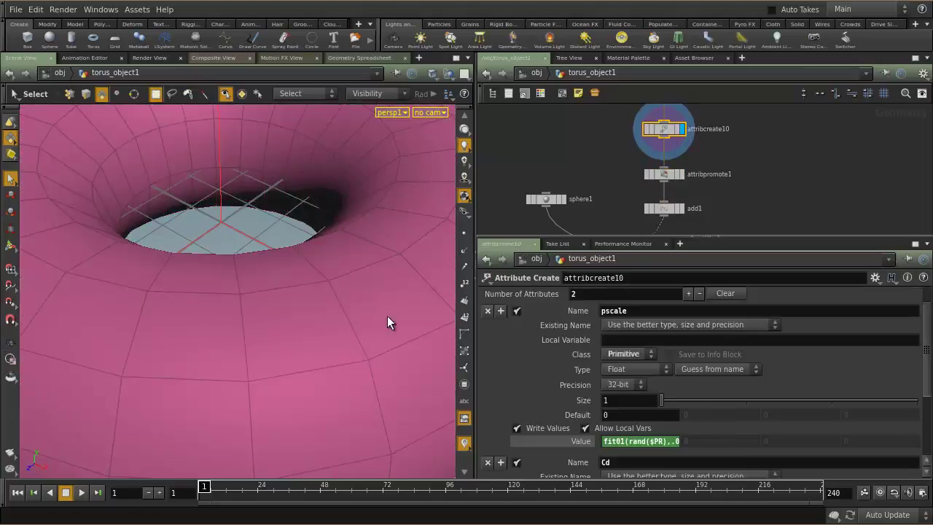
pyautogui.click(464, 233)
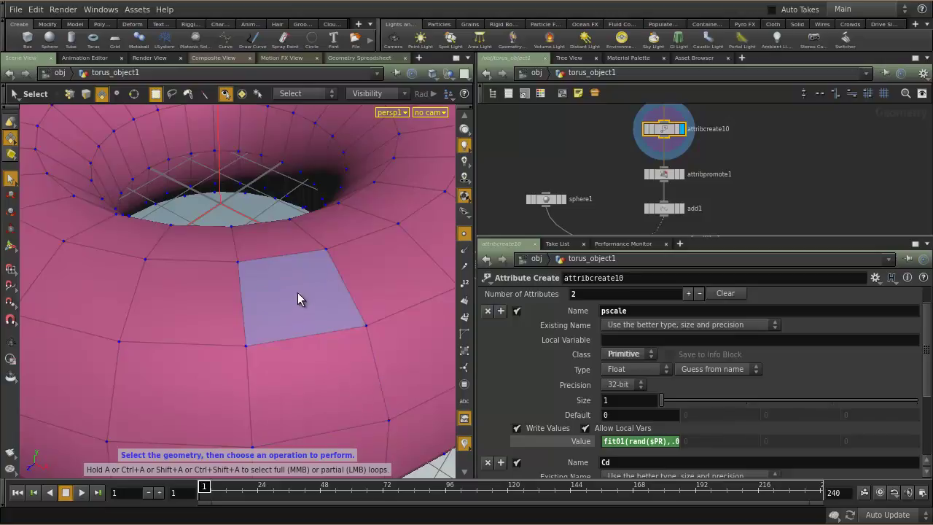
pyautogui.click(464, 317)
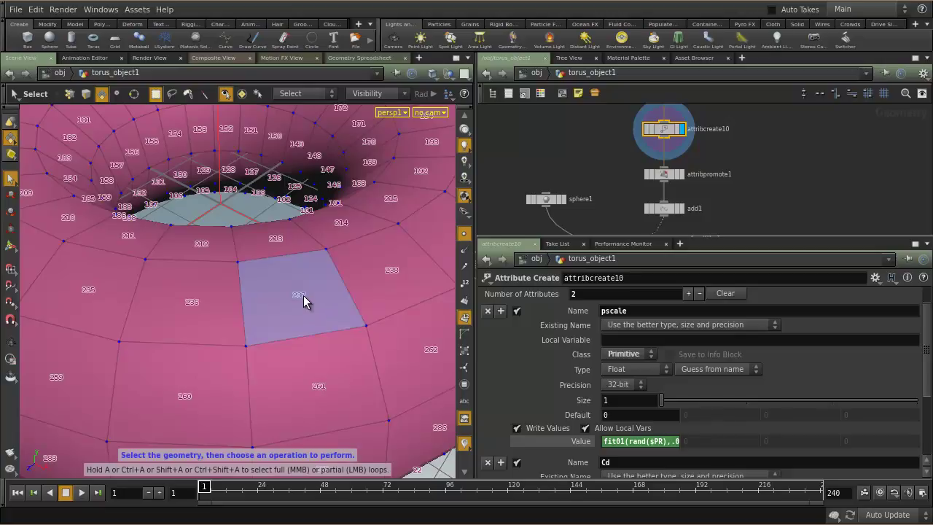
# Review the per-primitive pscale values of attribcreate10 in the Geometry Spreadsheet and return to the scene view.
pyautogui.click(368, 57)
pyautogui.click(118, 92)
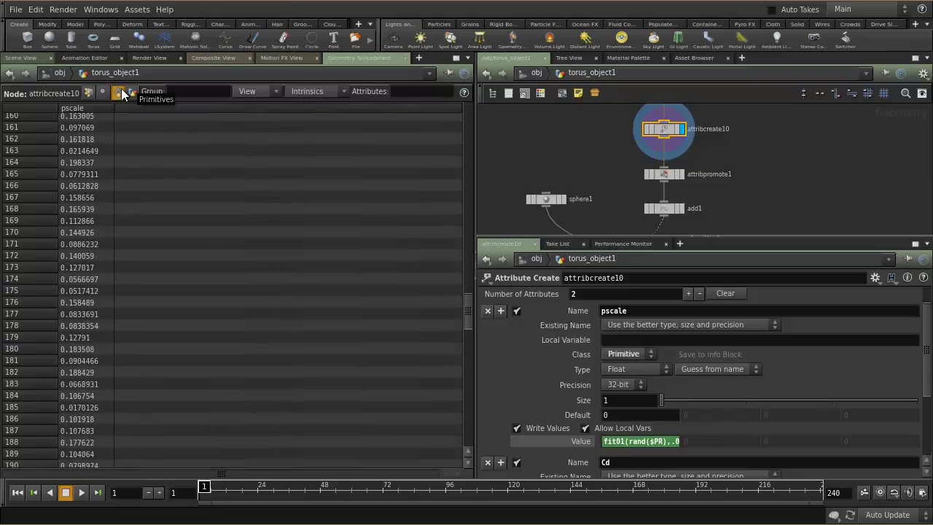
pyautogui.click(29, 58)
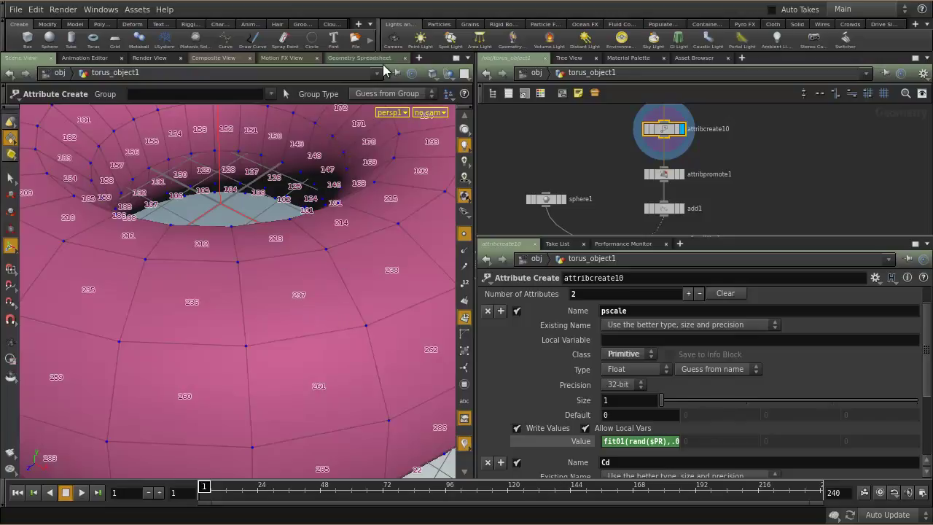
# Locate primitive 3 on the torus and look up its pscale value in the Geometry Spreadsheet.
pyautogui.press('Escape')
pyautogui.moveTo(329, 292); pyautogui.dragTo(243, 273)
pyautogui.press('Escape')
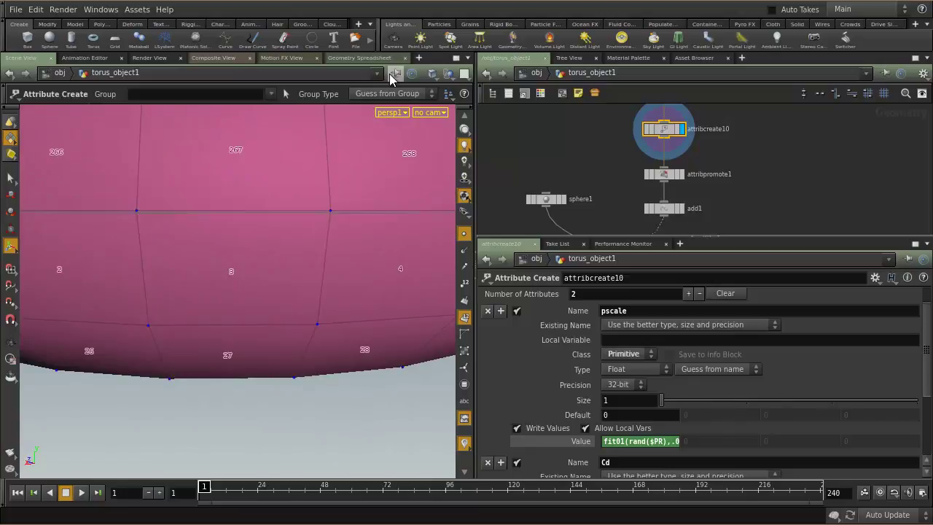
pyautogui.click(369, 59)
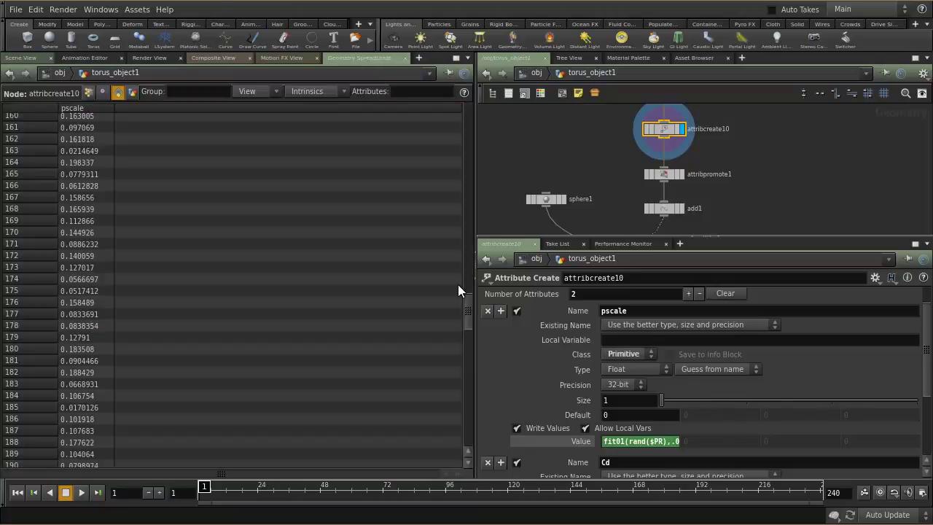
pyautogui.moveTo(470, 311); pyautogui.dragTo(471, 114)
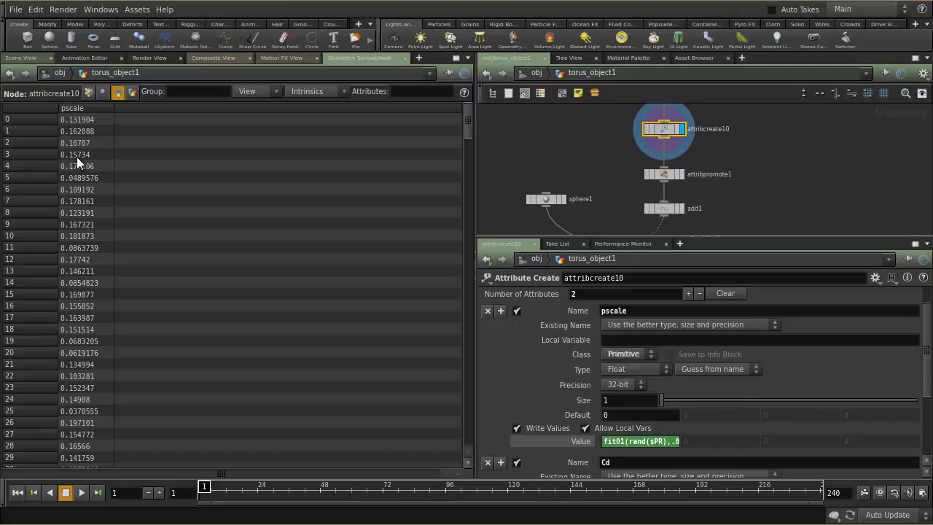
pyautogui.click(44, 59)
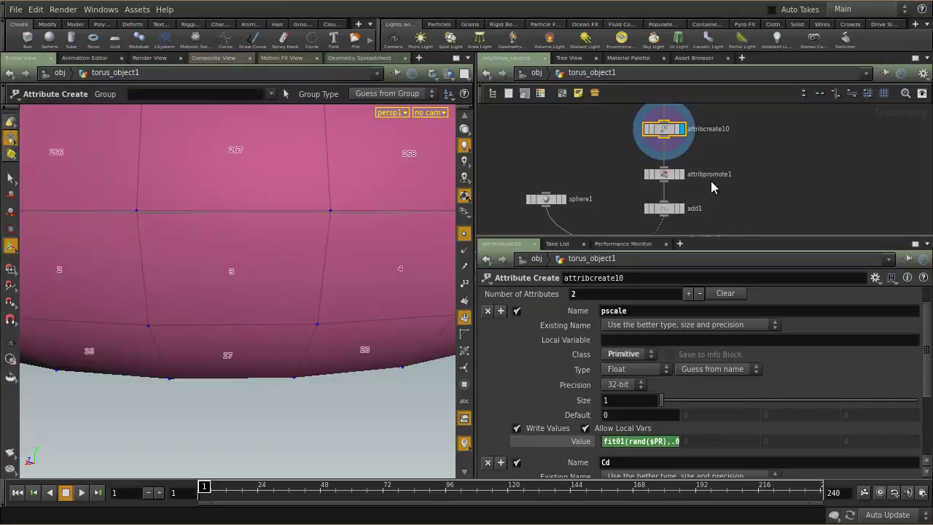
# Open the attribpromote1 settings and turn on point numbers for the displayed torus.
pyautogui.click(664, 173)
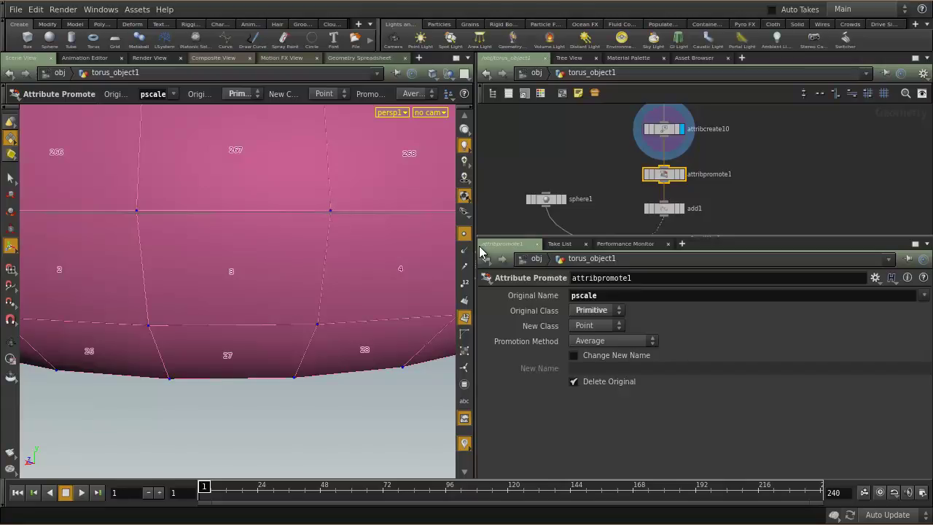
pyautogui.click(464, 283)
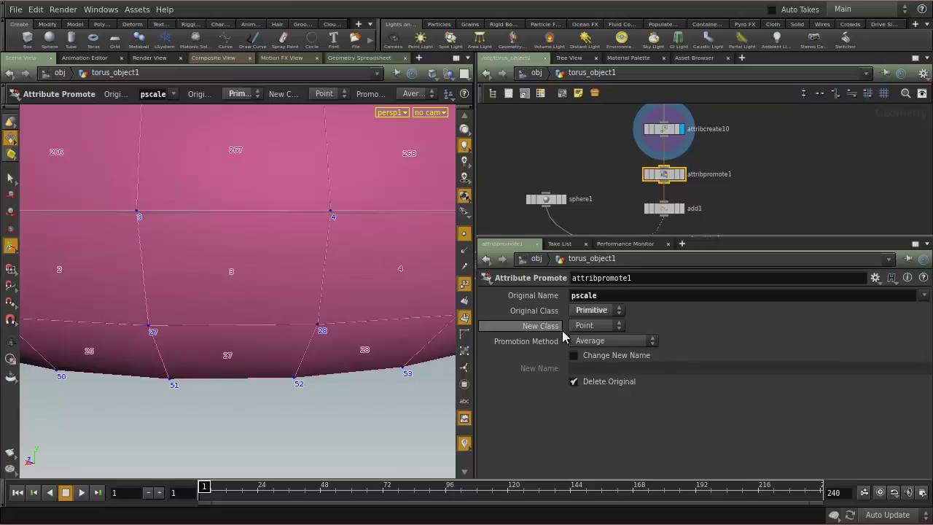
# Look through the promotion methods offered by attribpromote1 and keep Average selected.
pyautogui.click(603, 341)
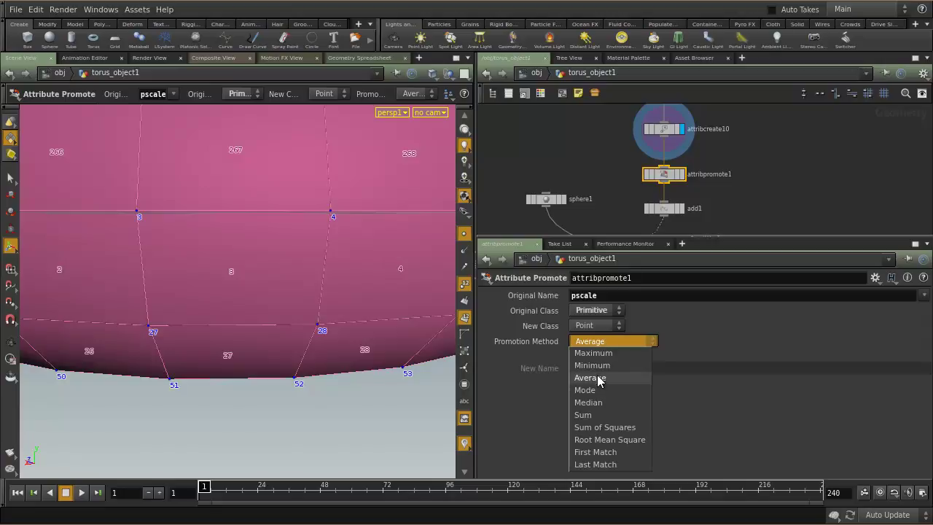
pyautogui.click(620, 378)
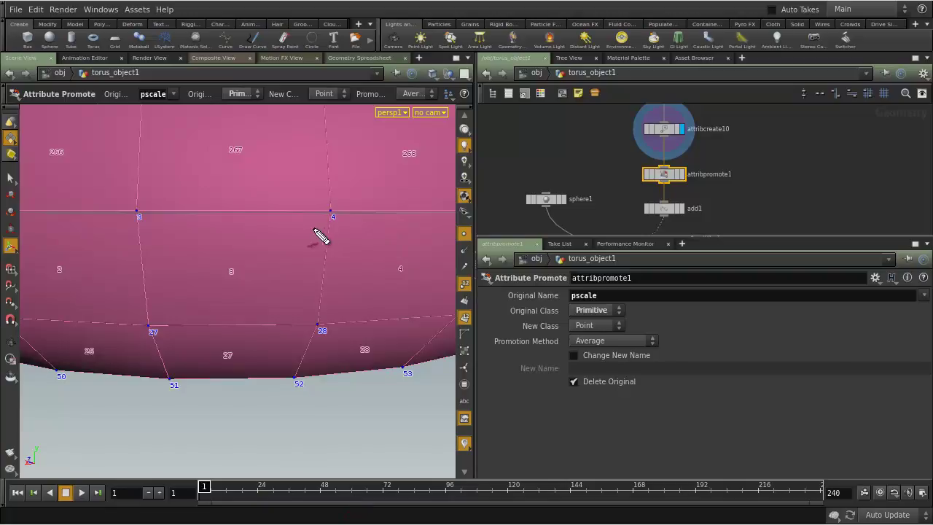
pyautogui.moveTo(216, 148); pyautogui.dragTo(260, 161)
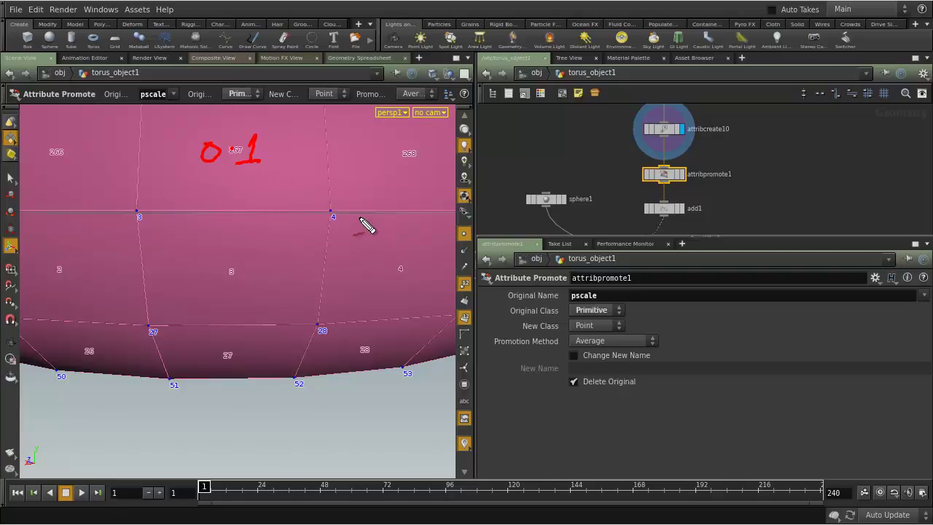
pyautogui.moveTo(384, 141); pyautogui.dragTo(427, 156)
pyautogui.click(405, 144)
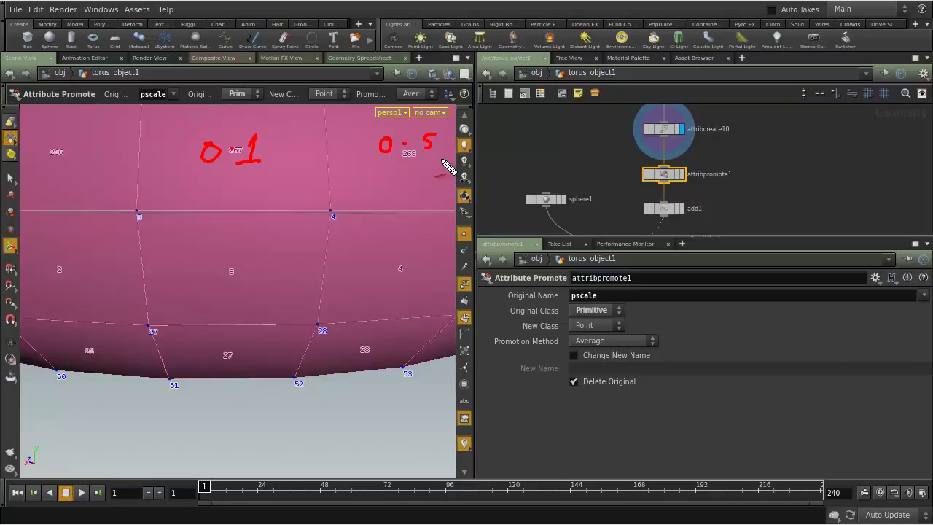
pyautogui.moveTo(417, 174); pyautogui.dragTo(426, 172)
pyautogui.moveTo(209, 259); pyautogui.dragTo(268, 271)
pyautogui.click(234, 262)
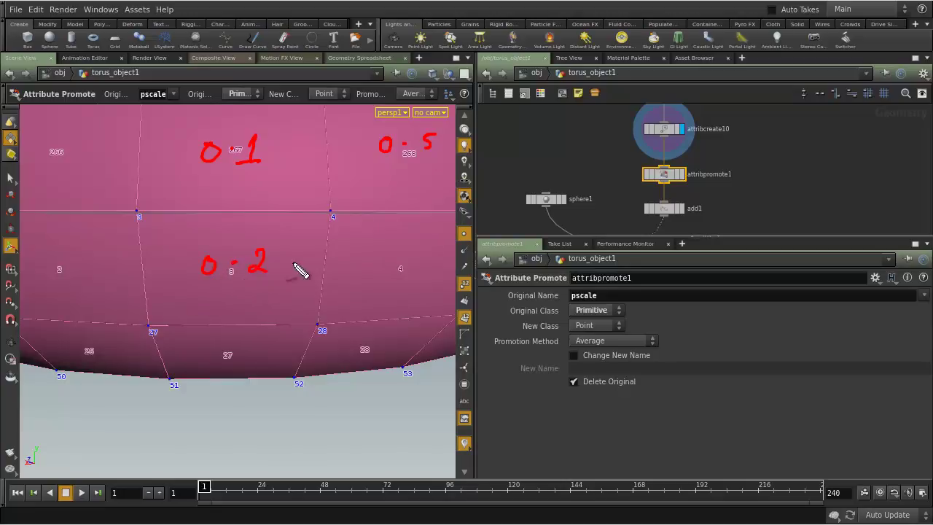
pyautogui.moveTo(406, 244)
pyautogui.mouseDown()
pyautogui.moveTo(435, 241)
pyautogui.moveTo(432, 259)
pyautogui.mouseUp()
pyautogui.click(424, 251)
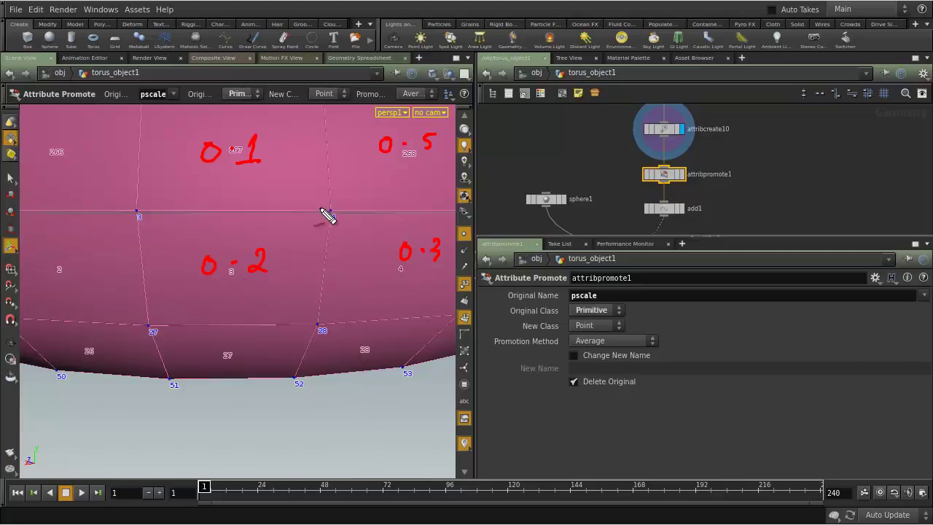
pyautogui.moveTo(345, 196)
pyautogui.mouseDown()
pyautogui.moveTo(319, 216)
pyautogui.moveTo(346, 197)
pyautogui.mouseUp()
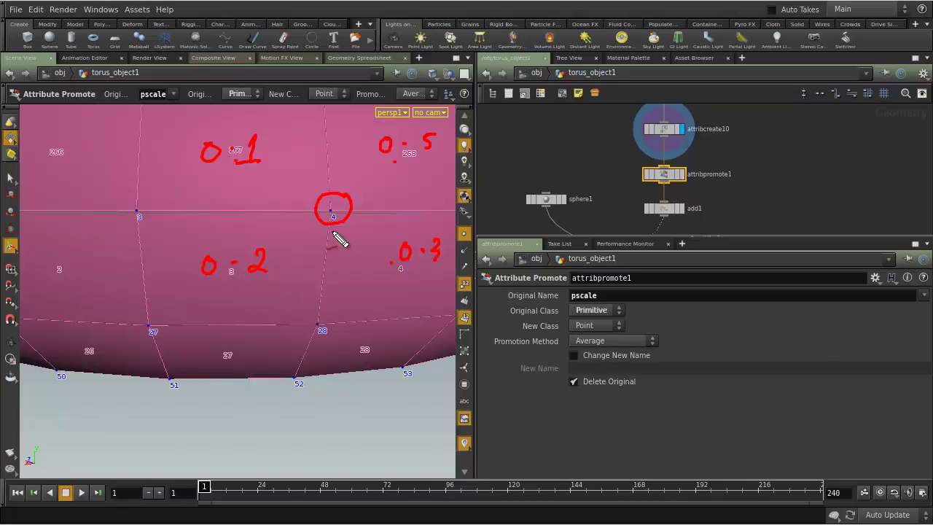
pyautogui.moveTo(336, 202); pyautogui.dragTo(332, 216)
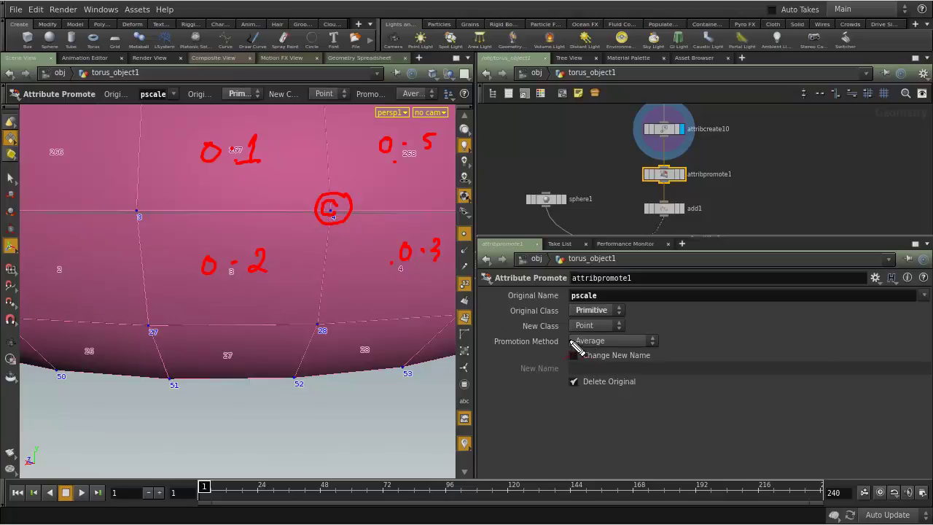
pyautogui.moveTo(576, 333)
pyautogui.mouseDown()
pyautogui.moveTo(644, 362)
pyautogui.moveTo(573, 339)
pyautogui.mouseUp()
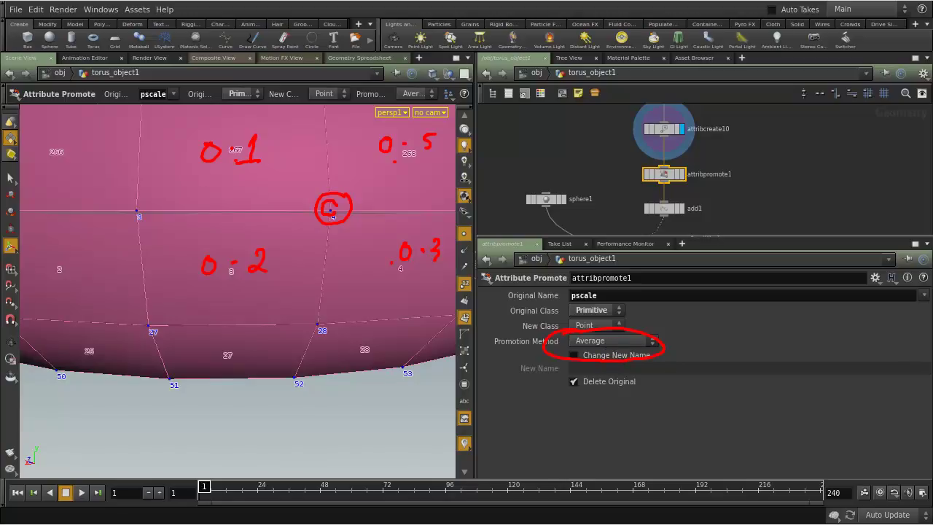
pyautogui.hotkey('shift', 'F9')
pyautogui.click(613, 329)
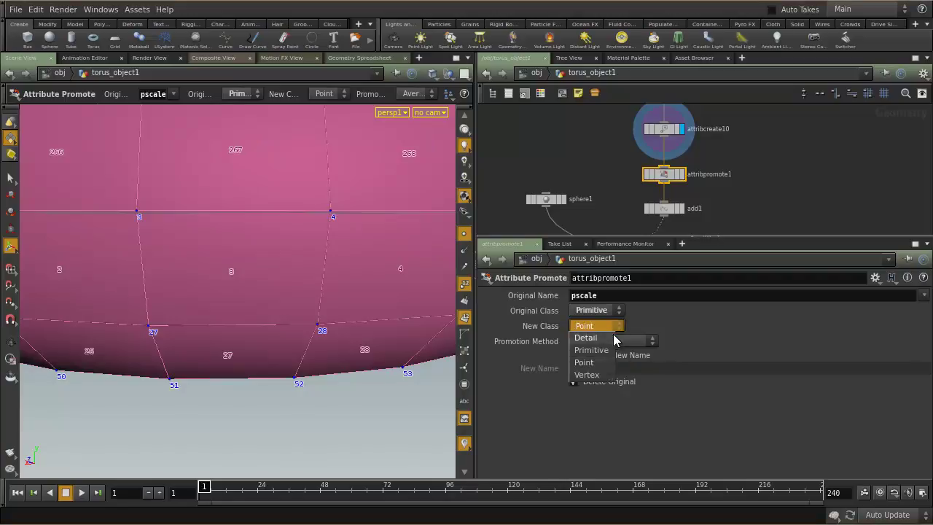
pyautogui.click(699, 326)
pyautogui.click(633, 341)
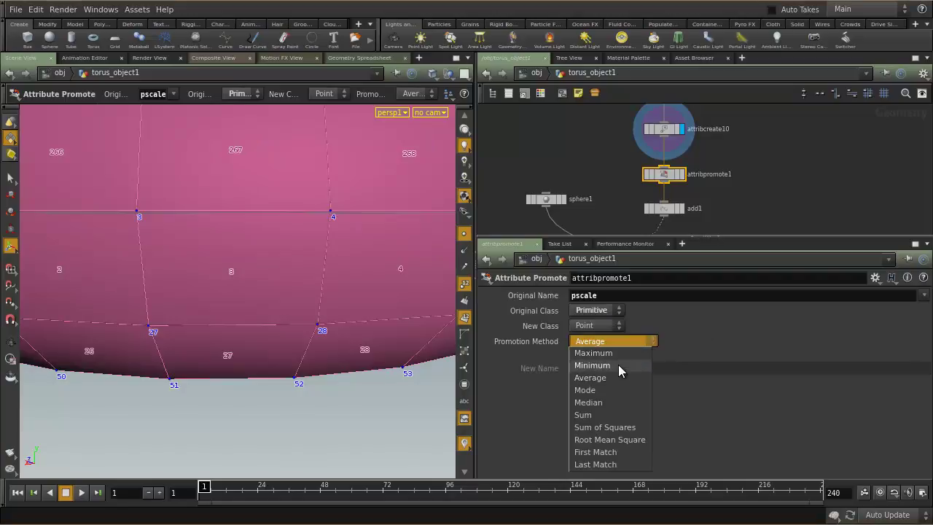
pyautogui.click(708, 341)
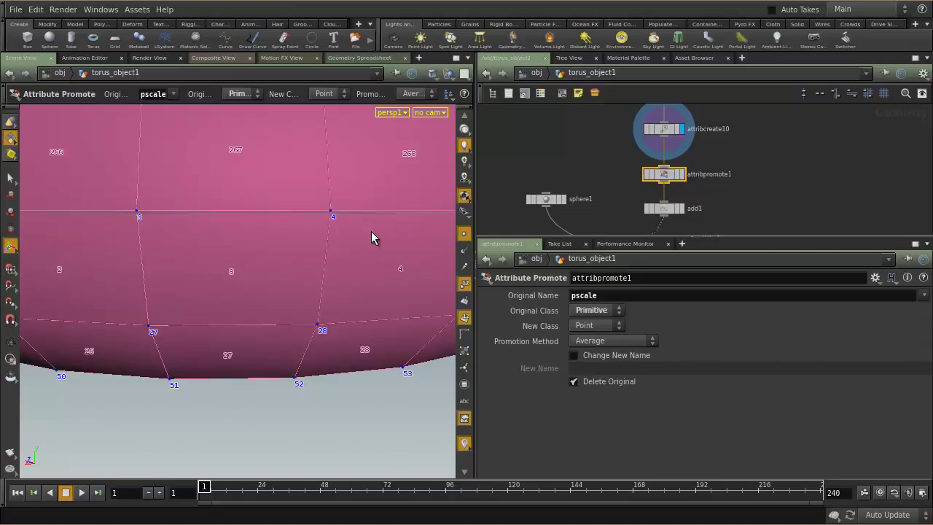
# Frame the whole torus and turn off its point numbers, primitive numbers and point markers.
pyautogui.keyDown('alt'); pyautogui.moveTo(358, 234); pyautogui.dragTo(160, 207, button='right'); pyautogui.keyUp('alt')
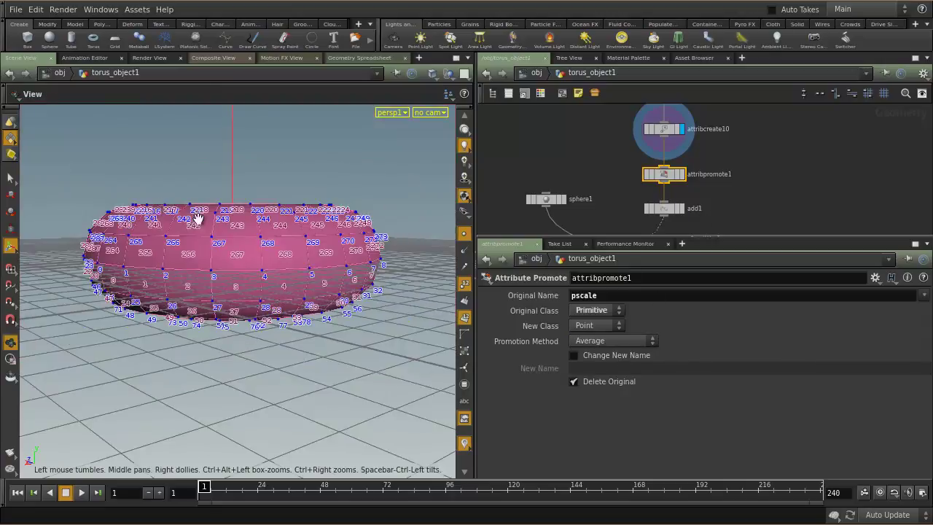
pyautogui.keyDown('alt'); pyautogui.moveTo(161, 207); pyautogui.dragTo(231, 263); pyautogui.keyUp('alt')
pyautogui.click(467, 283)
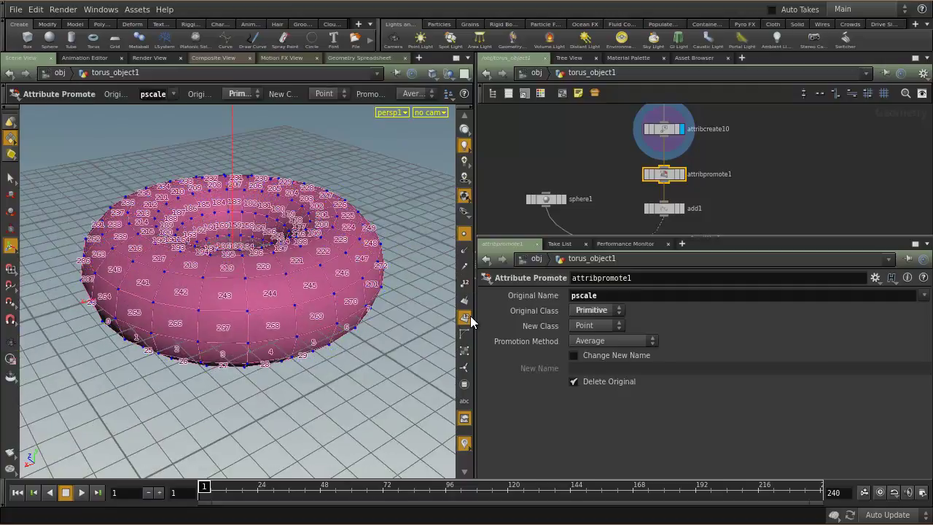
pyautogui.click(469, 317)
pyautogui.keyDown('alt'); pyautogui.moveTo(304, 283); pyautogui.dragTo(425, 298, button='right'); pyautogui.keyUp('alt')
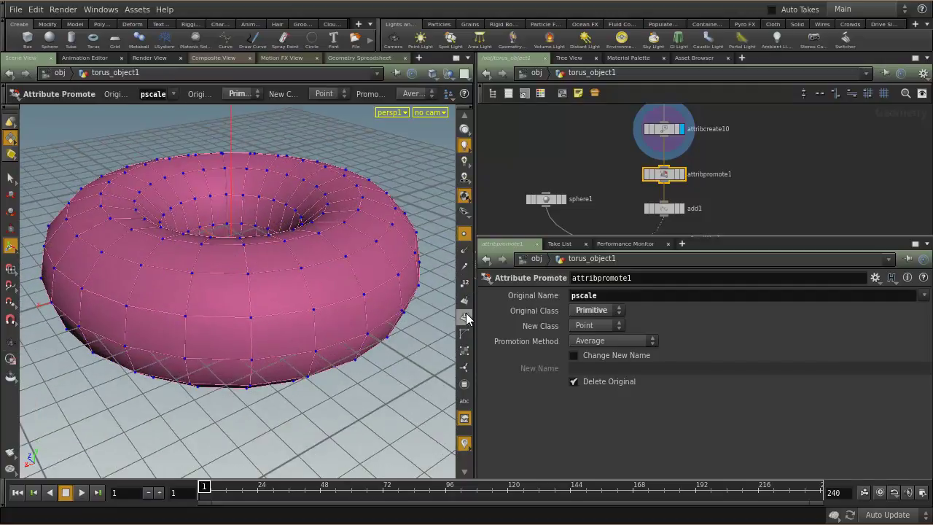
pyautogui.click(464, 251)
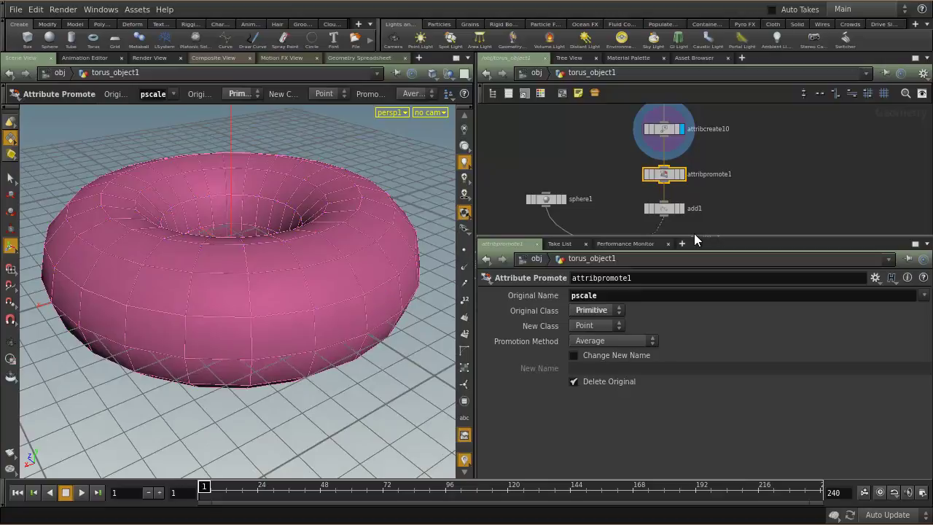
# Enlarge the network area and display the copy1 node below sphere1 and add1.
pyautogui.moveTo(746, 236); pyautogui.dragTo(752, 307)
pyautogui.scroll(2, 753, 247)
pyautogui.moveTo(751, 256); pyautogui.dragTo(796, 149, button='middle')
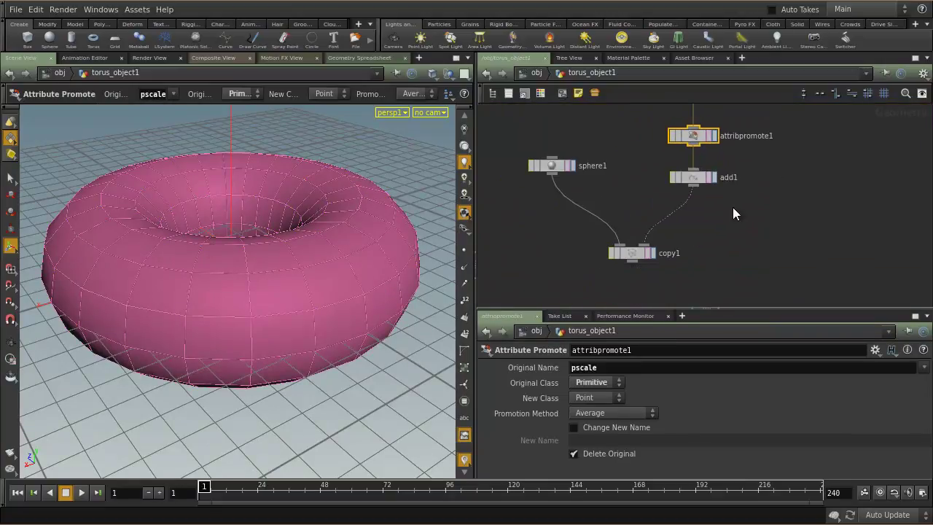
pyautogui.click(689, 180)
pyautogui.click(654, 254)
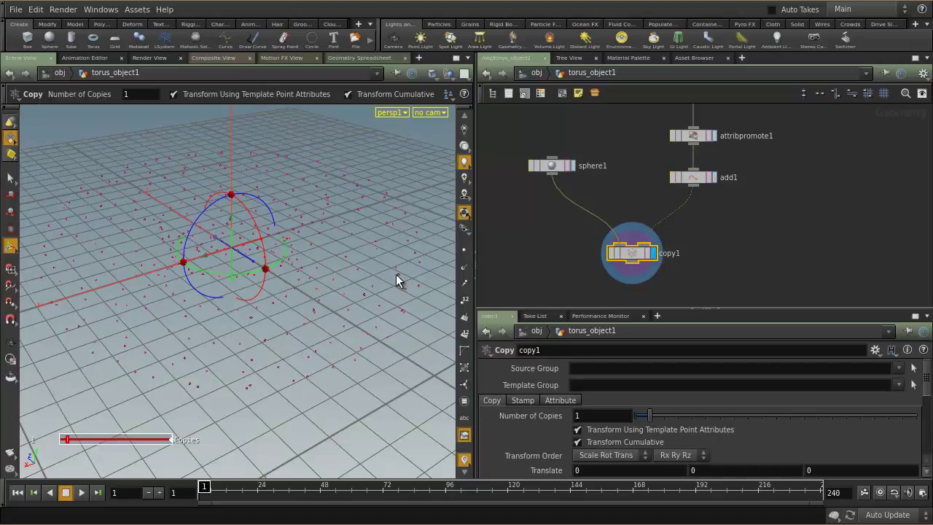
# Inspect the point pscale values of add1 in the Geometry Spreadsheet.
pyautogui.click(690, 179)
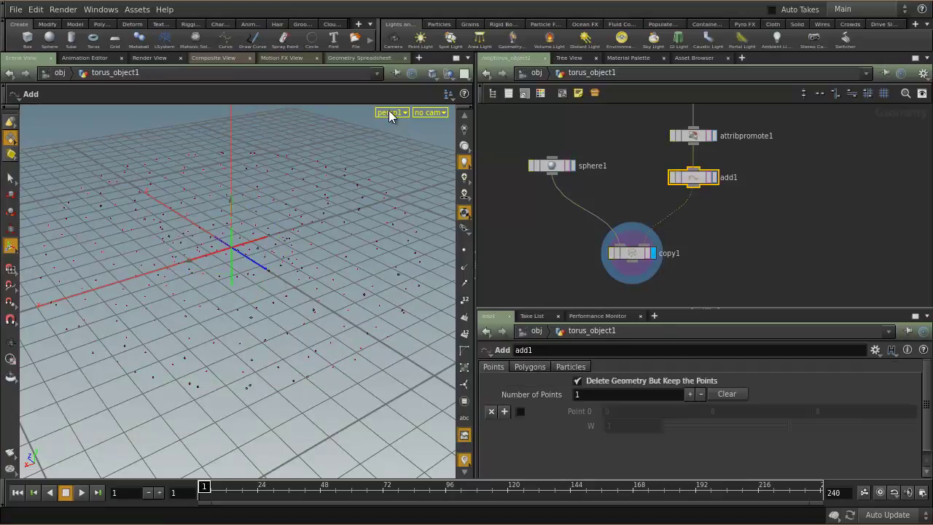
pyautogui.click(352, 59)
pyautogui.click(57, 93)
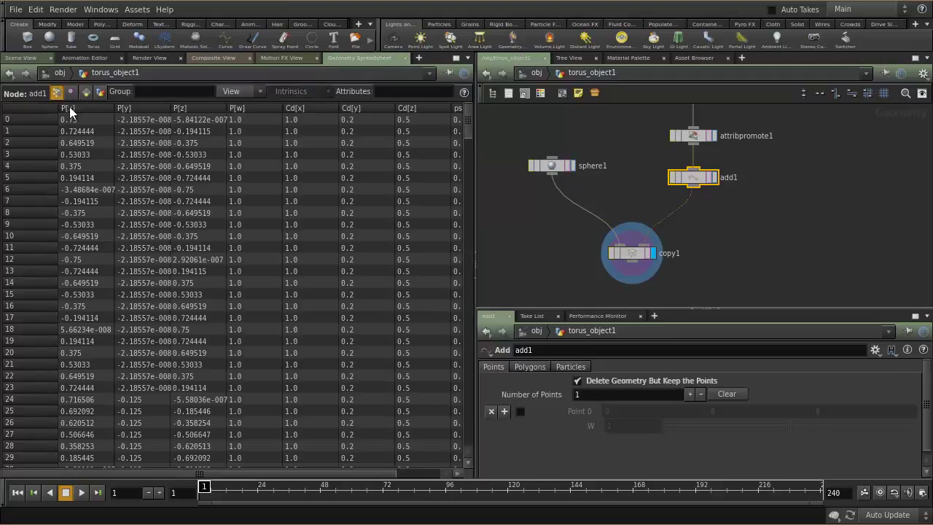
pyautogui.moveTo(292, 474); pyautogui.dragTo(383, 482)
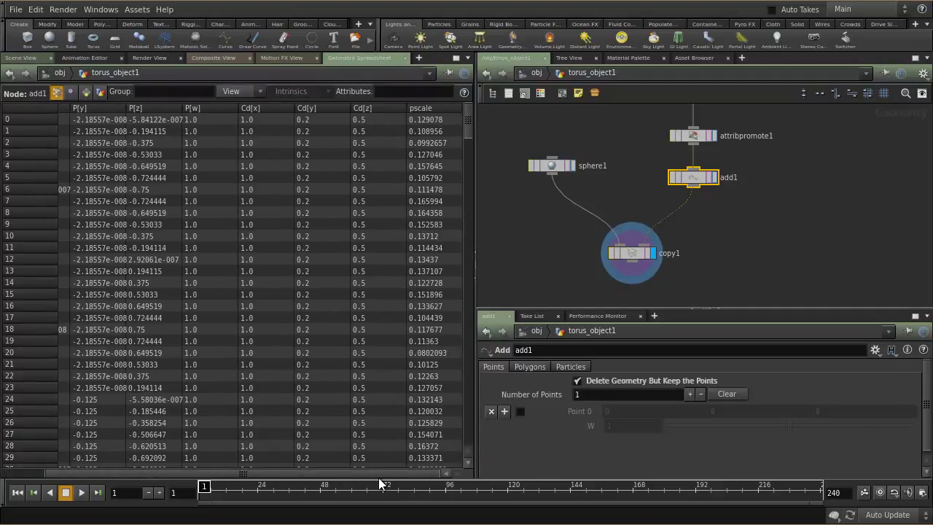
# Compare the point attributes of copy1 and sphere1 in the Geometry Spreadsheet and return to the scene view.
pyautogui.click(632, 253)
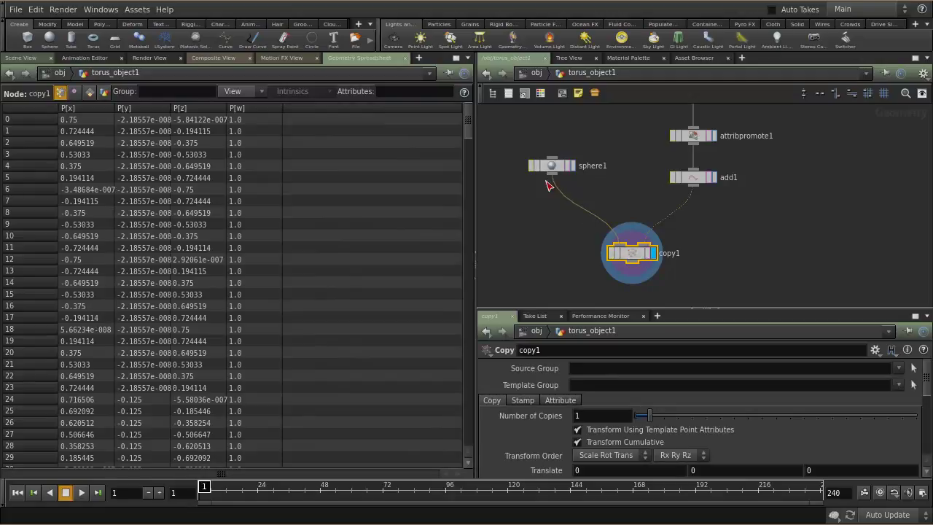
pyautogui.click(554, 168)
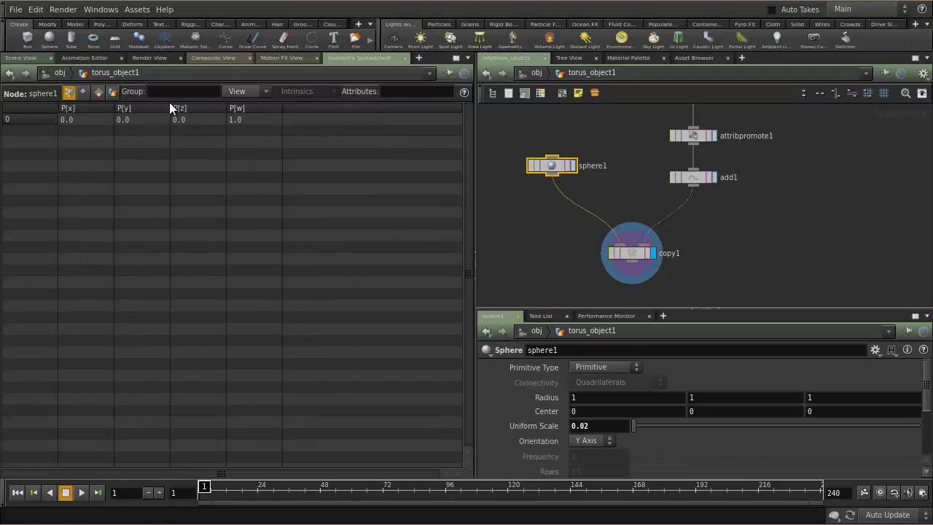
pyautogui.click(22, 57)
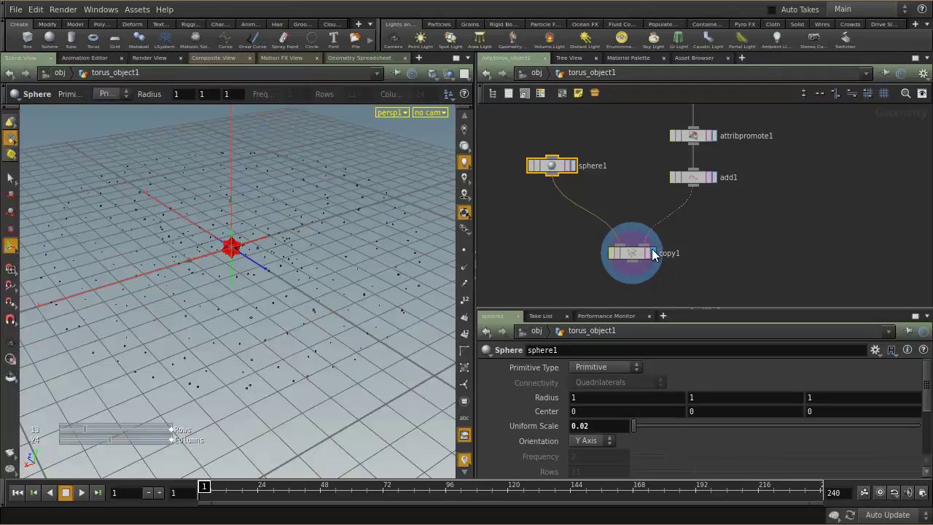
# Add a POP Network inside torus_object1, wired below copy1.
pyautogui.moveTo(719, 277); pyautogui.dragTo(705, 200, button='middle')
pyautogui.click(538, 332)
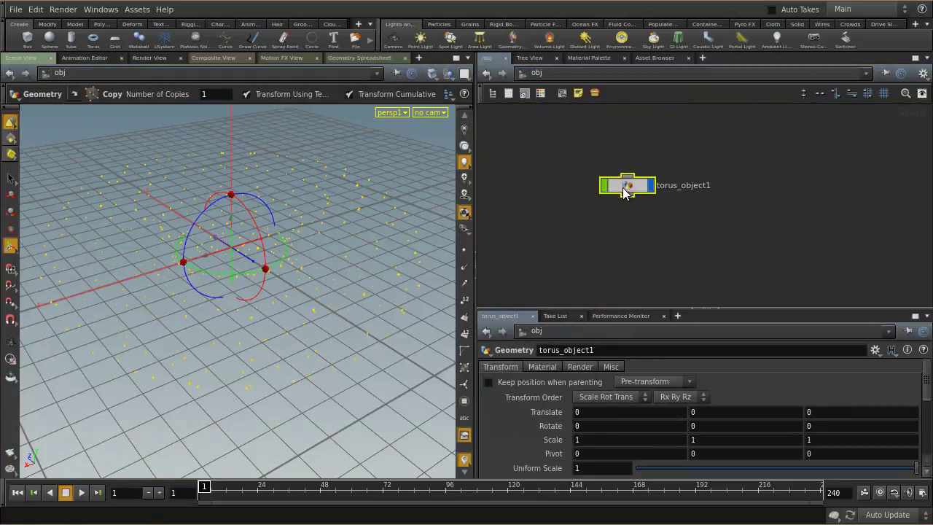
pyautogui.doubleClick(622, 188)
pyautogui.press('Tab')
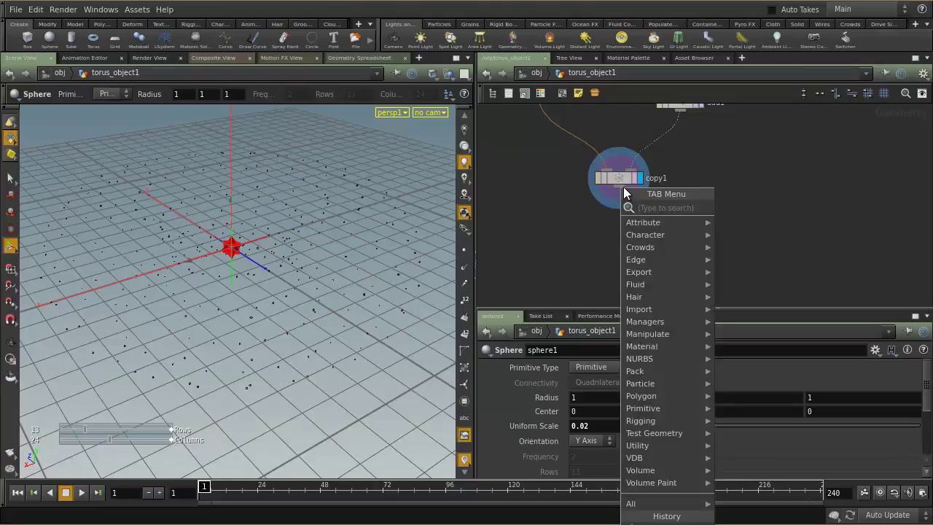
pyautogui.write('pop')
pyautogui.click(757, 207)
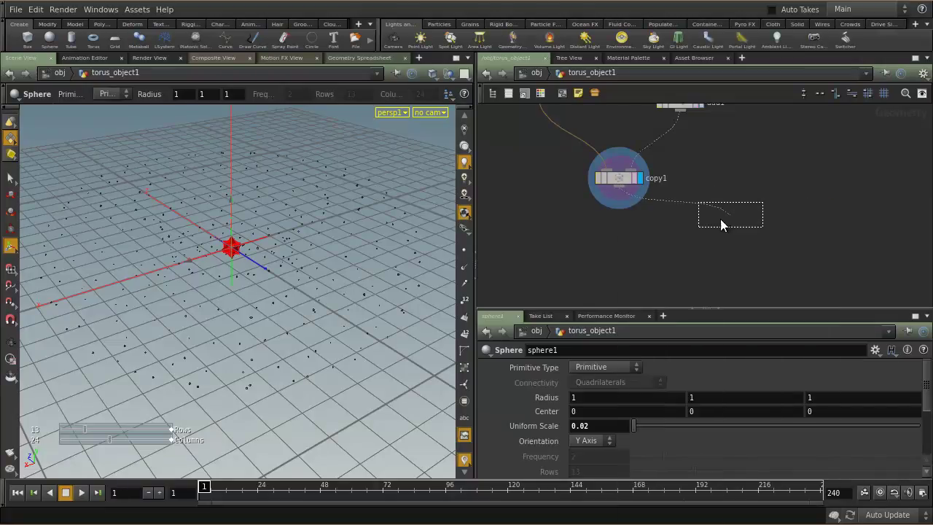
pyautogui.click(626, 239)
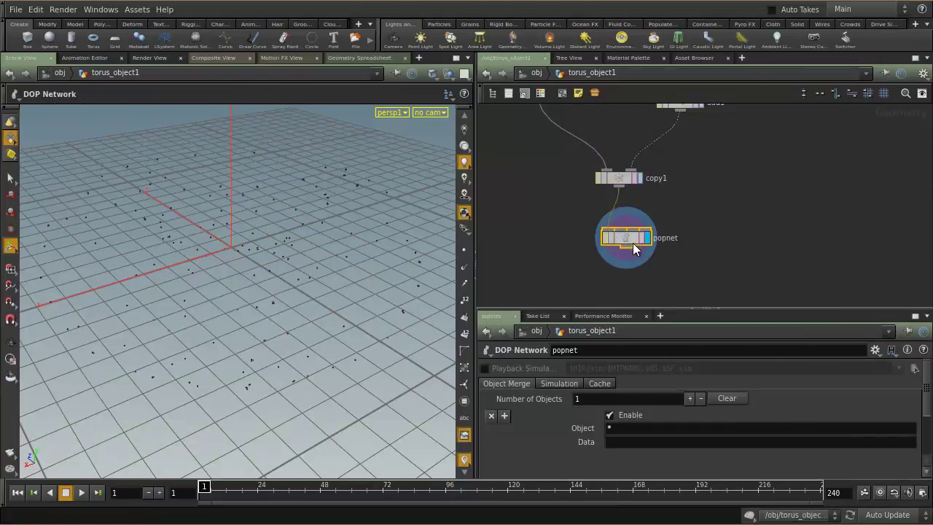
# Rewire the popnet input to add1, delete sphere1 and copy1, and place popnet beneath add1.
pyautogui.scroll(-5, 700, 221)
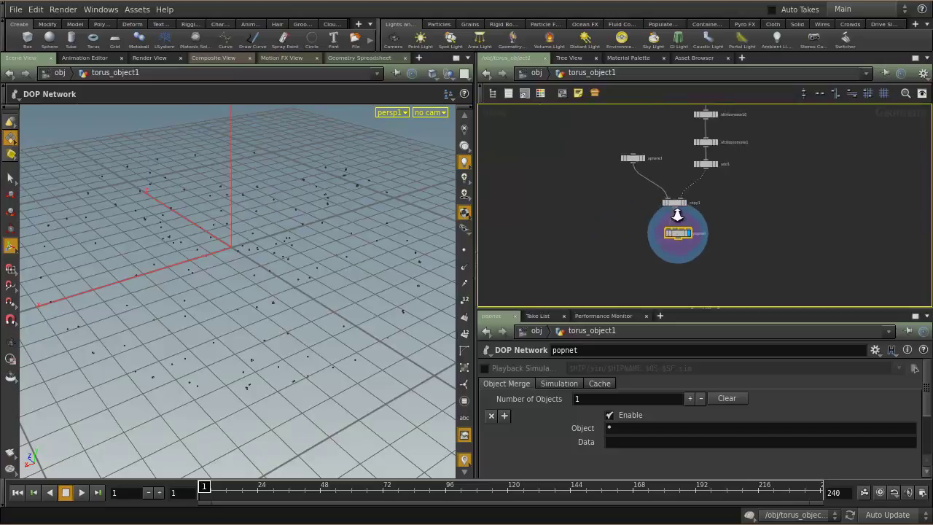
pyautogui.scroll(1, 714, 233)
pyautogui.moveTo(688, 248); pyautogui.dragTo(707, 190)
pyautogui.click(671, 221)
pyautogui.moveTo(690, 240); pyautogui.dragTo(595, 159)
pyautogui.press('Delete')
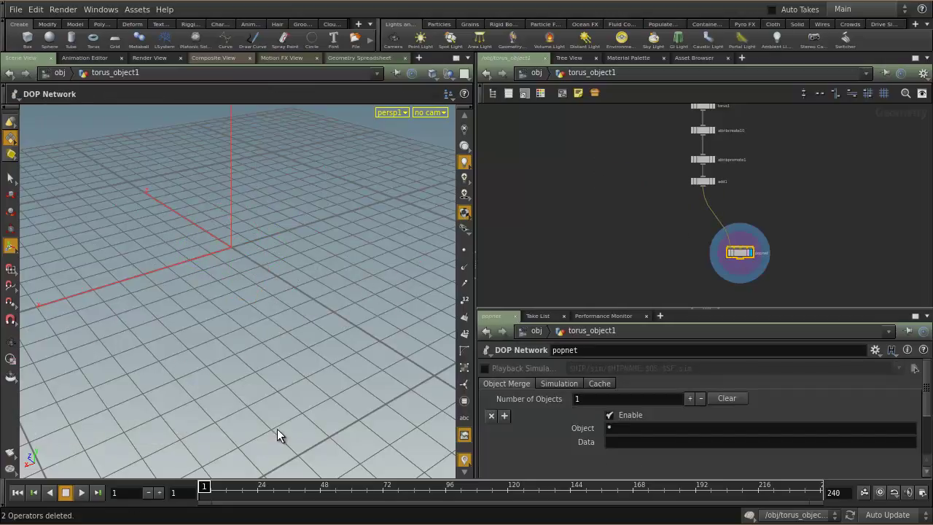
pyautogui.moveTo(741, 253); pyautogui.dragTo(700, 230)
# Play the popnet simulation briefly from frame 1 and stop it to check for particles.
pyautogui.scroll(3, 721, 221)
pyautogui.press('Escape')
pyautogui.moveTo(297, 304); pyautogui.dragTo(294, 396)
pyautogui.press('Return')
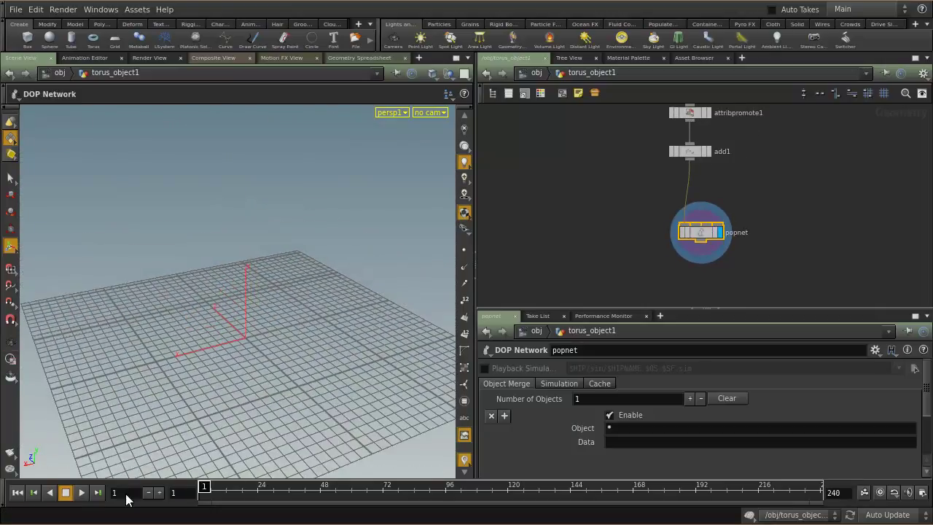
pyautogui.click(82, 495)
pyautogui.click(68, 495)
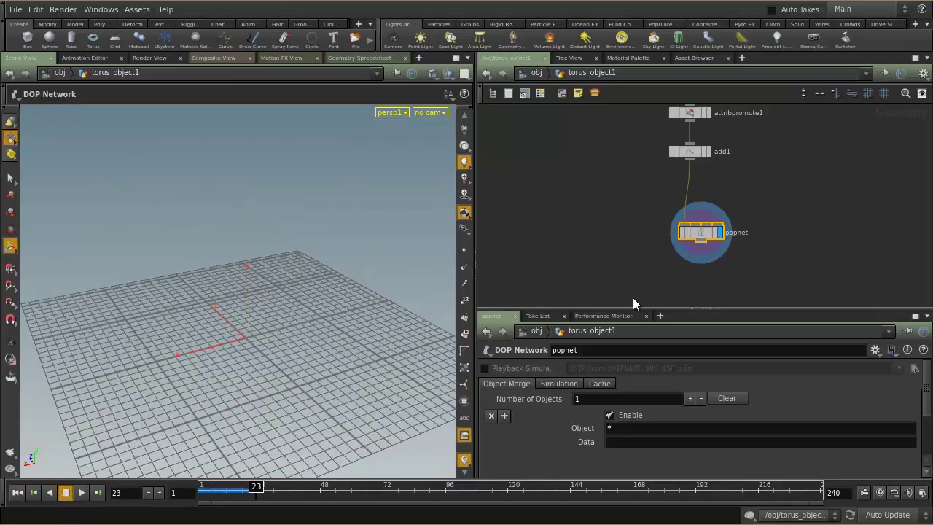
# Delete the add1 node between attribpromote1 and popnet and reset the timeline to frame 1.
pyautogui.moveTo(738, 202); pyautogui.dragTo(729, 256, button='middle')
pyautogui.moveTo(719, 251); pyautogui.dragTo(612, 212)
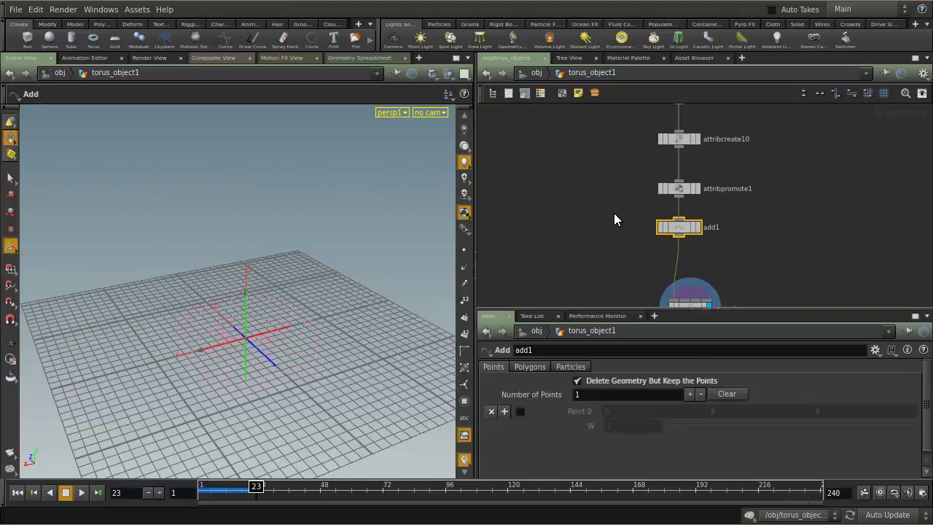
pyautogui.press('Delete')
pyautogui.click(18, 493)
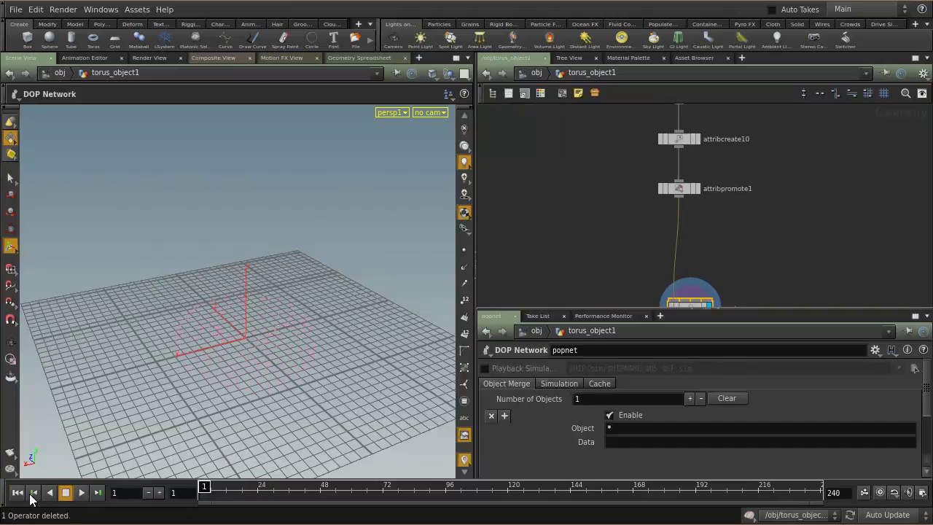
pyautogui.moveTo(324, 339); pyautogui.dragTo(357, 347)
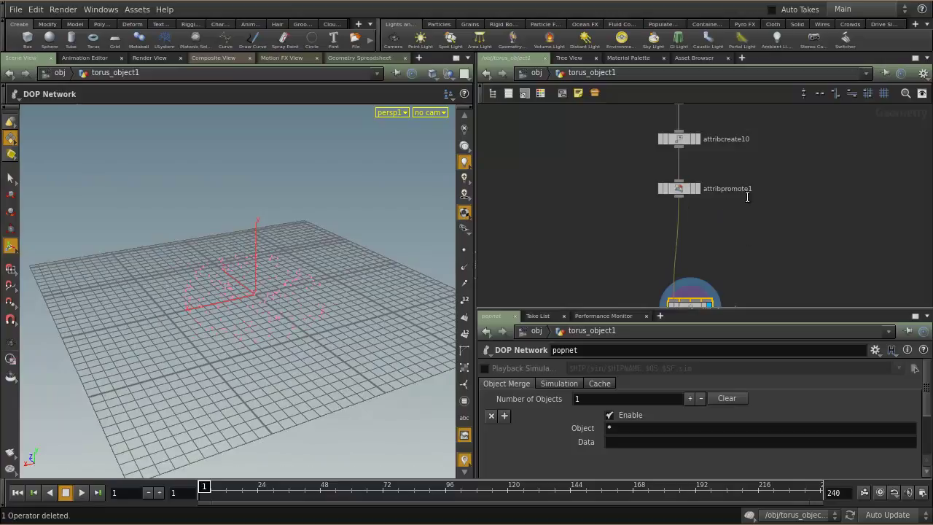
# Delete the Attribute Create nodes and attribpromote1 between torus1 and popnet.
pyautogui.click(684, 140)
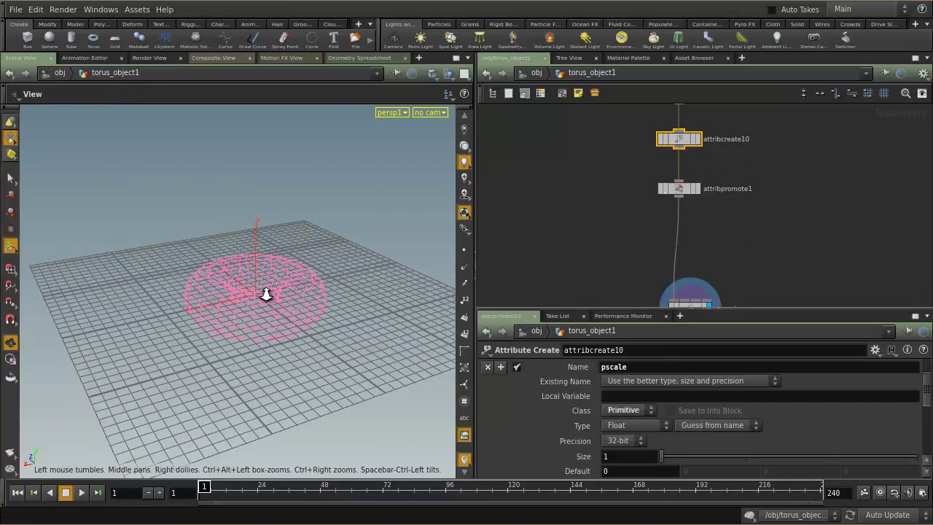
pyautogui.moveTo(267, 291); pyautogui.dragTo(385, 304)
pyautogui.moveTo(685, 296); pyautogui.dragTo(683, 252, button='middle')
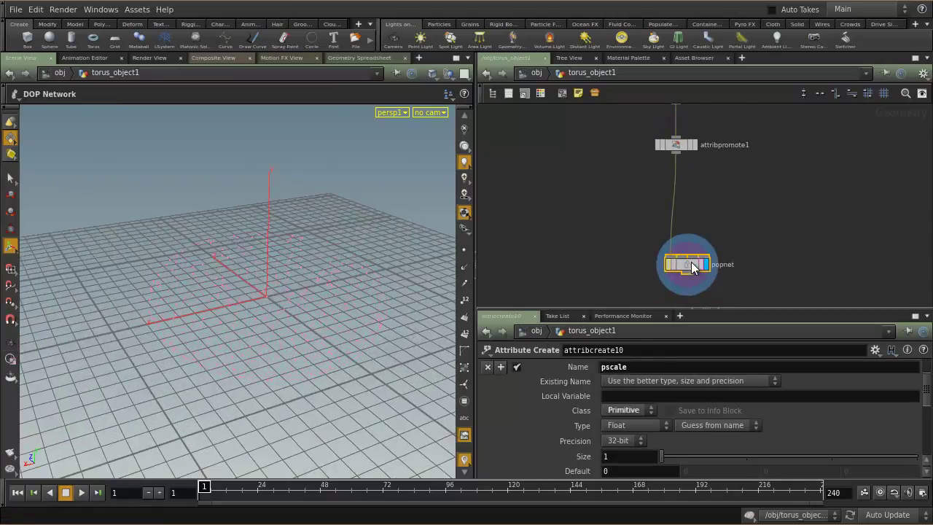
pyautogui.click(706, 264)
pyautogui.moveTo(281, 302)
pyautogui.keyDown('alt'); pyautogui.mouseDown()
pyautogui.moveTo(293, 277)
pyautogui.moveTo(282, 289)
pyautogui.mouseUp(); pyautogui.keyUp('alt')
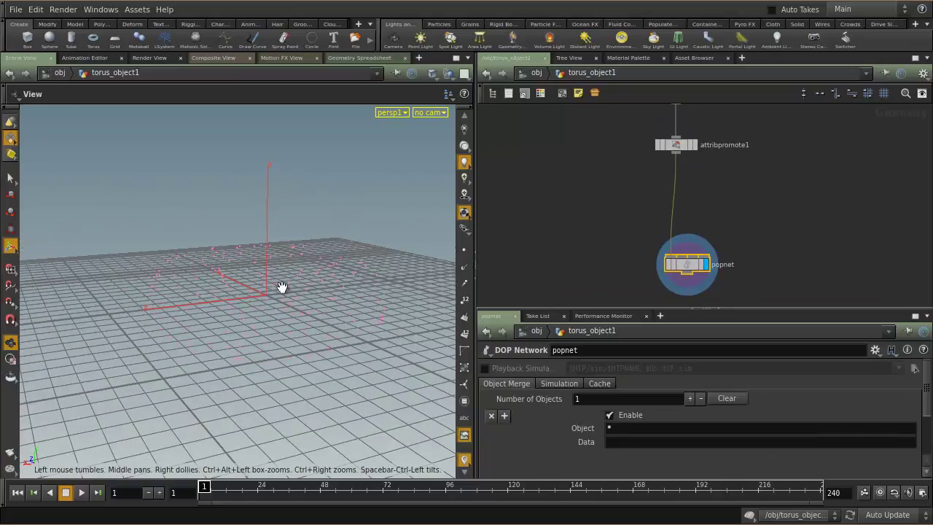
pyautogui.moveTo(732, 183); pyautogui.dragTo(729, 264, button='middle')
pyautogui.moveTo(752, 202); pyautogui.dragTo(583, 170)
pyautogui.press('Delete')
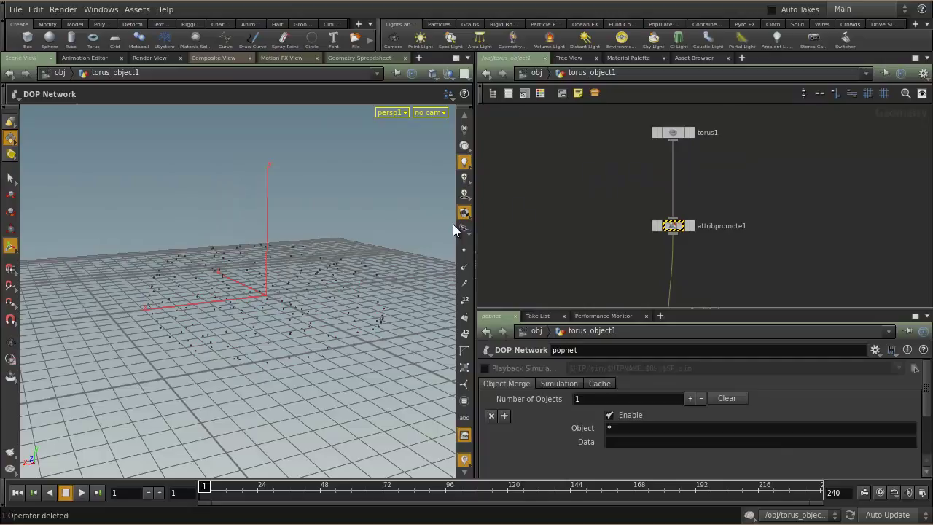
pyautogui.moveTo(708, 261); pyautogui.dragTo(698, 189, button='middle')
pyautogui.moveTo(710, 180); pyautogui.dragTo(621, 132)
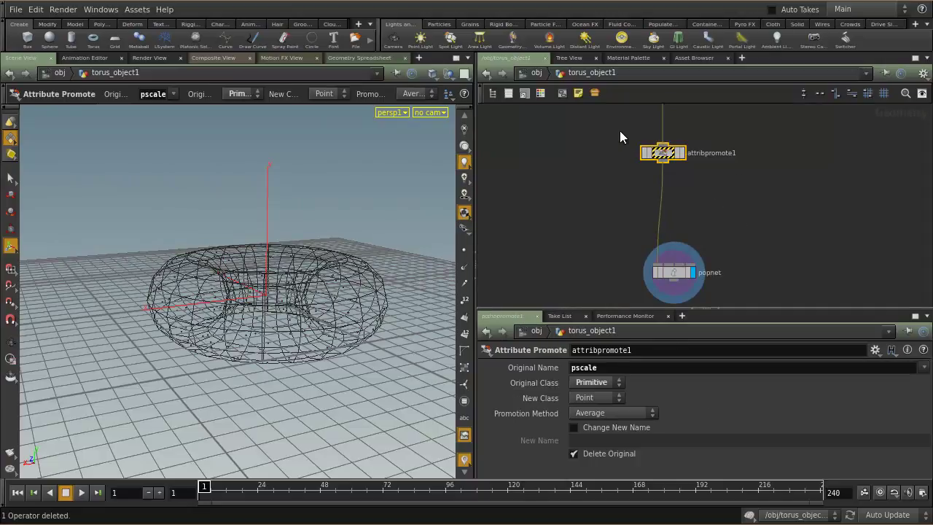
pyautogui.press('Delete')
# Move popnet up the network so it sits directly beneath torus1.
pyautogui.click(674, 272)
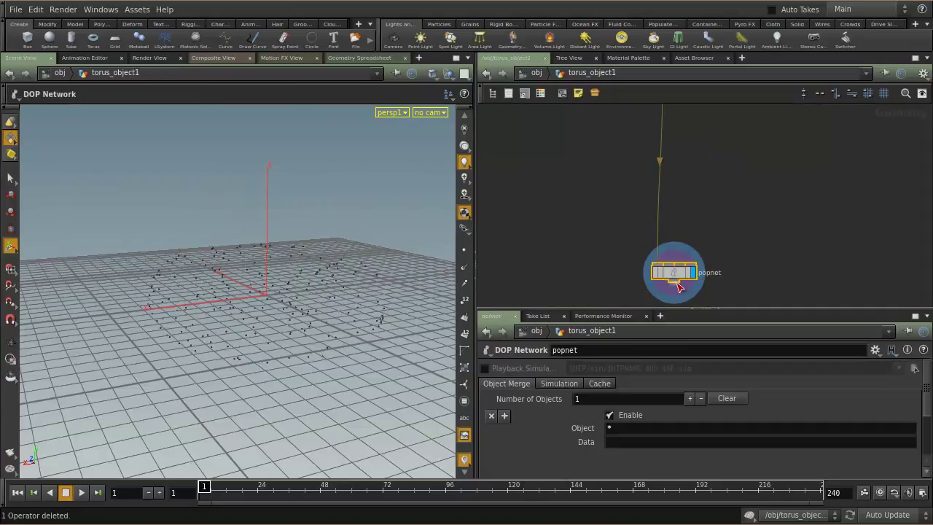
pyautogui.moveTo(681, 250); pyautogui.dragTo(684, 178)
pyautogui.moveTo(723, 162); pyautogui.dragTo(710, 234, button='middle')
pyautogui.moveTo(674, 249); pyautogui.dragTo(662, 176)
pyautogui.moveTo(626, 194); pyautogui.dragTo(708, 207, button='right')
pyautogui.moveTo(722, 203); pyautogui.dragTo(661, 280, button='middle')
pyautogui.moveTo(731, 291); pyautogui.dragTo(698, 277, button='right')
pyautogui.moveTo(724, 294); pyautogui.dragTo(700, 267, button='middle')
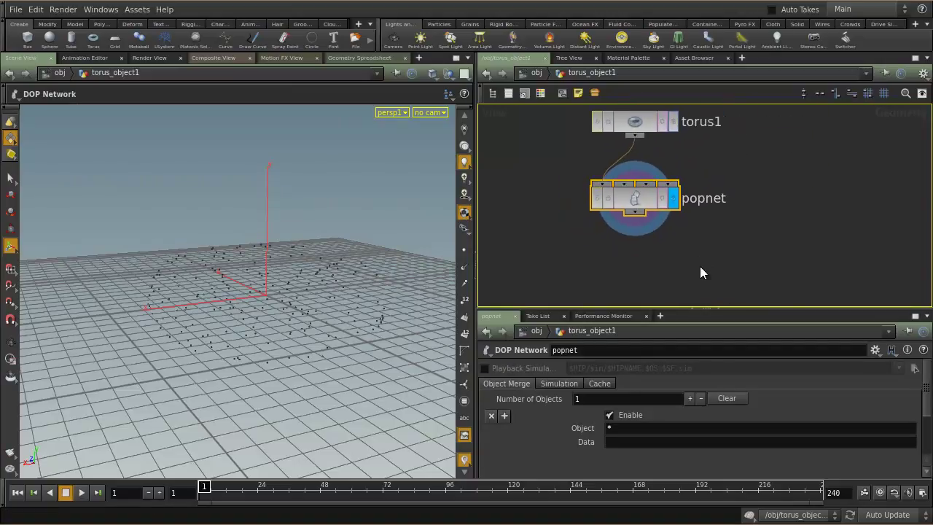
# Go inside popnet and scrub the particle simulation forward to frame 23.
pyautogui.doubleClick(638, 198)
pyautogui.moveTo(798, 202); pyautogui.dragTo(764, 298, button='middle')
pyautogui.scroll(1, 707, 270)
pyautogui.scroll(2, 737, 250)
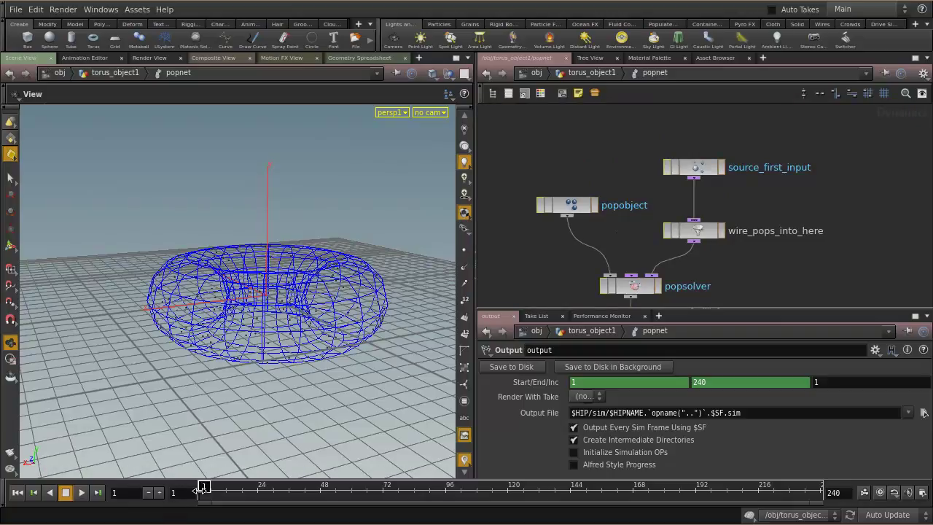
pyautogui.moveTo(203, 487); pyautogui.dragTo(256, 488)
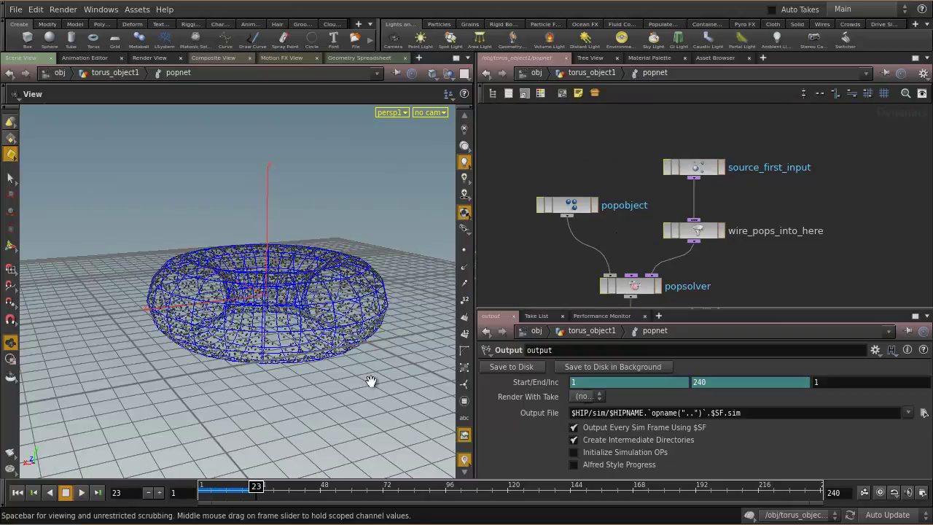
# Examine the geometry attributes listed in the node info of source_first_input.
pyautogui.moveTo(821, 184); pyautogui.dragTo(796, 163, button='middle')
pyautogui.click(679, 143)
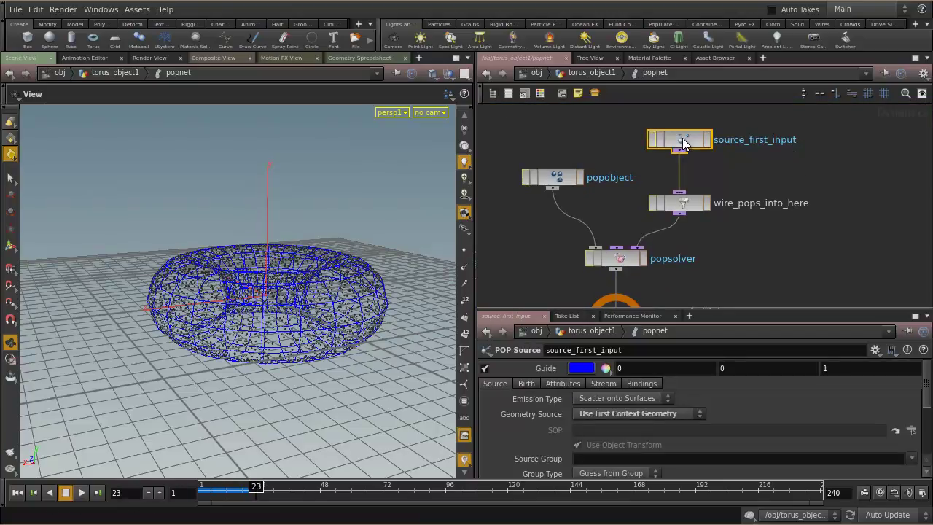
pyautogui.middleClick(681, 145)
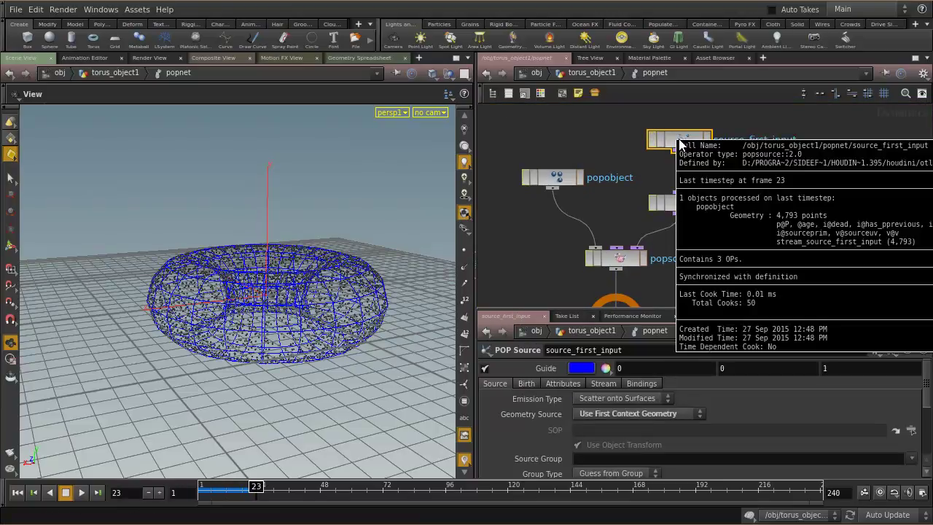
pyautogui.moveTo(807, 177); pyautogui.dragTo(652, 175, button='middle')
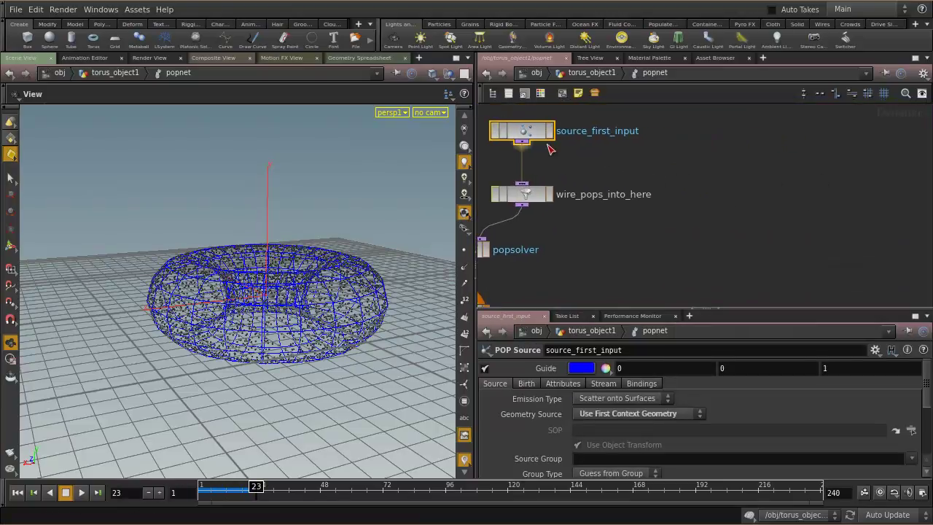
pyautogui.middleClick(530, 137)
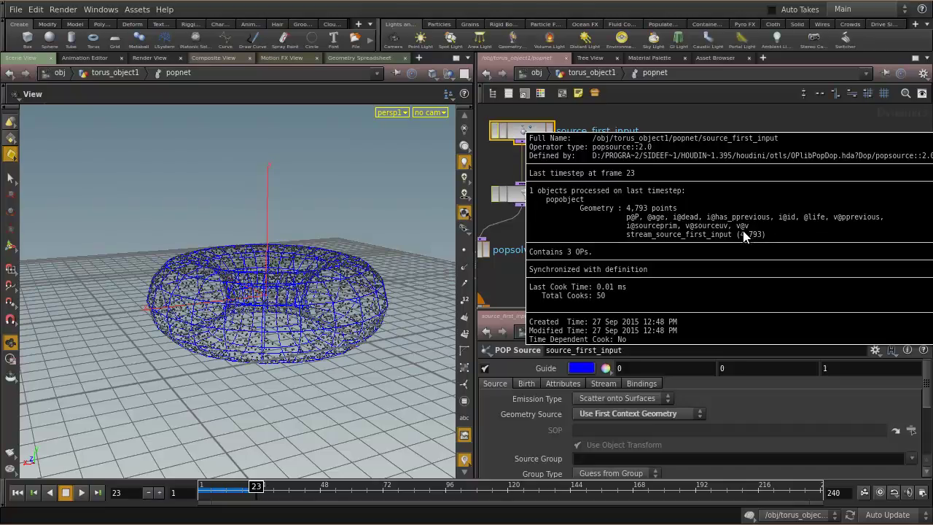
pyautogui.press('h')
# Compare the popsolver settings with the source_first_input node's parameters and attribute info.
pyautogui.click(616, 229)
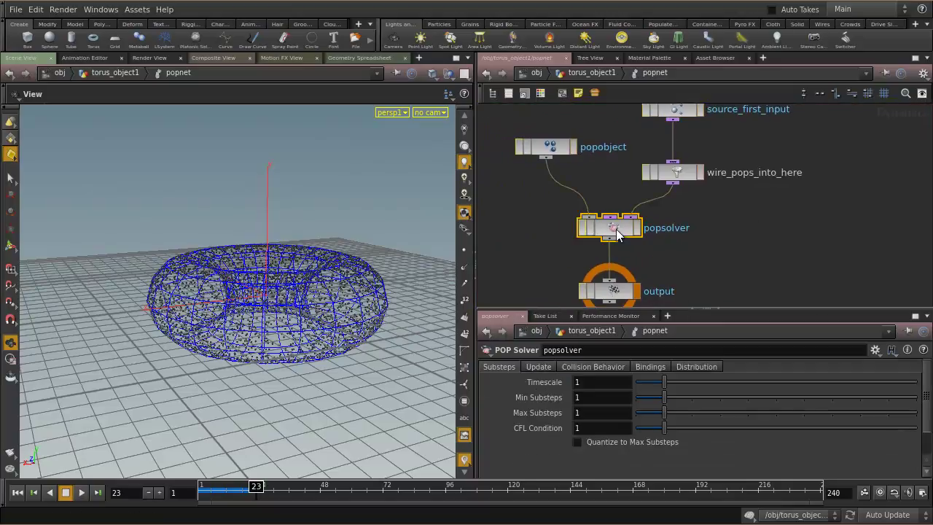
pyautogui.moveTo(737, 225); pyautogui.dragTo(739, 246, button='middle')
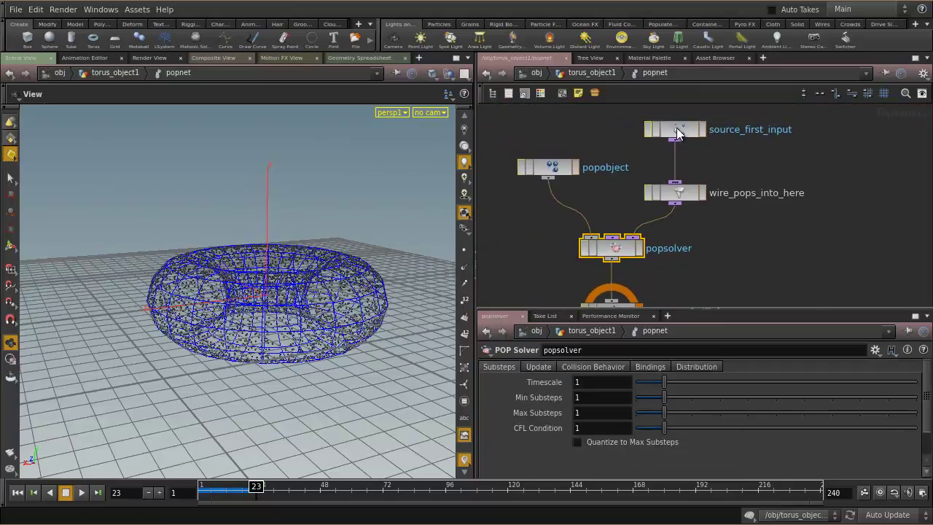
pyautogui.click(678, 132)
pyautogui.click(620, 252)
pyautogui.click(683, 132)
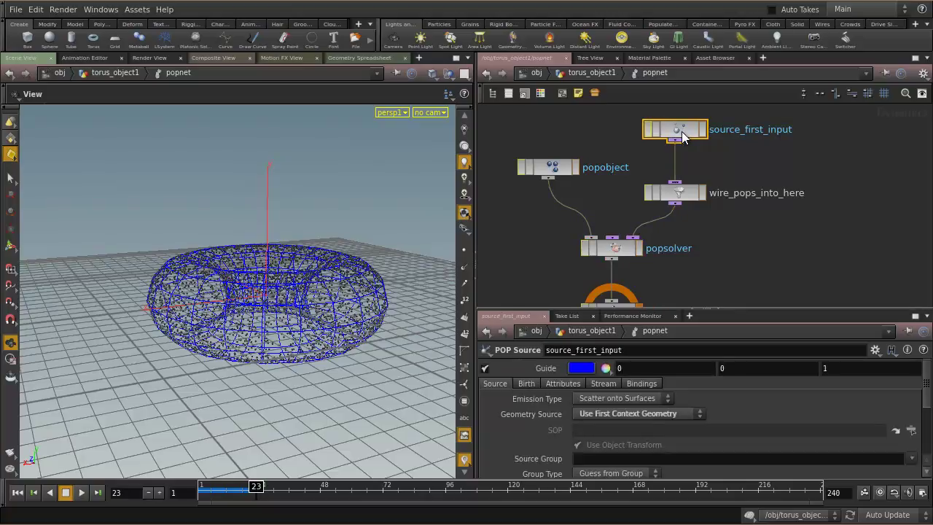
pyautogui.moveTo(683, 136); pyautogui.dragTo(886, 237, button='middle')
pyautogui.click(621, 249)
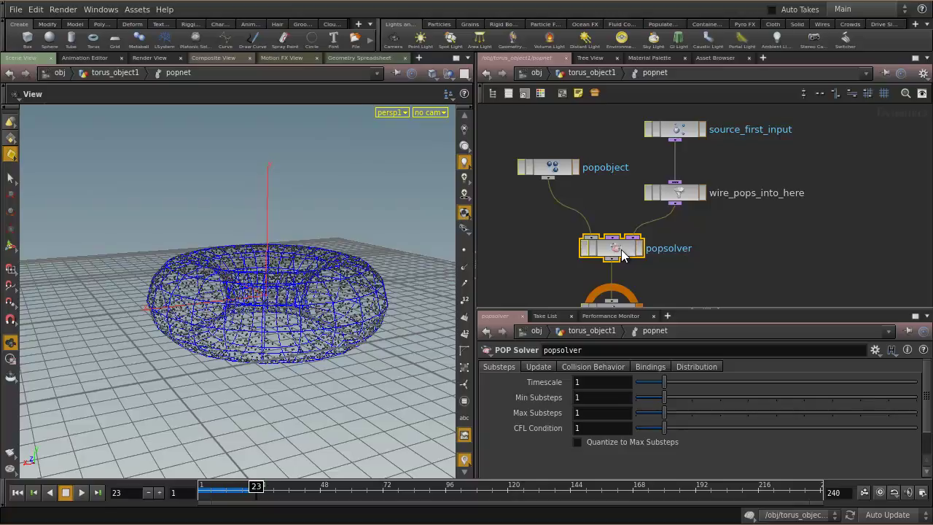
pyautogui.moveTo(765, 218); pyautogui.dragTo(743, 257, button='middle')
pyautogui.moveTo(706, 210); pyautogui.dragTo(708, 223, button='middle')
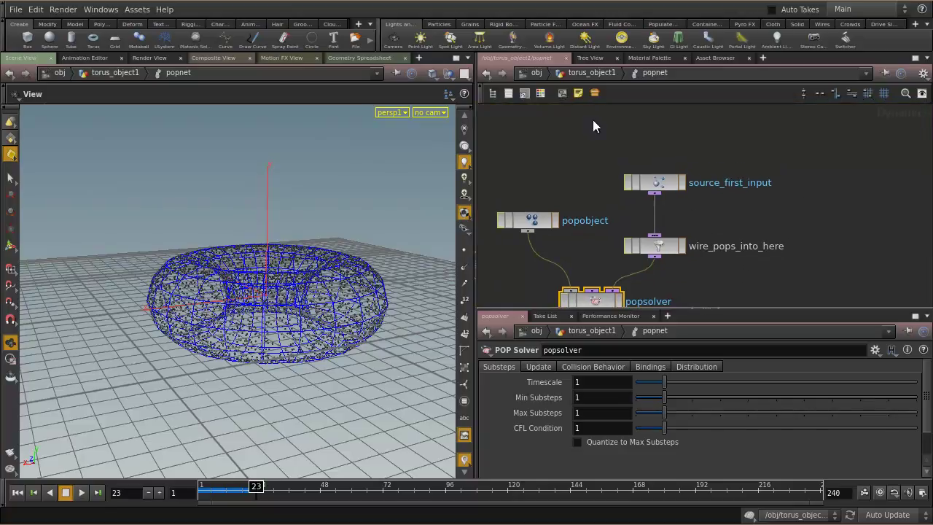
# Return to the torus_object1 network and move popnet farther below torus1.
pyautogui.click(585, 72)
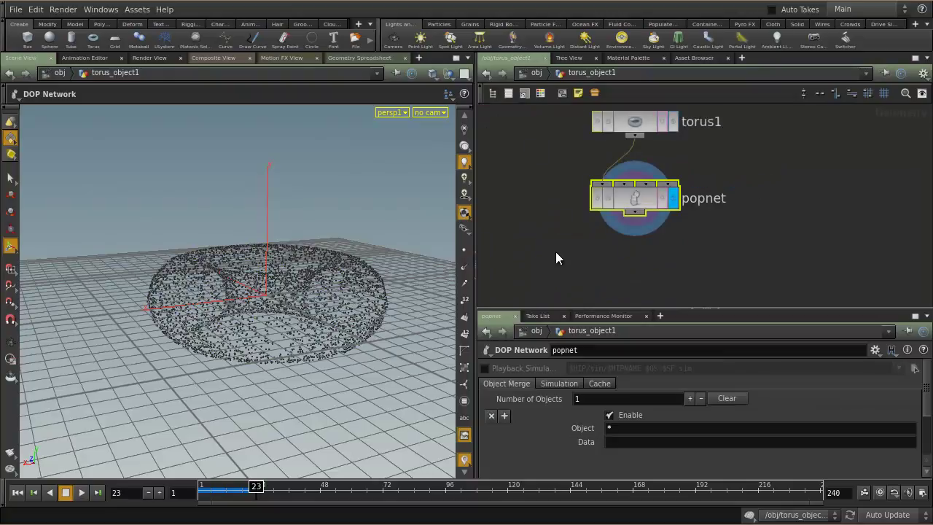
pyautogui.moveTo(638, 194); pyautogui.dragTo(638, 264)
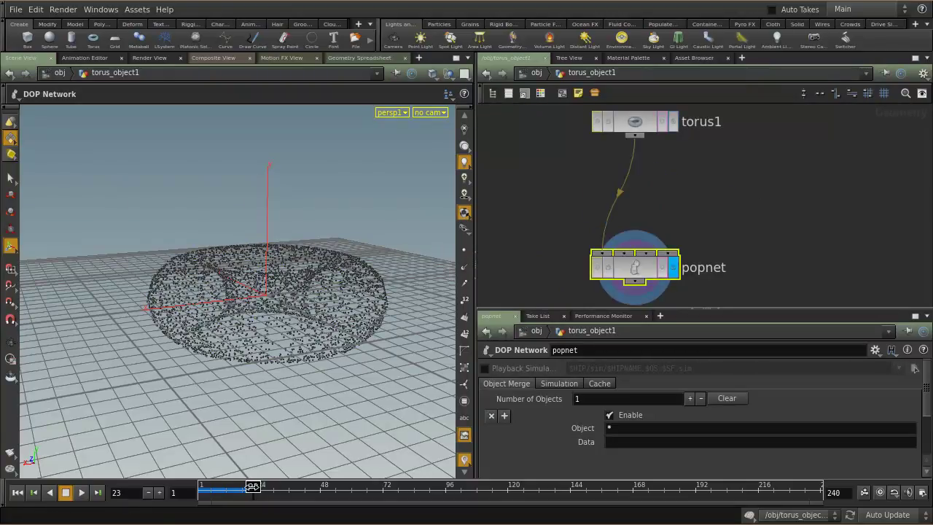
# Play the popnet simulation from the start to frame 51 and inspect the particles up close.
pyautogui.moveTo(254, 486); pyautogui.dragTo(202, 492)
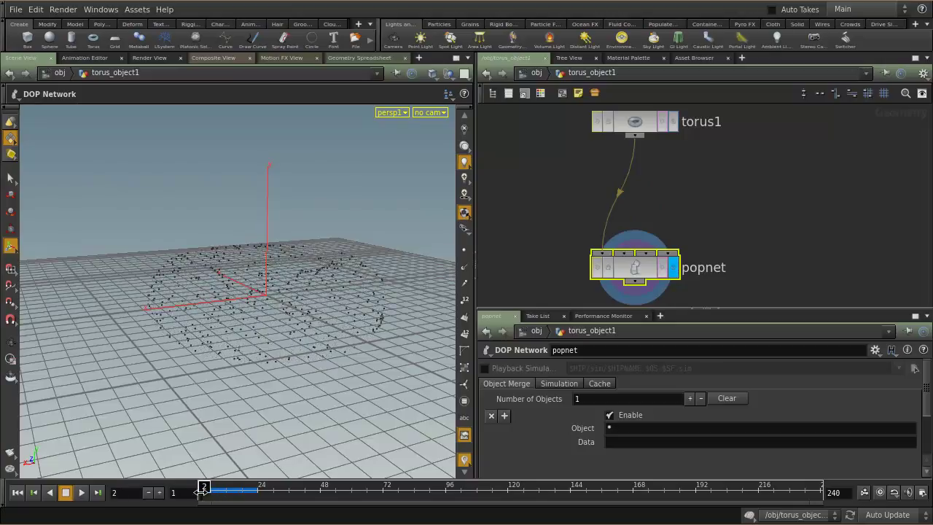
pyautogui.click(81, 494)
pyautogui.click(77, 494)
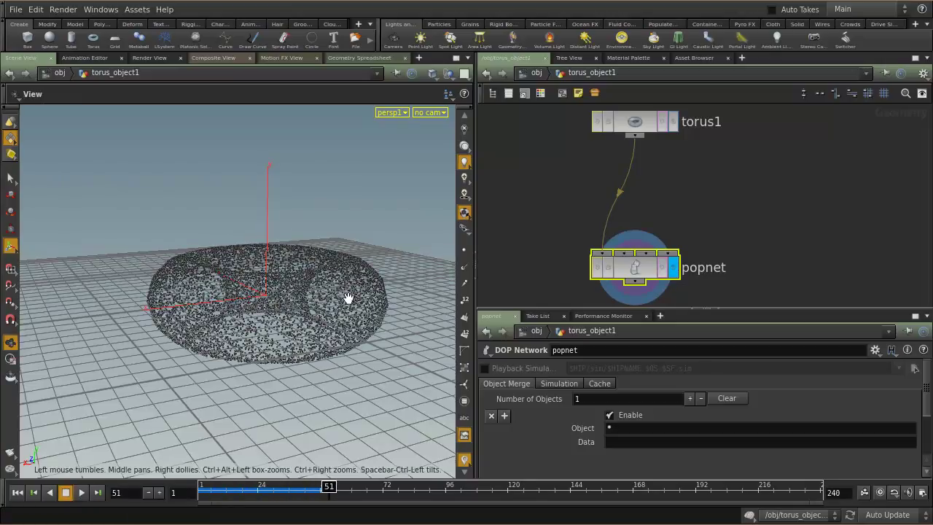
pyautogui.keyDown('alt'); pyautogui.moveTo(350, 302); pyautogui.dragTo(345, 320); pyautogui.keyUp('alt')
pyautogui.keyDown('alt'); pyautogui.moveTo(345, 319); pyautogui.dragTo(282, 329, button='middle'); pyautogui.keyUp('alt')
pyautogui.moveTo(281, 329); pyautogui.dragTo(330, 336)
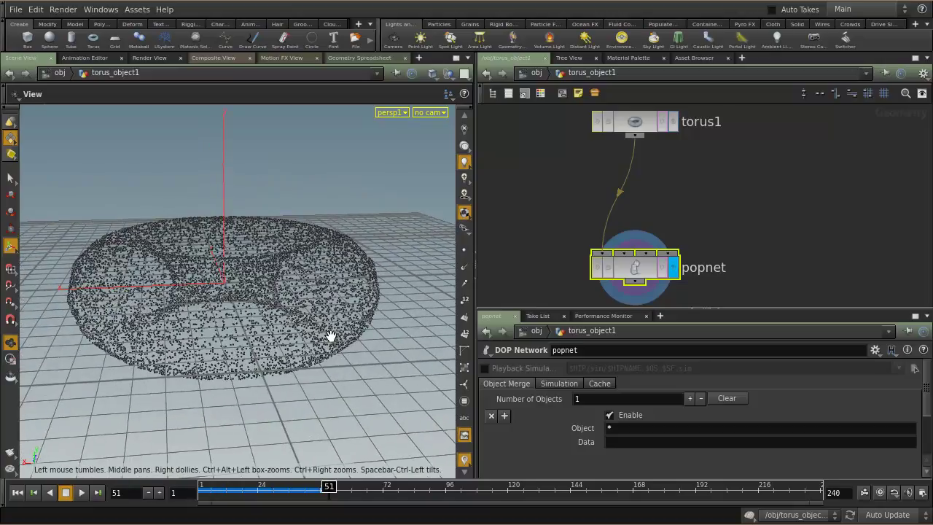
# Inside popnet, insert a Gravity Force node between popsolver and output.
pyautogui.doubleClick(634, 269)
pyautogui.moveTo(720, 288); pyautogui.dragTo(741, 159, button='middle')
pyautogui.moveTo(608, 229); pyautogui.dragTo(608, 291)
pyautogui.click(614, 177)
pyautogui.press('Tab')
pyautogui.write('gra')
pyautogui.click(754, 200)
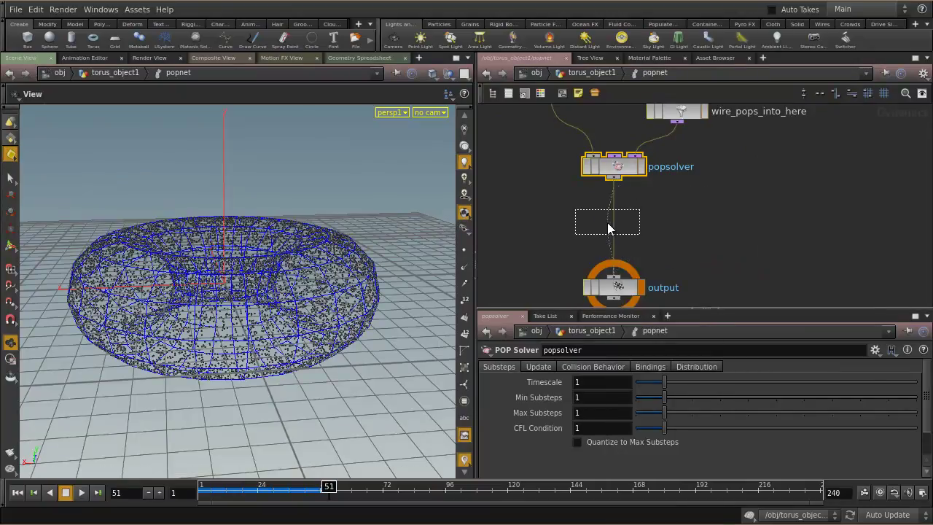
pyautogui.click(611, 226)
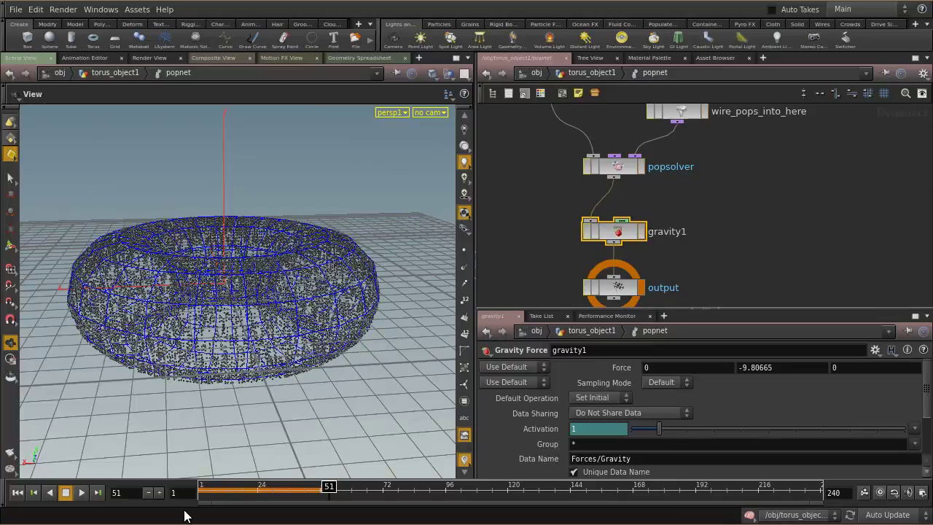
# Play the simulation from frame 1 to check the gravity effect on the particles, and rewind it.
pyautogui.click(17, 492)
pyautogui.click(82, 493)
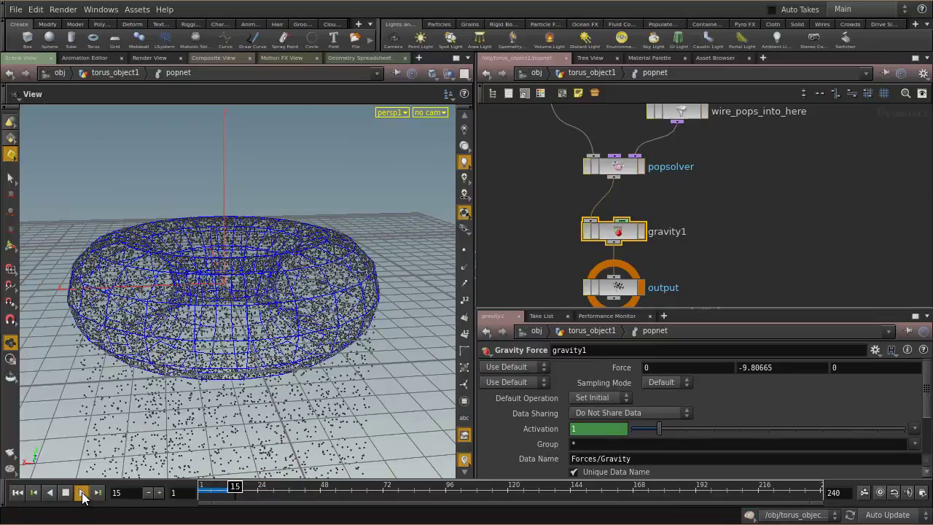
pyautogui.click(16, 493)
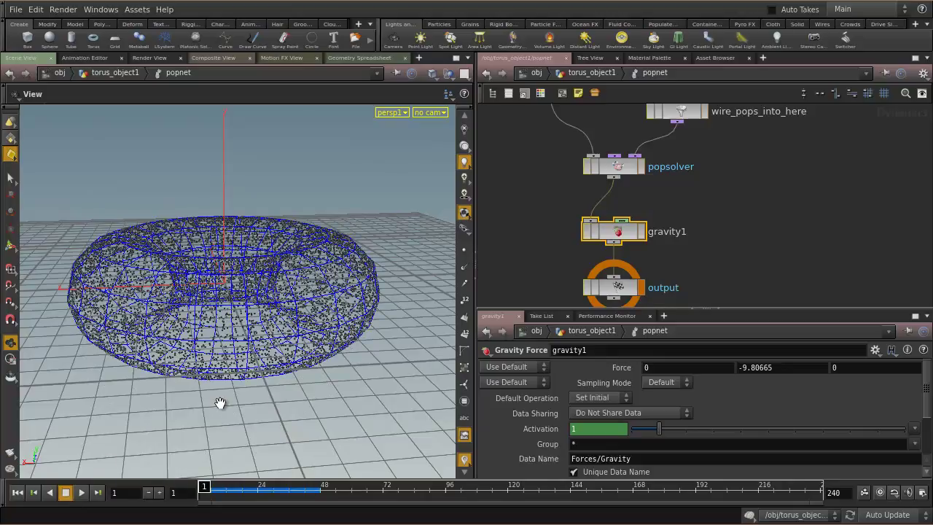
# Delete the gravity1 node and move output back up beneath popsolver.
pyautogui.moveTo(717, 206)
pyautogui.mouseDown(button='middle')
pyautogui.moveTo(721, 275)
pyautogui.moveTo(720, 196)
pyautogui.mouseUp(button='middle')
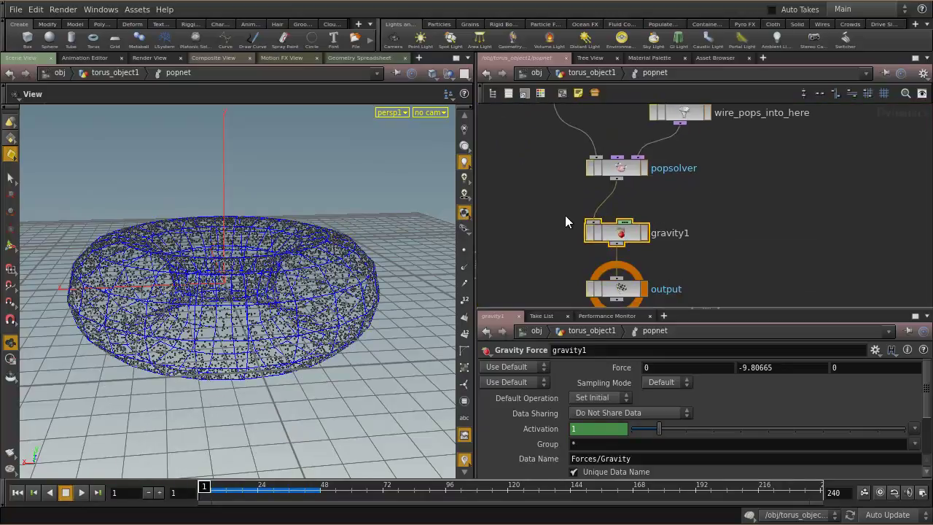
pyautogui.press('Delete')
pyautogui.moveTo(617, 289); pyautogui.dragTo(618, 233)
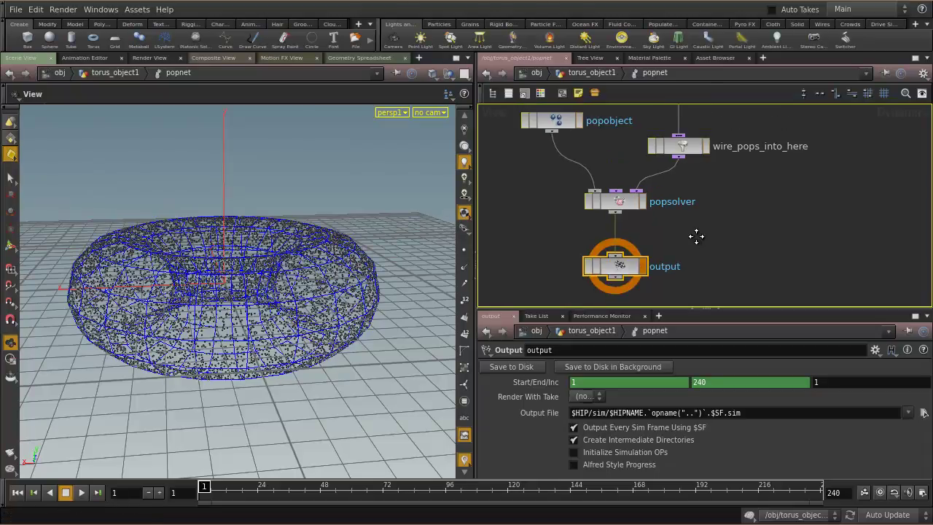
pyautogui.press('h')
# Return to torus_object1 and insert an Attribute Create node between torus1 and popnet.
pyautogui.click(592, 73)
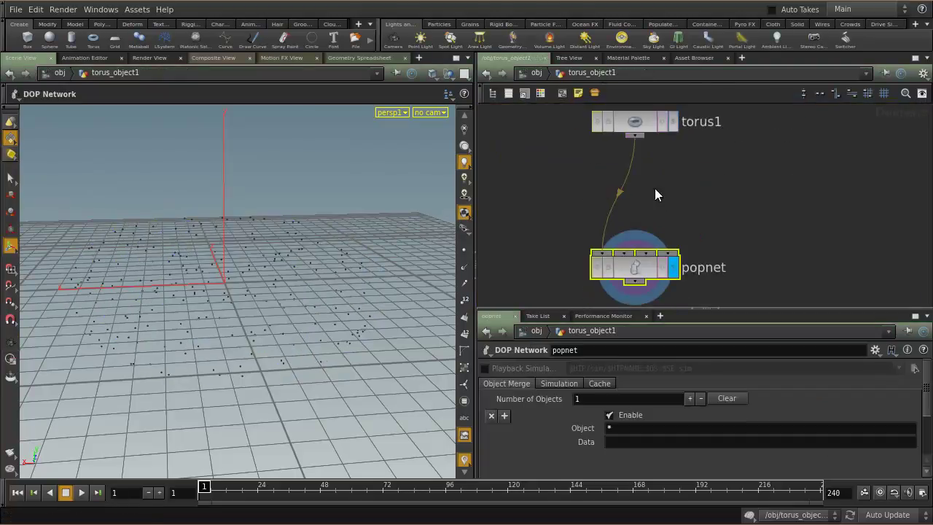
pyautogui.click(636, 165)
pyautogui.press('Tab')
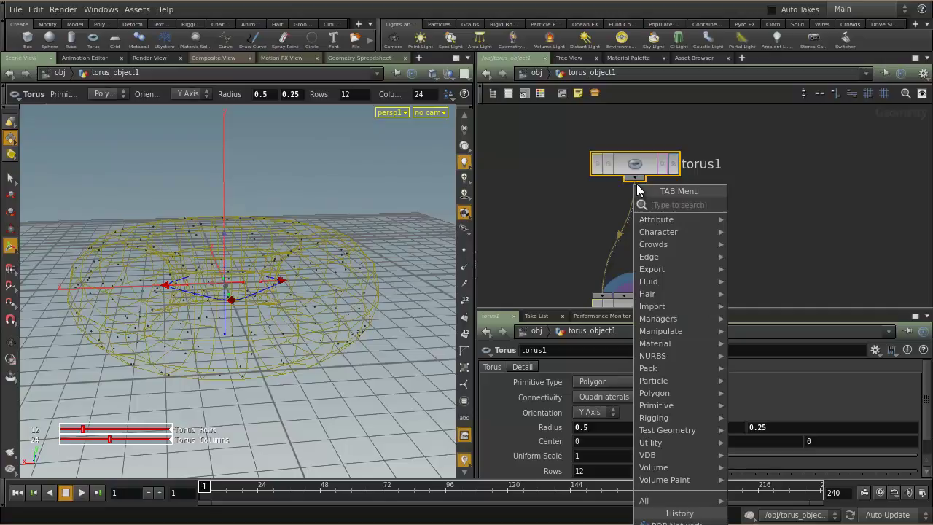
pyautogui.moveTo(656, 219)
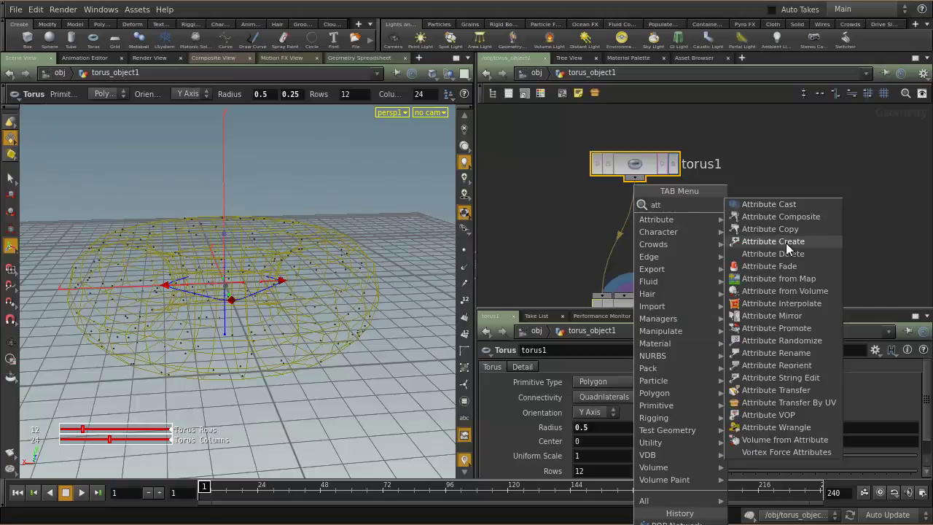
pyautogui.click(791, 242)
pyautogui.click(630, 231)
pyautogui.moveTo(715, 256); pyautogui.dragTo(706, 232, button='middle')
# Name the new attribute on attribcreate1 gravity.
pyautogui.moveTo(651, 398); pyautogui.dragTo(583, 402)
pyautogui.write('gravity')
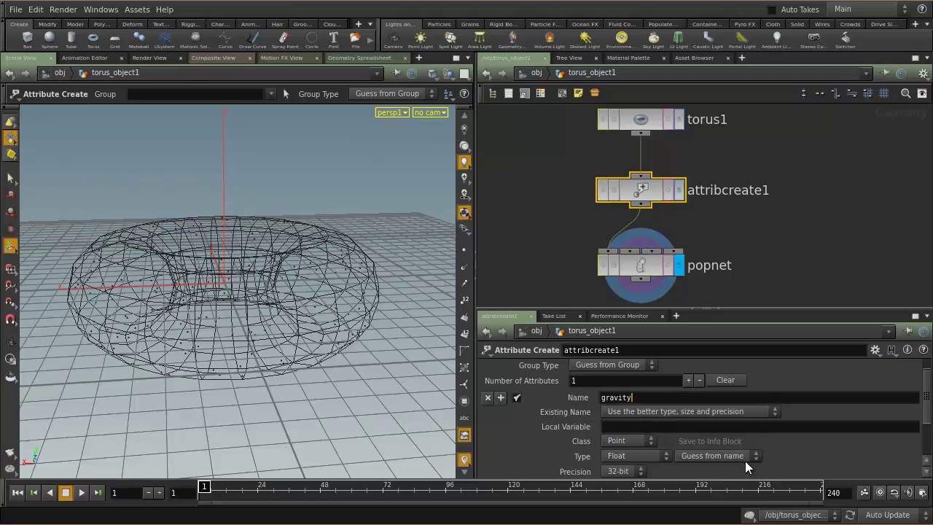
pyautogui.press('Return')
# Open the popnet network and select source_first_input to view its POP Source settings.
pyautogui.doubleClick(645, 269)
pyautogui.moveTo(697, 290); pyautogui.dragTo(690, 260, button='middle')
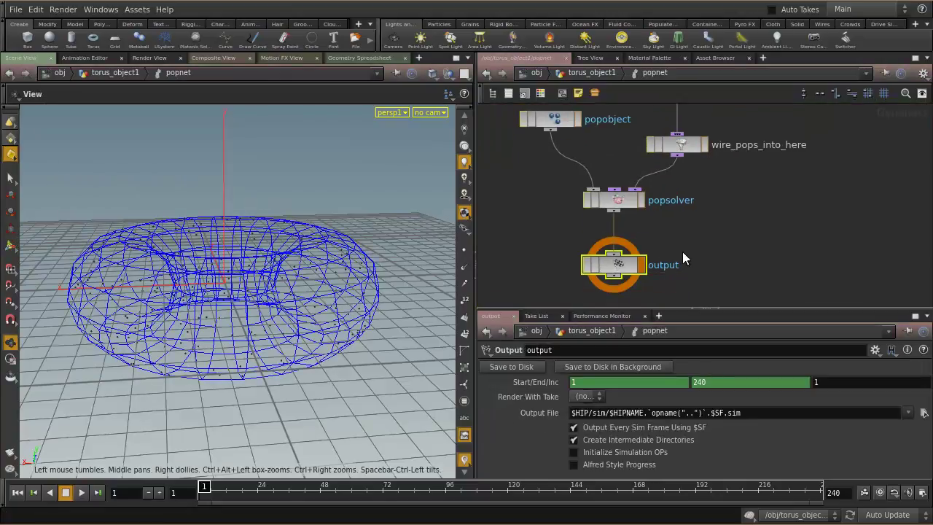
pyautogui.click(687, 134)
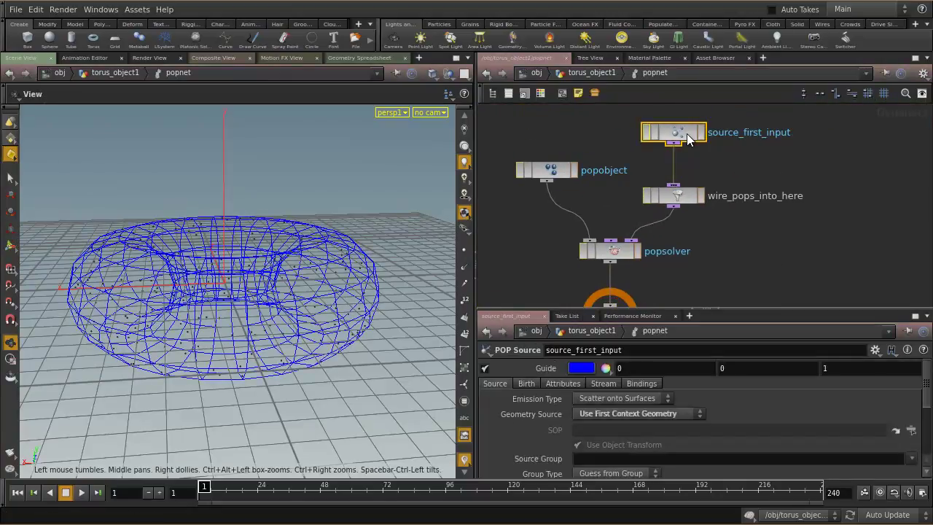
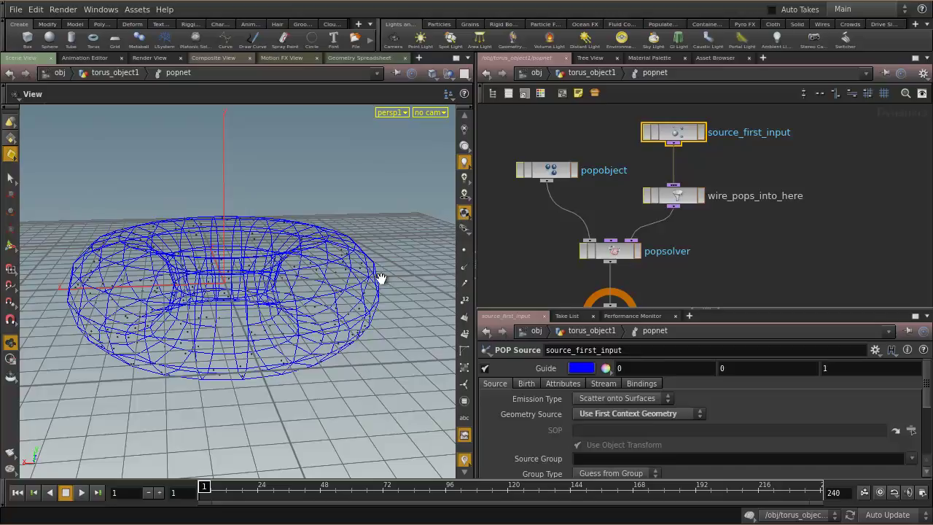
# Return to torus_object1 and review the attribute name and value settings of attribcreate1.
pyautogui.click(606, 75)
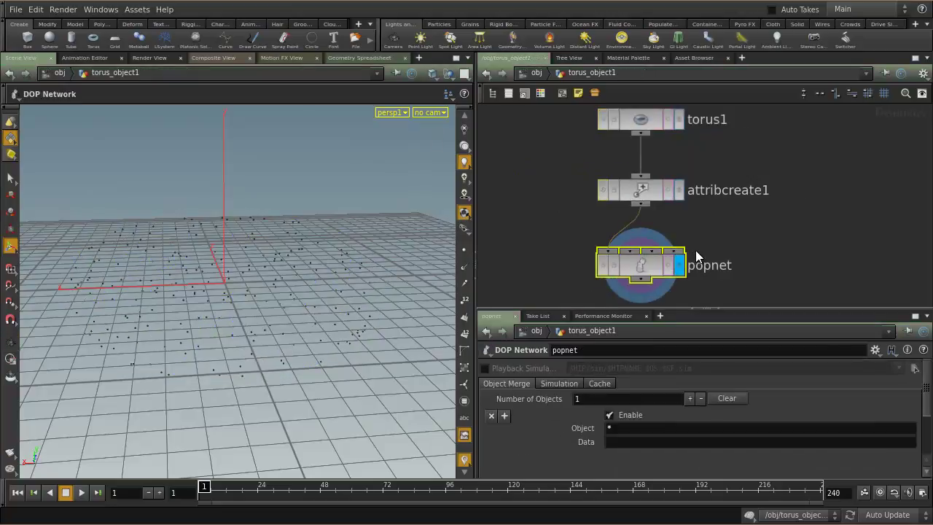
pyautogui.moveTo(751, 245); pyautogui.dragTo(750, 230, button='middle')
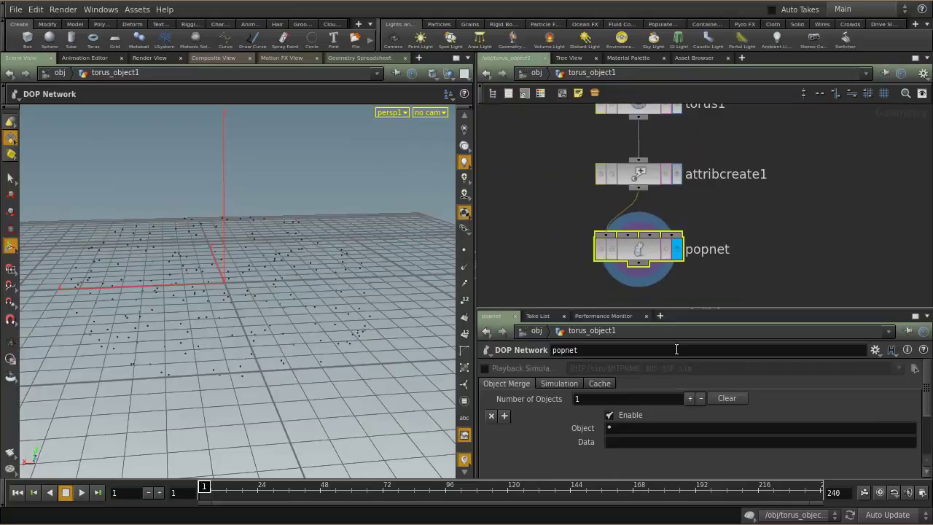
pyautogui.click(639, 173)
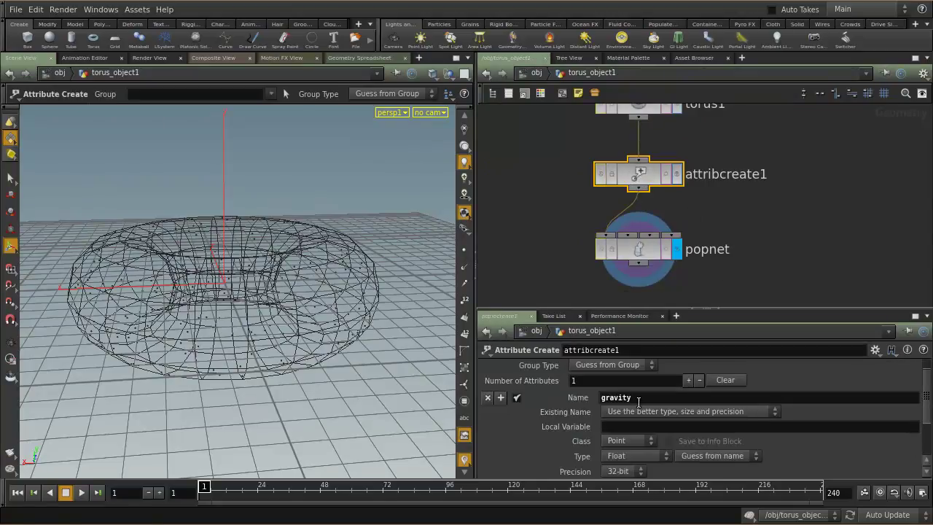
pyautogui.scroll(-4, 670, 413)
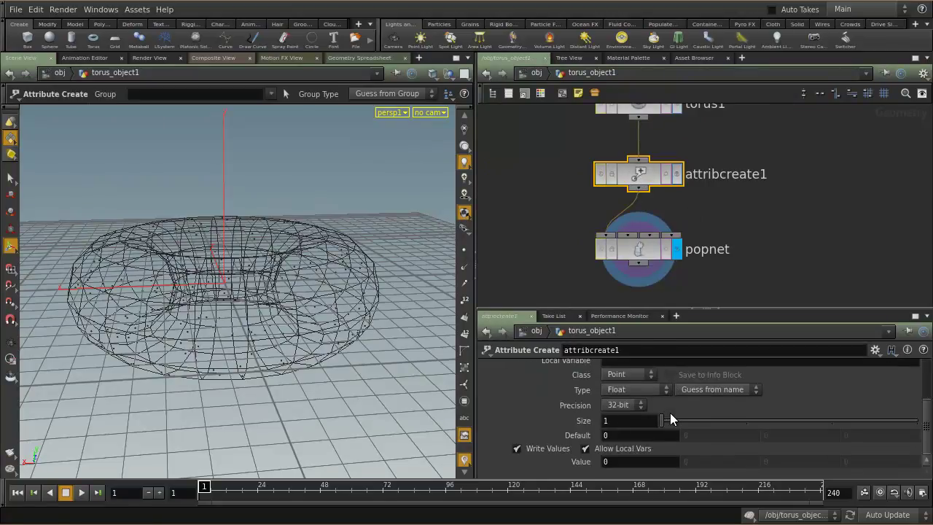
pyautogui.moveTo(626, 461); pyautogui.dragTo(596, 464)
pyautogui.scroll(3, 651, 397)
pyautogui.doubleClick(616, 399)
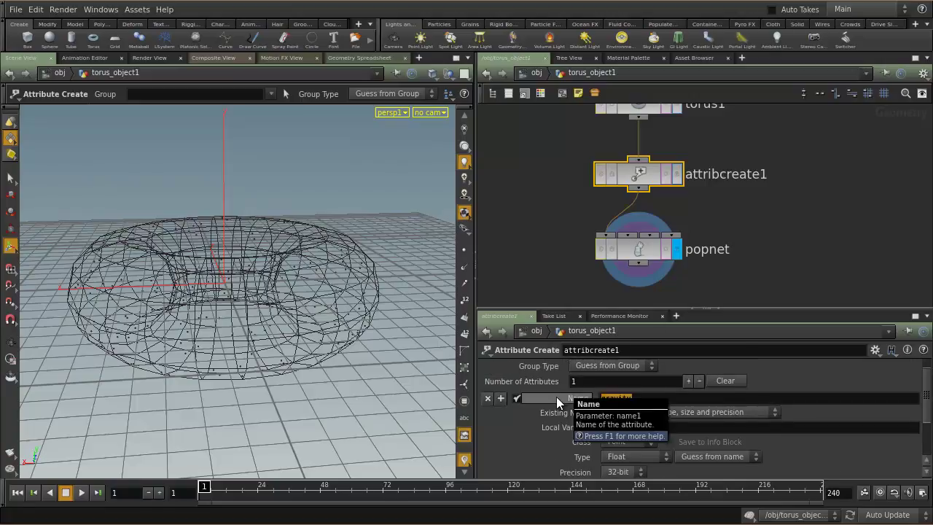
# Open popnet and examine the popsolver parameters and the nodes wired into it.
pyautogui.doubleClick(640, 250)
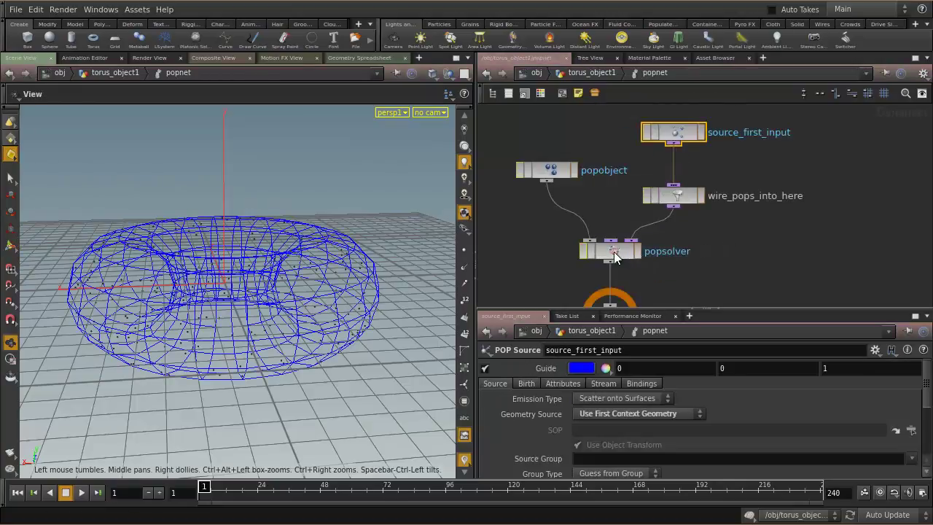
pyautogui.click(614, 251)
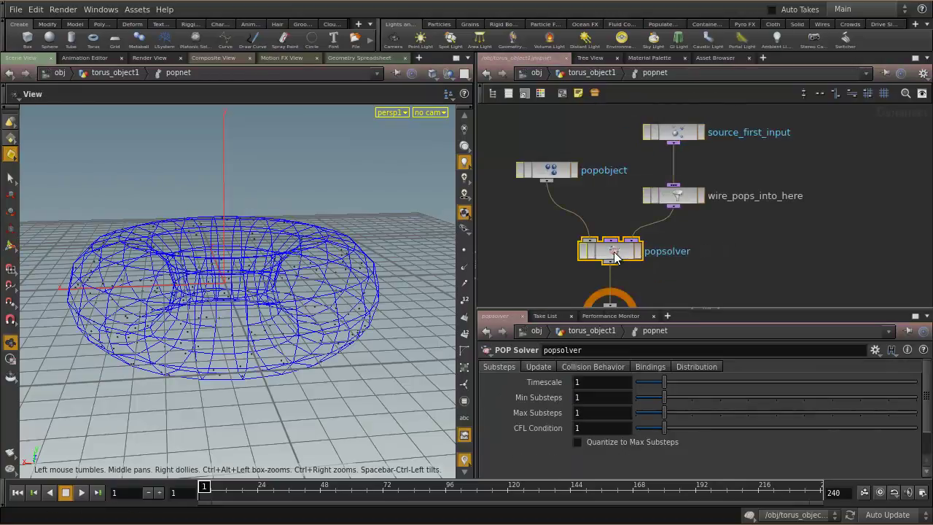
pyautogui.moveTo(675, 132); pyautogui.dragTo(875, 218, button='middle')
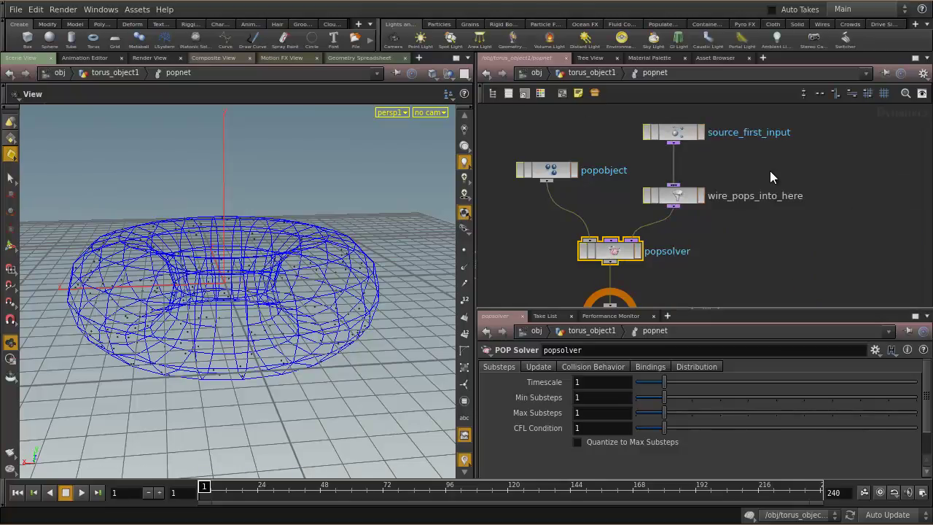
pyautogui.moveTo(808, 182); pyautogui.dragTo(628, 187, button='middle')
pyautogui.moveTo(512, 141); pyautogui.dragTo(779, 228, button='middle')
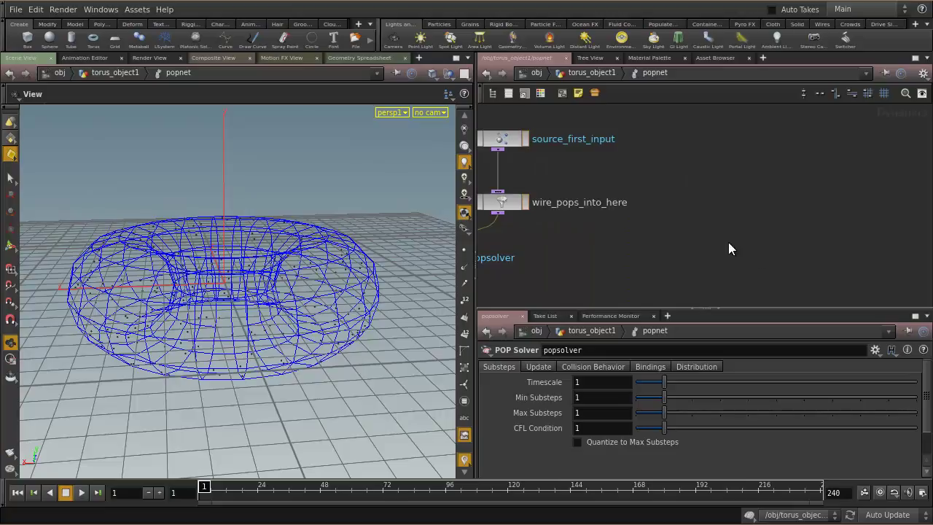
pyautogui.moveTo(645, 235); pyautogui.dragTo(749, 239, button='middle')
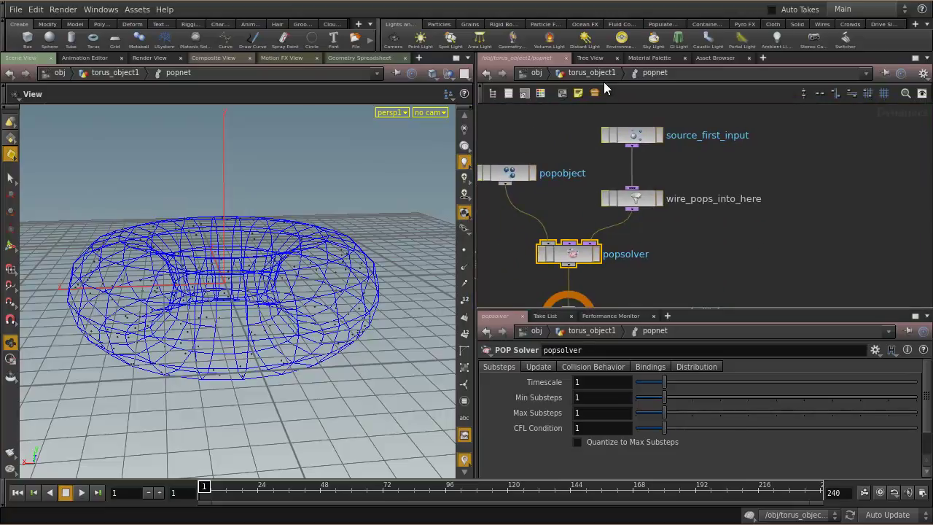
# Return to torus_object1 and rename the attribute on attribcreate1 to v.
pyautogui.click(592, 73)
pyautogui.moveTo(750, 219); pyautogui.dragTo(748, 275, button='middle')
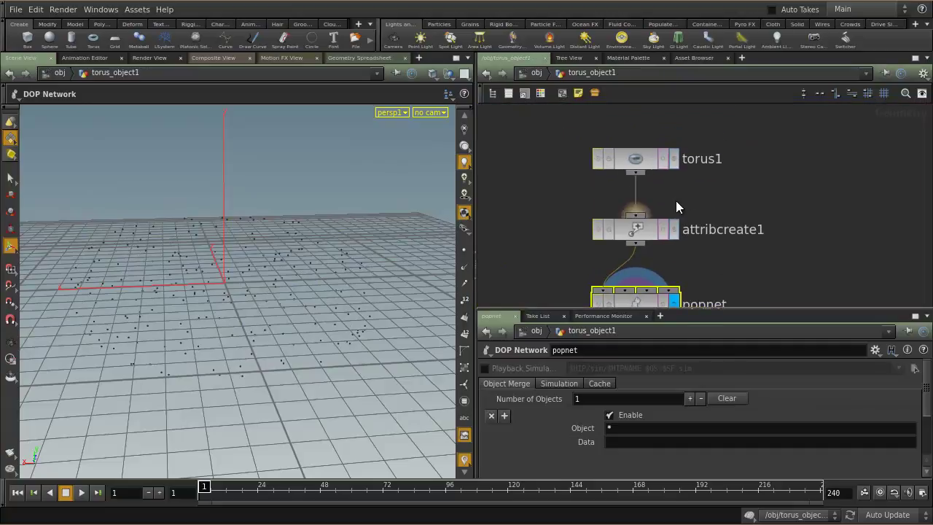
pyautogui.click(638, 232)
pyautogui.moveTo(644, 398); pyautogui.dragTo(529, 400)
pyautogui.write('v')
pyautogui.click(799, 374)
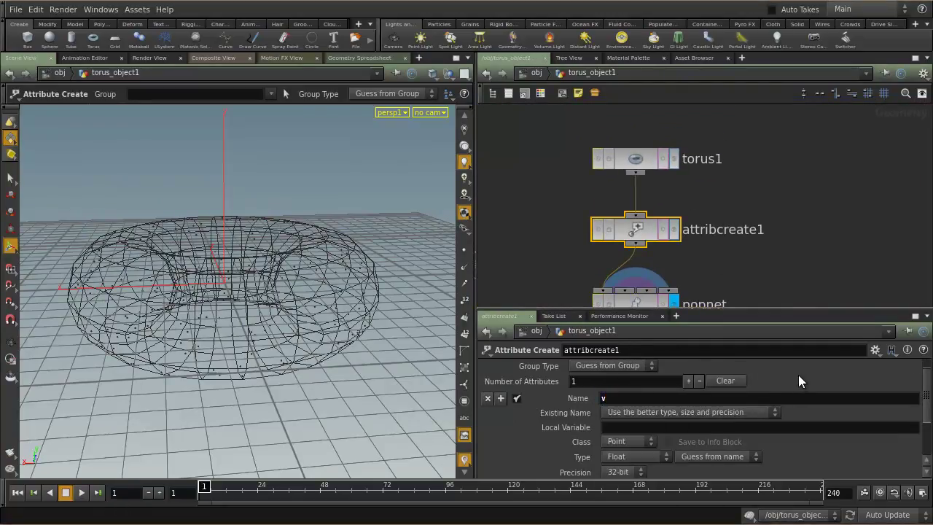
# Change the v attribute's type to Vector and set its value to 0, 15, 0.
pyautogui.moveTo(924, 402); pyautogui.dragTo(927, 448)
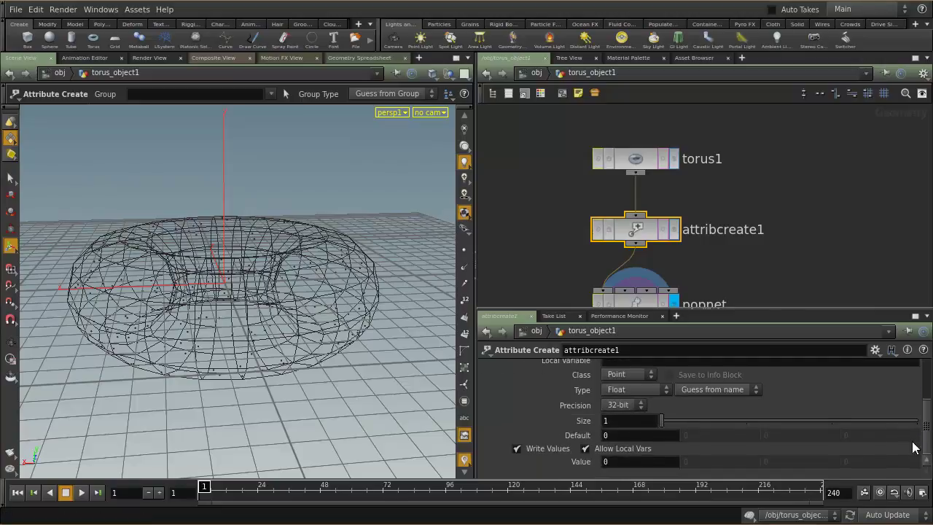
pyautogui.click(637, 387)
pyautogui.click(626, 427)
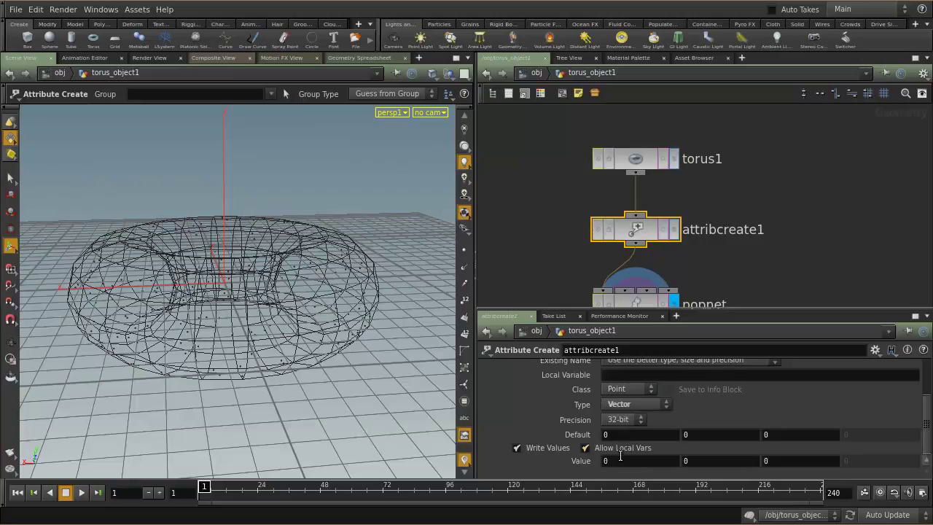
pyautogui.press('Tab')
pyautogui.write('15')
pyautogui.press('Return')
# Compare the attribcreate1 torus with the popnet particles by displaying each node in turn, ending with popnet displayed.
pyautogui.keyDown('alt'); pyautogui.moveTo(385, 347); pyautogui.dragTo(166, 304, button='right'); pyautogui.keyUp('alt')
pyautogui.keyDown('alt'); pyautogui.moveTo(254, 322); pyautogui.dragTo(241, 307); pyautogui.keyUp('alt')
pyautogui.keyDown('alt'); pyautogui.moveTo(241, 306); pyautogui.dragTo(356, 327, button='right'); pyautogui.keyUp('alt')
pyautogui.keyDown('alt'); pyautogui.moveTo(356, 327); pyautogui.dragTo(350, 344); pyautogui.keyUp('alt')
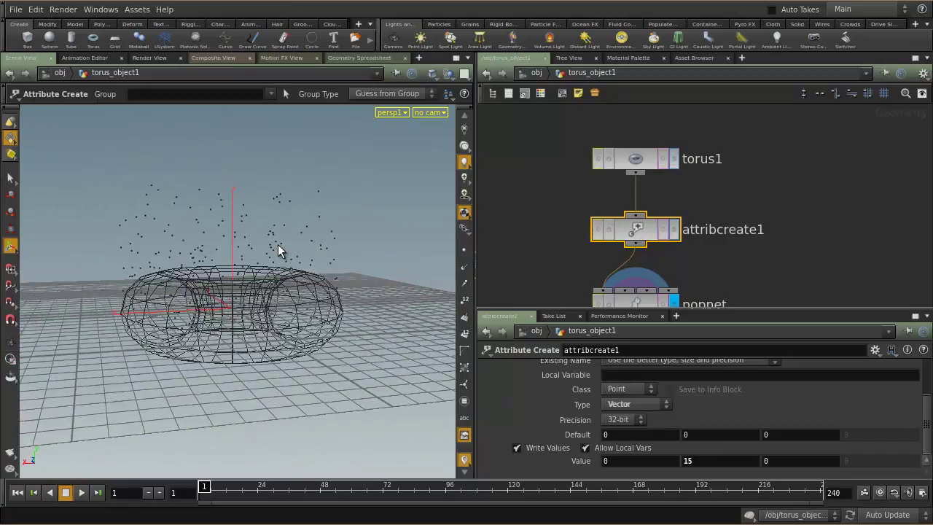
pyautogui.press('r')
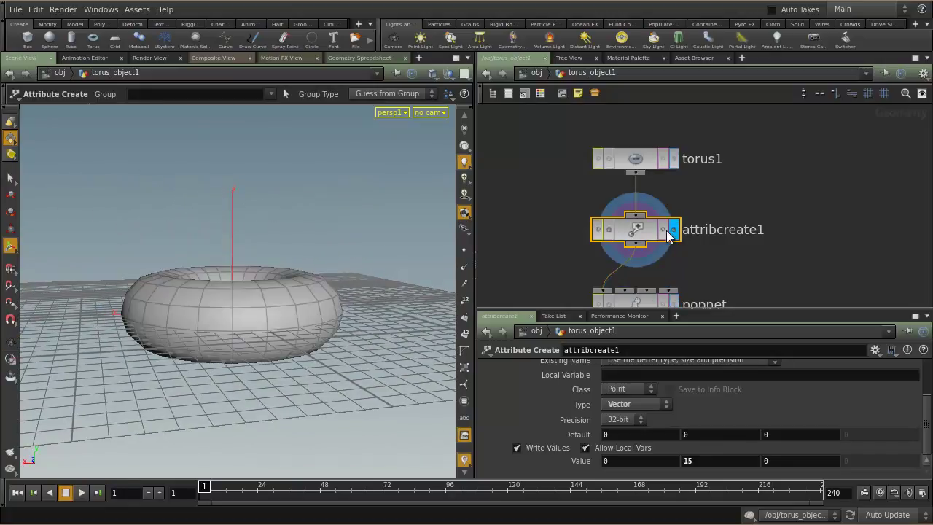
pyautogui.moveTo(723, 287); pyautogui.dragTo(718, 249, button='middle')
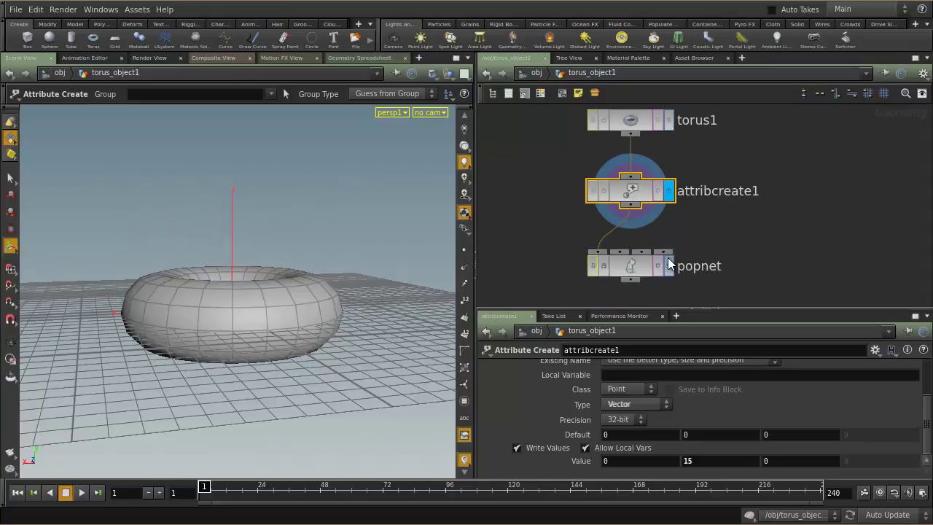
pyautogui.click(667, 267)
pyautogui.click(638, 265)
pyautogui.press('Escape')
pyautogui.moveTo(326, 281); pyautogui.dragTo(298, 280)
pyautogui.press('Return')
# Recheck the attribute name on attribcreate1, and play the simulation inside popnet up to frame 36.
pyautogui.click(627, 196)
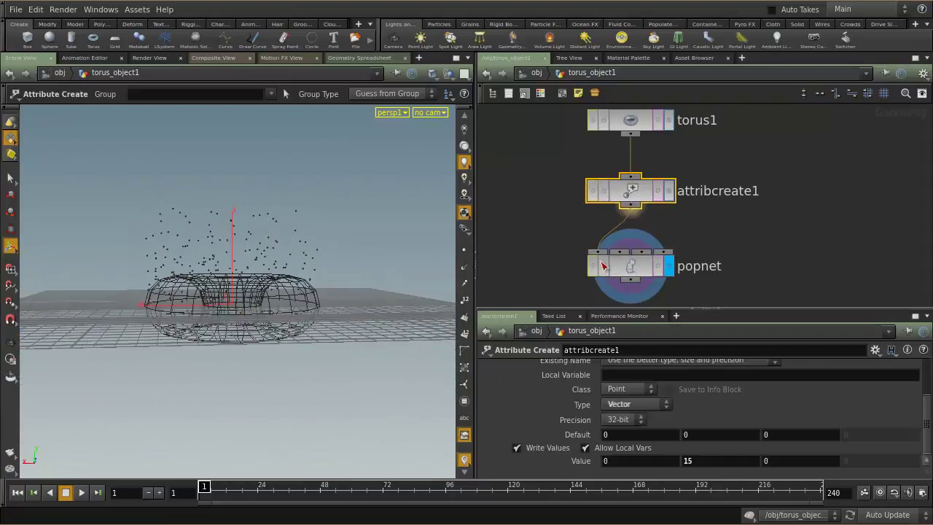
pyautogui.scroll(3, 657, 393)
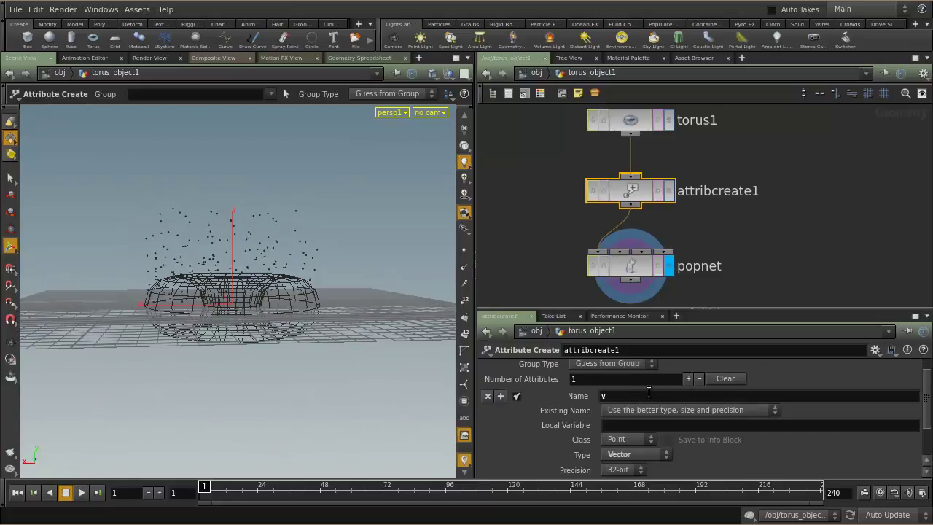
pyautogui.doubleClick(632, 266)
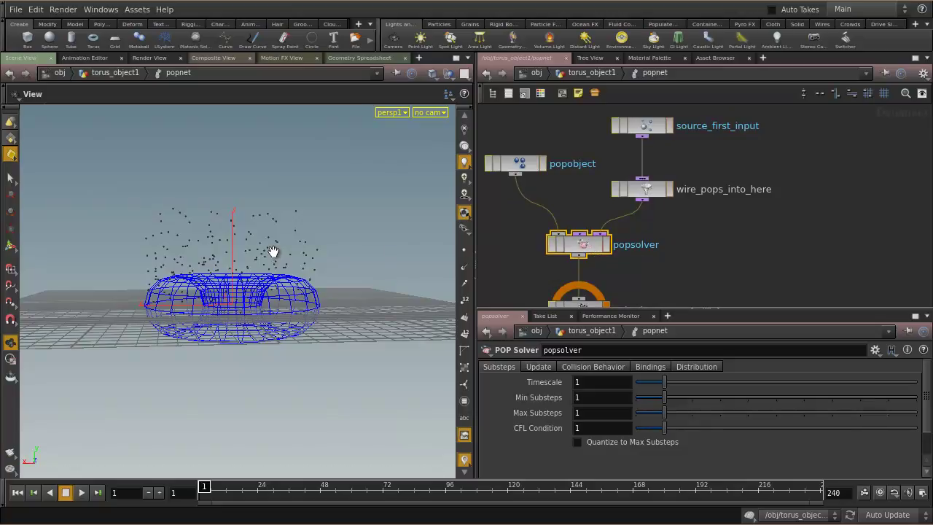
pyautogui.click(82, 493)
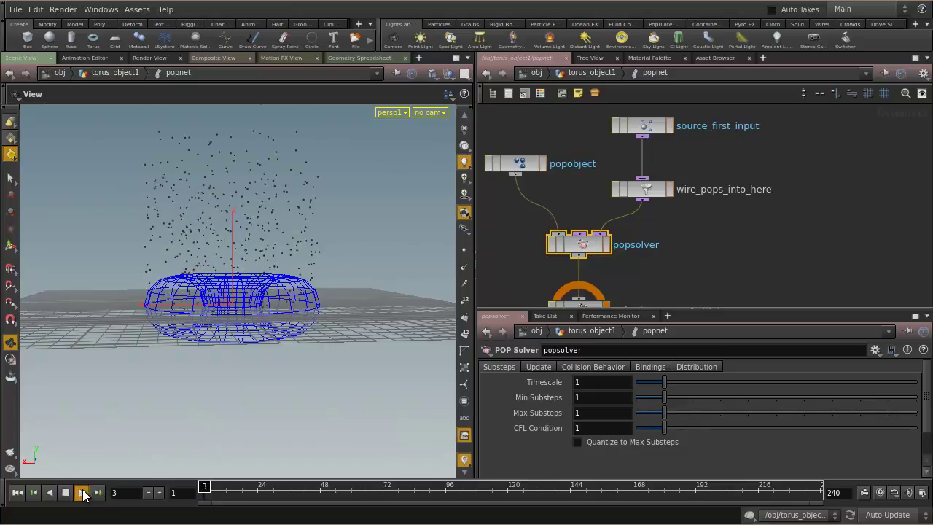
pyautogui.click(66, 493)
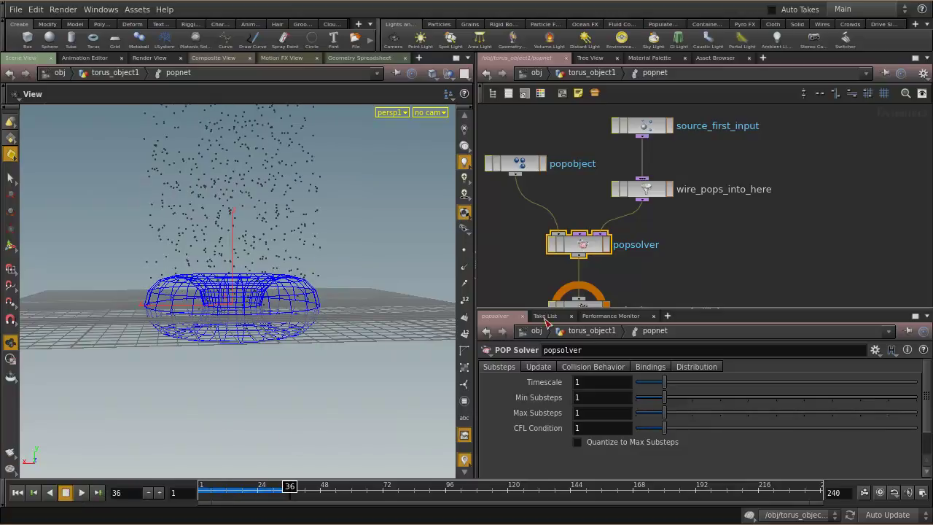
# Examine the popobject parameters and the Birth and Source settings of source_first_input.
pyautogui.moveTo(674, 254); pyautogui.dragTo(692, 267, button='middle')
pyautogui.click(652, 145)
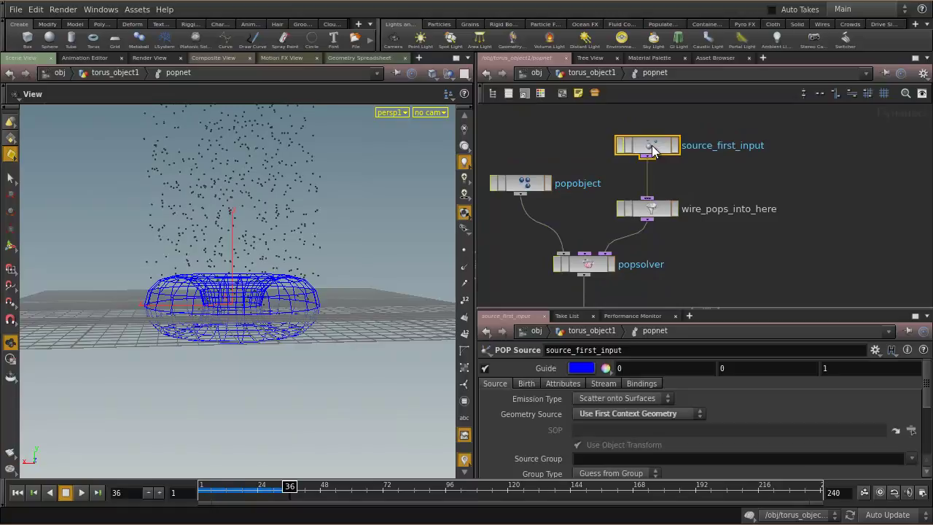
pyautogui.click(519, 181)
pyautogui.moveTo(927, 407)
pyautogui.mouseDown()
pyautogui.moveTo(931, 435)
pyautogui.moveTo(928, 394)
pyautogui.mouseUp()
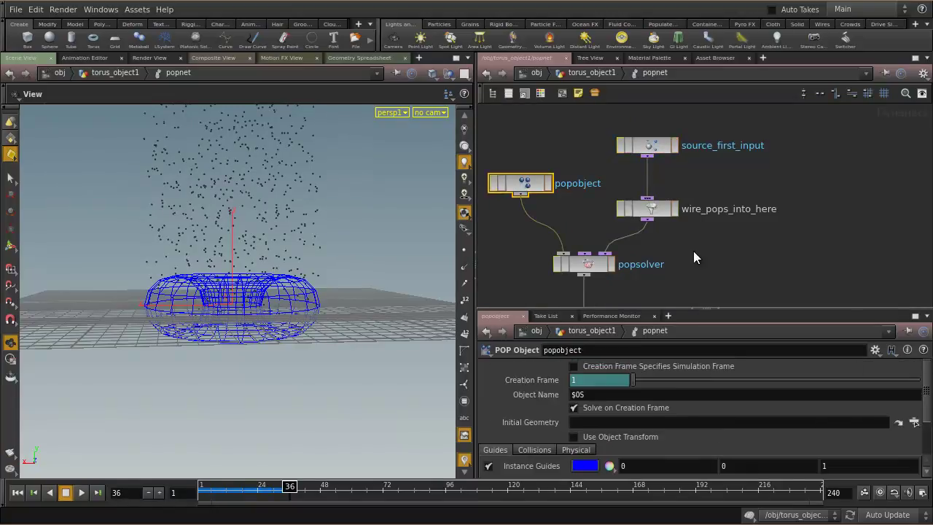
pyautogui.click(653, 148)
pyautogui.click(523, 383)
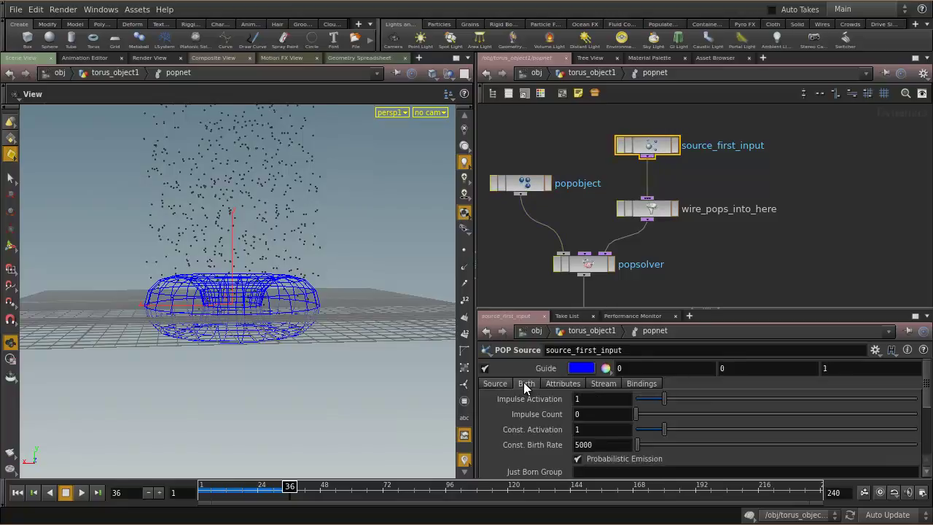
pyautogui.click(501, 384)
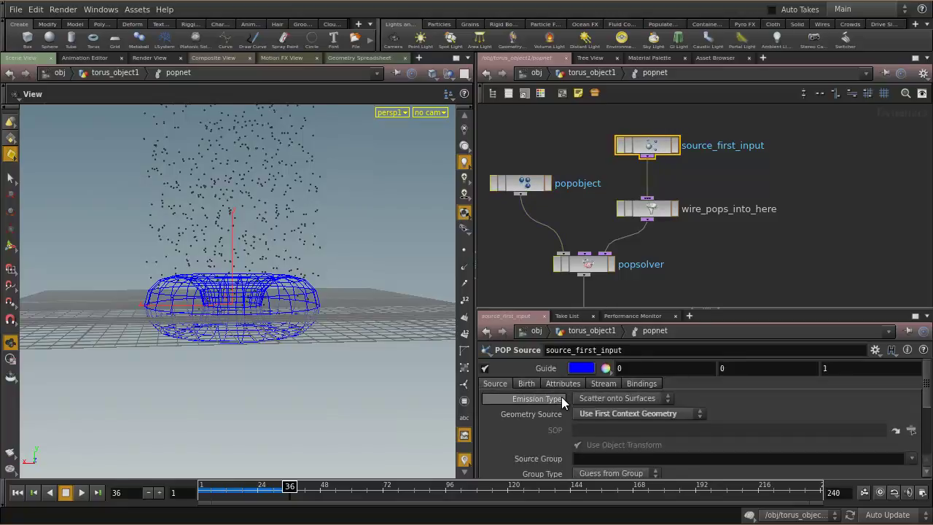
# Return to torus_object1 and move torus1 and attribcreate1 together higher above popnet.
pyautogui.click(602, 73)
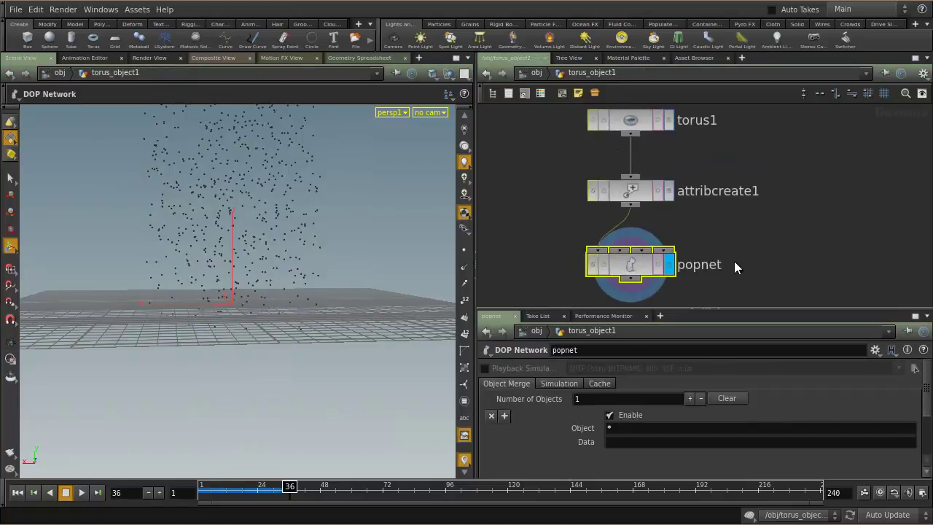
pyautogui.scroll(-3, 719, 255)
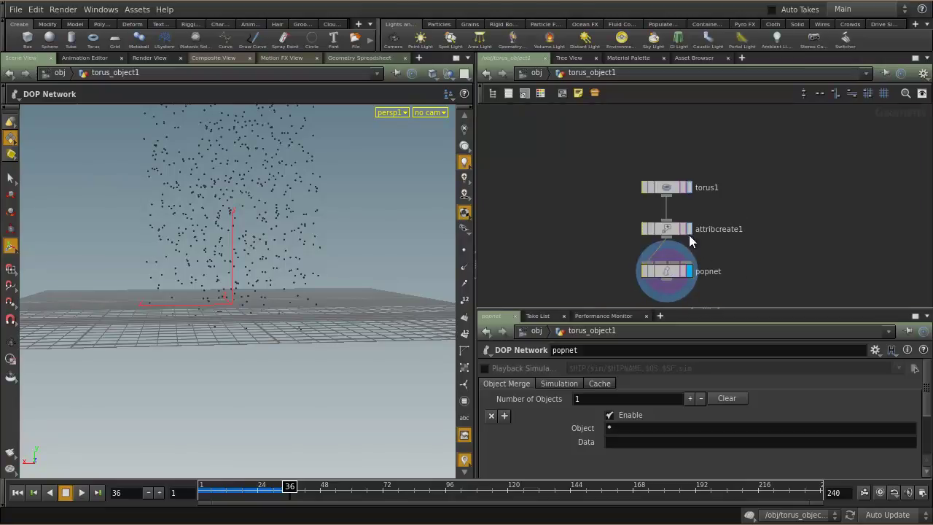
pyautogui.moveTo(698, 241); pyautogui.dragTo(642, 156)
pyautogui.moveTo(660, 227); pyautogui.dragTo(660, 204)
pyautogui.click(743, 234)
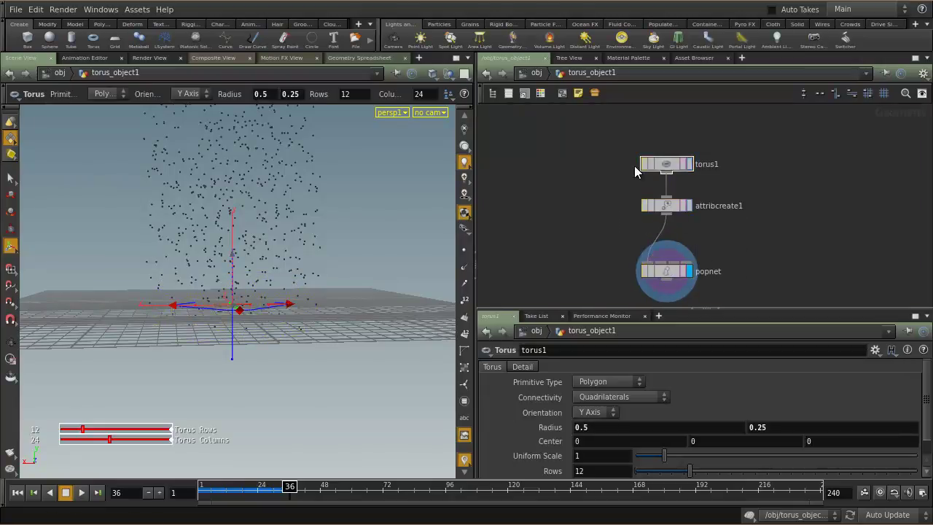
# Look inside popnet once more and go back to its node in torus_object1.
pyautogui.doubleClick(666, 272)
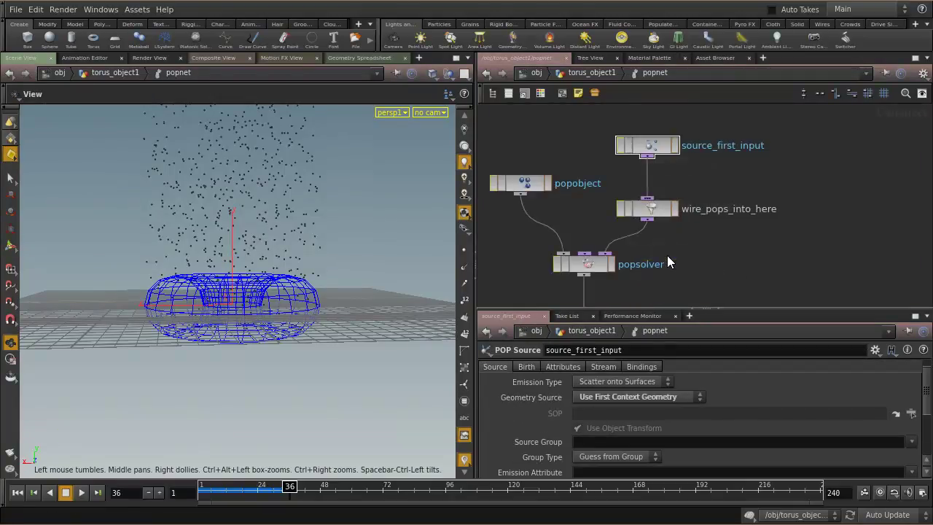
pyautogui.click(597, 72)
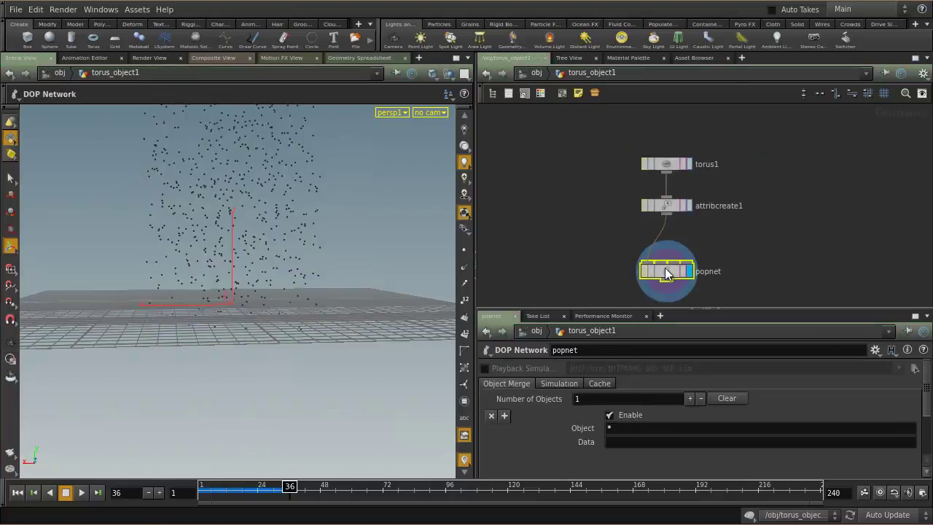
pyautogui.scroll(3, 682, 276)
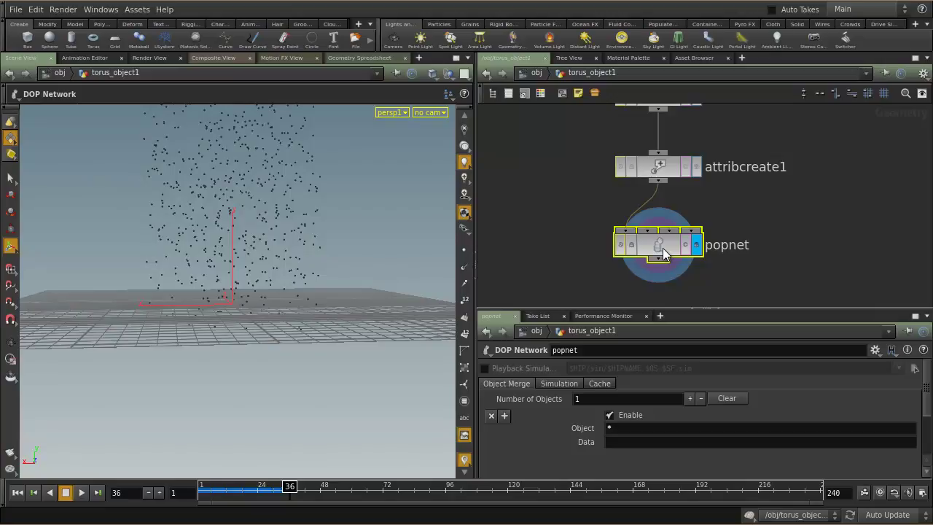
# Review attribcreate1's attribute settings, then open popnet and examine the Attributes settings of source_first_input.
pyautogui.click(669, 171)
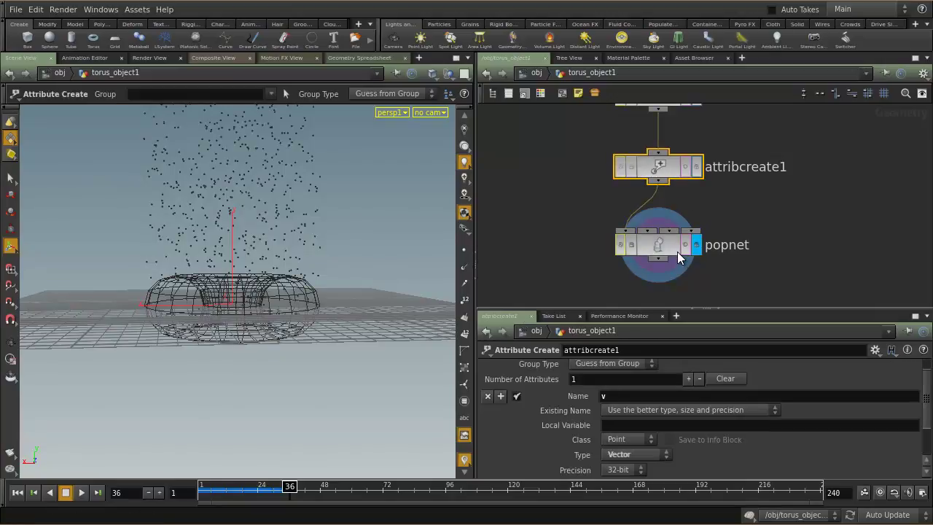
pyautogui.doubleClick(658, 245)
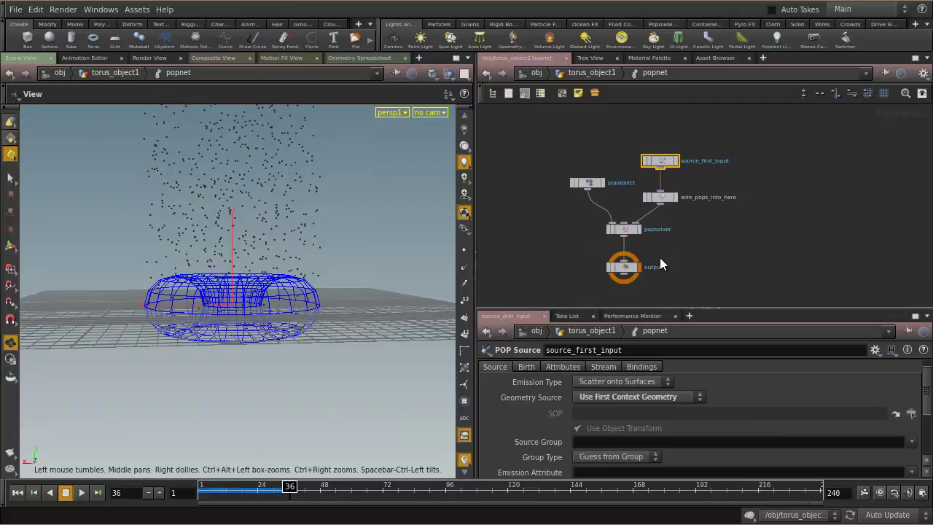
pyautogui.scroll(2, 660, 257)
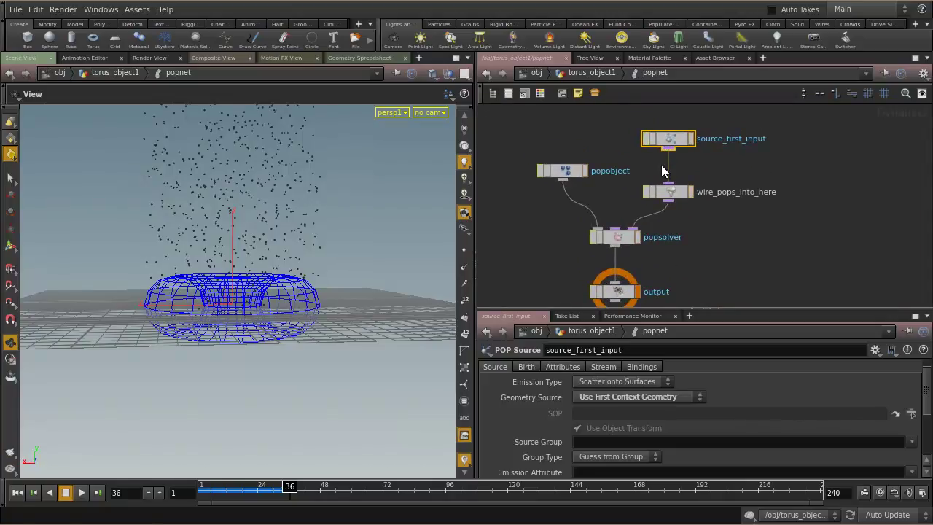
pyautogui.click(564, 366)
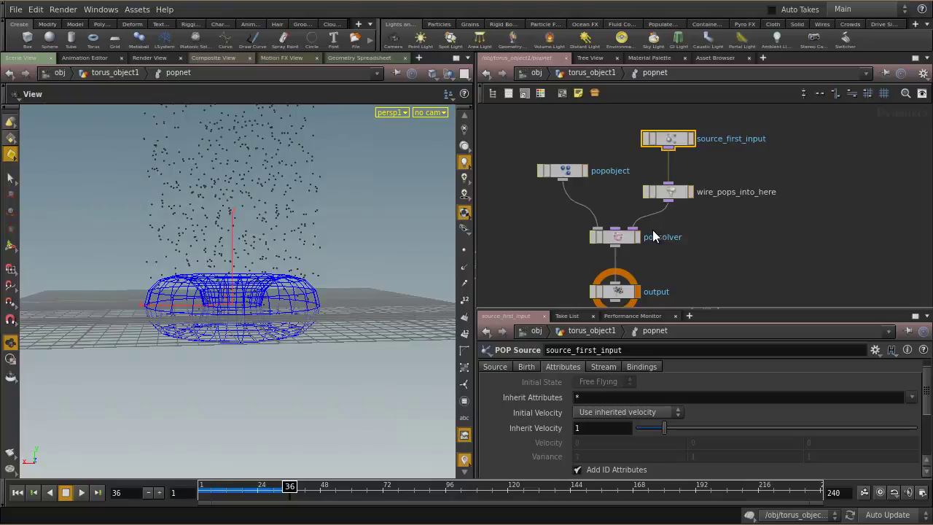
# Return to torus_object1 and rename the attribute on attribcreate1 from v to momo.
pyautogui.click(602, 73)
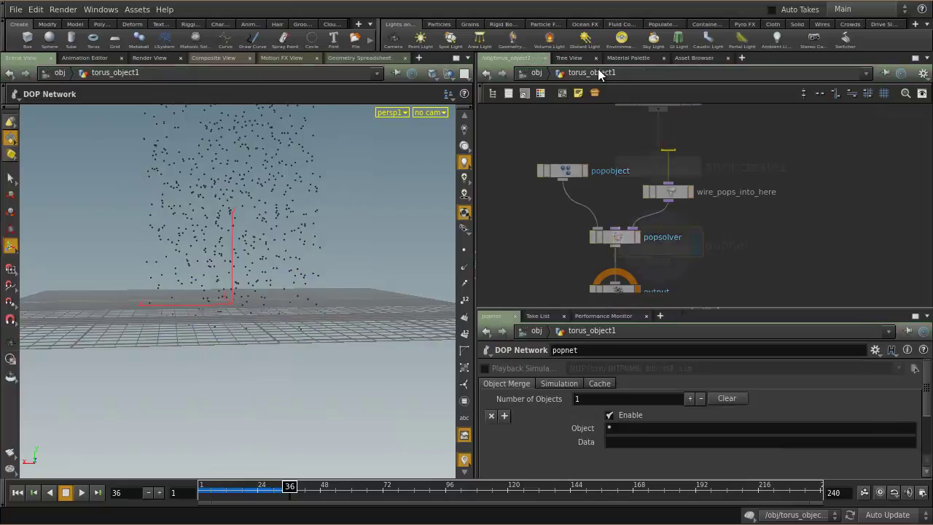
pyautogui.click(672, 196)
pyautogui.click(617, 396)
pyautogui.write('v')
pyautogui.press('Return')
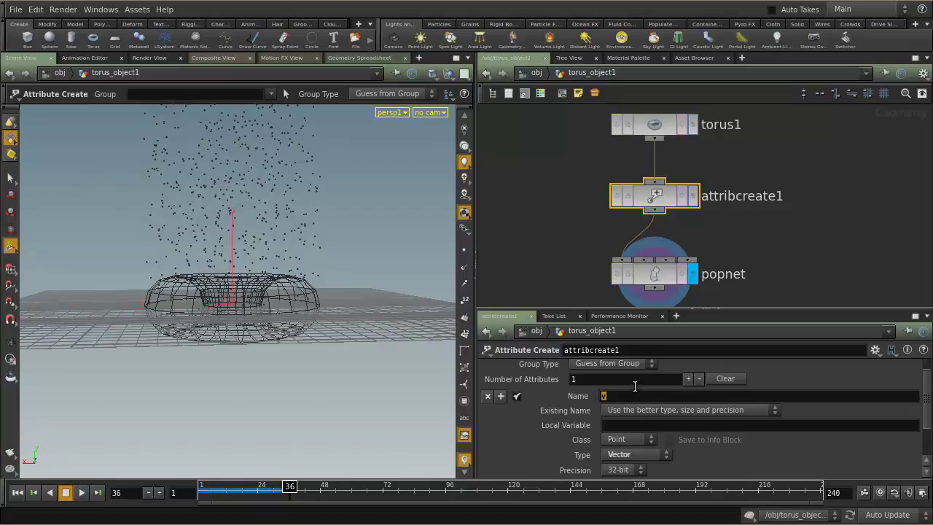
pyautogui.write('momo')
pyautogui.press('Return')
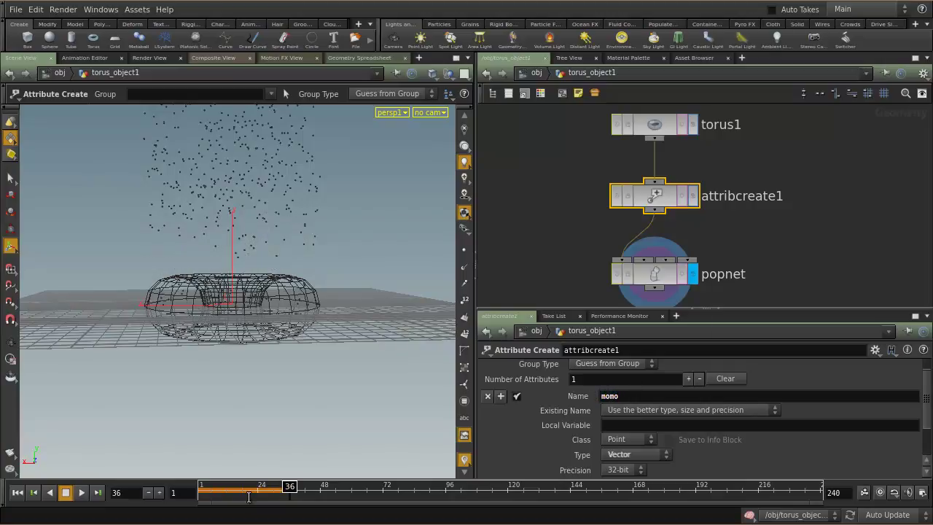
# Rewind the simulation to frame 1, view the torus from a higher angle, and scrub the opening frames.
pyautogui.click(18, 493)
pyautogui.press('Escape')
pyautogui.moveTo(301, 343); pyautogui.dragTo(344, 368)
pyautogui.press('Return')
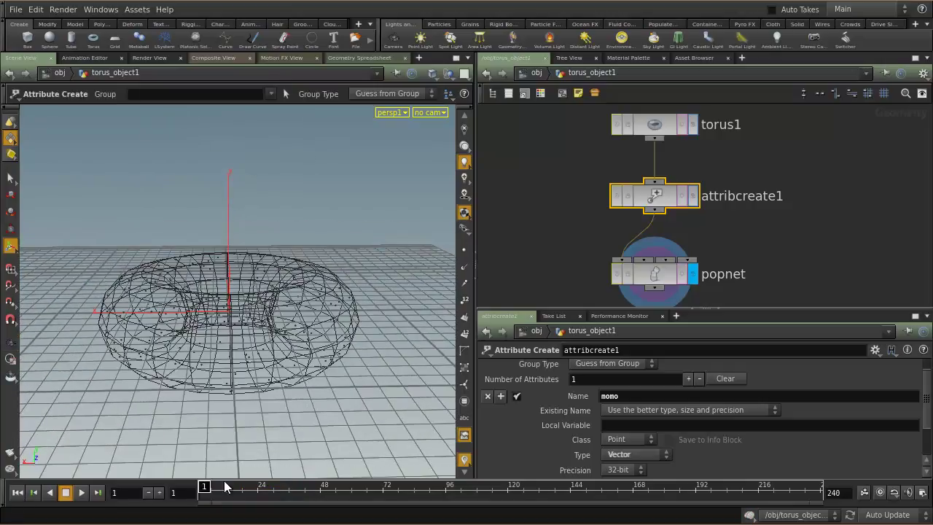
pyautogui.moveTo(206, 489)
pyautogui.mouseDown()
pyautogui.moveTo(263, 491)
pyautogui.moveTo(203, 490)
pyautogui.mouseUp()
# Move popnet lower below attribcreate1 and set the second component of the momo attribute's value to 1.
pyautogui.moveTo(743, 236); pyautogui.dragTo(740, 182, button='middle')
pyautogui.moveTo(651, 221); pyautogui.dragTo(650, 250)
pyautogui.scroll(-3, 718, 365)
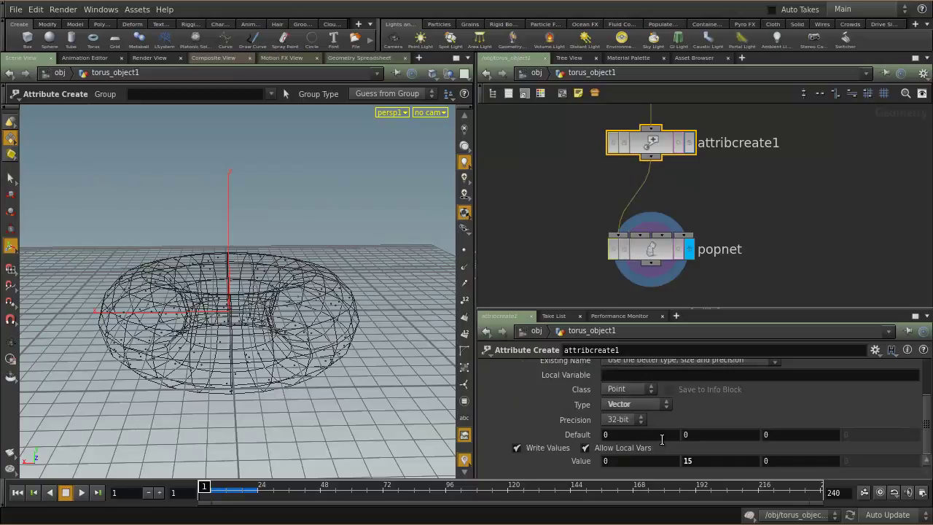
pyautogui.moveTo(697, 462); pyautogui.dragTo(661, 463)
pyautogui.write('1')
# Open popnet and widen the gap between source_first_input and the nodes below it.
pyautogui.scroll(-1, 811, 244)
pyautogui.moveTo(809, 255); pyautogui.dragTo(801, 274, button='middle')
pyautogui.click(671, 269)
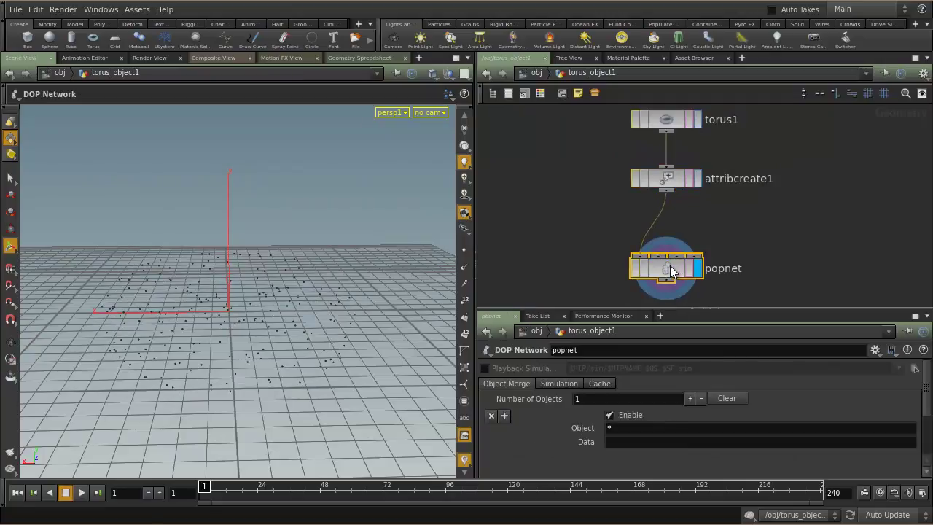
pyautogui.doubleClick(671, 267)
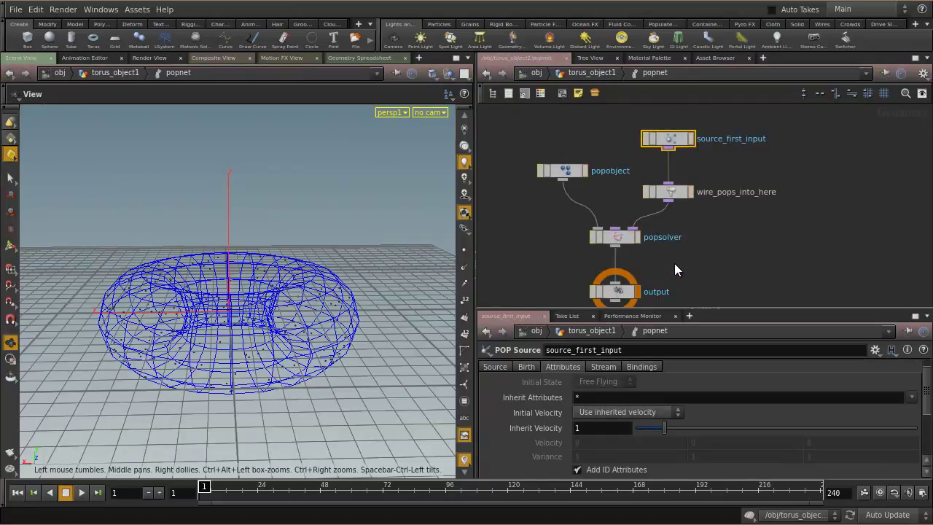
pyautogui.moveTo(691, 205); pyautogui.dragTo(690, 162)
pyautogui.scroll(1, 705, 192)
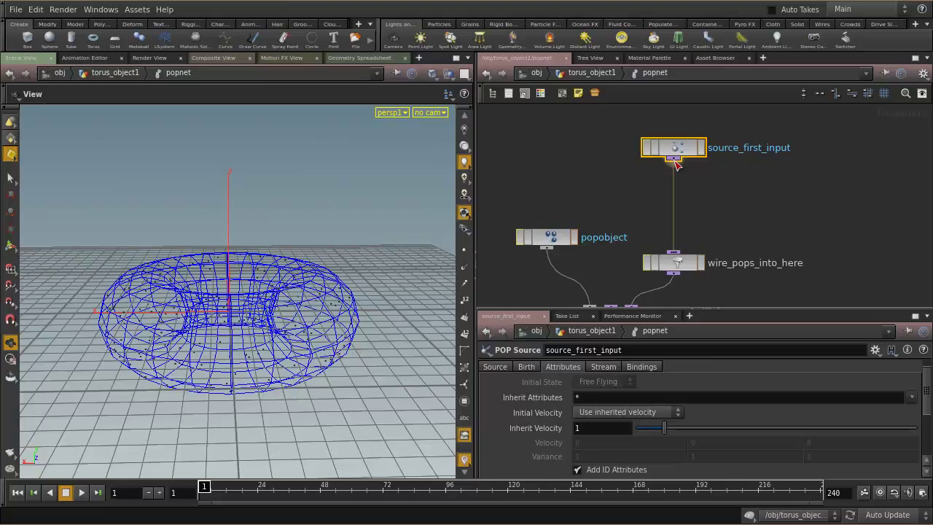
# Insert a POP Color node between source_first_input and wire_pops_into_here.
pyautogui.press('Tab')
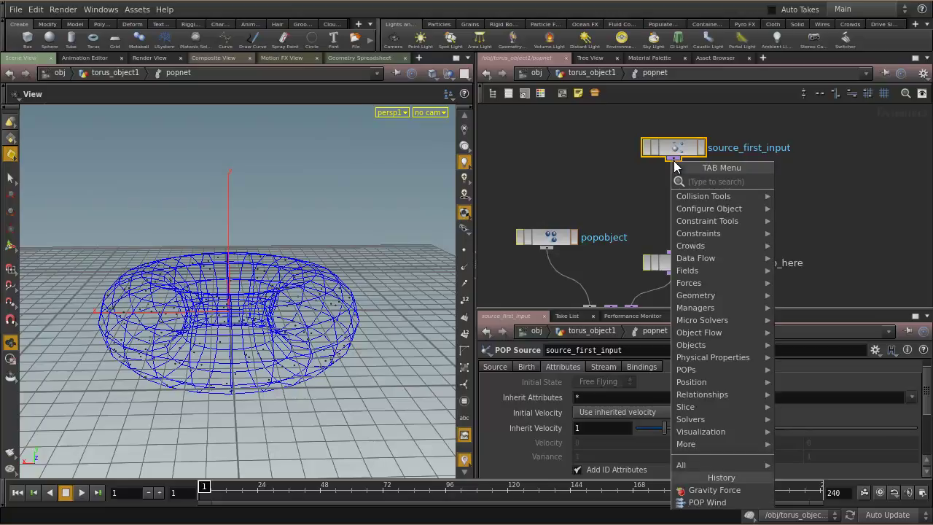
pyautogui.moveTo(738, 365)
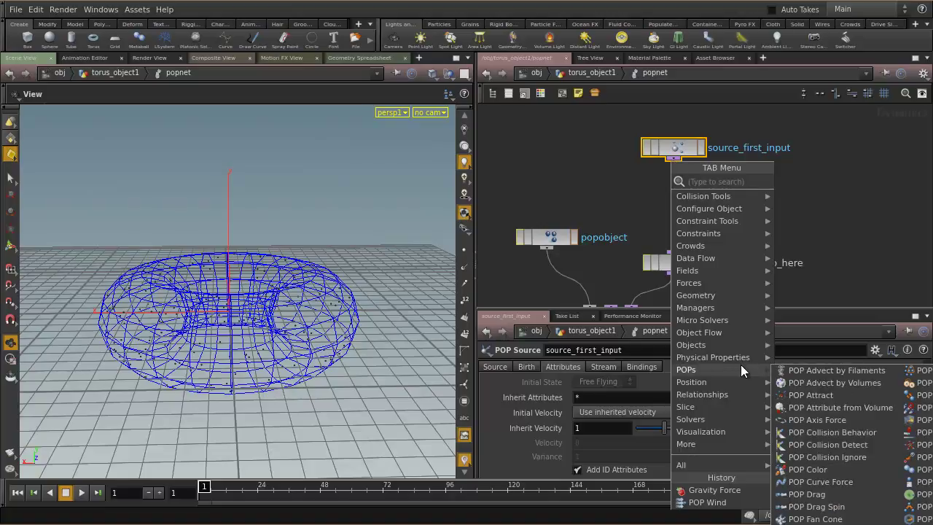
pyautogui.click(807, 457)
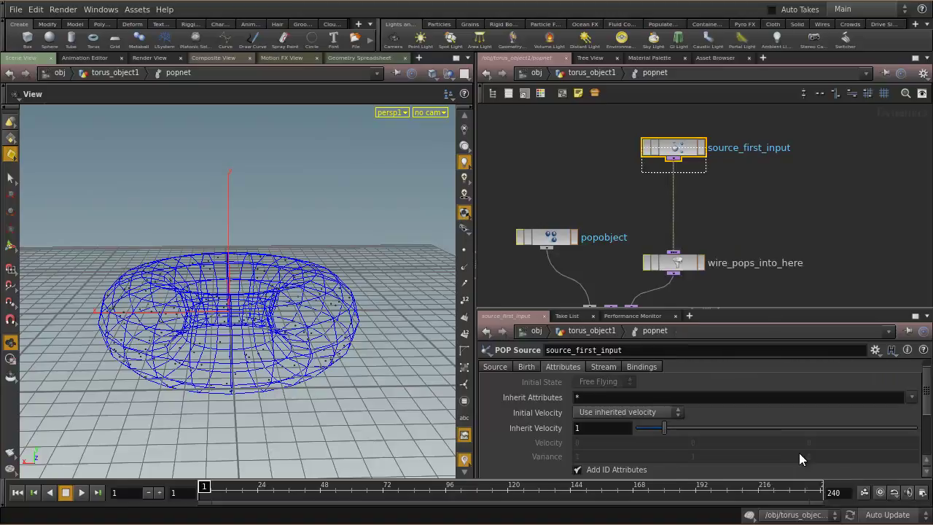
pyautogui.click(676, 201)
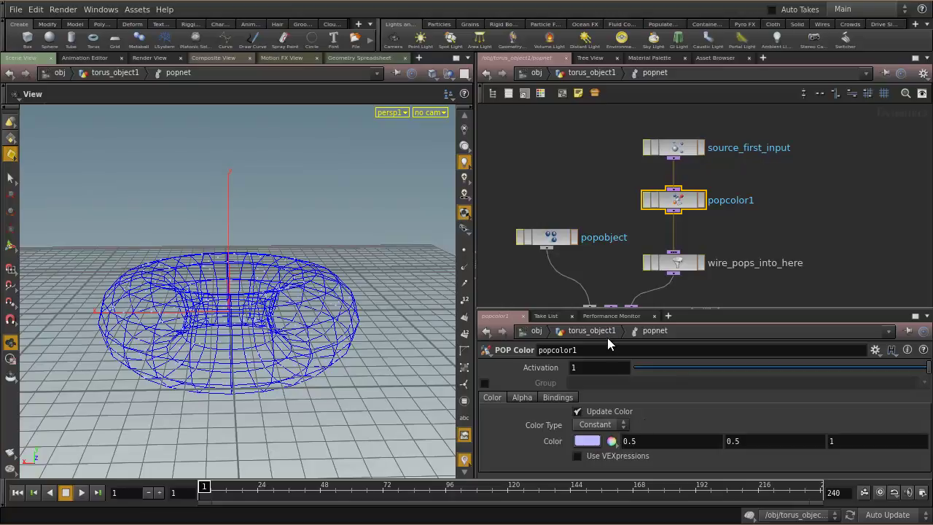
# Return to torus_object1, recheck the attribute name on attribcreate1, and insert a Point node between attribcreate1 and popnet.
pyautogui.click(595, 76)
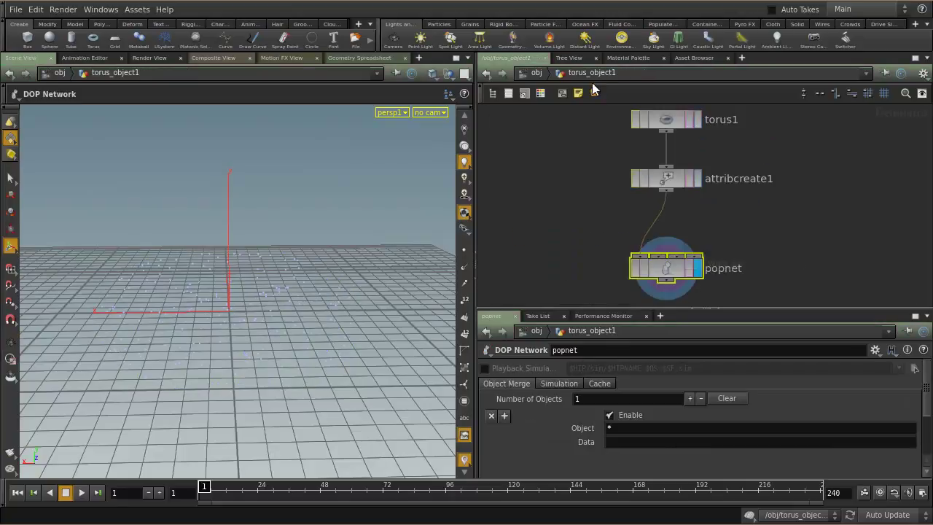
pyautogui.click(664, 182)
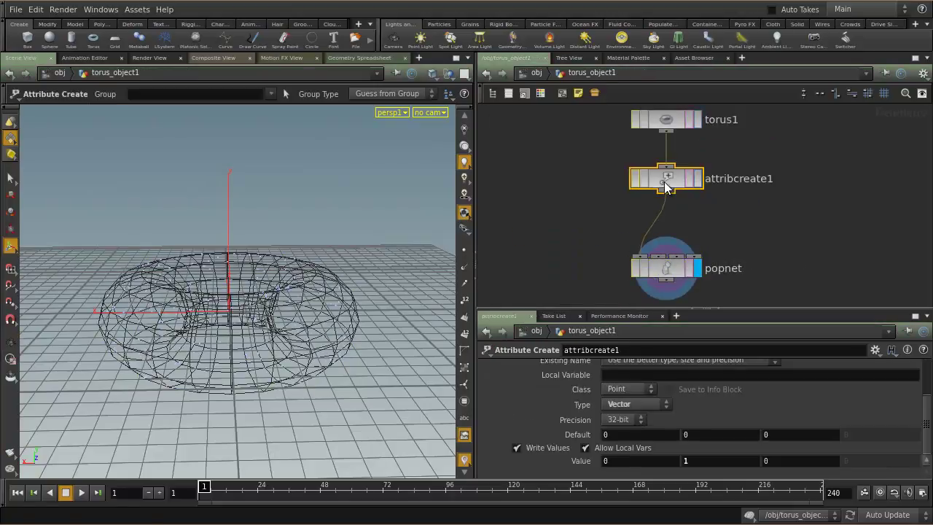
pyautogui.scroll(3, 653, 375)
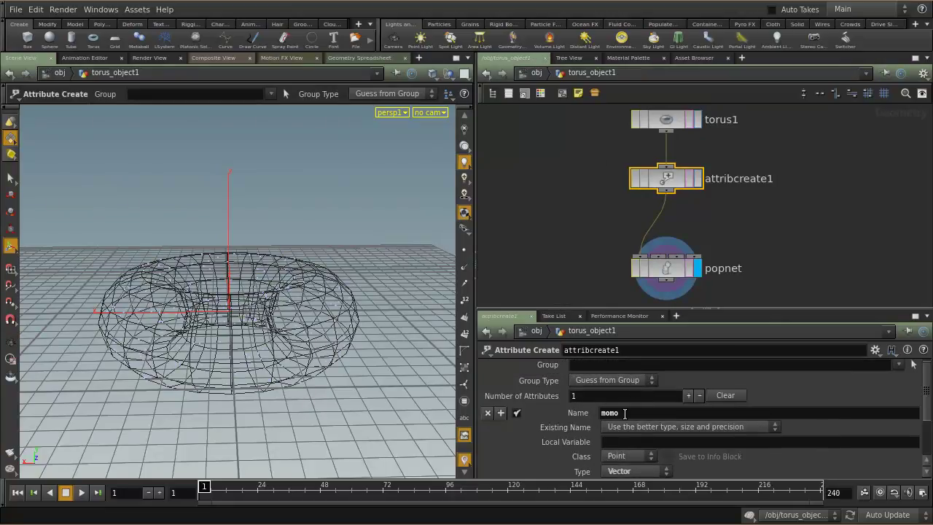
pyautogui.press('Tab')
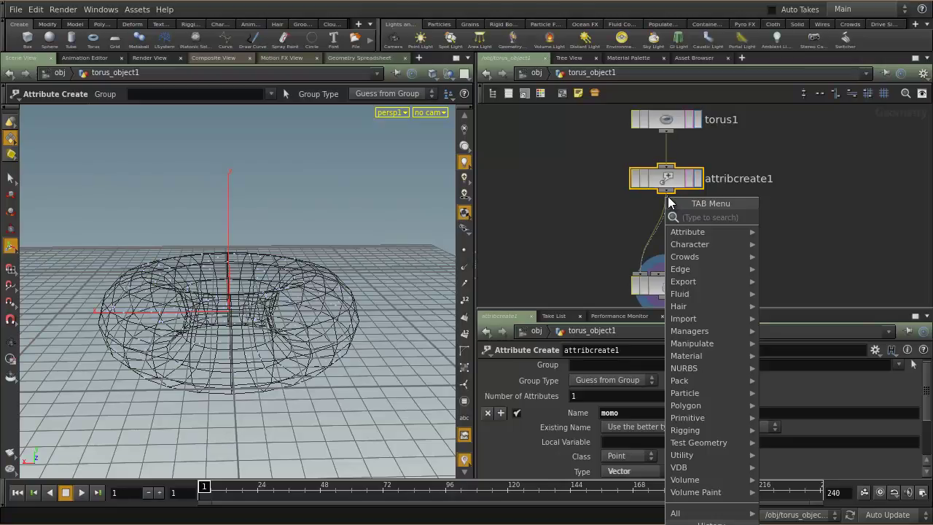
pyautogui.write('poi')
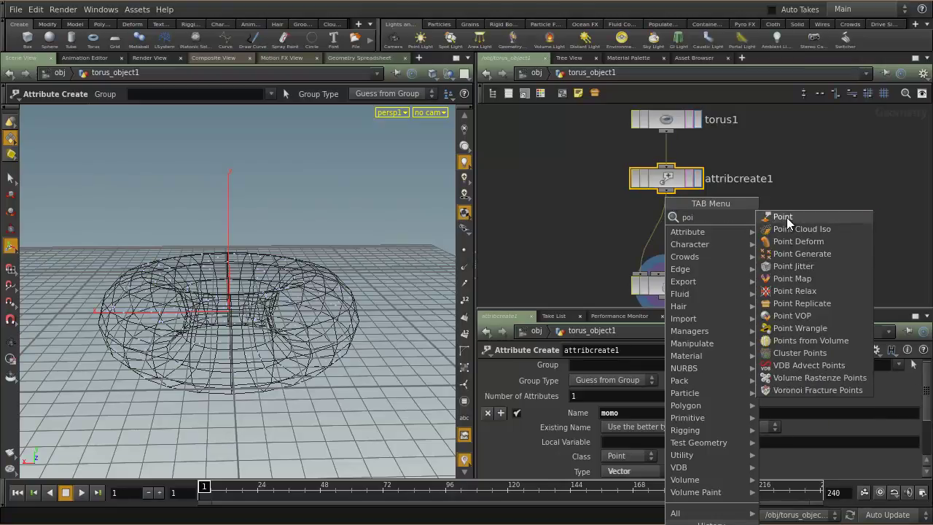
pyautogui.click(787, 219)
pyautogui.click(665, 232)
pyautogui.moveTo(665, 229); pyautogui.dragTo(671, 237)
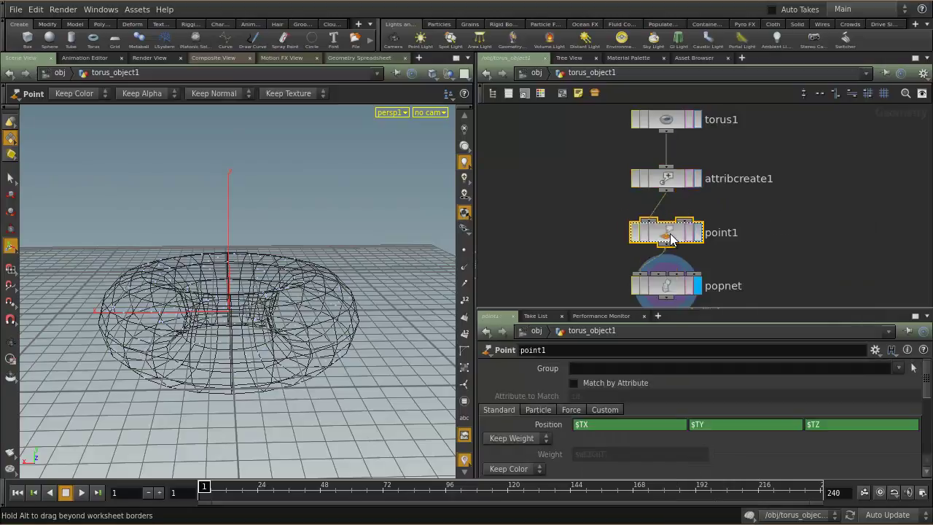
# Move torus1 and attribcreate1 higher, and place point1 between attribcreate1 and popnet.
pyautogui.moveTo(712, 198); pyautogui.dragTo(713, 234, button='middle')
pyautogui.moveTo(713, 234); pyautogui.dragTo(629, 136)
pyautogui.moveTo(668, 218); pyautogui.dragTo(669, 171)
pyautogui.click(696, 213)
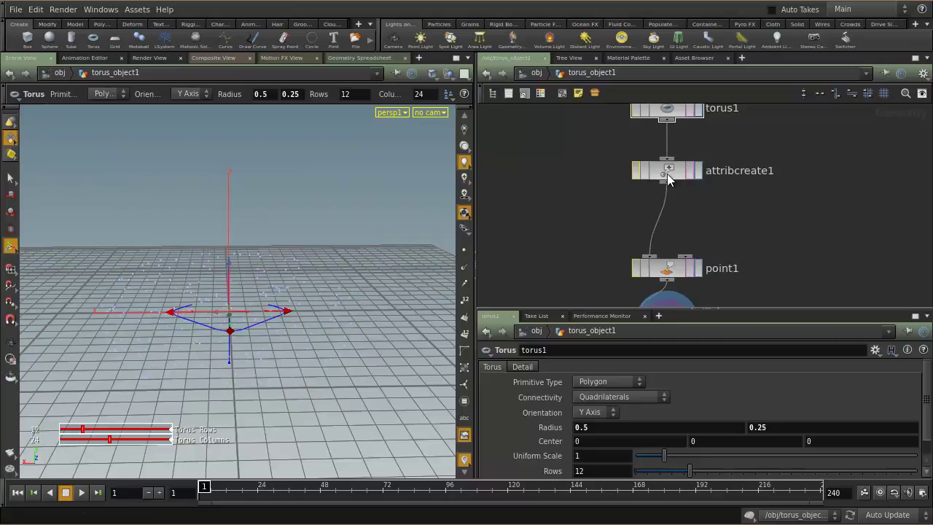
pyautogui.click(677, 183)
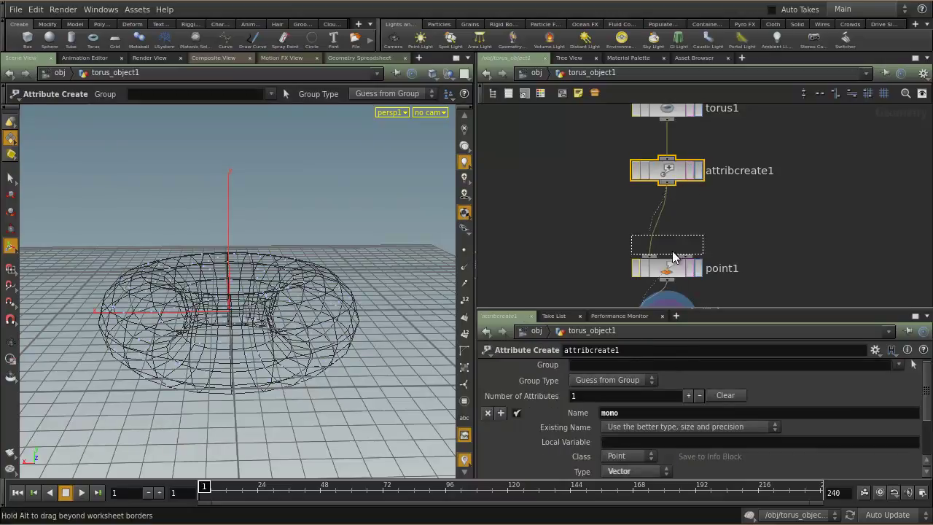
pyautogui.moveTo(672, 267); pyautogui.dragTo(672, 243)
# Set the color option of point1 to No Color and turn on its display flag.
pyautogui.scroll(-3, 605, 431)
pyautogui.click(511, 421)
pyautogui.click(508, 456)
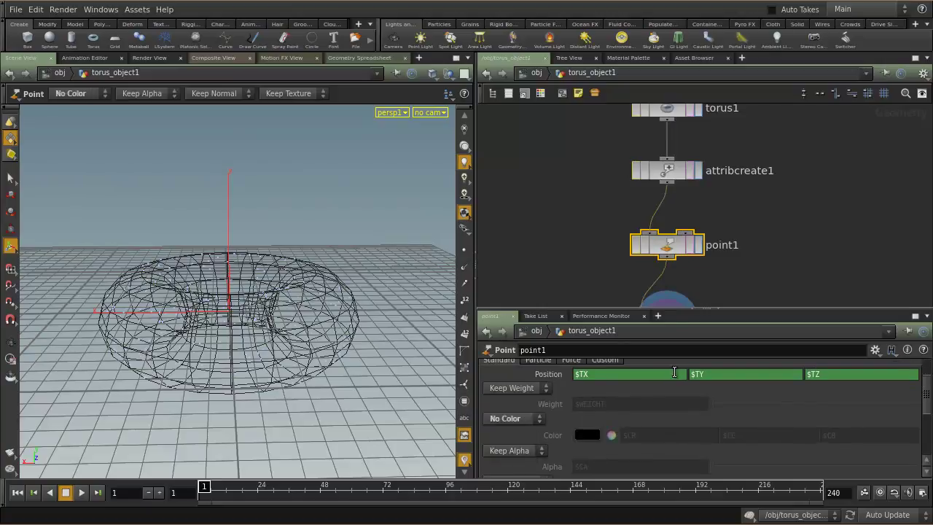
pyautogui.click(693, 248)
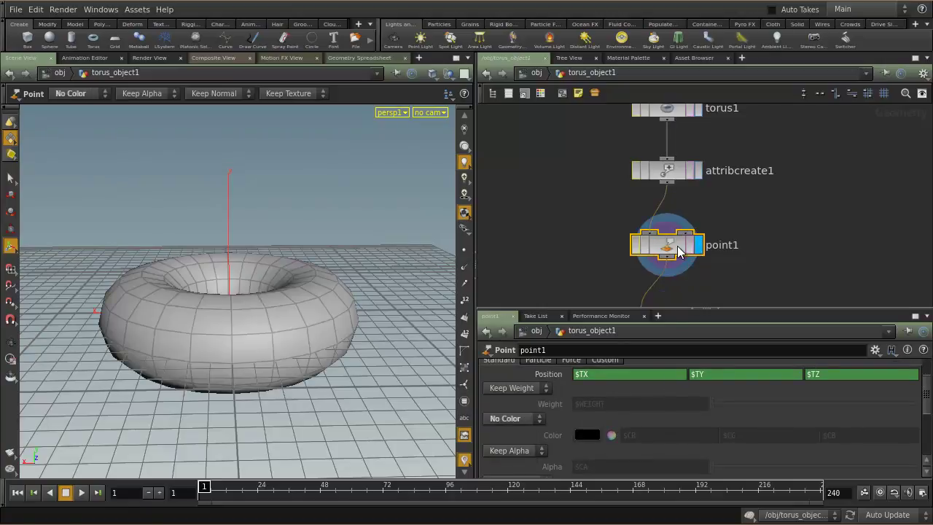
pyautogui.moveTo(724, 266)
pyautogui.mouseDown(button='middle')
pyautogui.moveTo(726, 188)
pyautogui.moveTo(716, 258)
pyautogui.mouseUp(button='middle')
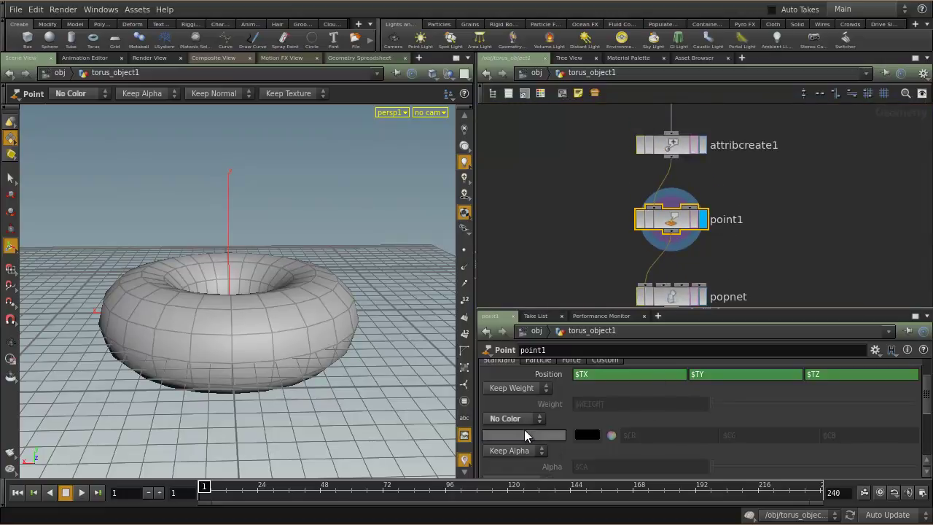
# Move point1 closer below attribcreate1 and select attribcreate1 again.
pyautogui.click(672, 148)
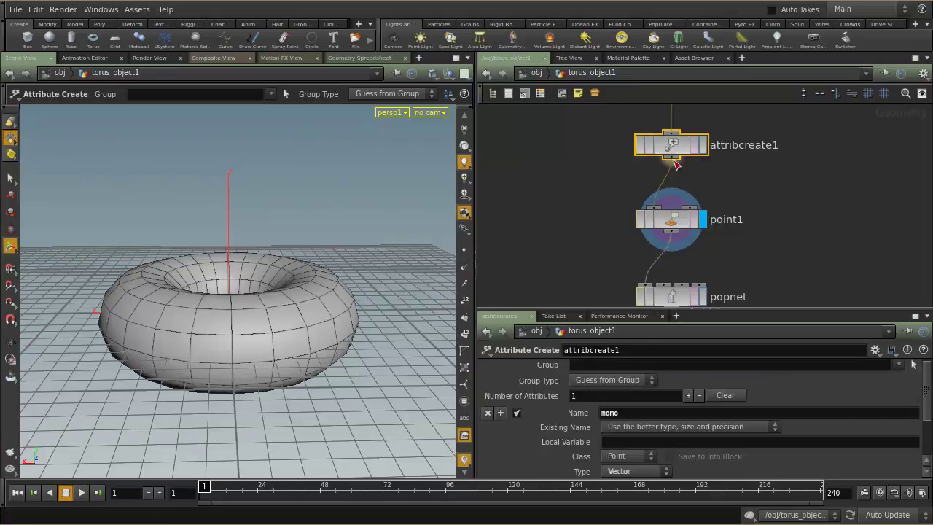
pyautogui.moveTo(671, 221); pyautogui.dragTo(676, 212)
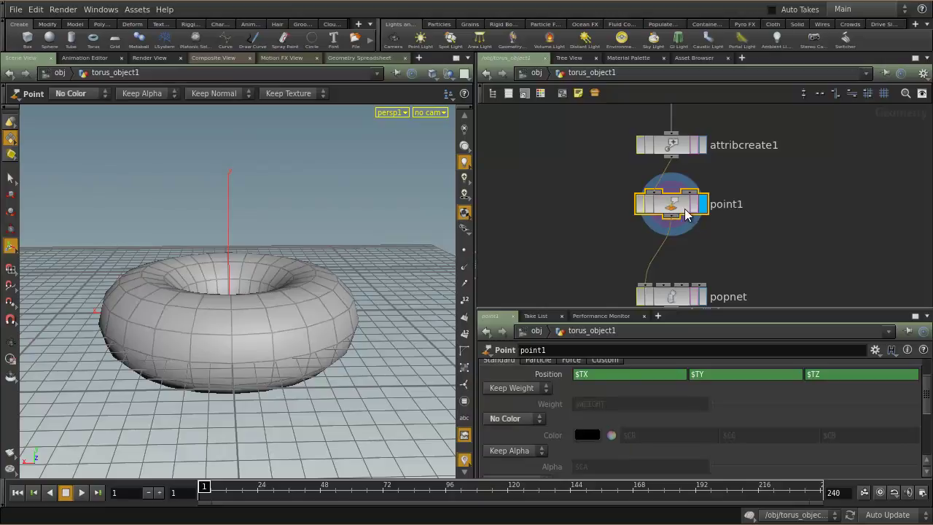
pyautogui.click(671, 146)
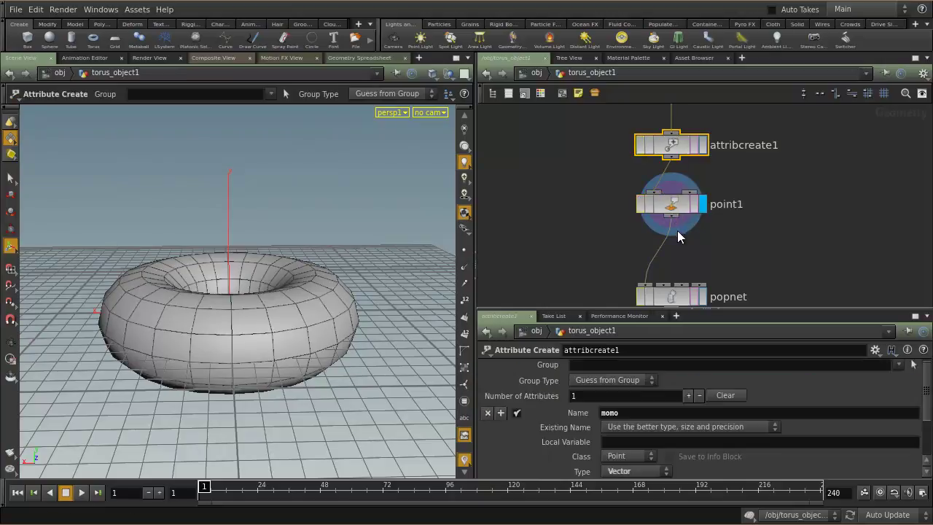
# Open popnet and replace popcolor1 with a POP VOP node between source_first_input and wire_pops_into_here.
pyautogui.click(675, 295)
pyautogui.doubleClick(686, 298)
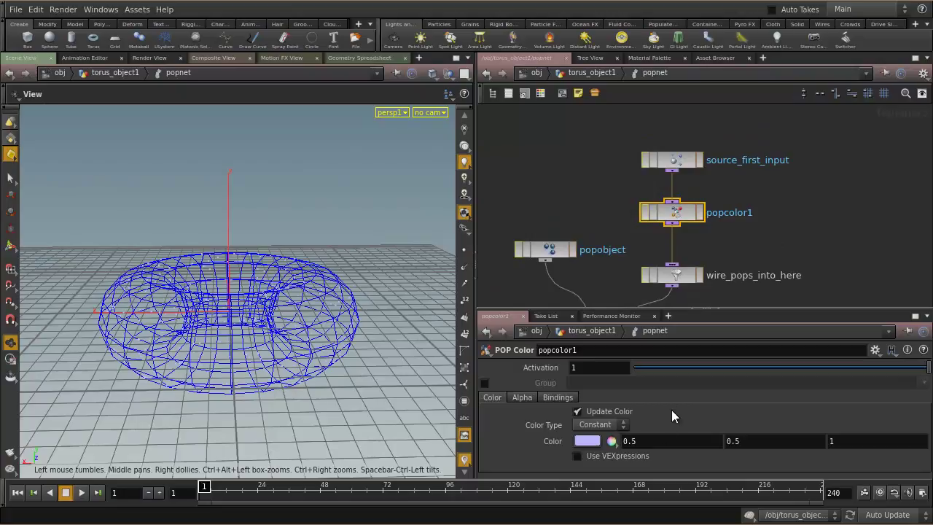
pyautogui.moveTo(642, 440); pyautogui.dragTo(624, 440)
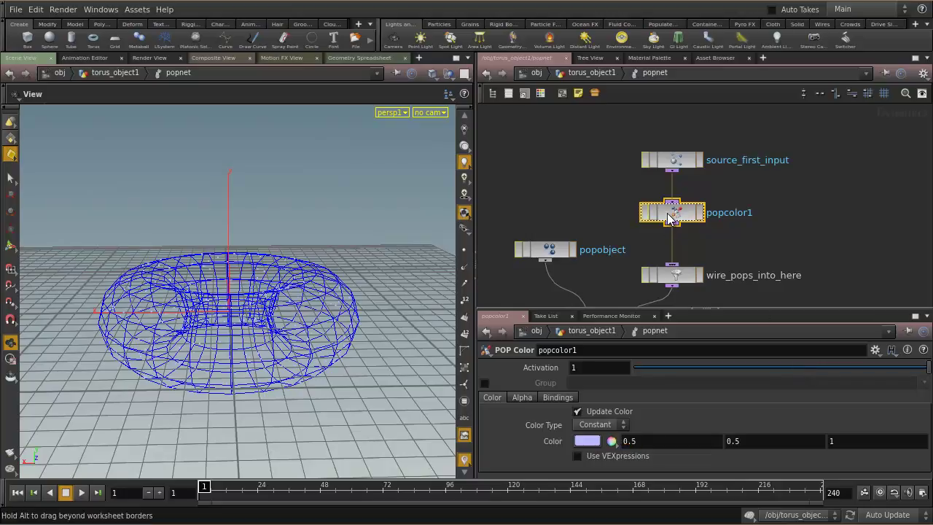
pyautogui.press('Delete')
pyautogui.press('Tab')
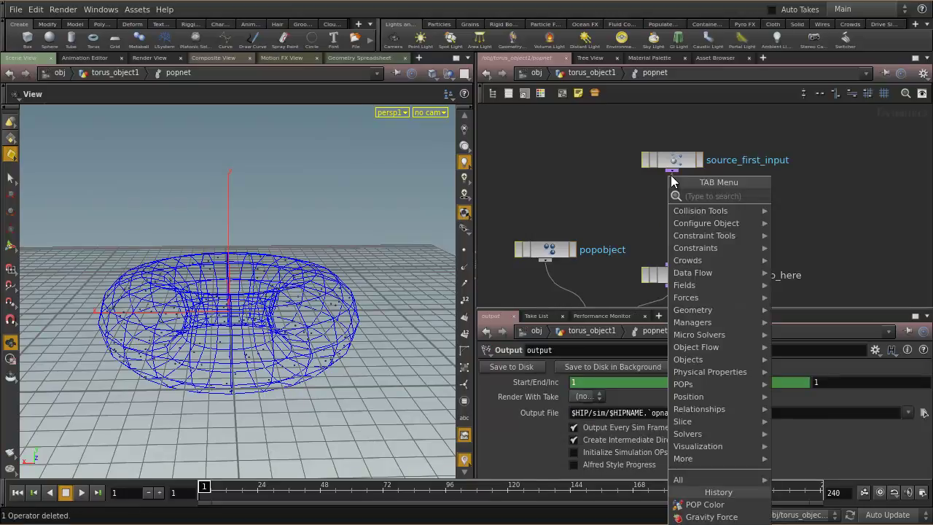
pyautogui.write('vop')
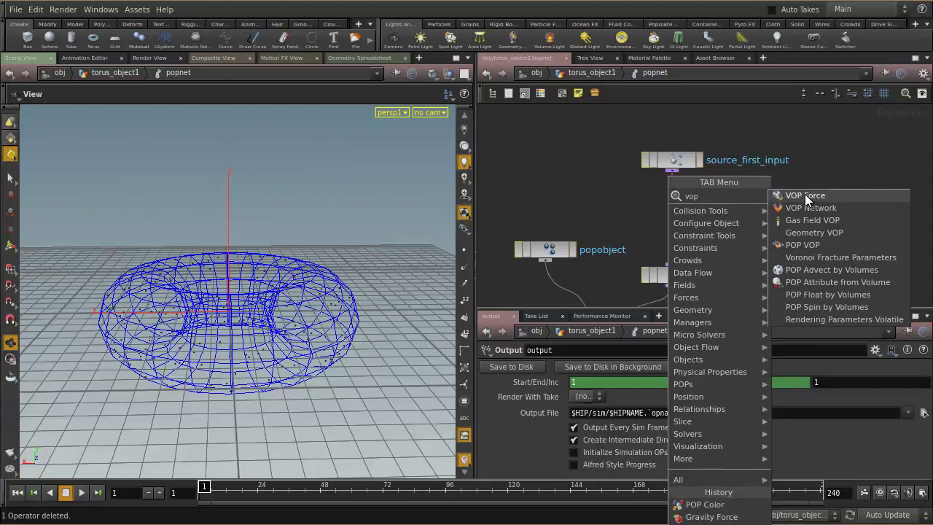
pyautogui.click(802, 245)
pyautogui.click(670, 220)
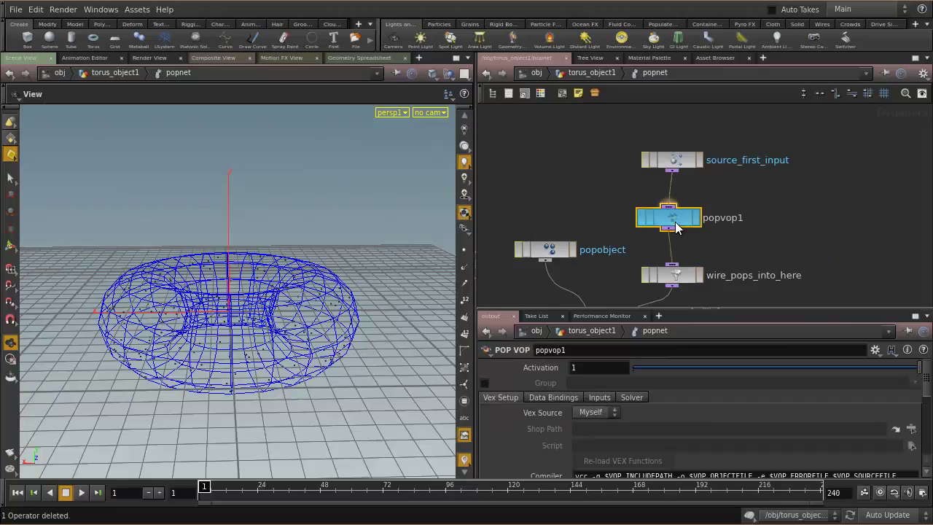
# Open popvop1, add an Import Point Attribute node and place it above geometryvopglobal1.
pyautogui.doubleClick(679, 223)
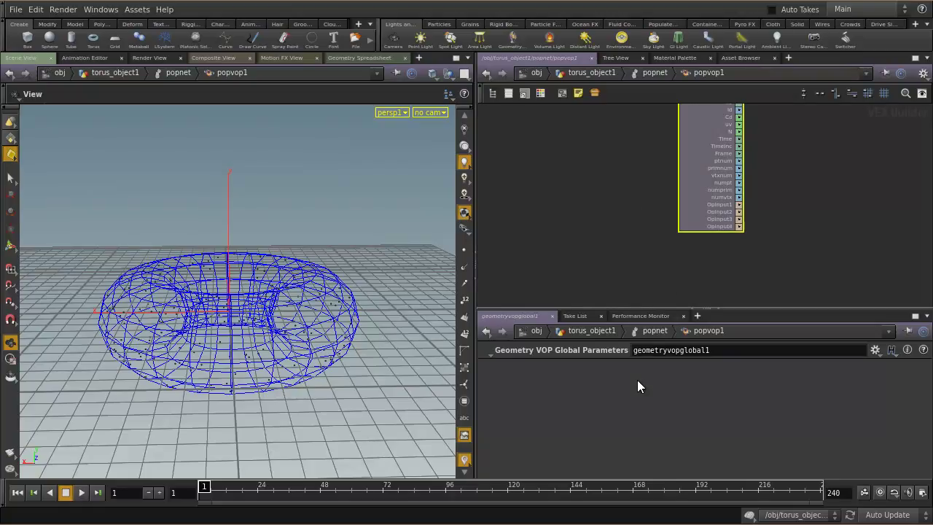
pyautogui.press('h')
pyautogui.press('Tab')
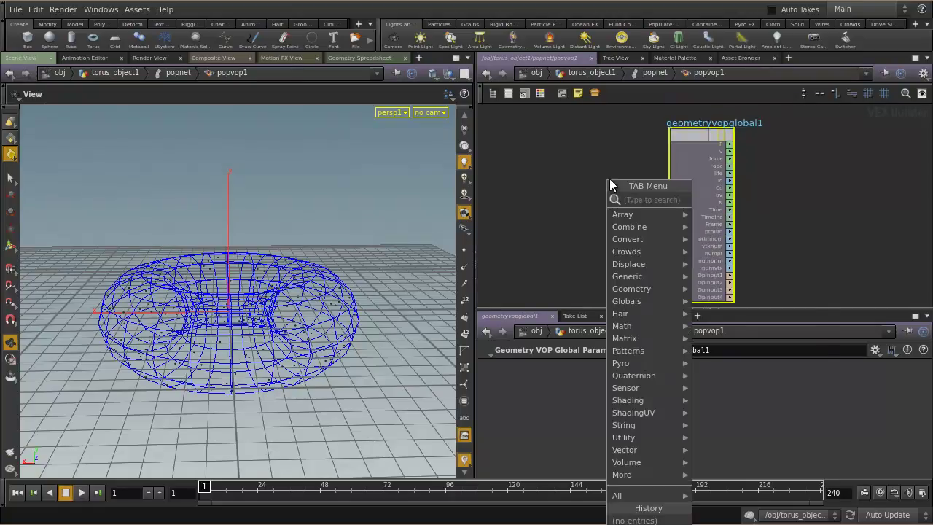
pyautogui.write('im')
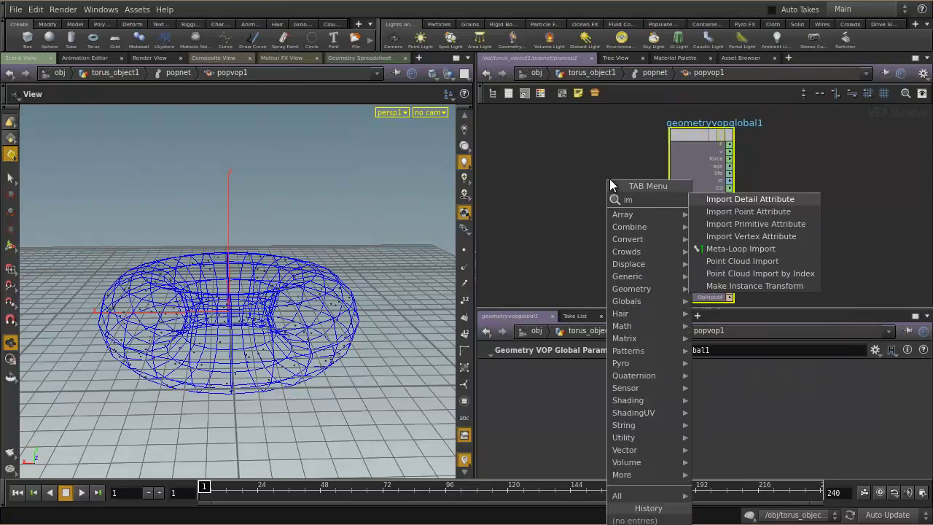
pyautogui.click(768, 210)
pyautogui.click(774, 161)
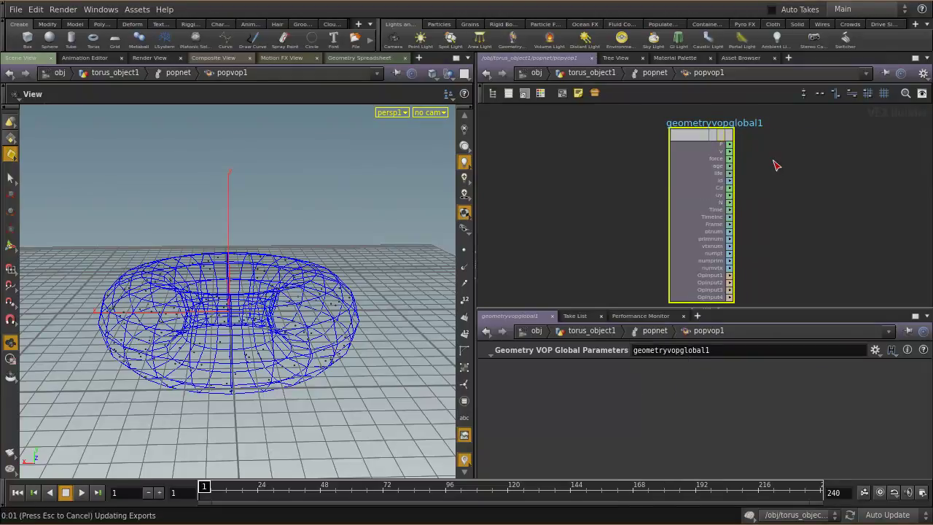
pyautogui.moveTo(771, 203); pyautogui.dragTo(692, 124)
# Set the attribute imported by importpoint1 to momo and check its available signature types.
pyautogui.moveTo(579, 414); pyautogui.dragTo(525, 406)
pyautogui.write('momo')
pyautogui.press('Return')
pyautogui.moveTo(785, 260); pyautogui.dragTo(705, 233, button='middle')
pyautogui.click(611, 367)
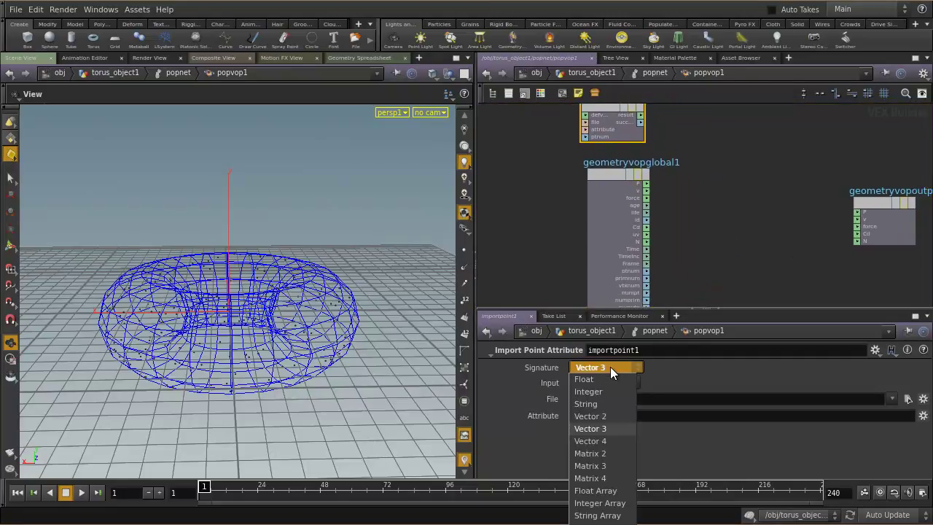
pyautogui.click(658, 367)
# Connect the result output of importpoint1 to the Cd input of geometryvopoutput1.
pyautogui.moveTo(705, 180); pyautogui.dragTo(687, 230, button='middle')
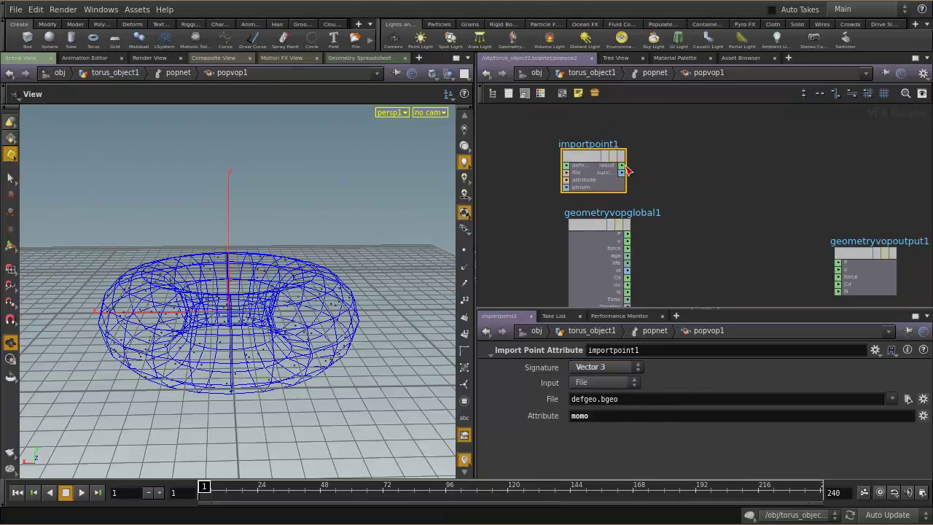
pyautogui.moveTo(621, 165); pyautogui.dragTo(840, 291)
pyautogui.moveTo(780, 295); pyautogui.dragTo(757, 263, button='middle')
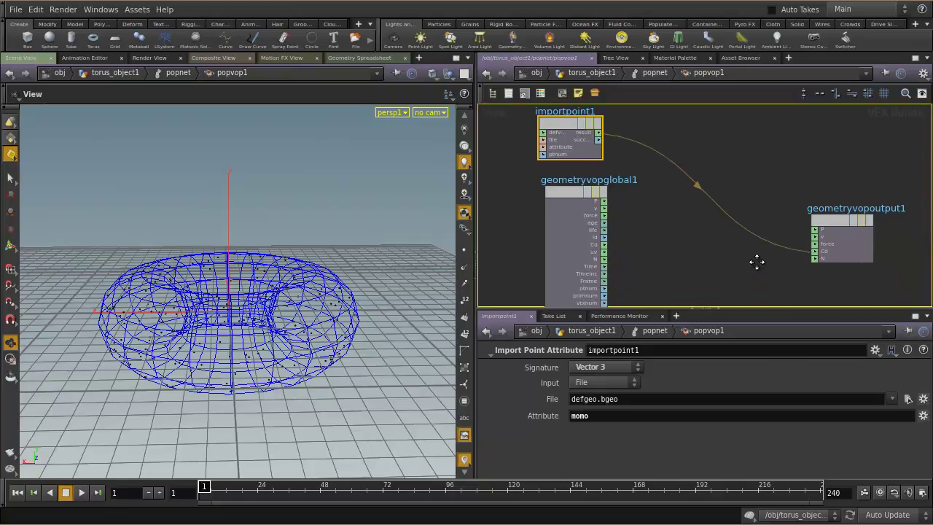
# Return to popnet and scrub the simulation to frame 12 to check the particle color.
pyautogui.click(653, 72)
pyautogui.moveTo(745, 244); pyautogui.dragTo(756, 205, button='middle')
pyautogui.moveTo(760, 281)
pyautogui.mouseDown(button='middle')
pyautogui.moveTo(767, 214)
pyautogui.moveTo(761, 267)
pyautogui.mouseUp(button='middle')
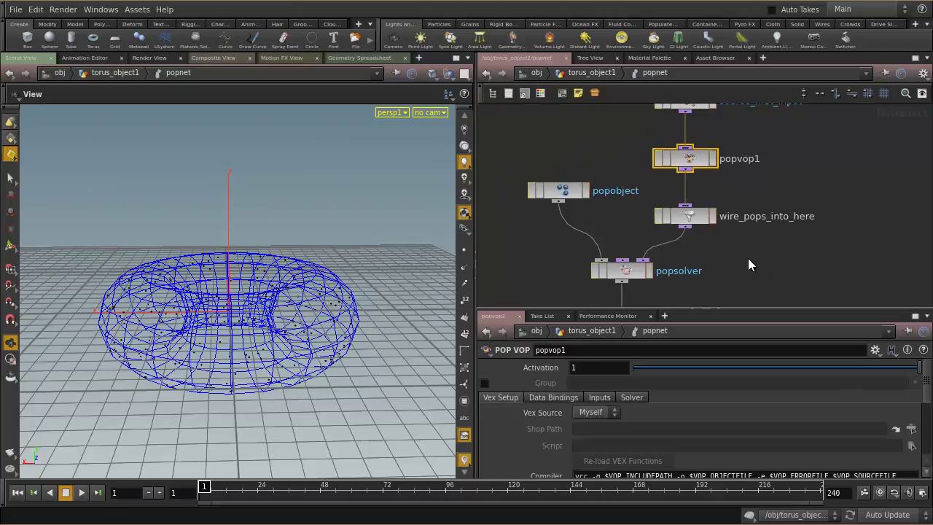
pyautogui.moveTo(205, 488); pyautogui.dragTo(228, 488)
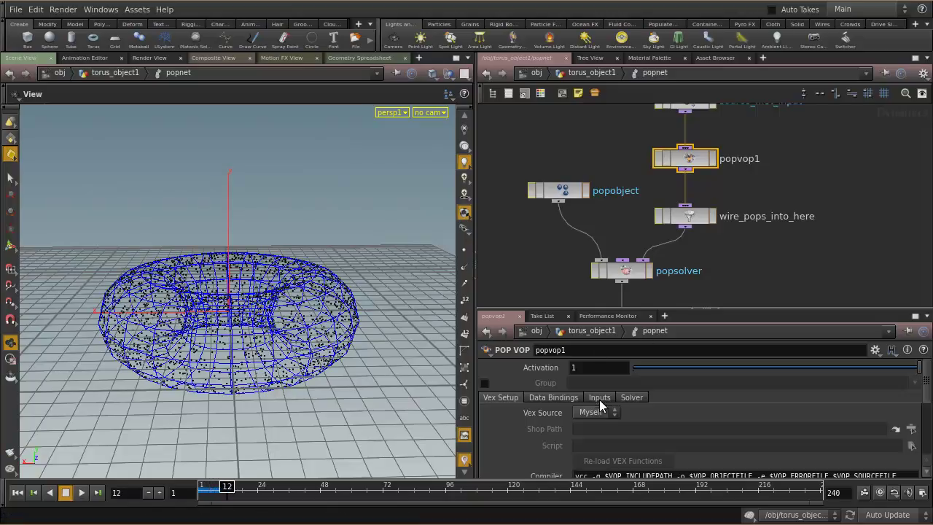
pyautogui.moveTo(757, 269); pyautogui.dragTo(758, 245, button='middle')
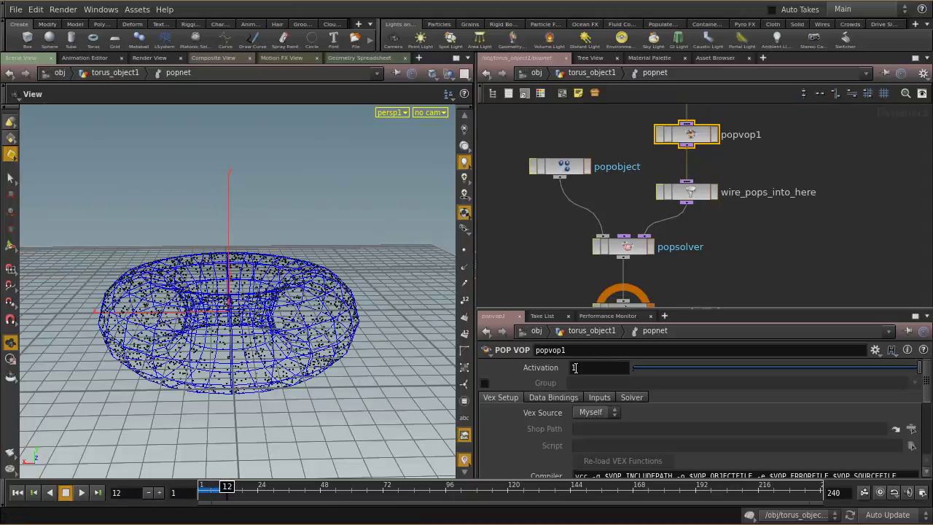
# Go up to torus_object1, examine the type and value settings of attribcreate1, and rewind to frame 1.
pyautogui.click(592, 73)
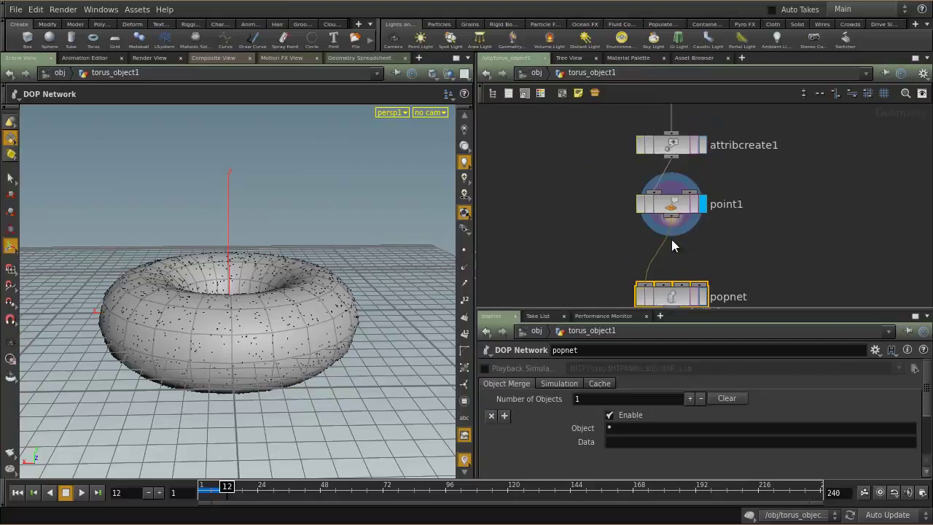
pyautogui.click(676, 206)
pyautogui.click(671, 144)
pyautogui.scroll(-4, 700, 373)
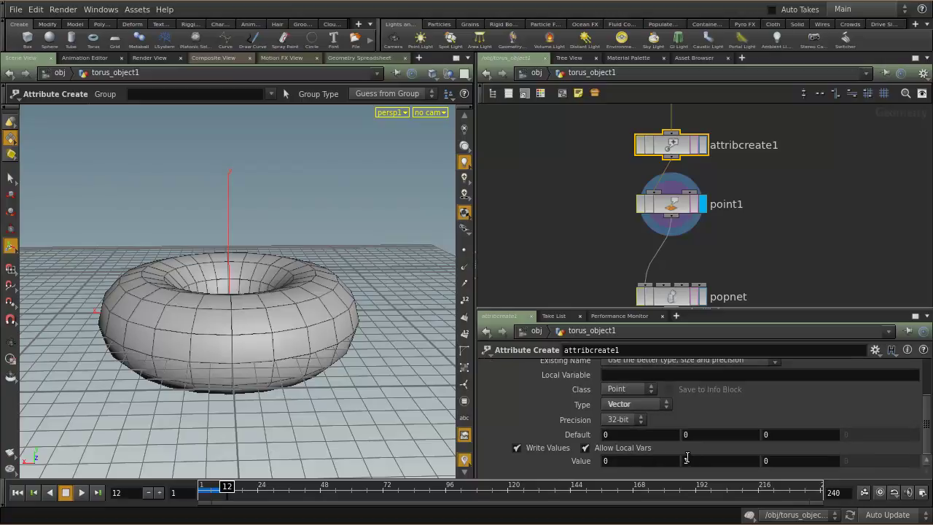
pyautogui.click(20, 493)
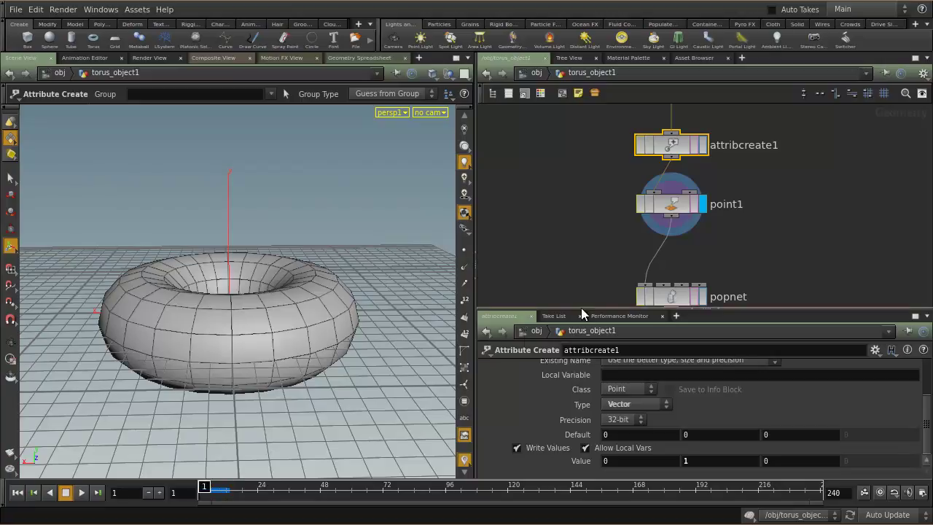
# Open popnet and force a compile of popvop1.
pyautogui.moveTo(748, 273); pyautogui.dragTo(746, 238, button='middle')
pyautogui.click(669, 263)
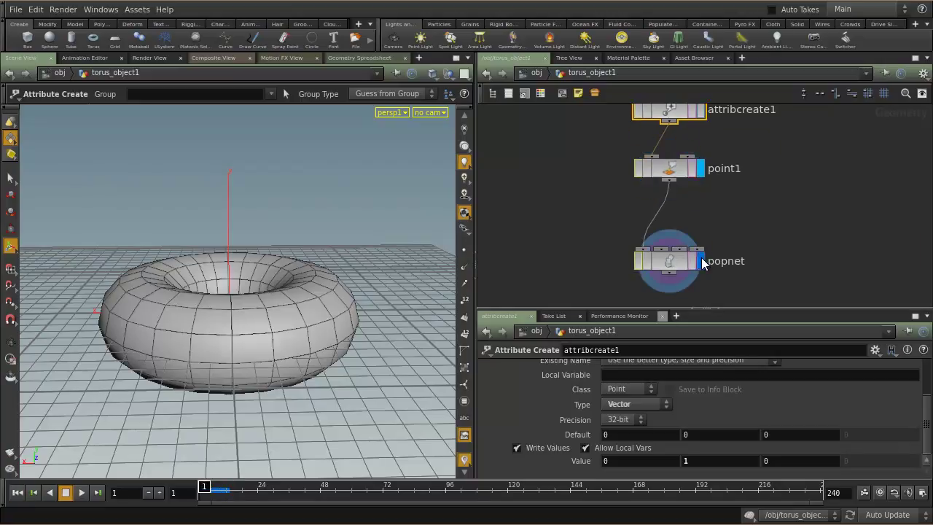
pyautogui.doubleClick(672, 263)
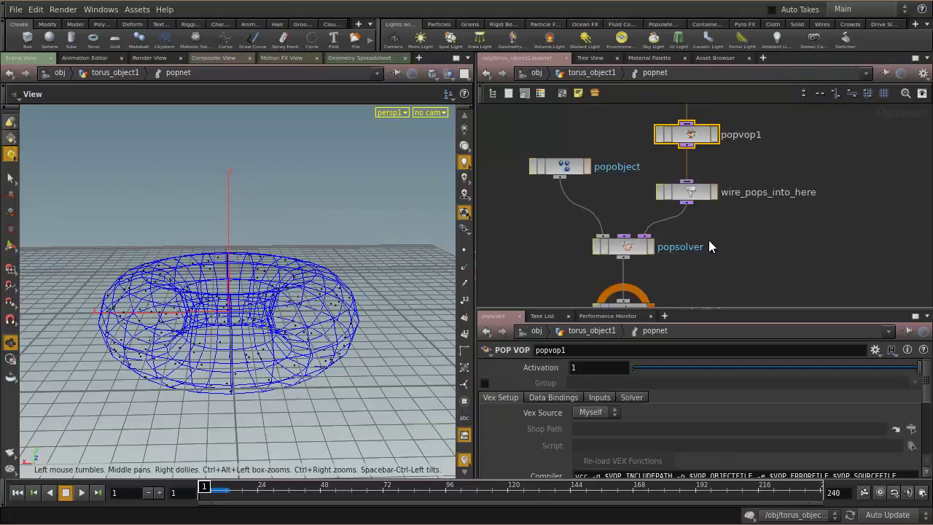
pyautogui.moveTo(706, 240); pyautogui.dragTo(720, 267, button='middle')
pyautogui.click(699, 165)
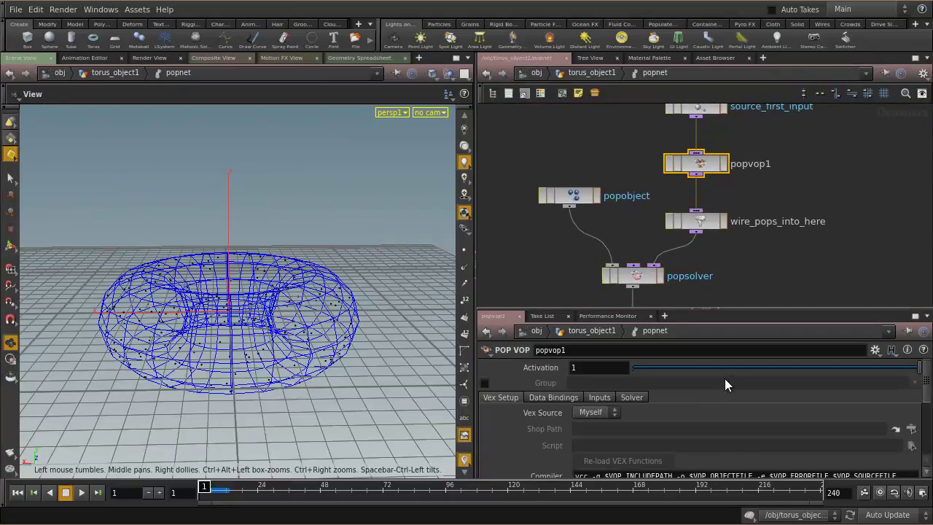
pyautogui.scroll(-6, 725, 384)
pyautogui.scroll(1, 655, 387)
pyautogui.scroll(-1, 651, 393)
pyautogui.click(613, 392)
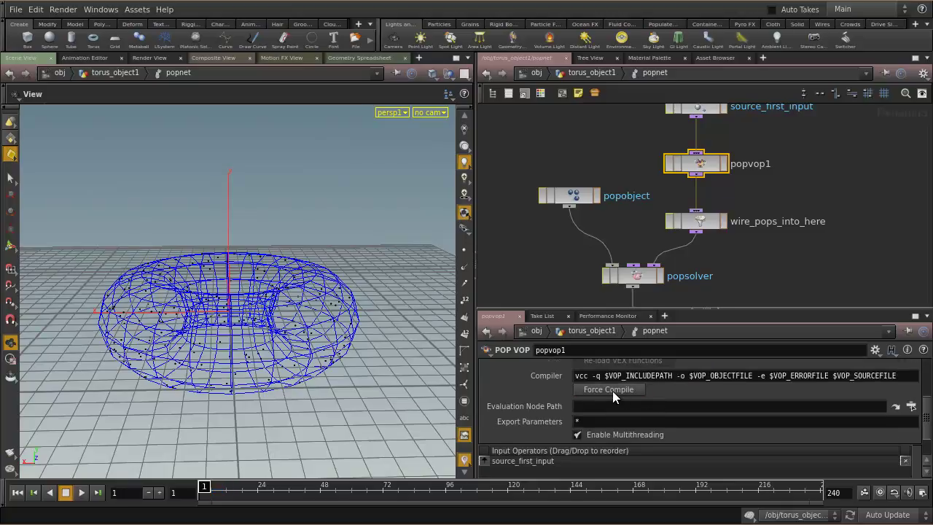
# Display the result at popvop1 and check the node information of popvop1 and wire_pops_into_here.
pyautogui.moveTo(795, 179); pyautogui.dragTo(811, 151, button='middle')
pyautogui.moveTo(780, 250); pyautogui.dragTo(725, 287, button='middle')
pyautogui.click(678, 274)
pyautogui.middleClick(689, 171)
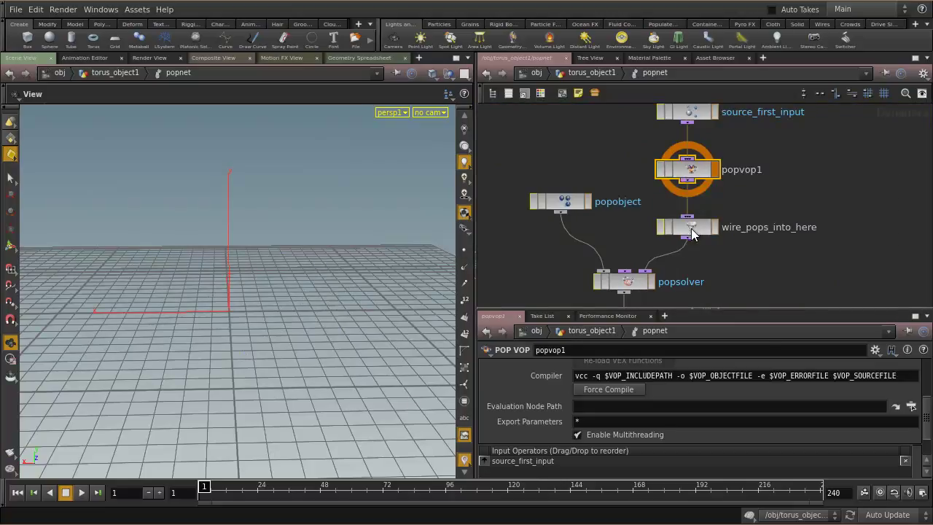
pyautogui.middleClick(693, 232)
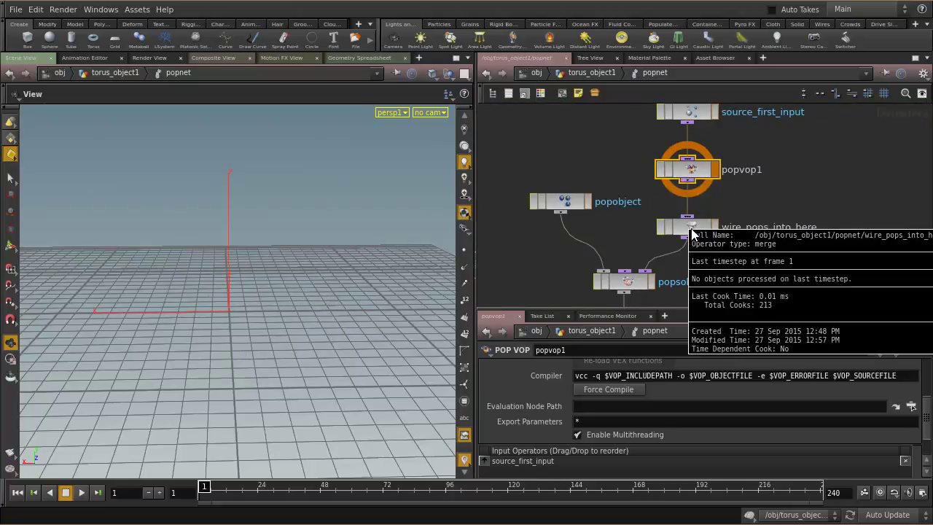
pyautogui.middleClick(697, 173)
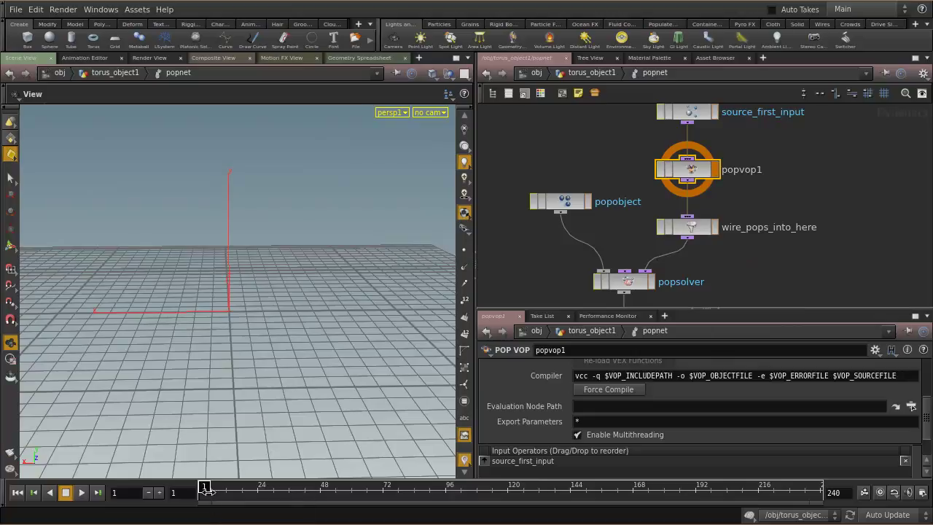
# Bypass popvop1 and scrub the simulation to frame 34.
pyautogui.click(660, 169)
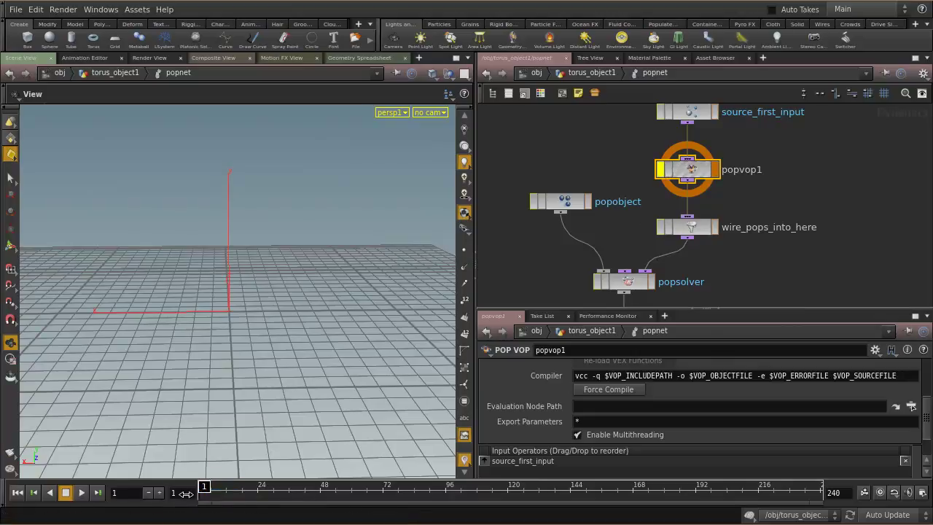
pyautogui.moveTo(206, 487); pyautogui.dragTo(286, 490)
pyautogui.press('h')
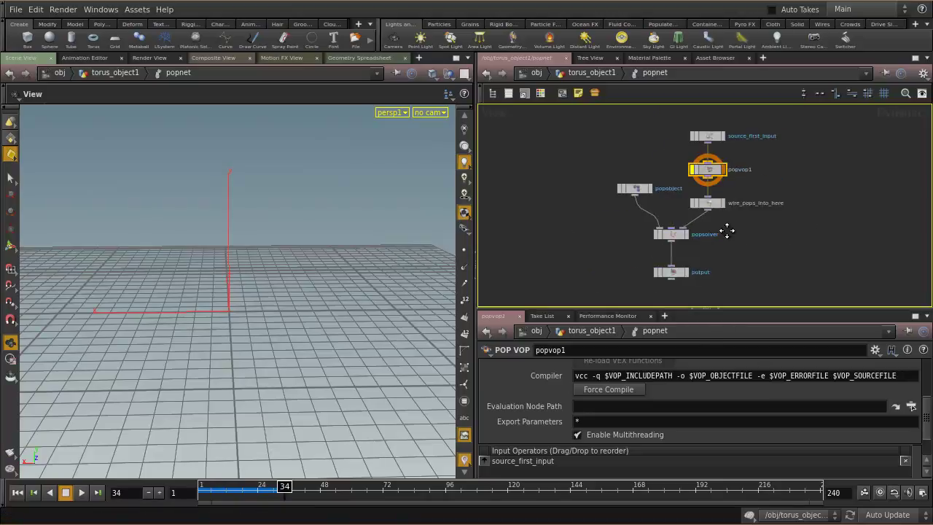
# Move the display flag to popsolver and back to output, and rewind to frame 1.
pyautogui.click(677, 212)
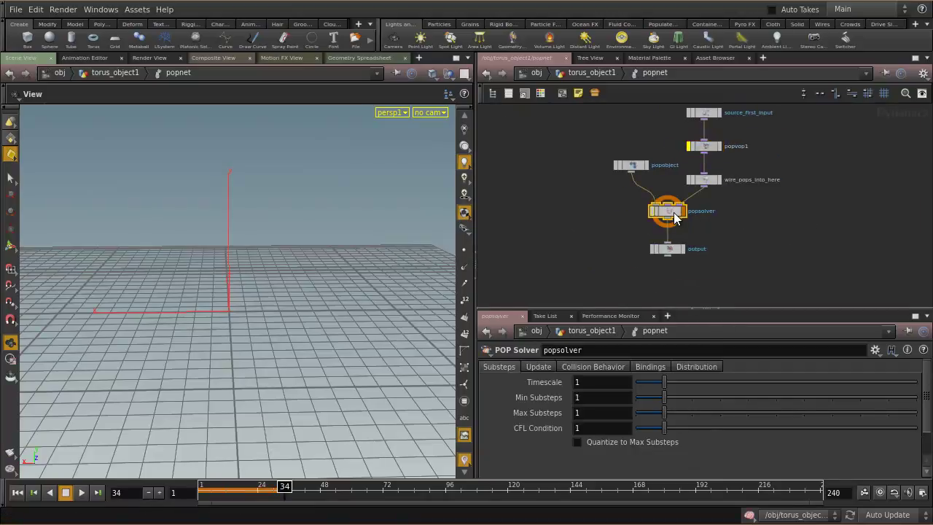
pyautogui.click(683, 249)
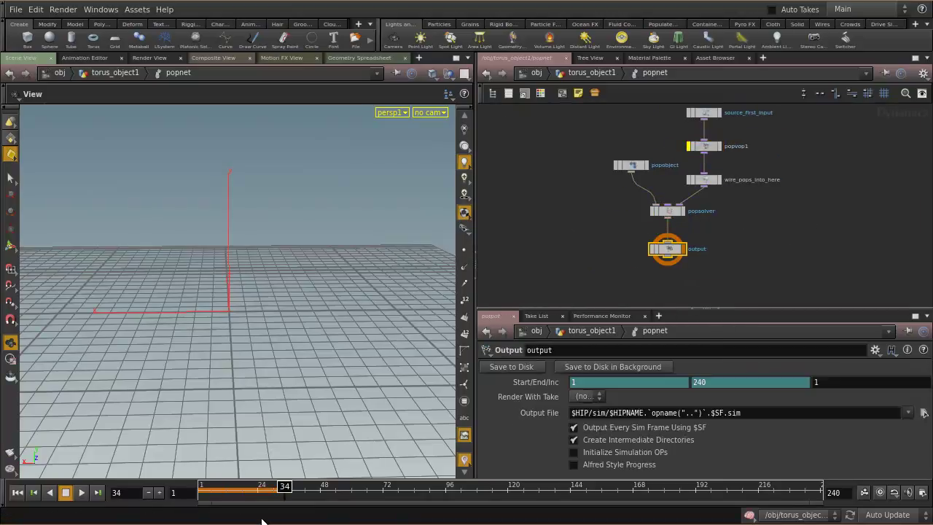
pyautogui.click(25, 494)
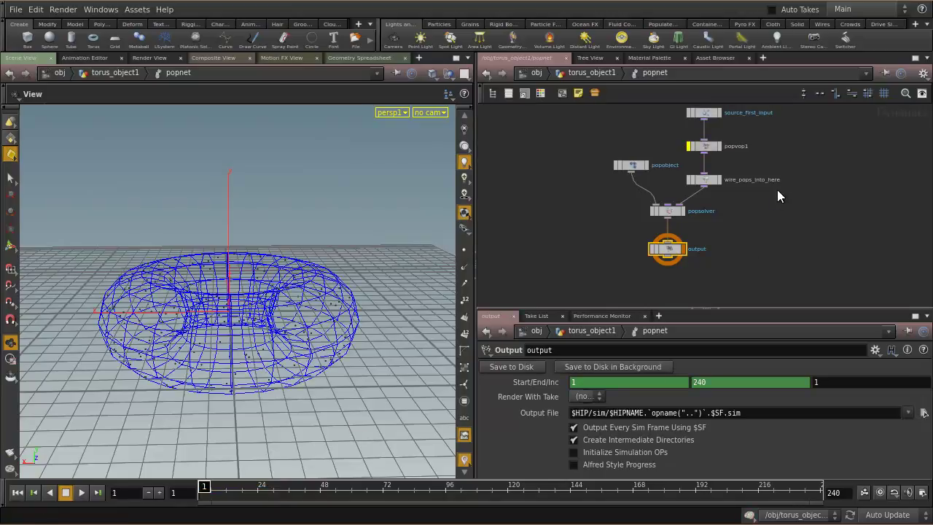
# Turn off the bypass on popvop1 and set the Input of importpoint1 inside it to First Input.
pyautogui.click(712, 147)
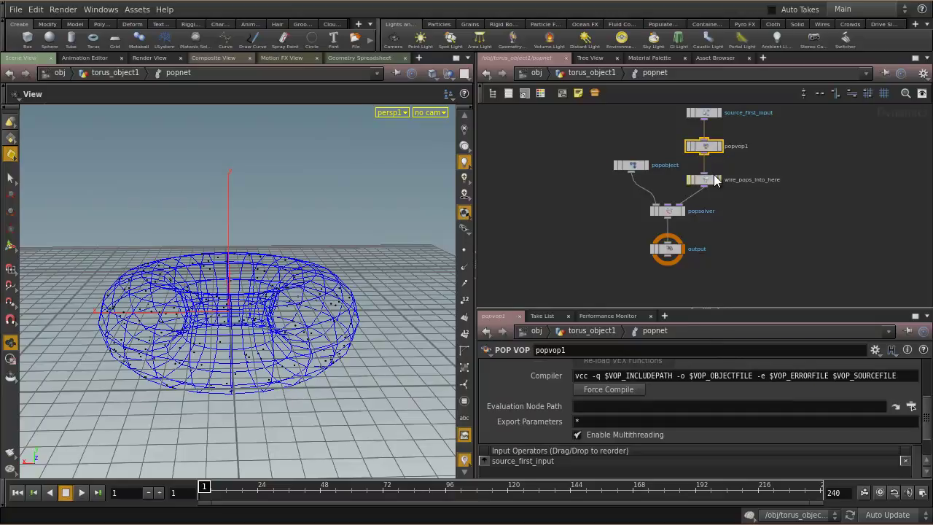
pyautogui.doubleClick(704, 147)
pyautogui.moveTo(695, 221); pyautogui.dragTo(700, 271, button='middle')
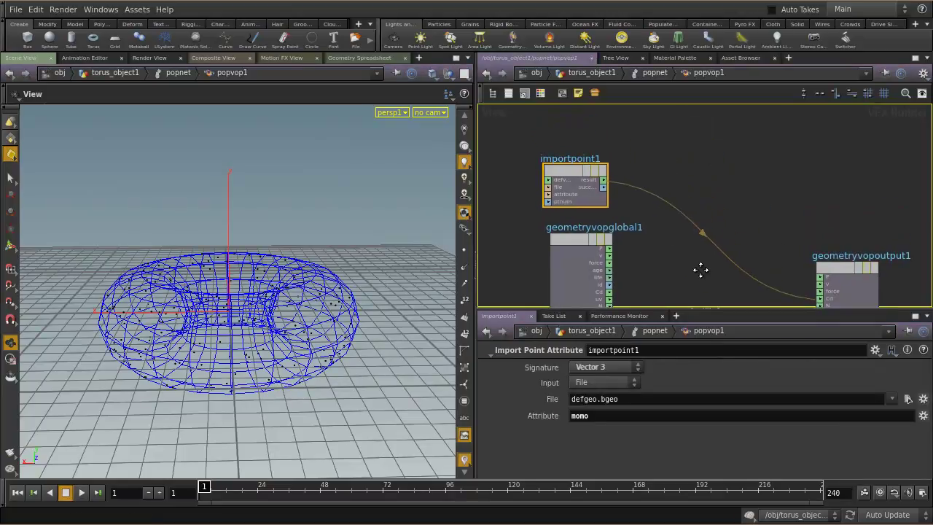
pyautogui.click(605, 381)
pyautogui.click(599, 407)
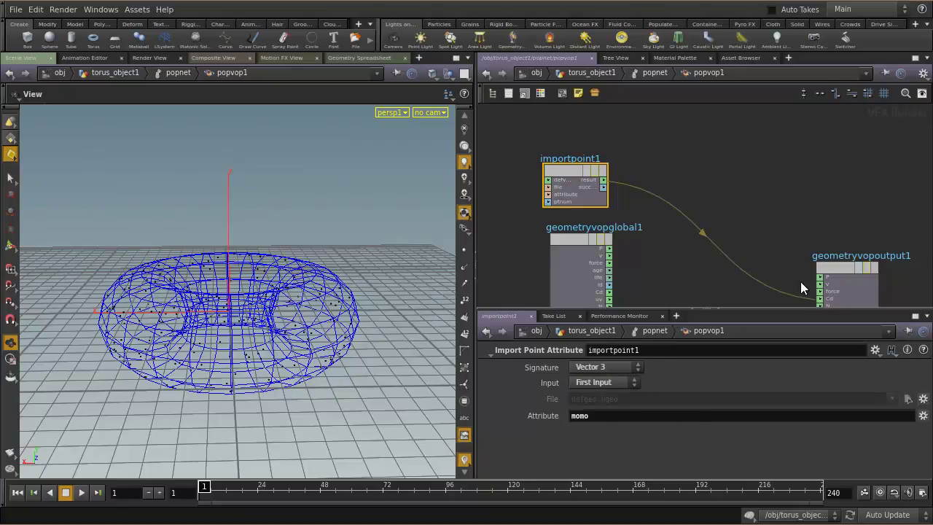
# Move geometryvopoutput1 higher in the VOP network and select importpoint1 again.
pyautogui.moveTo(830, 270); pyautogui.dragTo(830, 229)
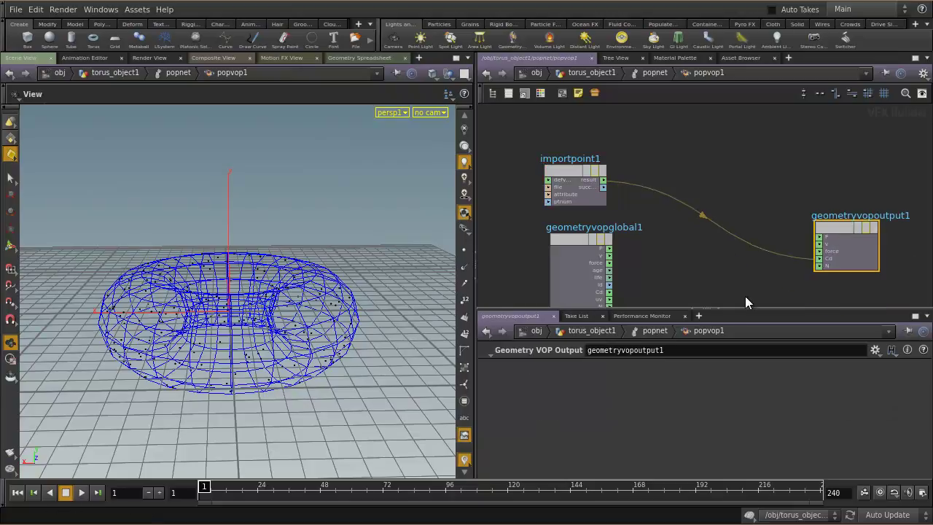
pyautogui.click(574, 171)
pyautogui.scroll(2, 828, 265)
pyautogui.scroll(-3, 708, 226)
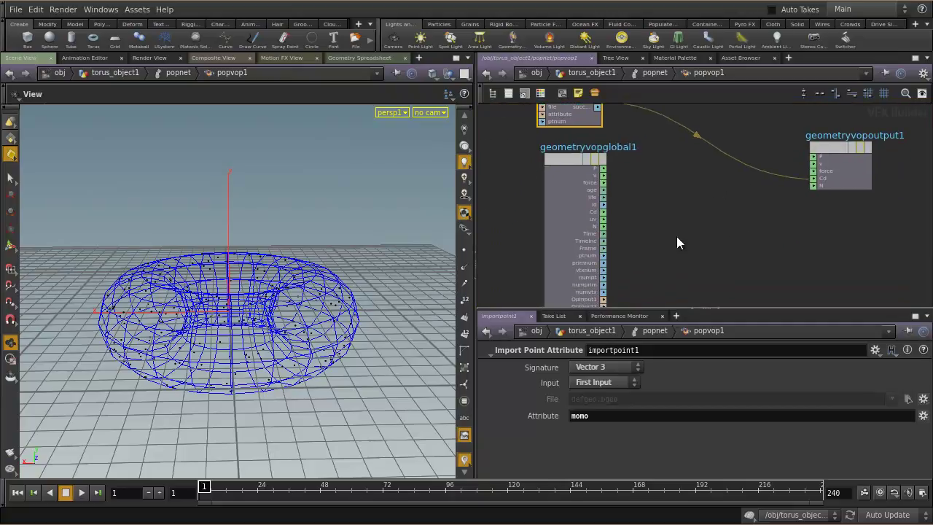
# Return to popnet, scrub to frame 16, and examine the Cd values of popobject's geometry in the Geometry Spreadsheet.
pyautogui.click(646, 334)
pyautogui.moveTo(206, 488); pyautogui.dragTo(240, 489)
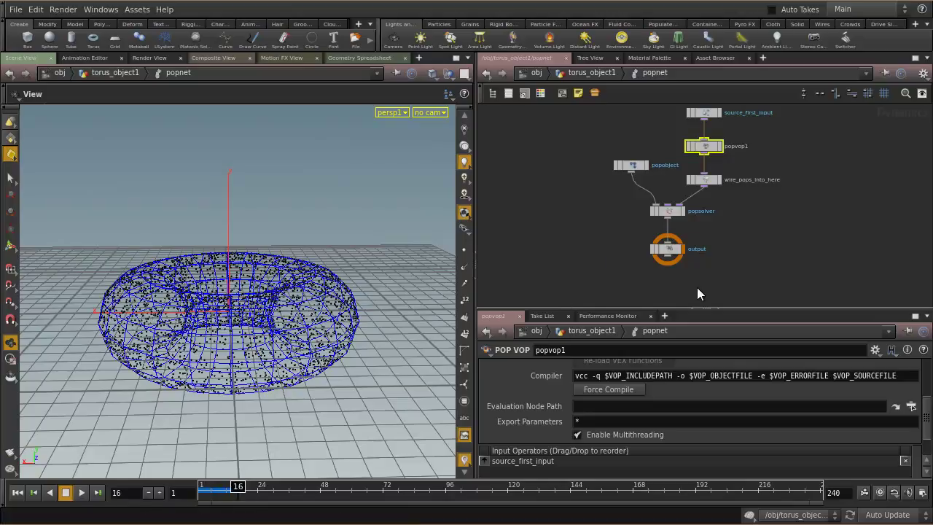
pyautogui.click(380, 58)
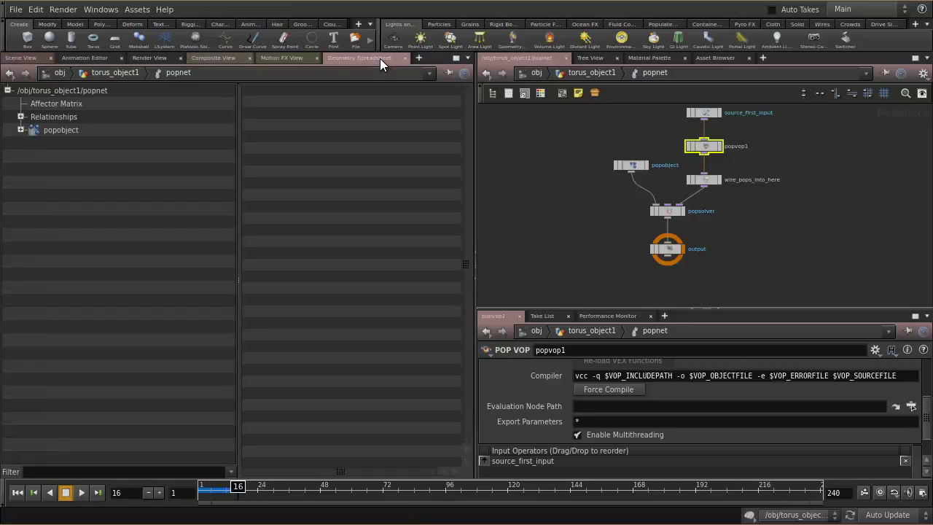
pyautogui.click(20, 130)
pyautogui.click(33, 209)
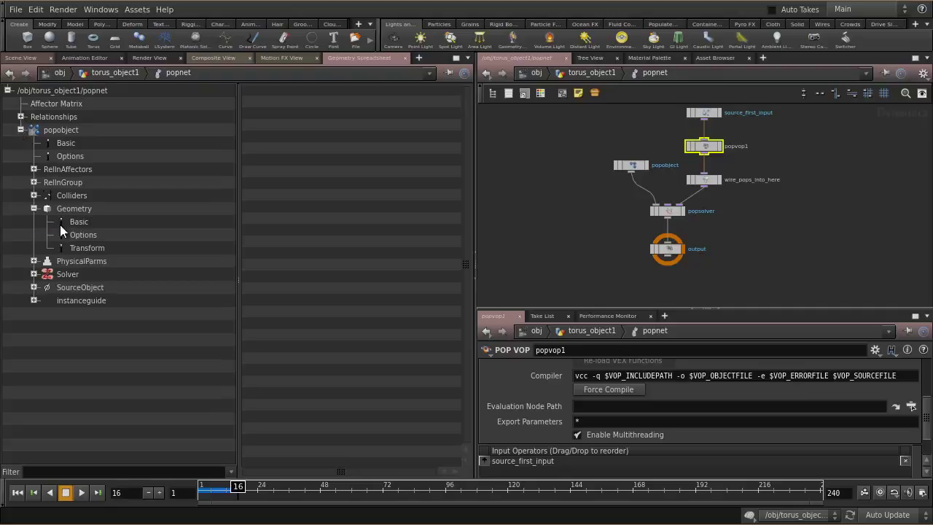
pyautogui.click(74, 209)
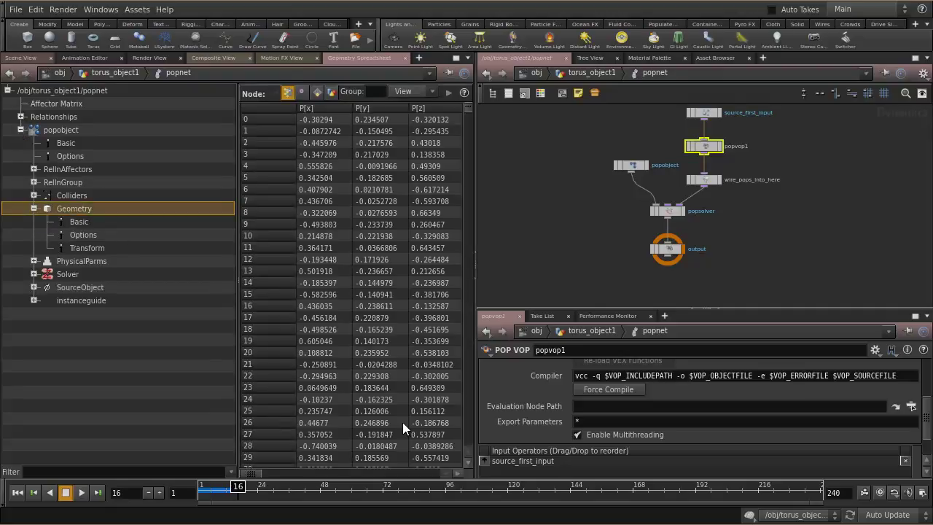
pyautogui.moveTo(259, 474); pyautogui.dragTo(290, 479)
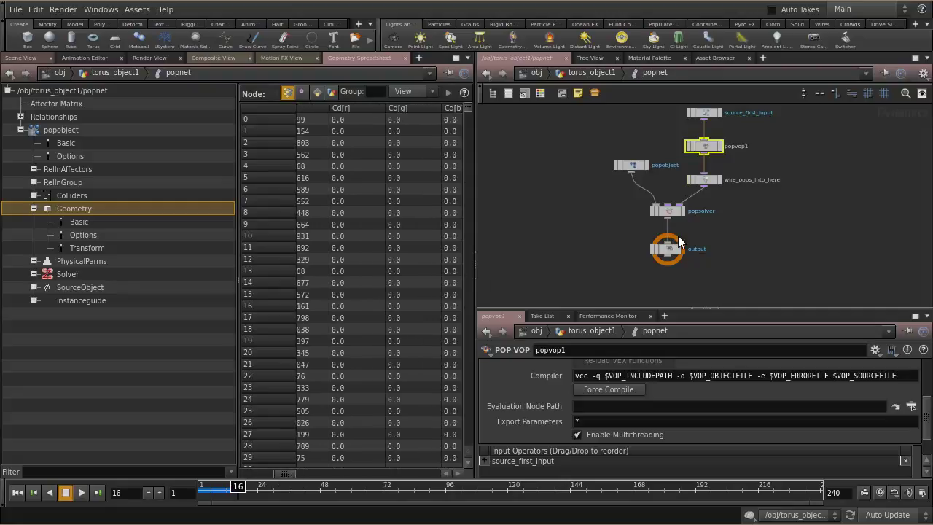
# Open popvop1, inspect importpoint1's link to Cd, and compare the momo and Cd columns in the Geometry Spreadsheet.
pyautogui.scroll(2, 709, 149)
pyautogui.moveTo(735, 182); pyautogui.dragTo(738, 202, button='middle')
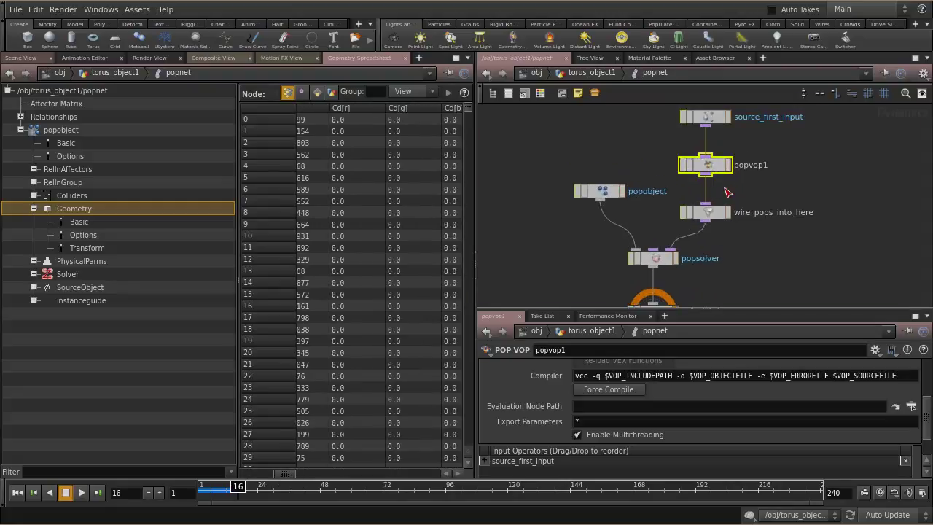
pyautogui.doubleClick(709, 167)
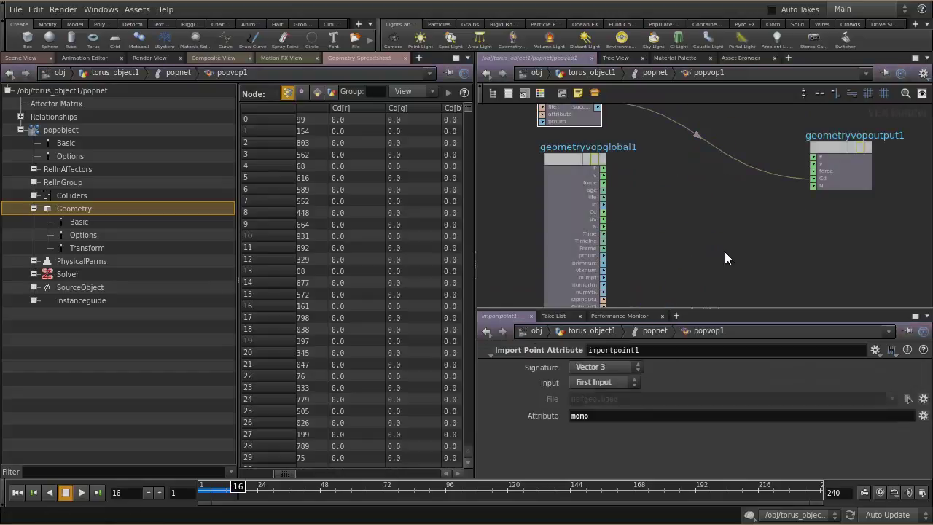
pyautogui.moveTo(768, 216); pyautogui.dragTo(711, 271, button='middle')
pyautogui.click(566, 145)
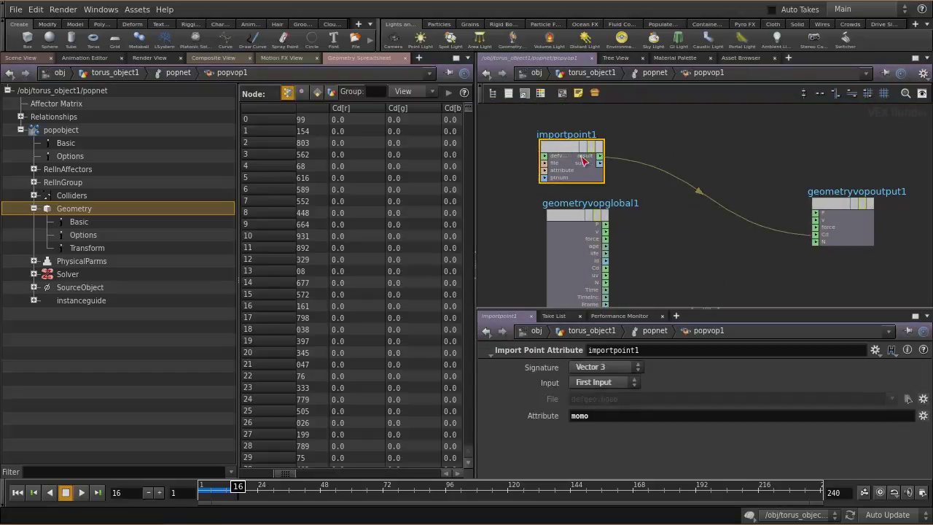
pyautogui.scroll(2, 613, 178)
pyautogui.moveTo(617, 178); pyautogui.dragTo(633, 185, button='middle')
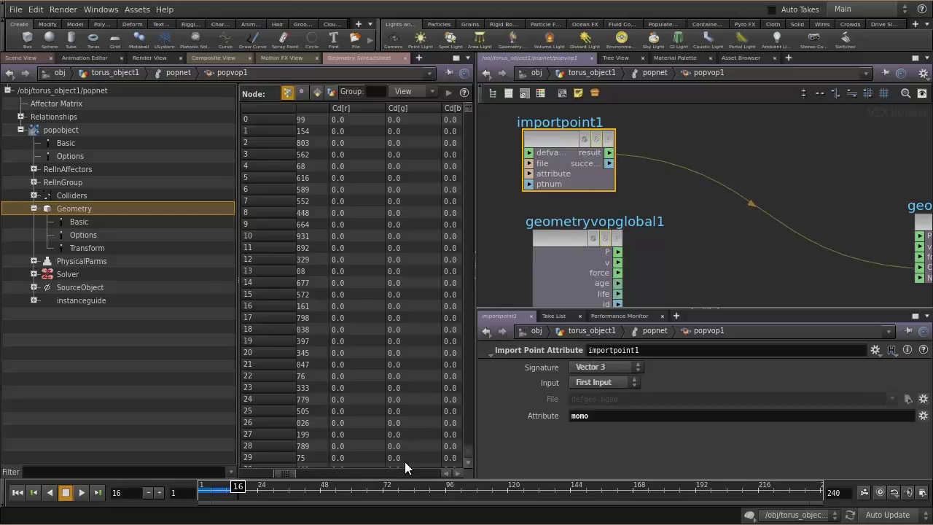
pyautogui.moveTo(292, 474); pyautogui.dragTo(345, 486)
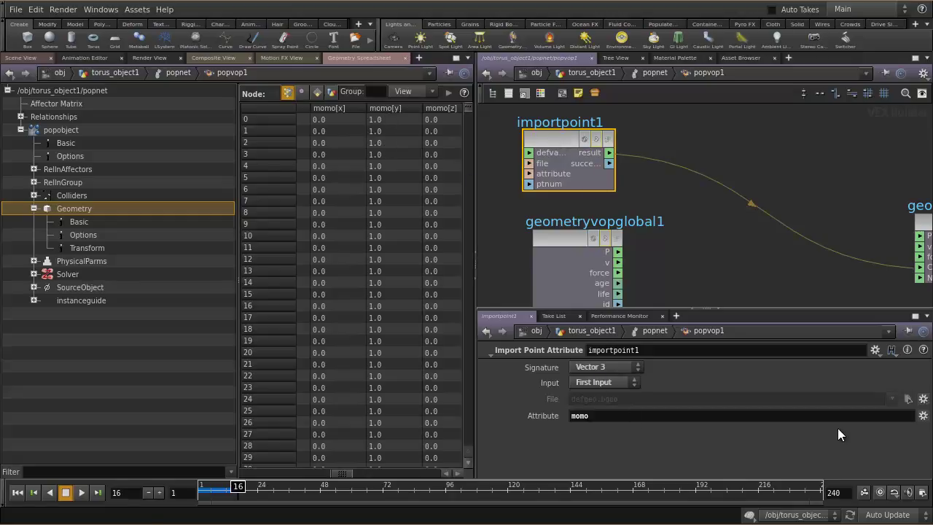
pyautogui.moveTo(796, 265); pyautogui.dragTo(738, 245, button='middle')
pyautogui.scroll(-1, 748, 257)
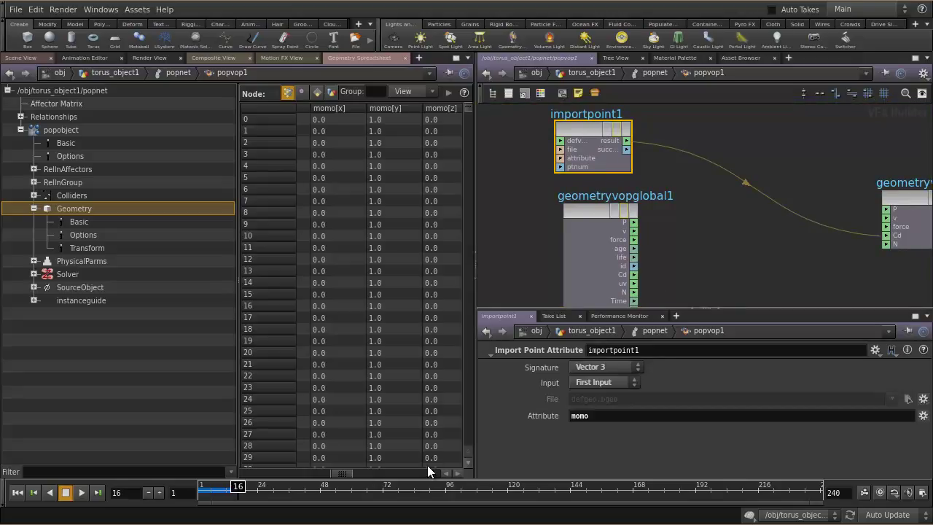
pyautogui.moveTo(343, 469); pyautogui.dragTo(288, 477)
# Return to popnet, review the wire_pops_into_here, popsolver and output nodes in turn, and rewind to frame 1.
pyautogui.click(659, 74)
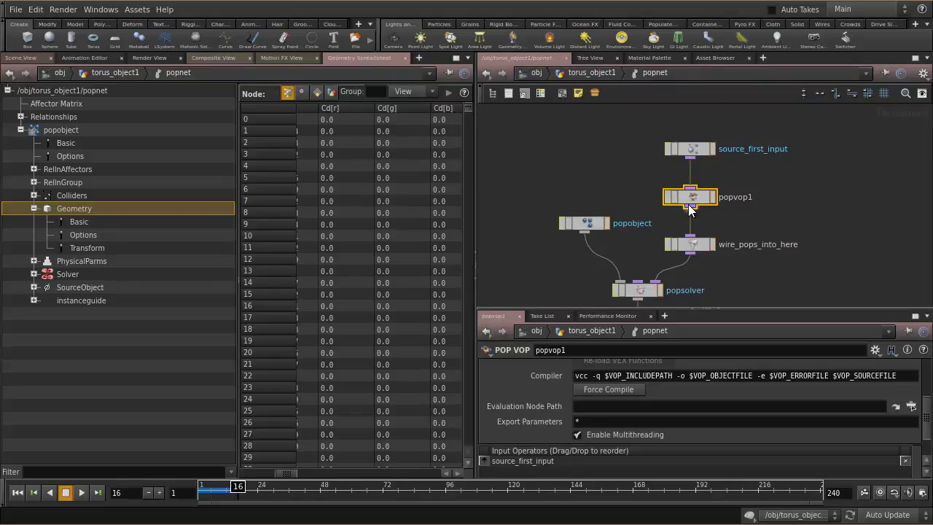
pyautogui.click(695, 246)
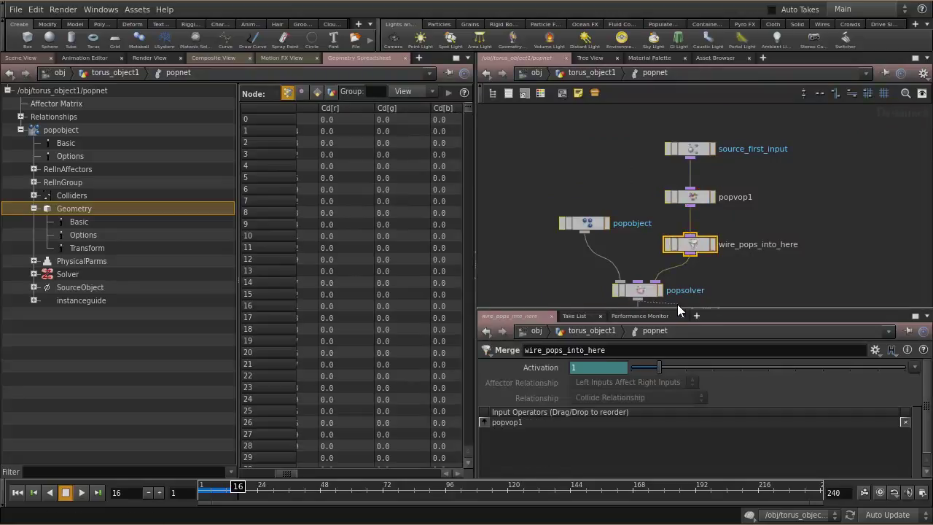
pyautogui.moveTo(752, 298); pyautogui.dragTo(741, 226, button='middle')
pyautogui.click(641, 216)
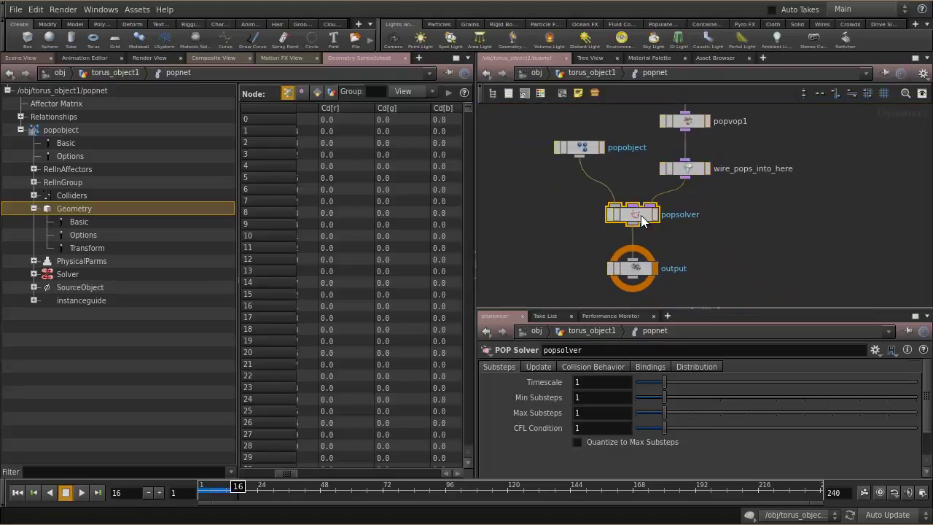
pyautogui.click(633, 267)
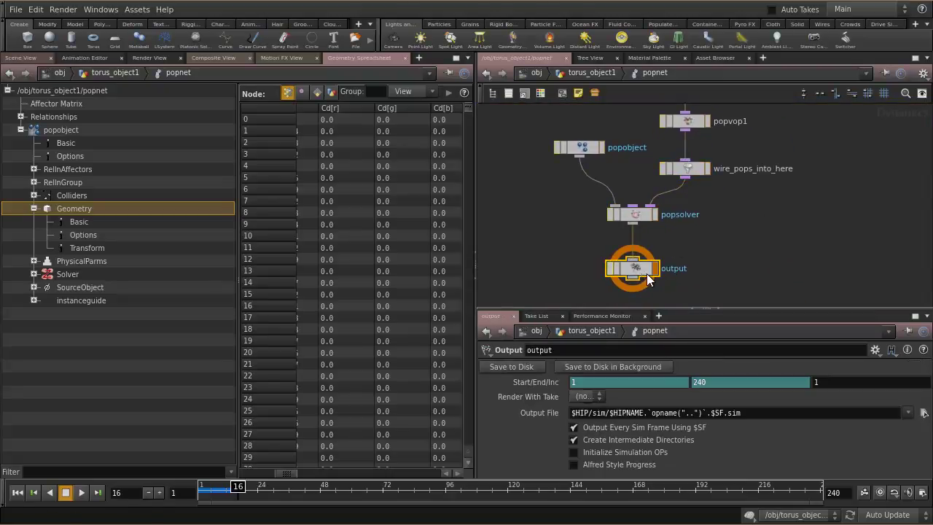
pyautogui.moveTo(290, 473); pyautogui.dragTo(275, 475)
pyautogui.click(14, 495)
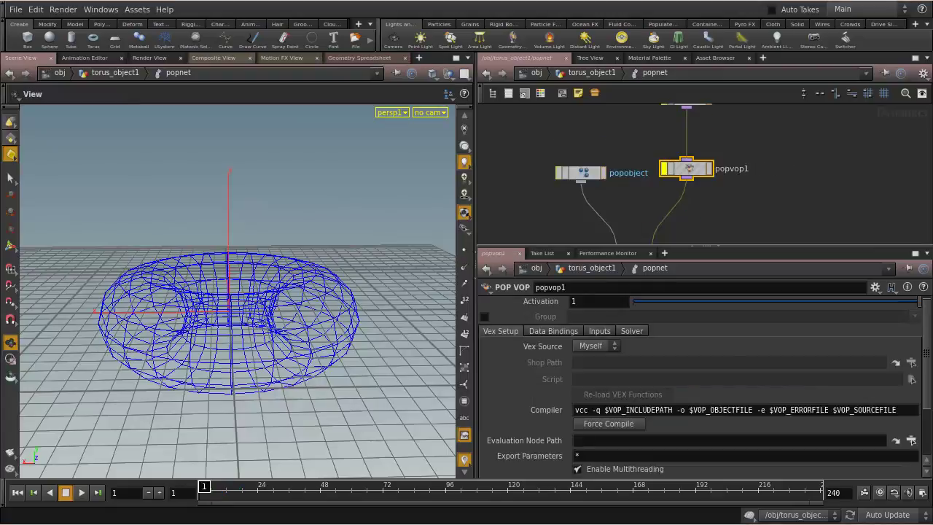
# Move popvop1 closer to source_first_input and insert a POP Wrangle node on the wire below it.
pyautogui.moveTo(759, 208)
pyautogui.mouseDown(button='middle')
pyautogui.moveTo(775, 191)
pyautogui.moveTo(766, 172)
pyautogui.moveTo(768, 219)
pyautogui.moveTo(756, 168)
pyautogui.moveTo(754, 192)
pyautogui.mouseUp(button='middle')
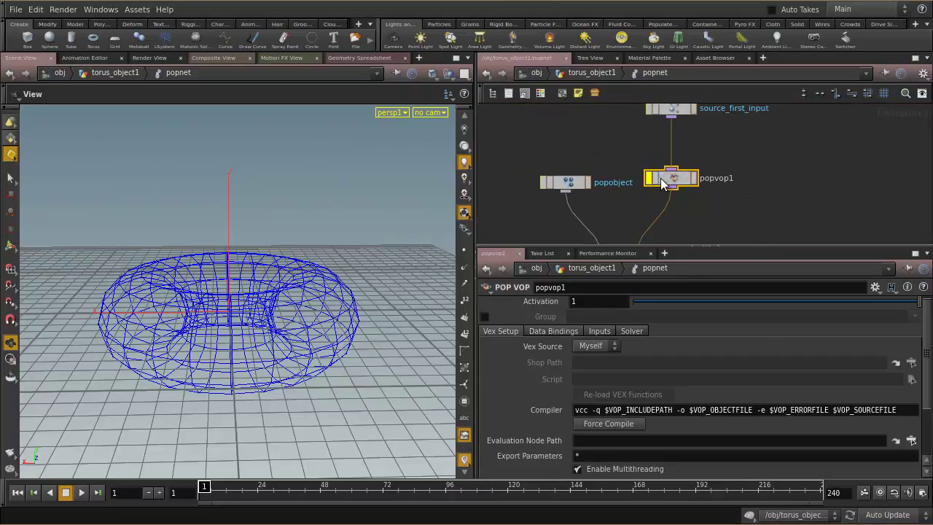
pyautogui.moveTo(676, 178); pyautogui.dragTo(673, 149)
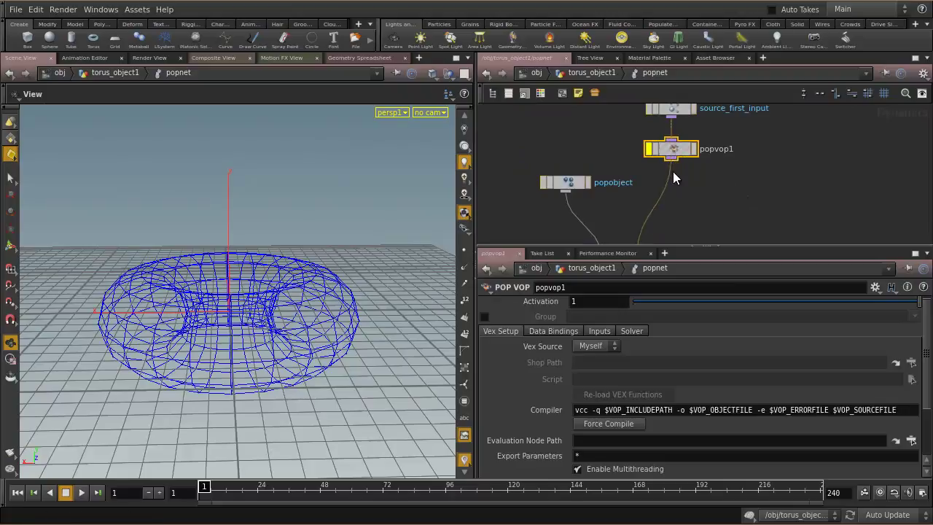
pyautogui.press('Tab')
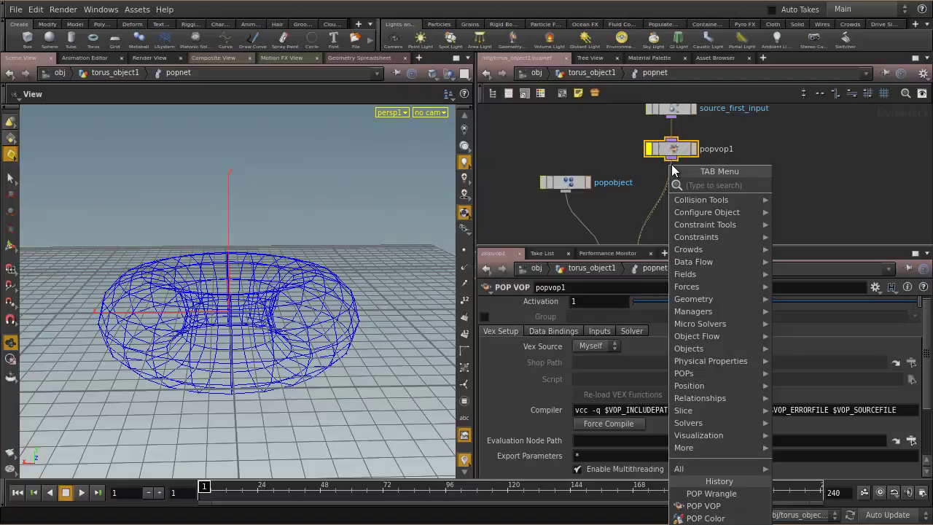
pyautogui.write('wra')
pyautogui.click(815, 209)
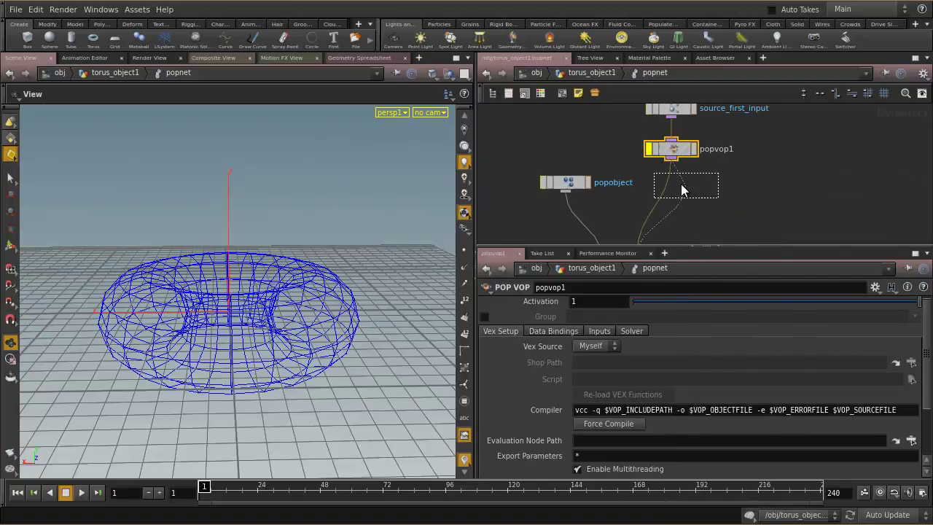
pyautogui.click(683, 189)
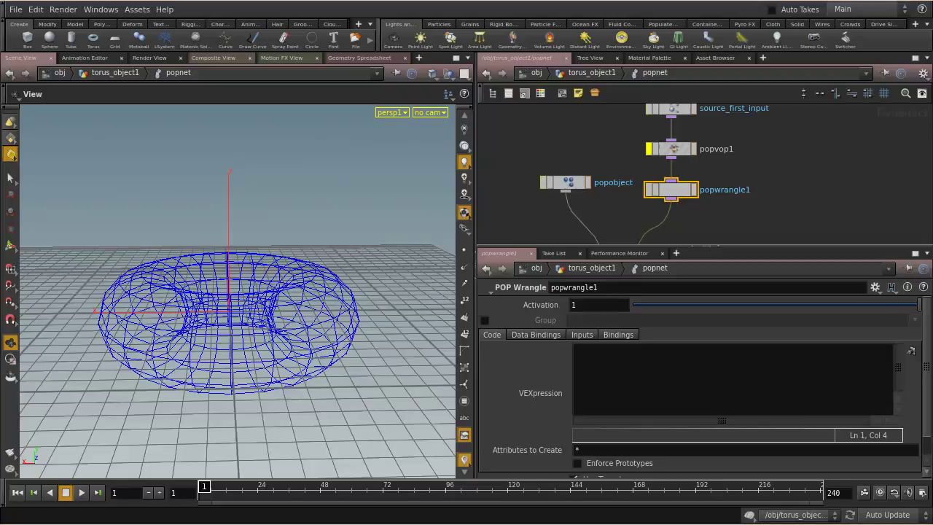
pyautogui.moveTo(244, 217)
pyautogui.mouseDown()
pyautogui.moveTo(287, 312)
pyautogui.moveTo(324, 246)
pyautogui.moveTo(397, 308)
pyautogui.mouseUp()
pyautogui.moveTo(348, 247)
pyautogui.mouseDown()
pyautogui.moveTo(375, 246)
pyautogui.moveTo(393, 275)
pyautogui.moveTo(499, 315)
pyautogui.mouseUp()
pyautogui.moveTo(485, 252); pyautogui.dragTo(429, 322)
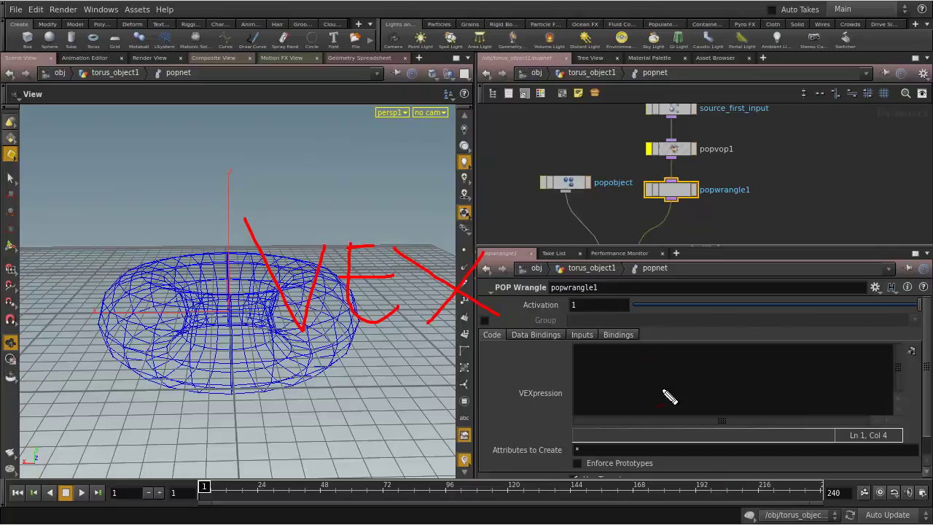
pyautogui.hotkey('shift', 'F9')
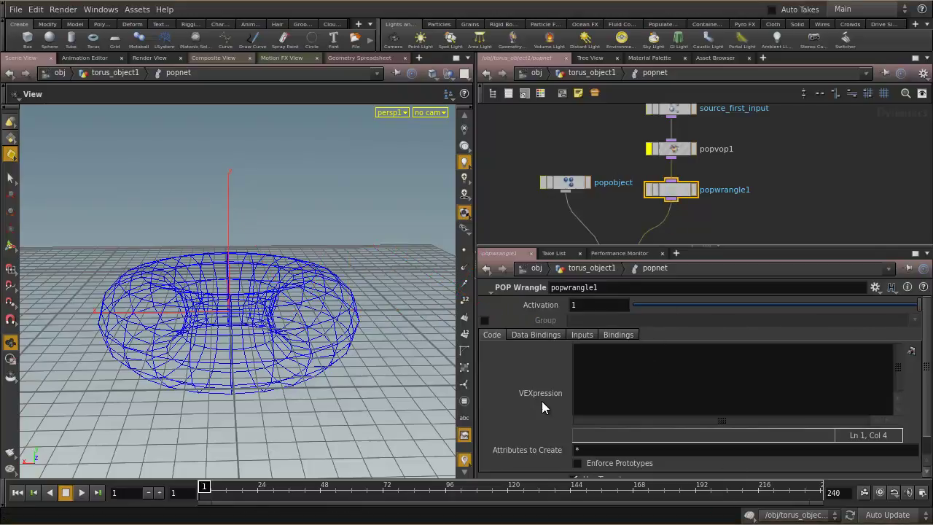
# Delete popvop1 from the network and move popwrangle1 up toward source_first_input.
pyautogui.click(670, 149)
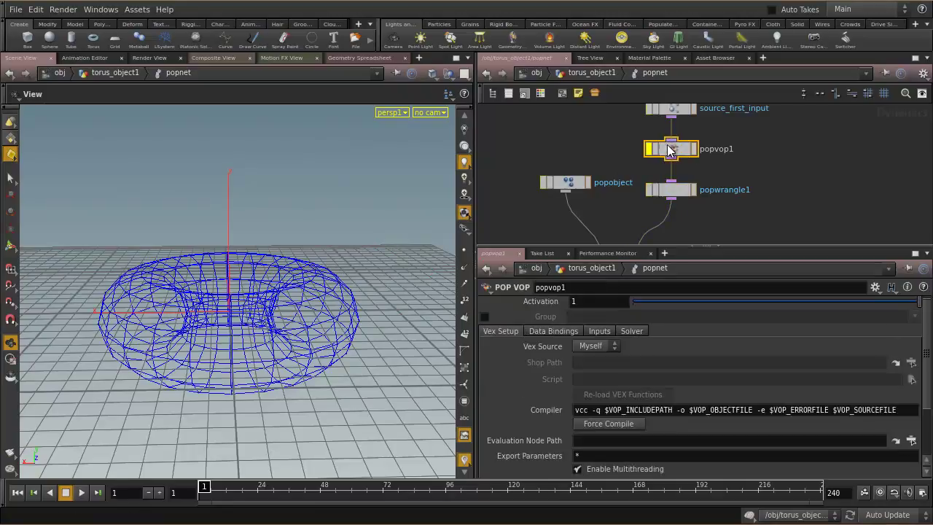
pyautogui.press('Delete')
pyautogui.moveTo(671, 191); pyautogui.dragTo(671, 164)
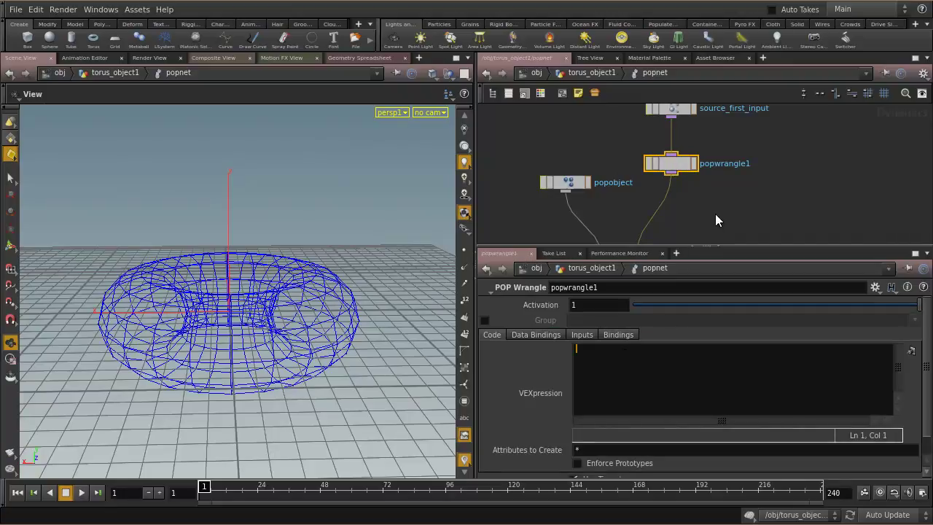
pyautogui.write('@CD')
pyautogui.press('BackSpace')
pyautogui.write('d=@momo;')
# Examine the Cd values of popobject's geometry in the Geometry Spreadsheet at frame 1.
pyautogui.scroll(-2, 701, 214)
pyautogui.moveTo(701, 214); pyautogui.dragTo(670, 180, button='middle')
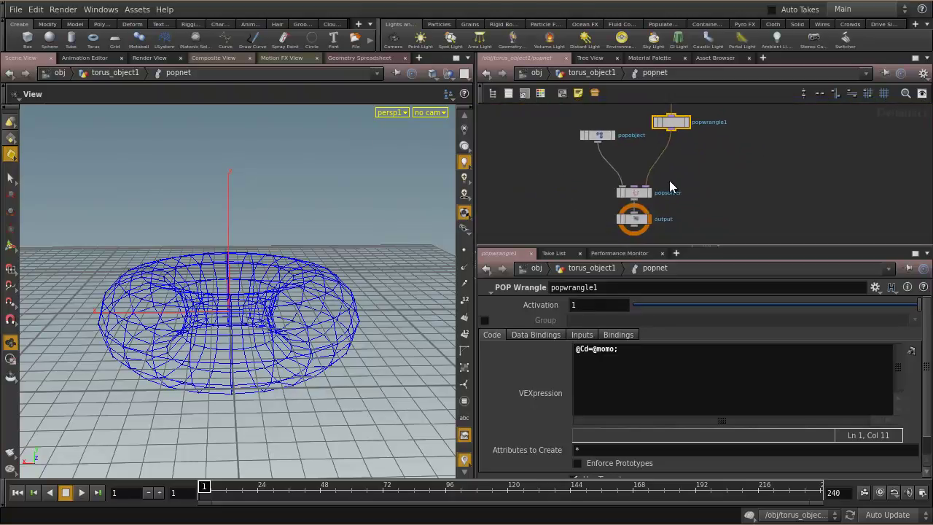
pyautogui.click(346, 56)
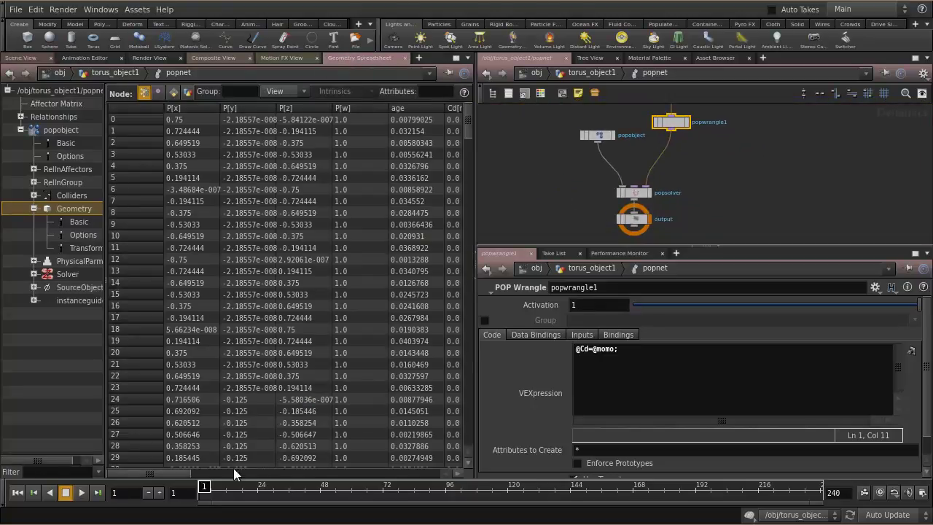
pyautogui.moveTo(163, 471); pyautogui.dragTo(207, 472)
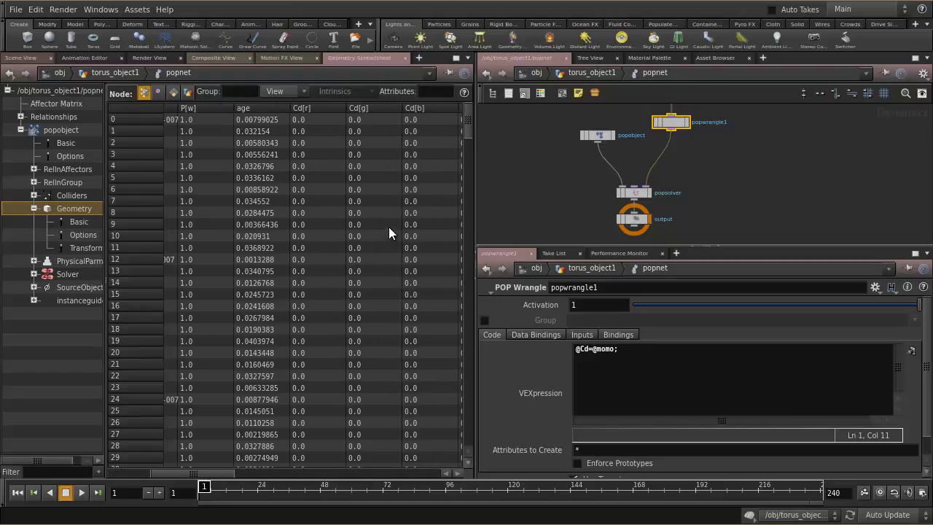
pyautogui.moveTo(203, 487); pyautogui.dragTo(197, 488)
pyautogui.scroll(2, 714, 208)
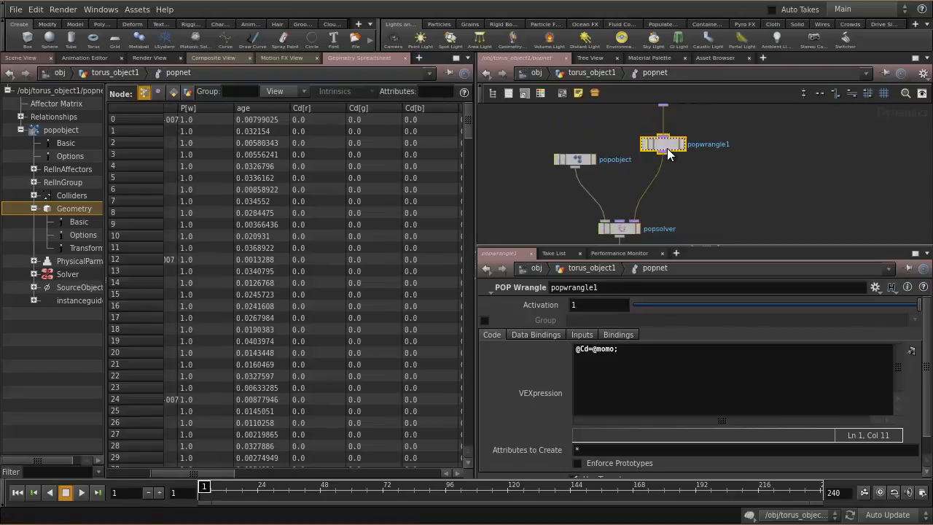
pyautogui.click(593, 351)
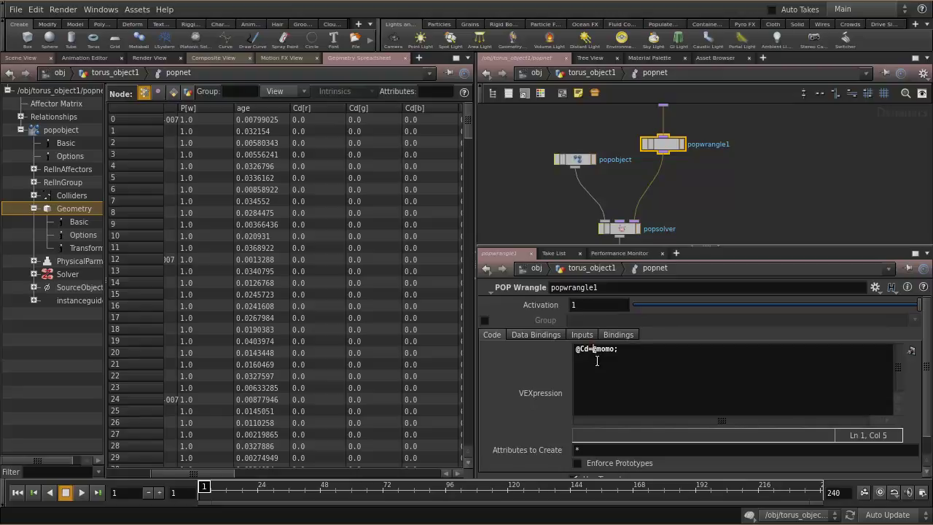
pyautogui.write('V')
pyautogui.press('BackSpace')
pyautogui.write('v')
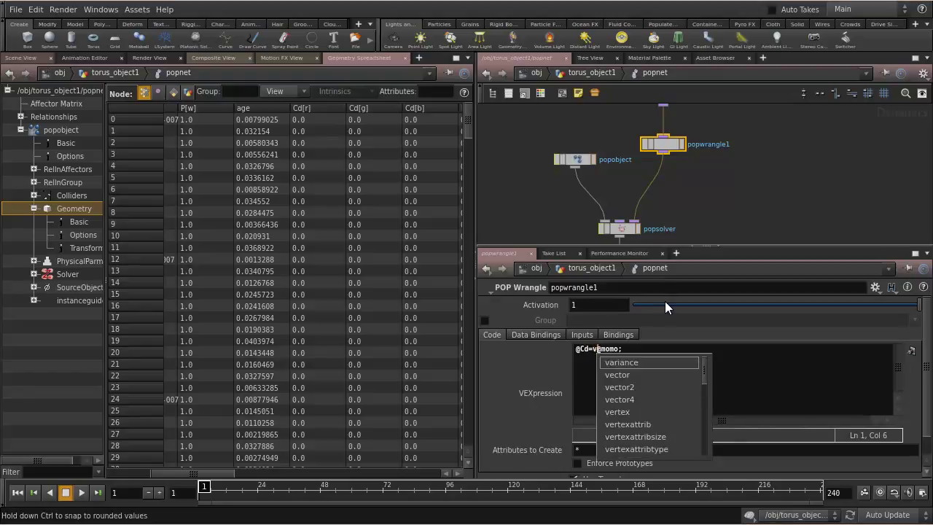
pyautogui.click(627, 374)
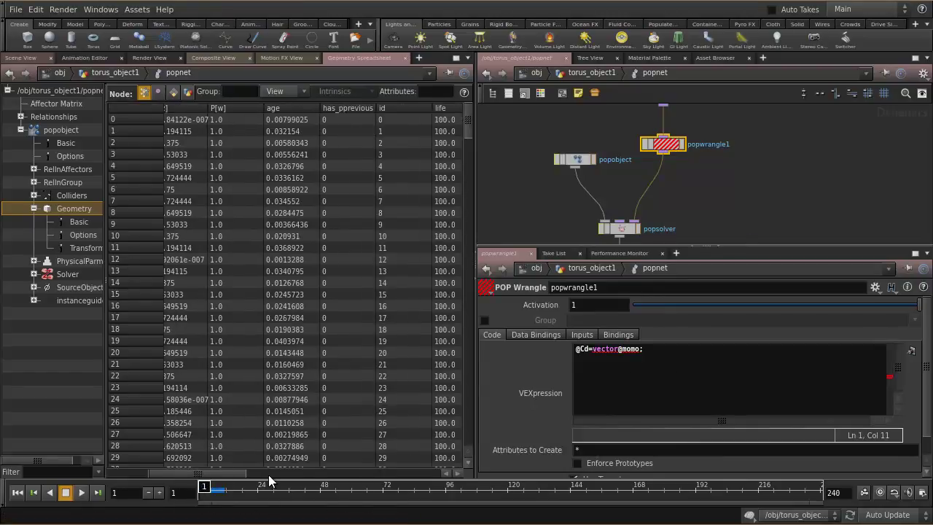
pyautogui.moveTo(221, 470); pyautogui.dragTo(277, 475)
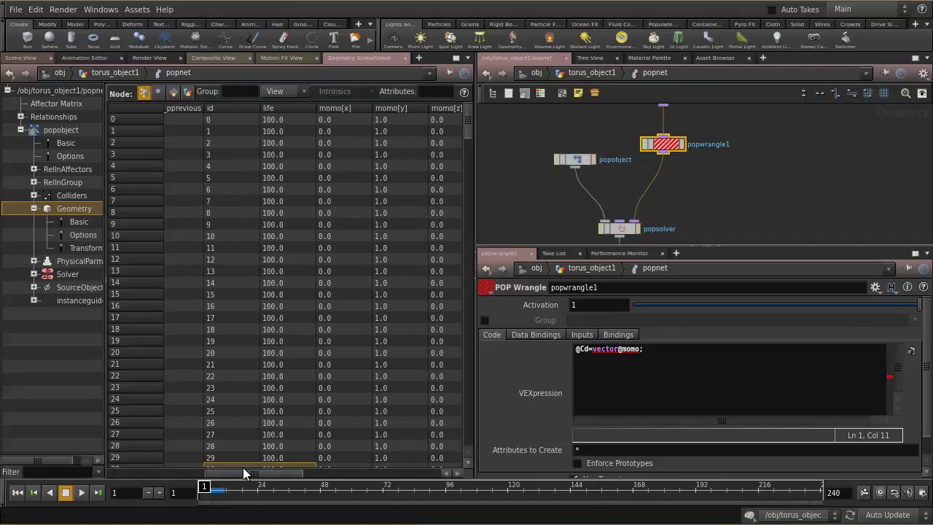
pyautogui.click(667, 356)
pyautogui.moveTo(621, 350); pyautogui.dragTo(599, 348)
pyautogui.press('BackSpace')
pyautogui.press('BackSpace')
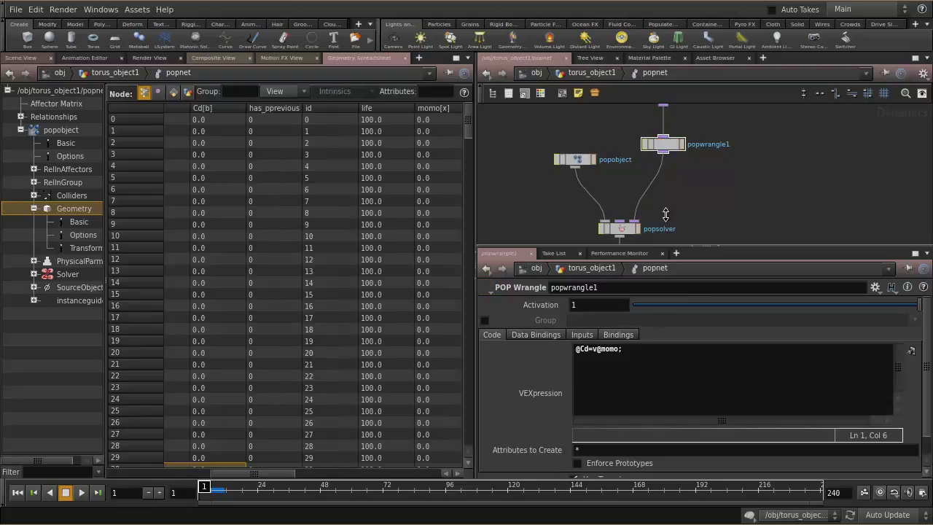
pyautogui.hscroll(-5, 255, 474)
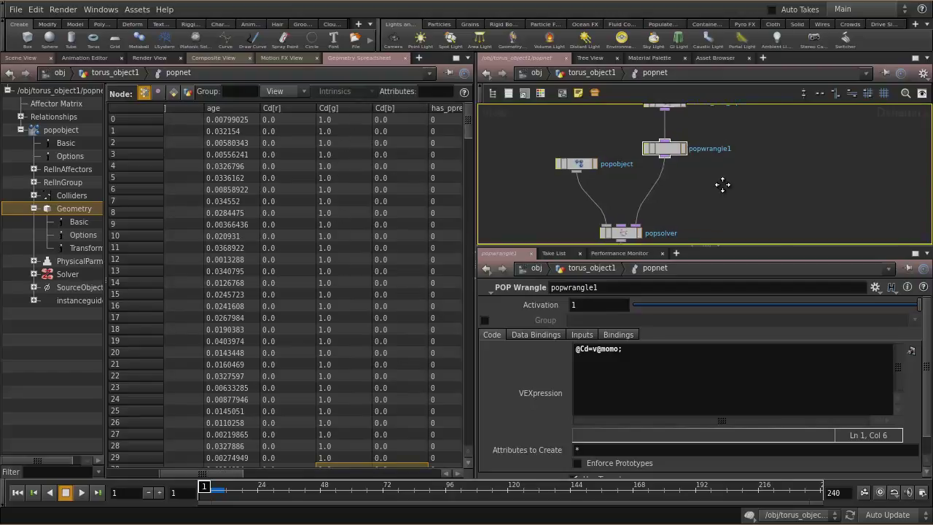
pyautogui.scroll(3, 715, 197)
pyautogui.write('o;')
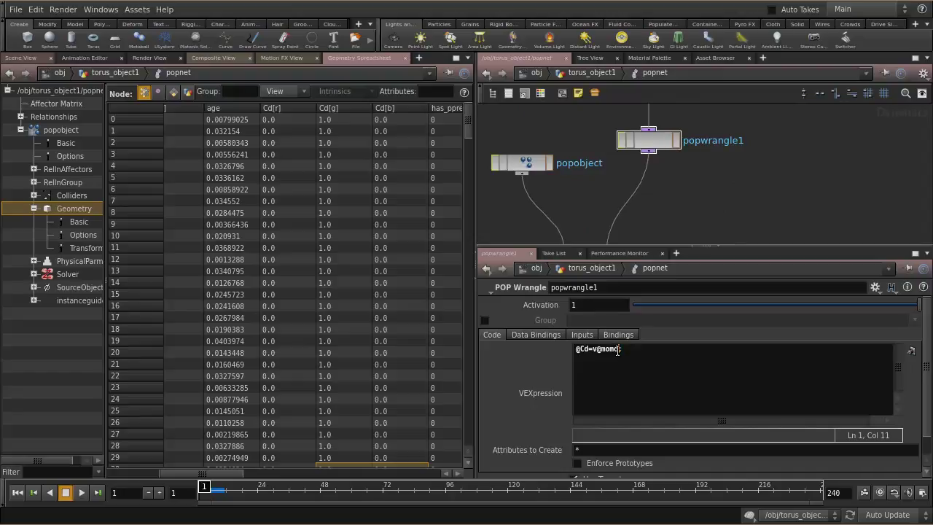
pyautogui.write('*.2')
pyautogui.click(540, 360)
# Switch back to the Scene View and scrub the simulation to frame 22.
pyautogui.click(29, 58)
pyautogui.moveTo(218, 484); pyautogui.dragTo(267, 485)
pyautogui.moveTo(716, 189)
pyautogui.mouseDown(button='middle')
pyautogui.moveTo(736, 105)
pyautogui.moveTo(723, 188)
pyautogui.moveTo(717, 175)
pyautogui.moveTo(704, 187)
pyautogui.moveTo(712, 166)
pyautogui.moveTo(711, 193)
pyautogui.mouseUp(button='middle')
pyautogui.scroll(-5, 714, 175)
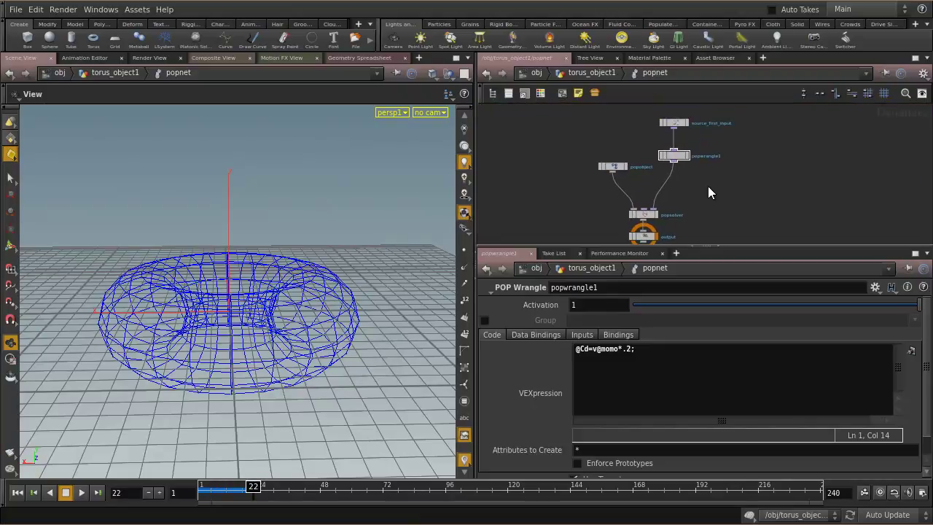
pyautogui.scroll(4, 708, 186)
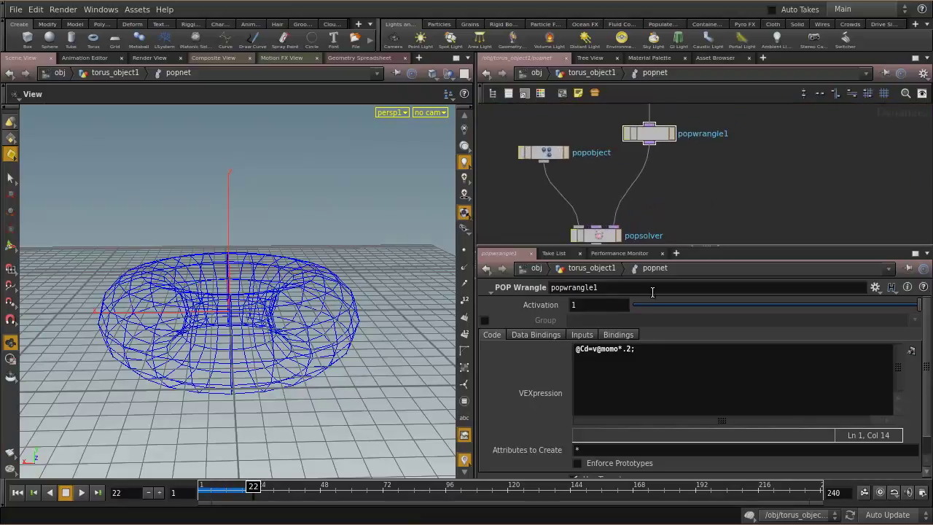
# Remove the *.2 multiplier from popwrangle1's VEXpression and zoom in on the torus in the viewport.
pyautogui.moveTo(632, 349); pyautogui.dragTo(617, 348)
pyautogui.press('BackSpace')
pyautogui.moveTo(292, 365); pyautogui.dragTo(317, 350, button='right')
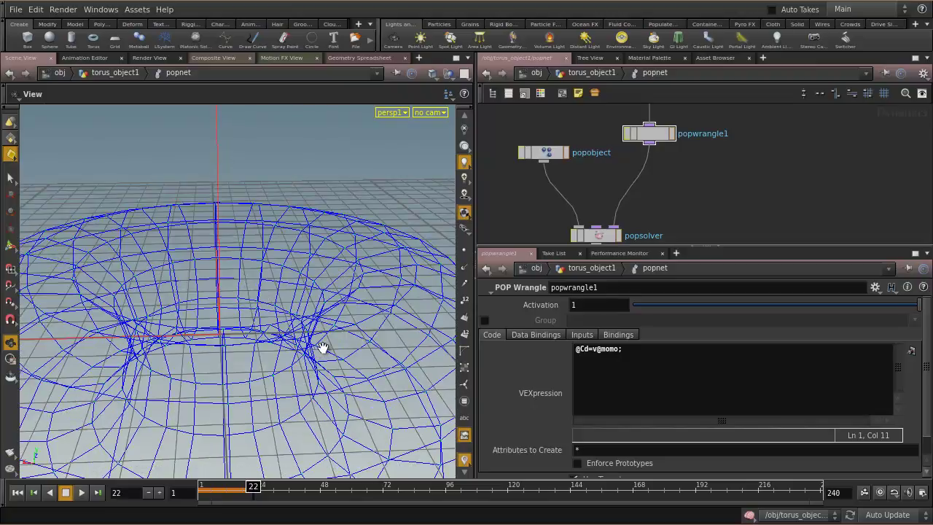
pyautogui.scroll(-3, 734, 182)
pyautogui.moveTo(747, 144); pyautogui.dragTo(768, 122, button='middle')
pyautogui.moveTo(755, 187)
pyautogui.mouseDown(button='middle')
pyautogui.moveTo(755, 172)
pyautogui.moveTo(761, 206)
pyautogui.moveTo(766, 197)
pyautogui.mouseUp(button='middle')
pyautogui.scroll(3, 755, 171)
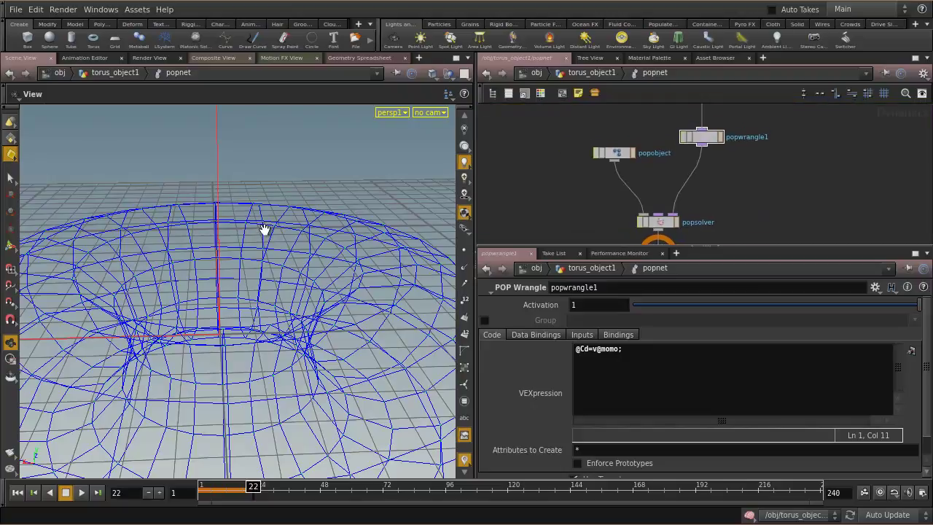
# Turn off Instance Guides on the popobject node and rewind the simulation to frame 1.
pyautogui.moveTo(767, 176); pyautogui.dragTo(774, 226, button='middle')
pyautogui.click(618, 208)
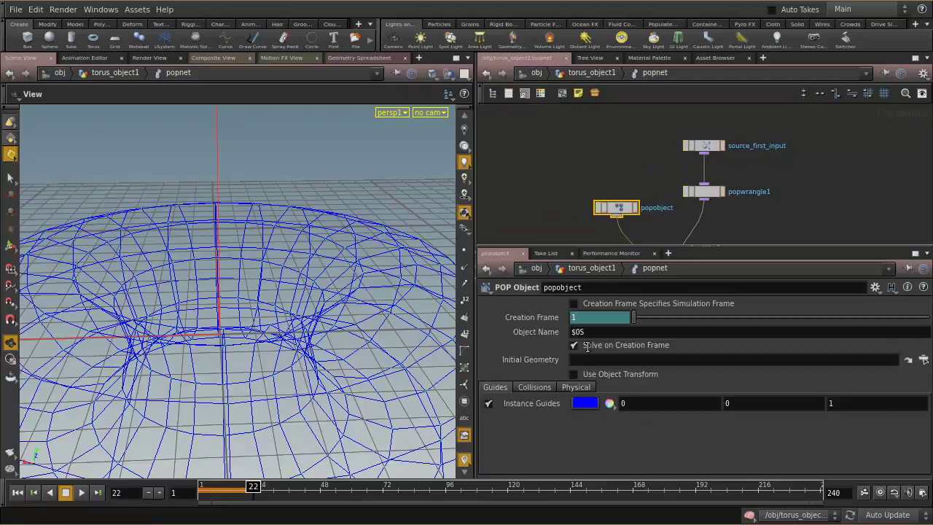
pyautogui.click(489, 403)
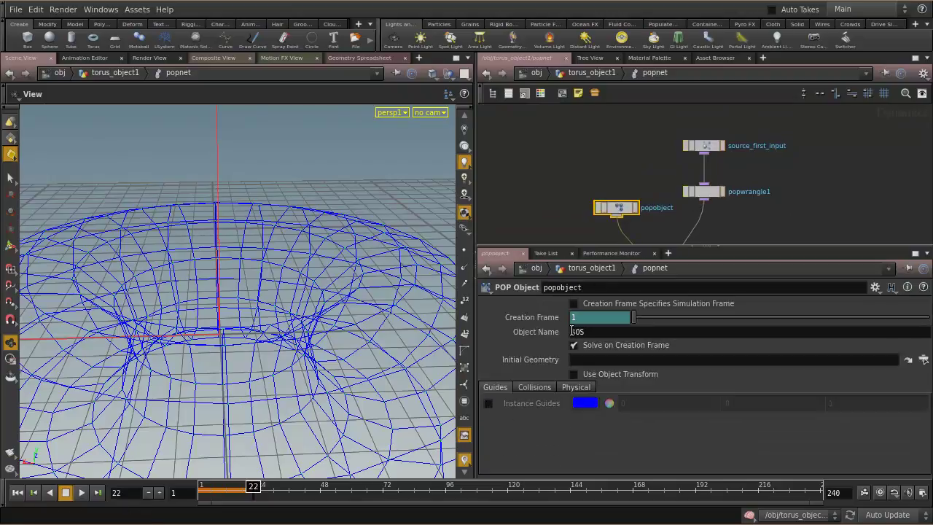
pyautogui.moveTo(253, 487); pyautogui.dragTo(156, 493)
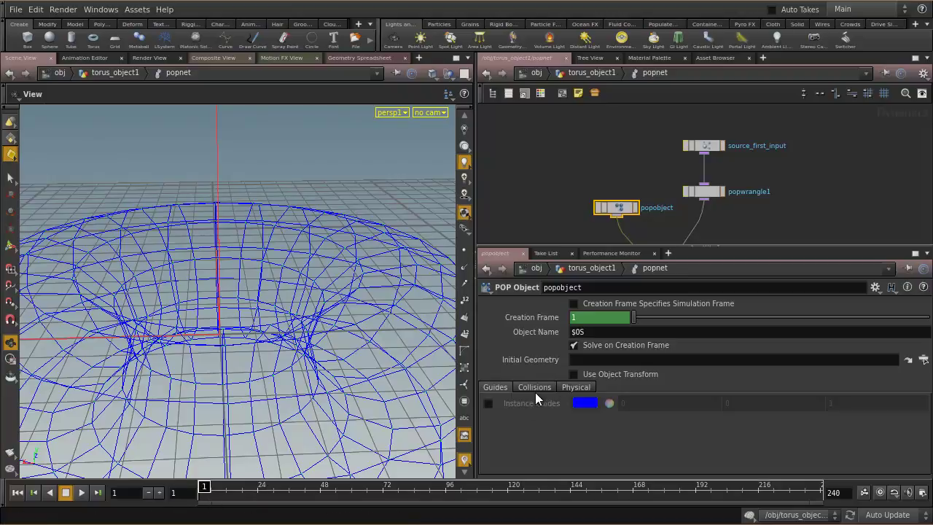
# Turn off the Guide display on the source_first_input node and inspect the particles in the viewport.
pyautogui.click(707, 148)
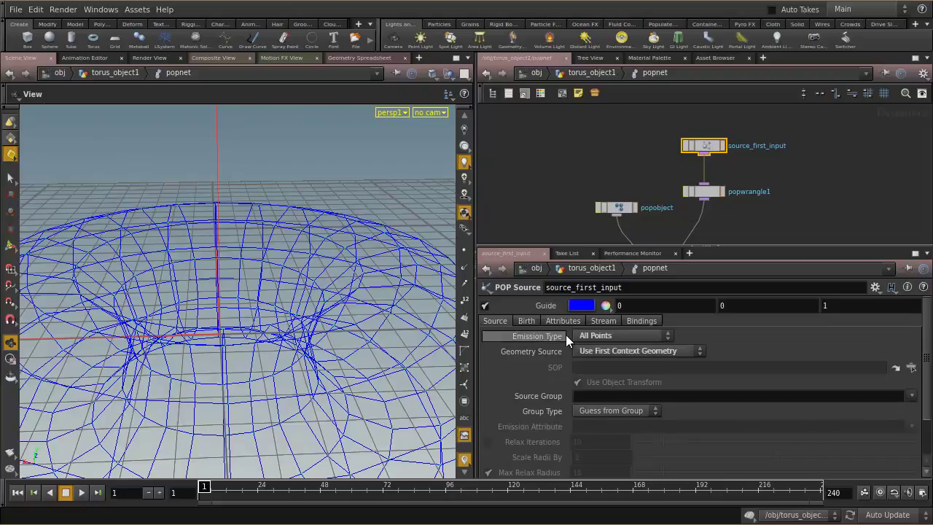
pyautogui.click(485, 305)
pyautogui.moveTo(321, 323); pyautogui.dragTo(262, 310)
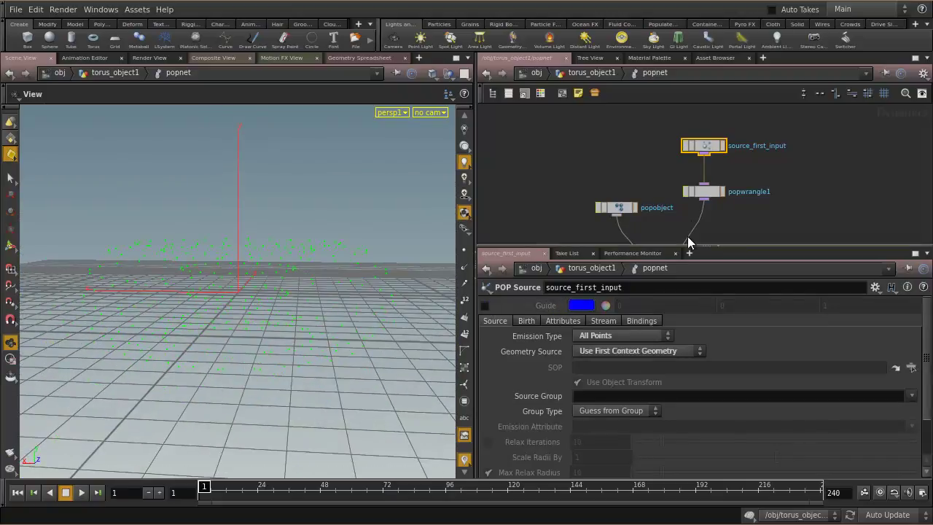
# Return to the torus_object1 network and set the first Value component of momo in attribcreate1 to 1.
pyautogui.click(709, 191)
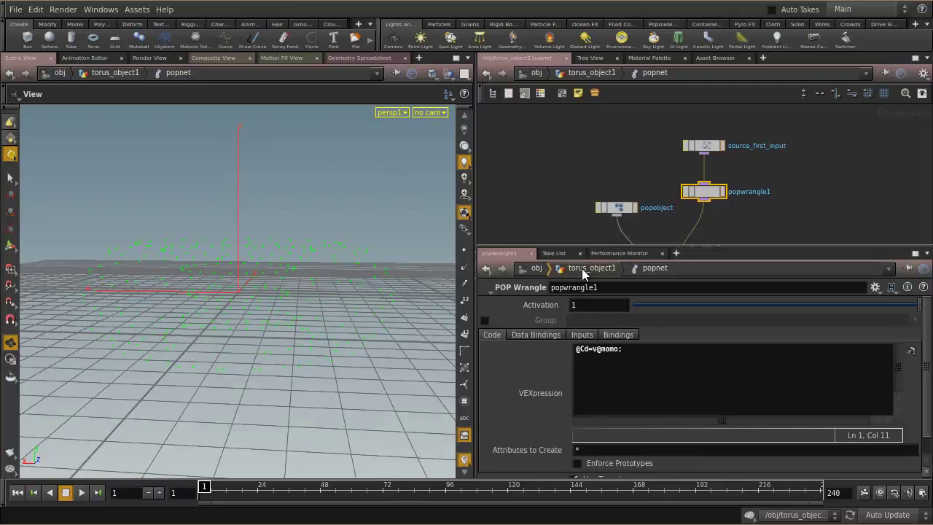
pyautogui.click(584, 267)
pyautogui.moveTo(786, 158); pyautogui.dragTo(773, 238, button='middle')
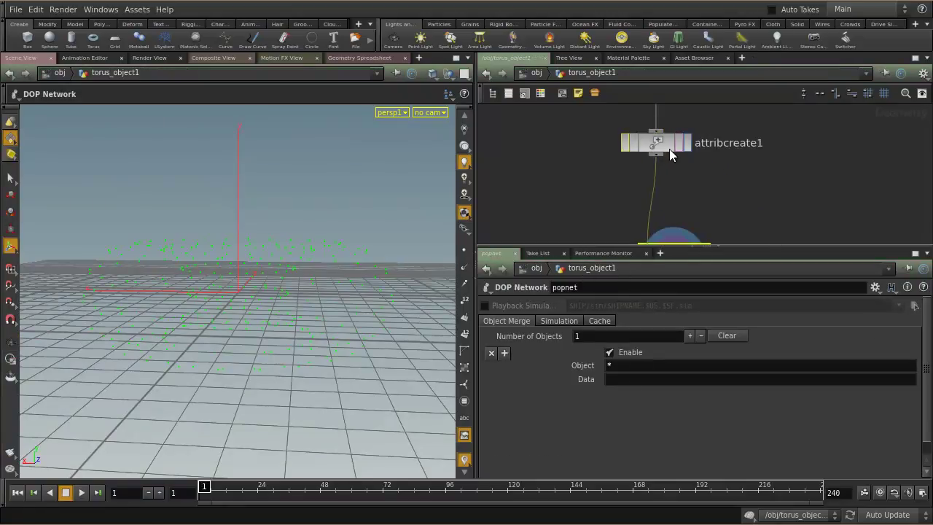
pyautogui.click(671, 148)
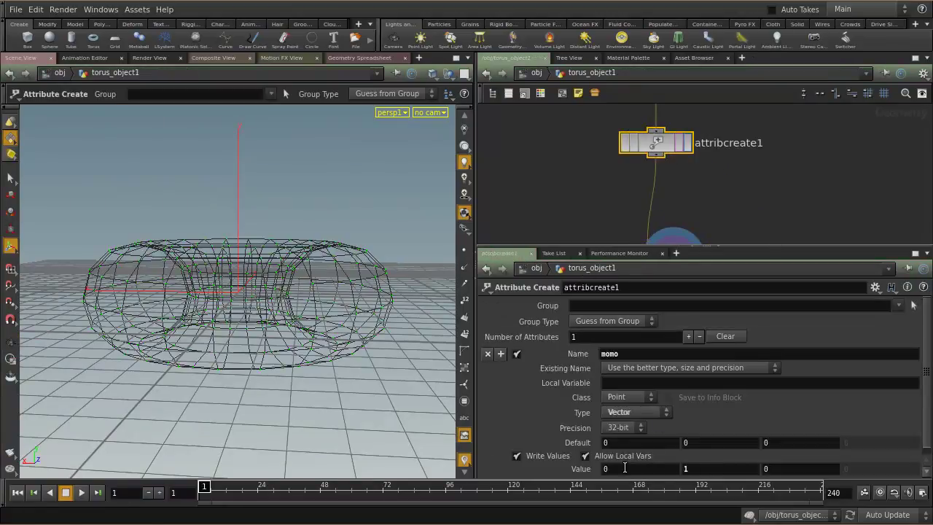
pyautogui.moveTo(632, 467); pyautogui.dragTo(586, 466)
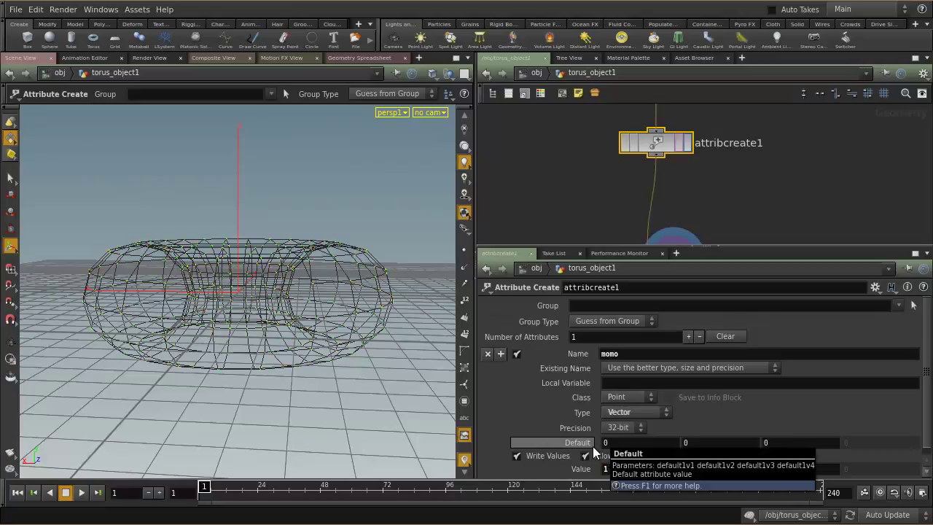
pyautogui.write('1')
pyautogui.click(708, 209)
pyautogui.moveTo(708, 216); pyautogui.dragTo(712, 197, button='middle')
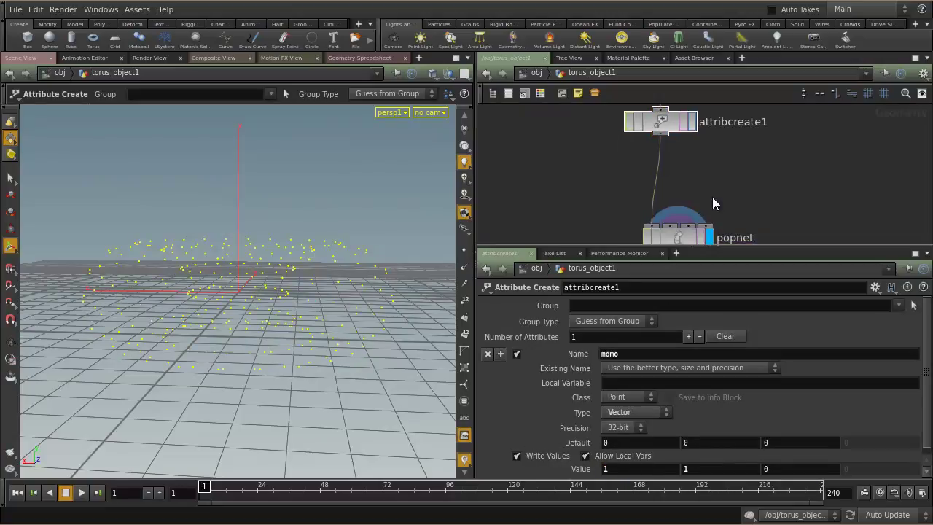